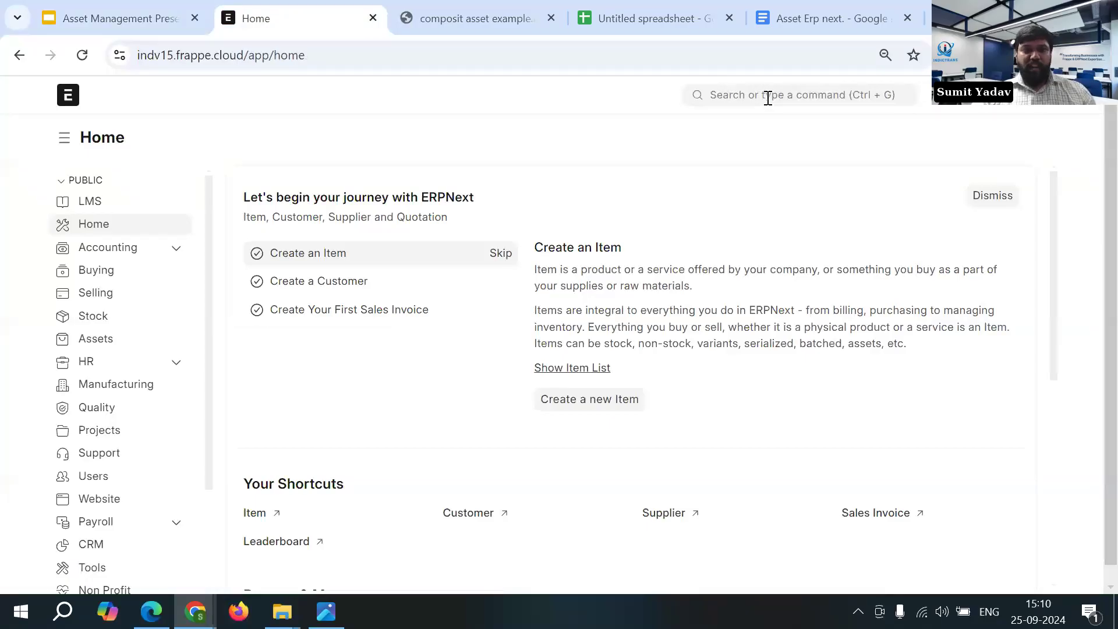
- Open the Item list and start a new item in the full entry form
{"action": "left_click", "coordinate": [768, 98]}
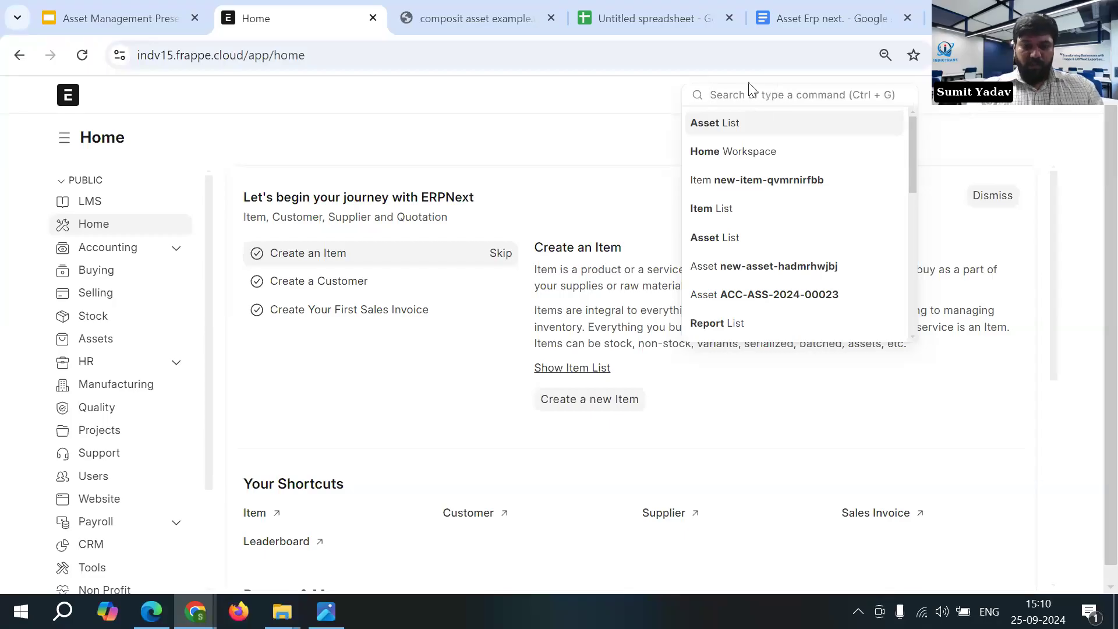
{"action": "type", "text": "l"}
{"action": "type", "text": "te"}
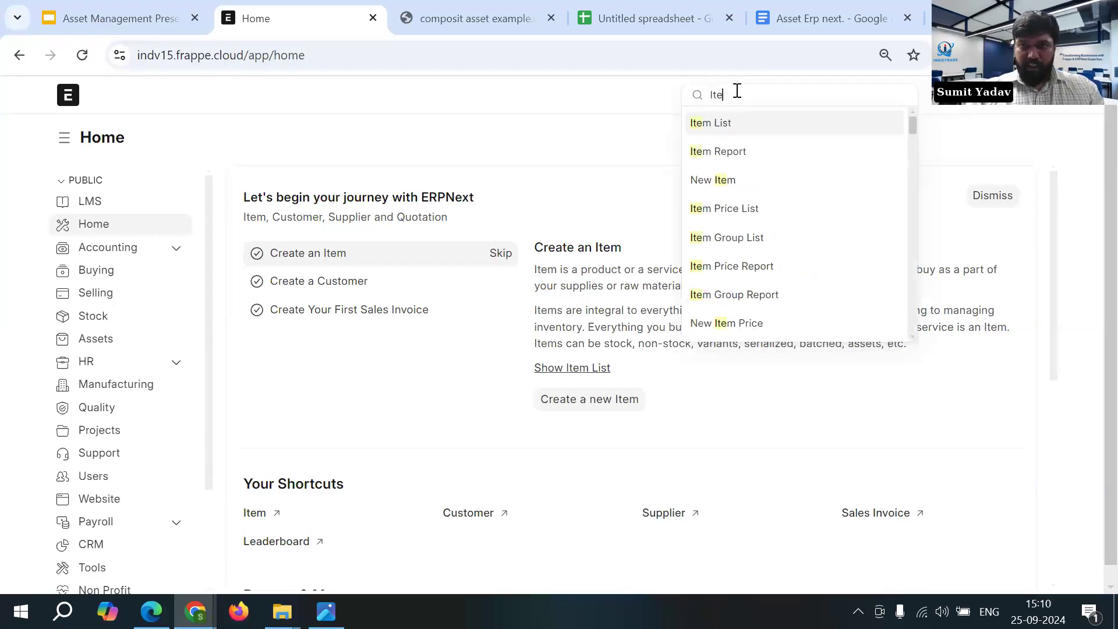
{"action": "left_click", "coordinate": [738, 124]}
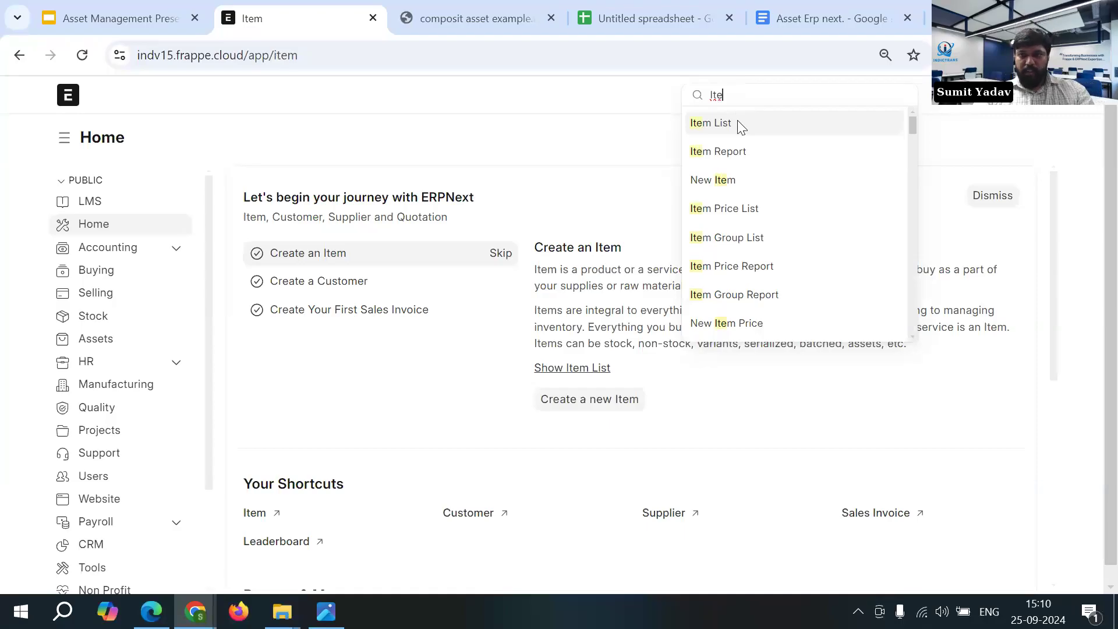
{"action": "left_click", "coordinate": [1004, 145]}
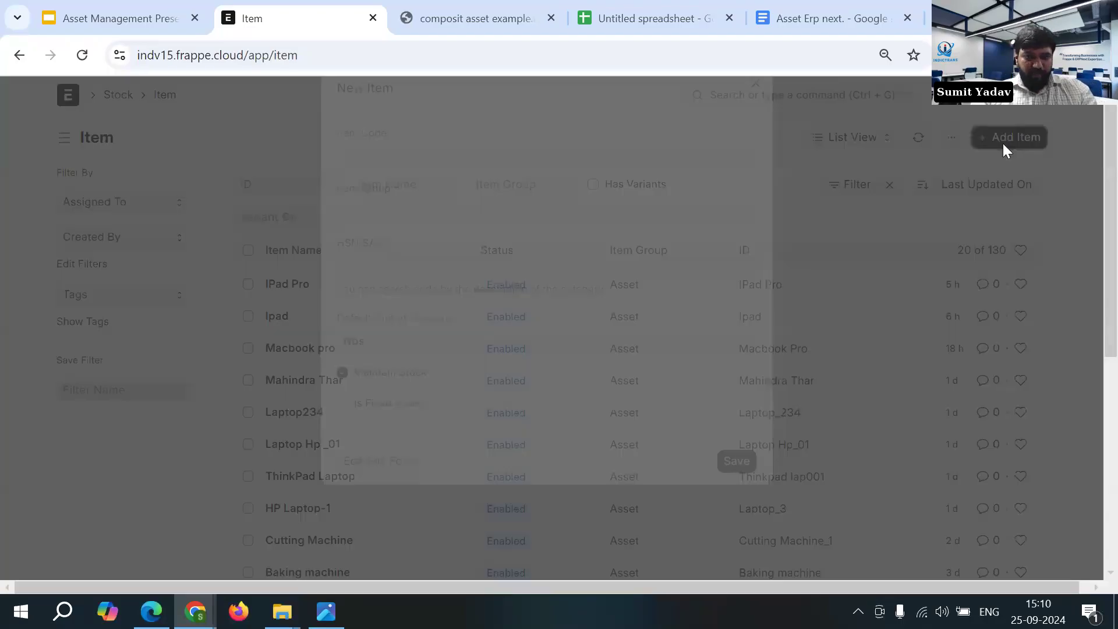
{"action": "left_click", "coordinate": [379, 497]}
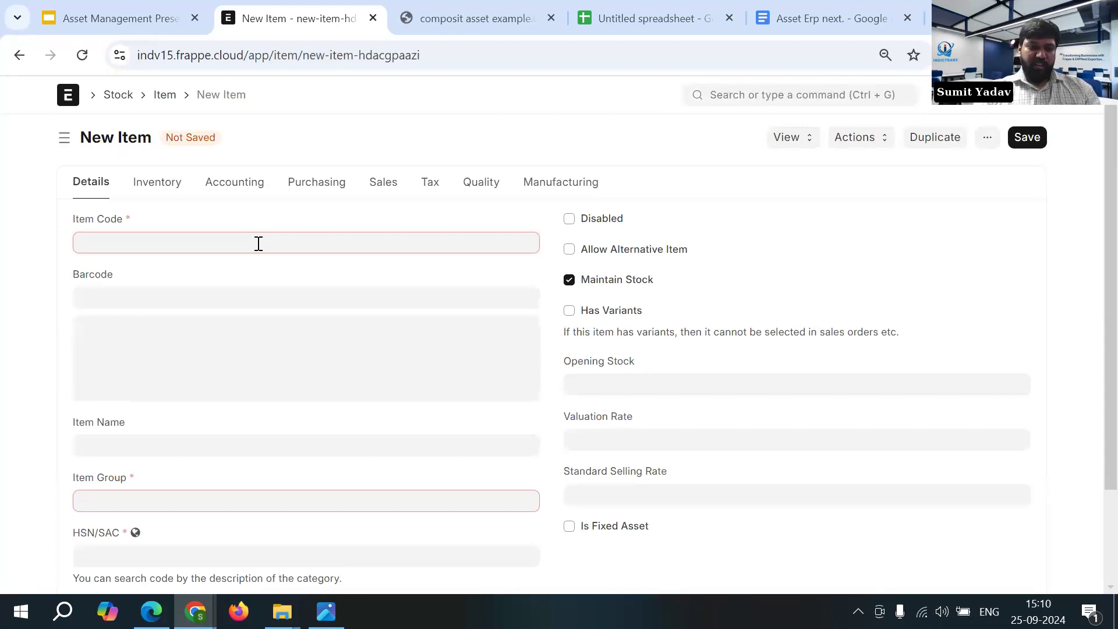
- Enter "Wood Cutter Machine" as both the item code and the item name
{"action": "type", "text": "Woo"}
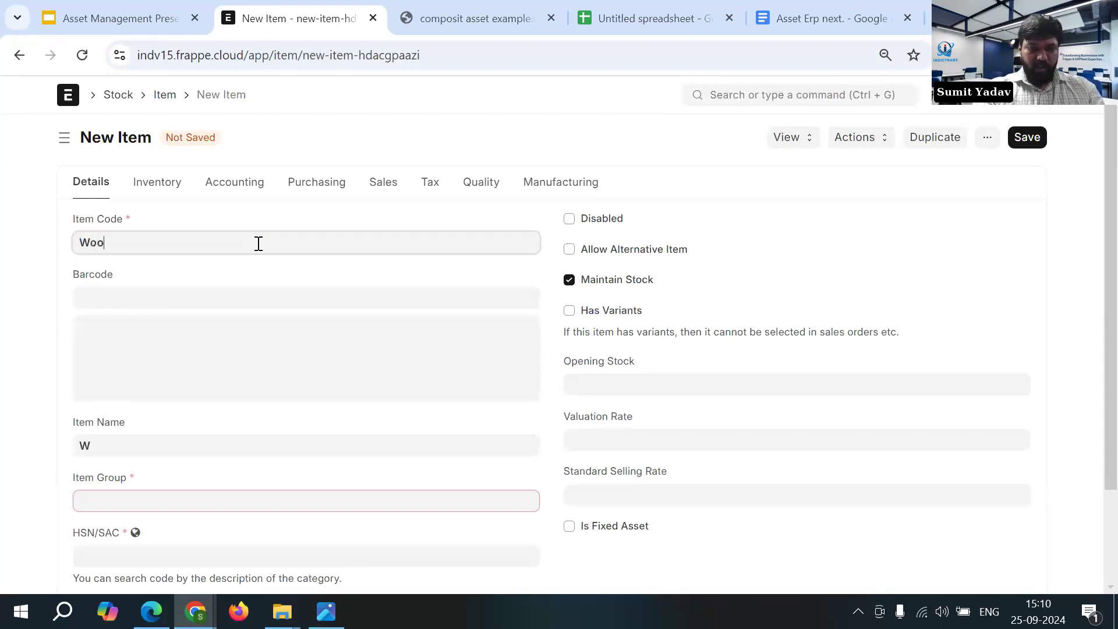
{"action": "type", "text": "d Cutter "}
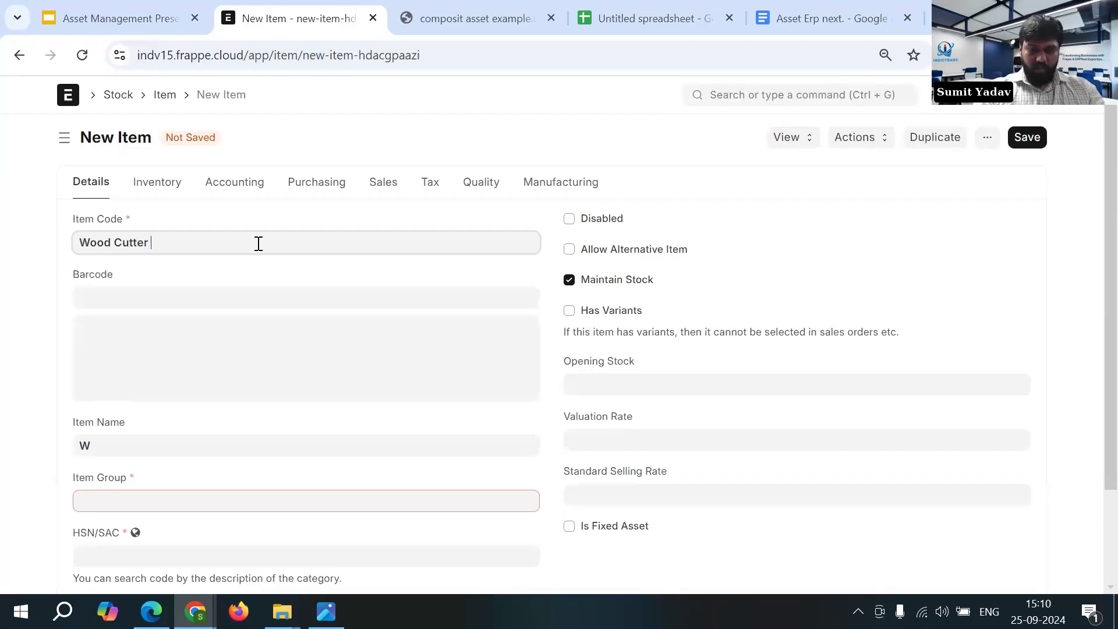
{"action": "type", "text": "Machine"}
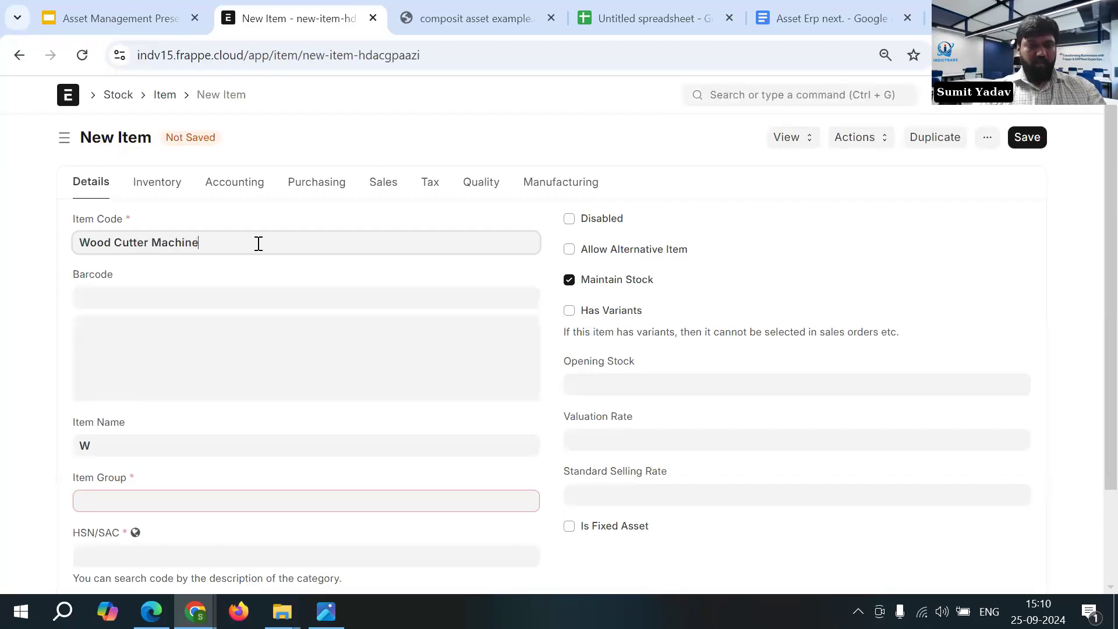
{"action": "left_click_drag", "start_coordinate": [225, 243], "coordinate": [80, 233]}
{"action": "key", "text": "ctrl+c"}
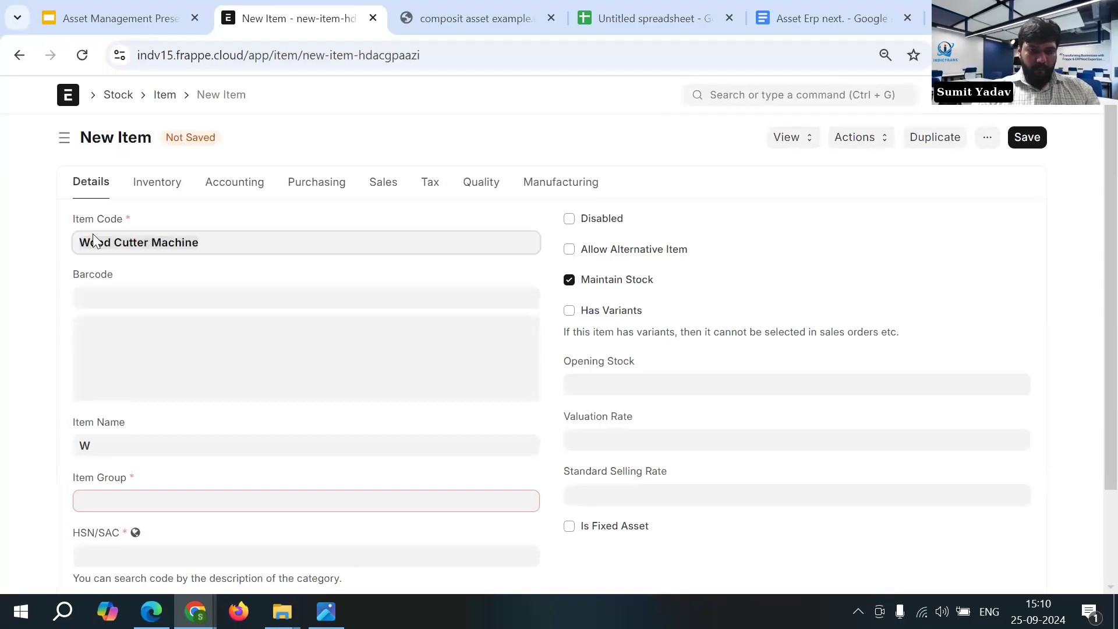
{"action": "left_click", "coordinate": [131, 445]}
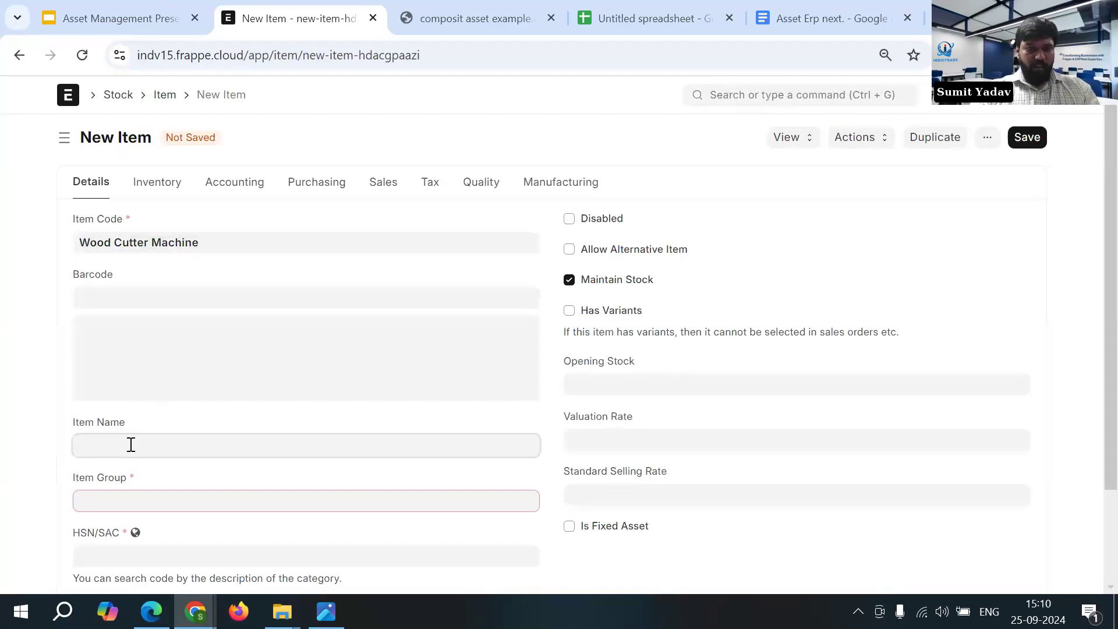
{"action": "key", "text": "ctrl+v"}
- Set the item group to Asset and the HSN/SAC code to 84561000
{"action": "left_click", "coordinate": [168, 503]}
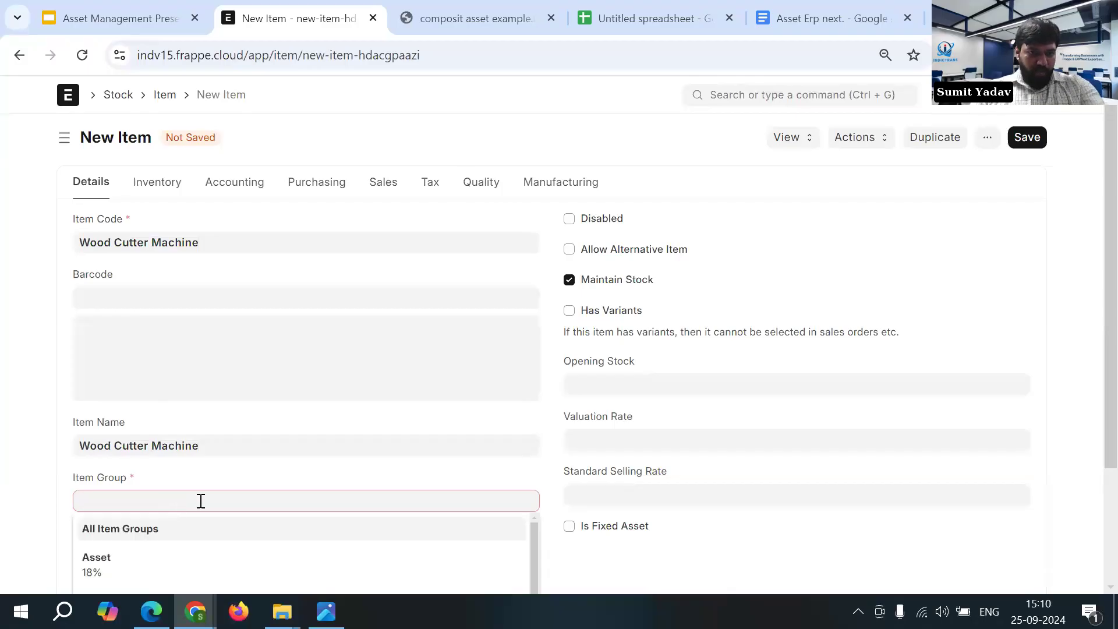
{"action": "scroll", "coordinate": [187, 495], "scroll_direction": "down", "scroll_amount": 2}
{"action": "left_click", "coordinate": [186, 482]}
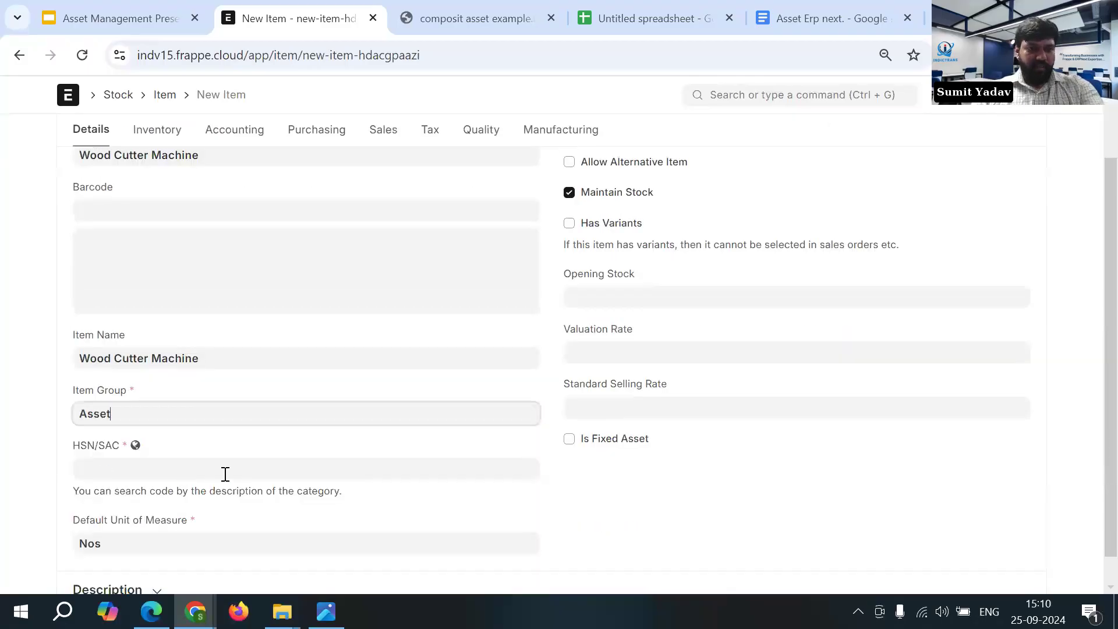
{"action": "scroll", "coordinate": [198, 460], "scroll_direction": "down", "scroll_amount": 1}
{"action": "left_click", "coordinate": [191, 449]}
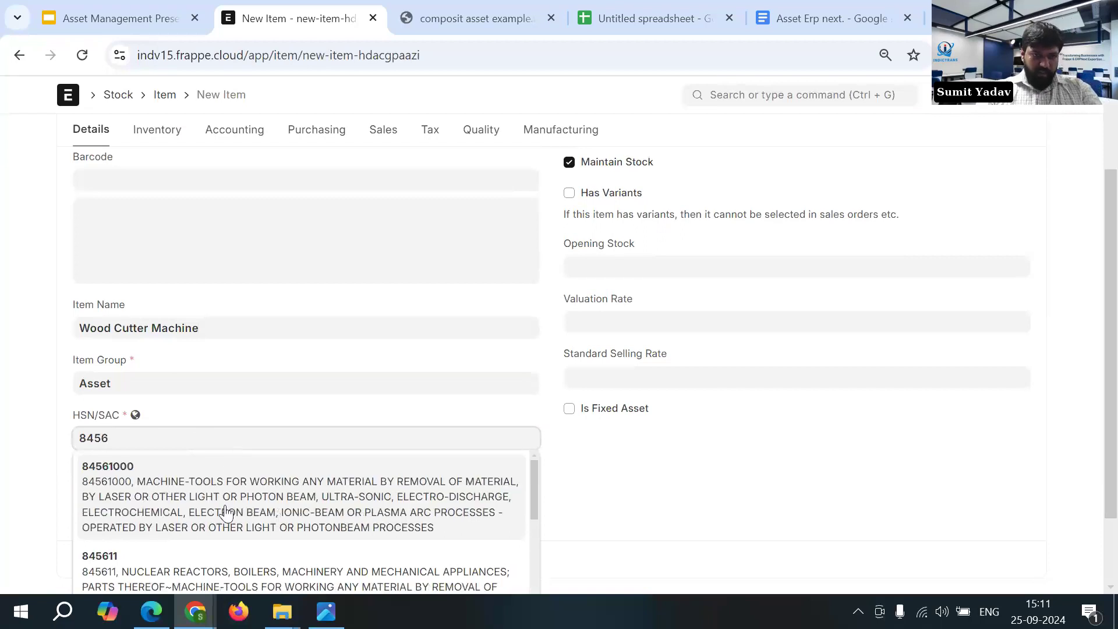
{"action": "left_click", "coordinate": [211, 505]}
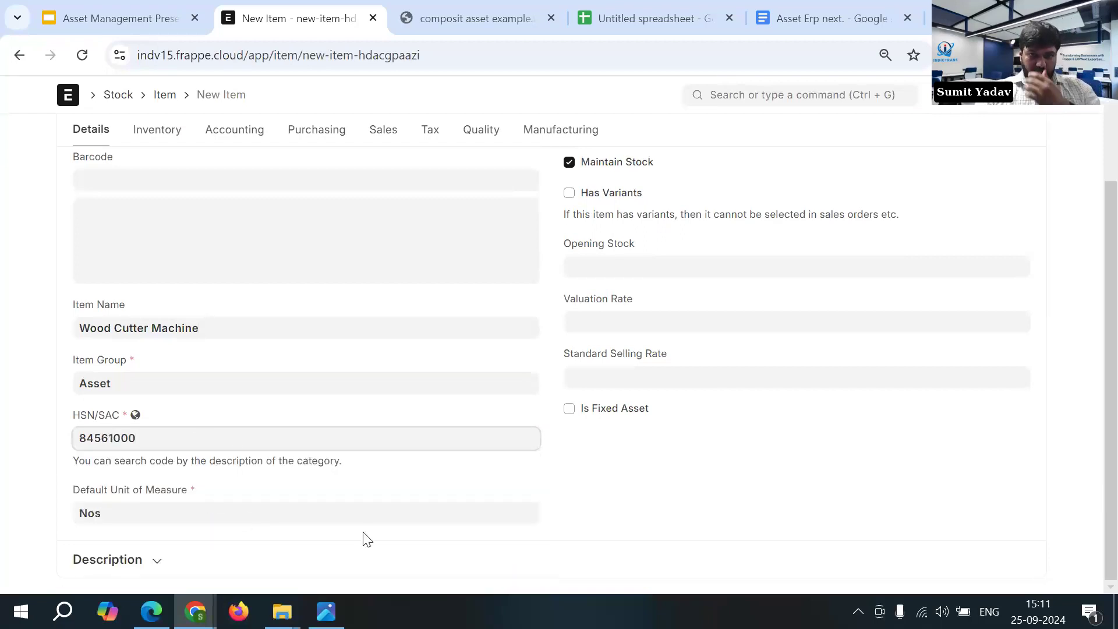
- Mark the Wood Cutter Machine item as a fixed asset
{"action": "scroll", "coordinate": [366, 539], "scroll_direction": "up", "scroll_amount": 1}
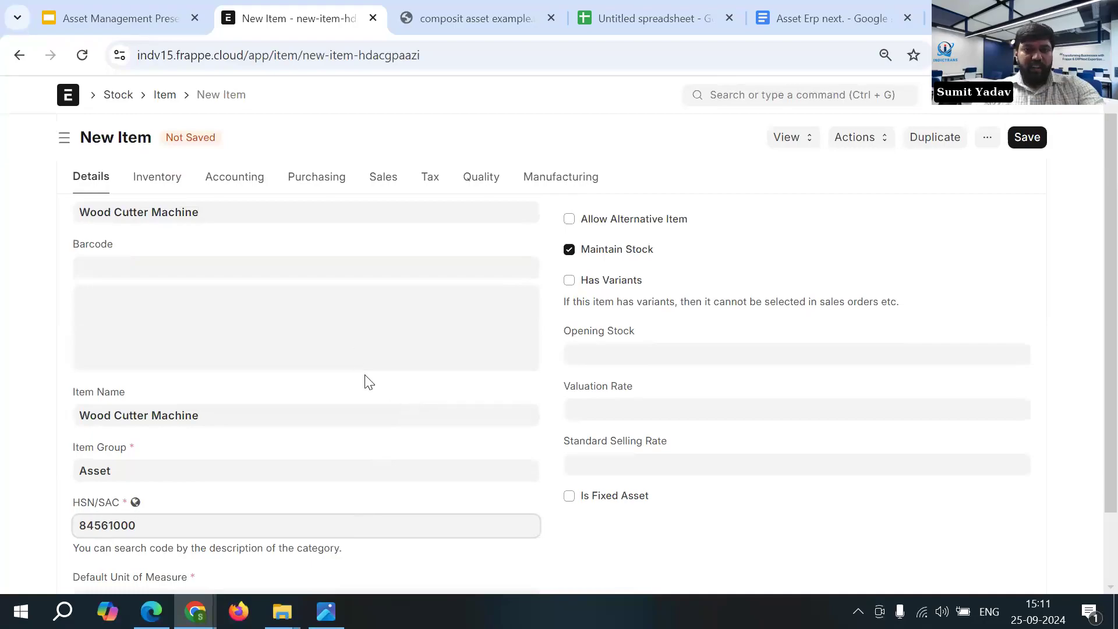
{"action": "scroll", "coordinate": [379, 437], "scroll_direction": "down", "scroll_amount": 1}
{"action": "scroll", "coordinate": [384, 442], "scroll_direction": "up", "scroll_amount": 1}
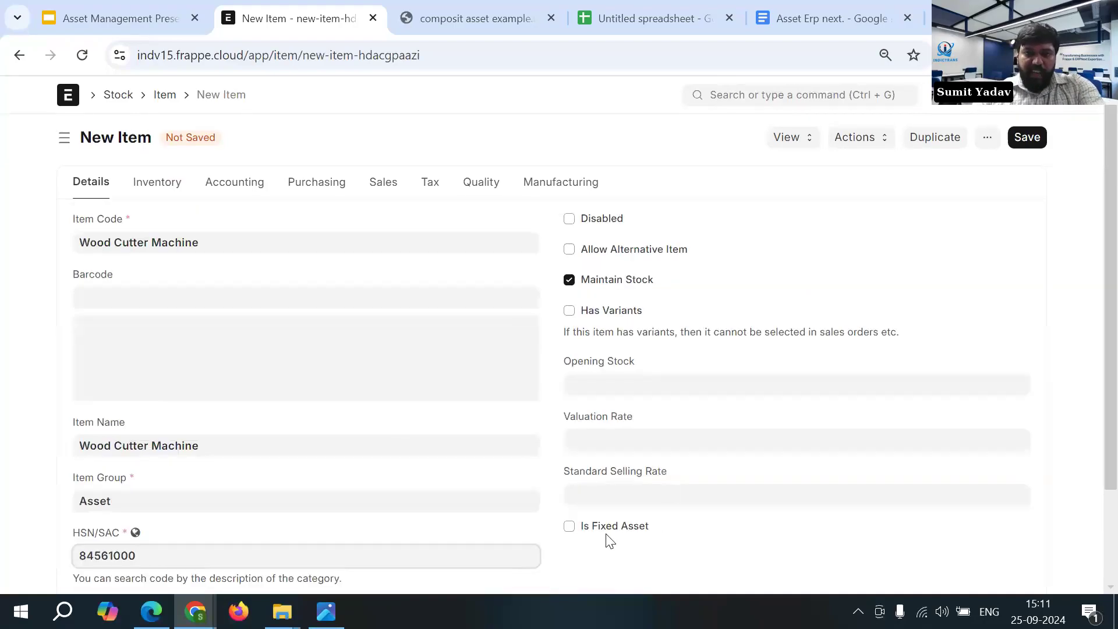
{"action": "left_click", "coordinate": [571, 528]}
{"action": "scroll", "coordinate": [649, 497], "scroll_direction": "down", "scroll_amount": 3}
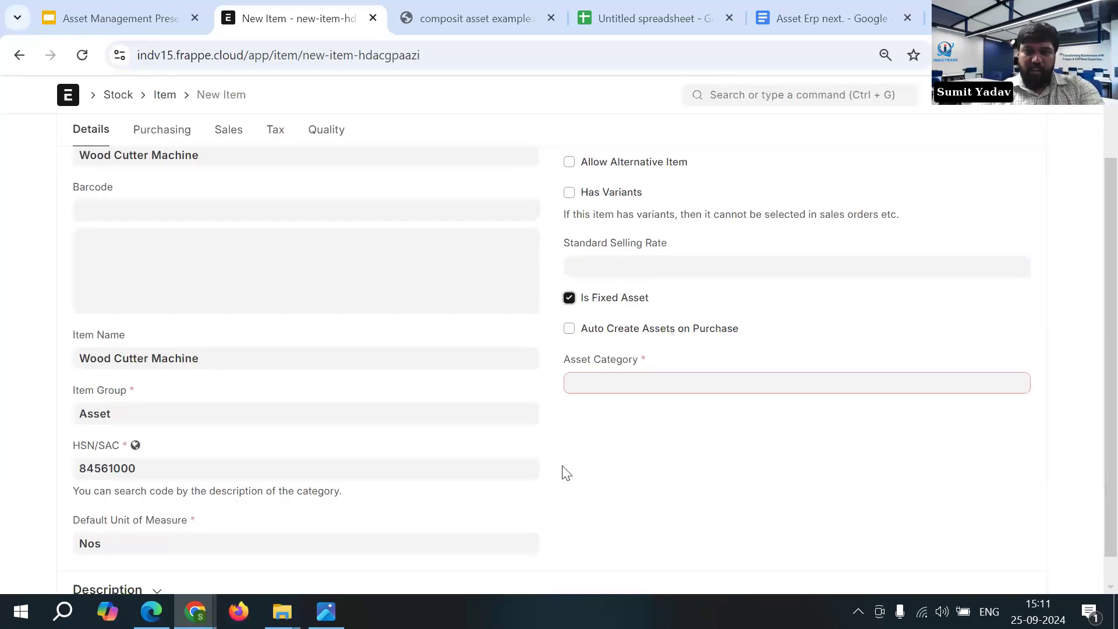
{"action": "left_click", "coordinate": [625, 385]}
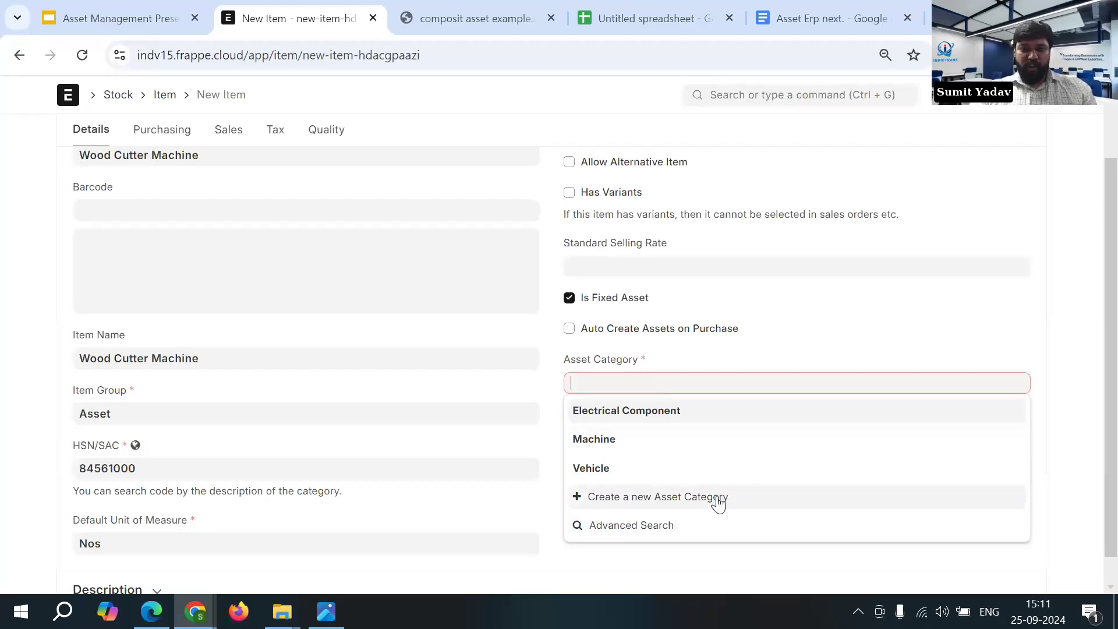
{"action": "left_click", "coordinate": [662, 511]}
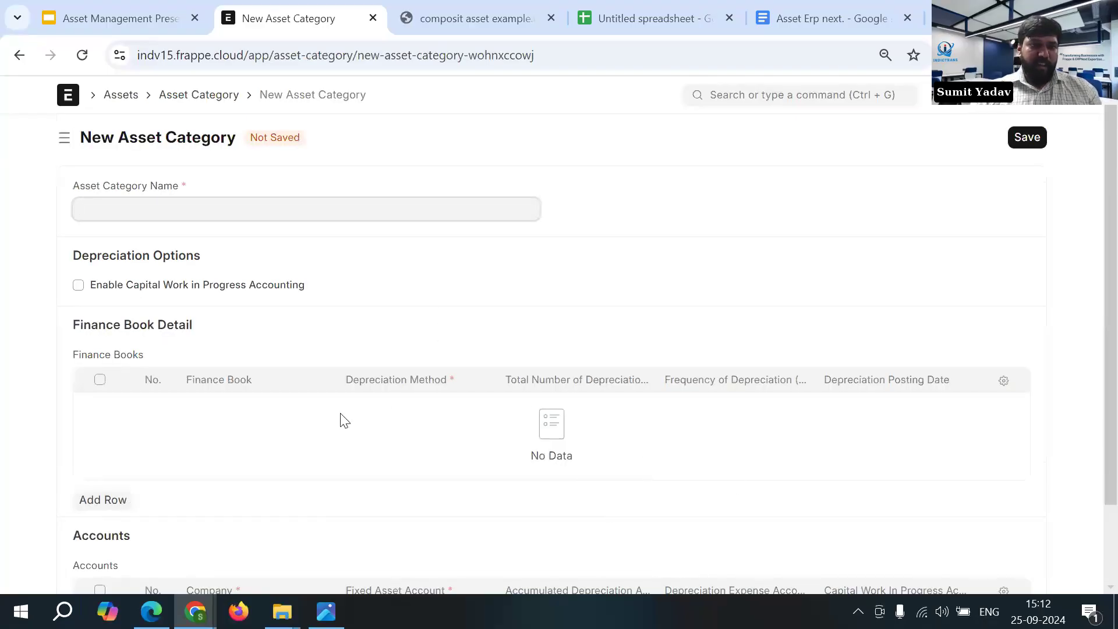
{"action": "scroll", "coordinate": [410, 429], "scroll_direction": "down", "scroll_amount": 2}
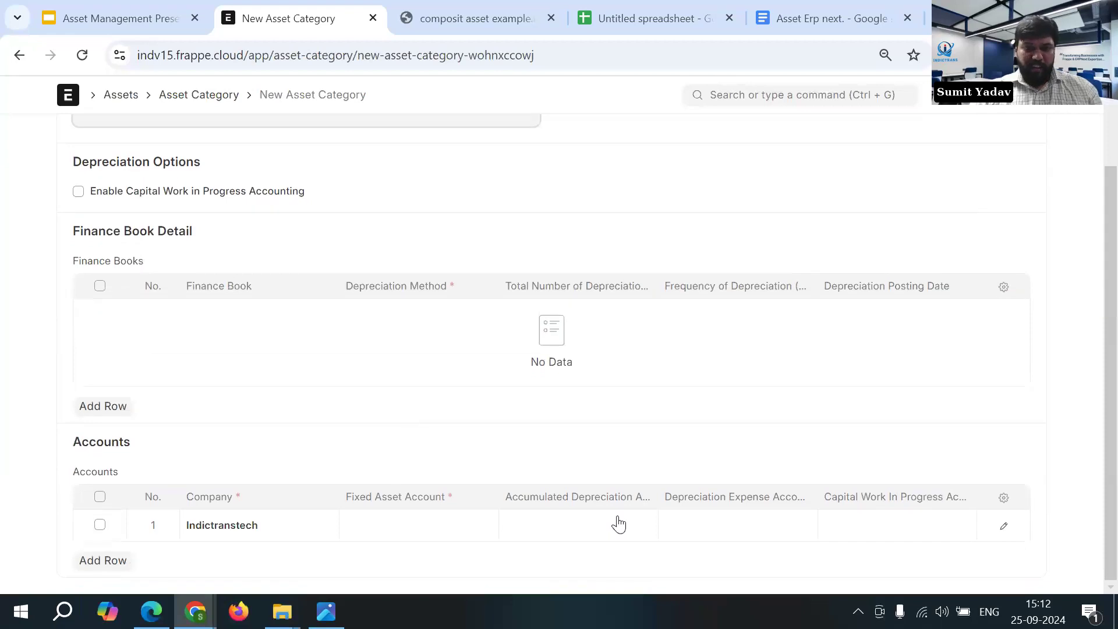
{"action": "scroll", "coordinate": [559, 466], "scroll_direction": "up", "scroll_amount": 2}
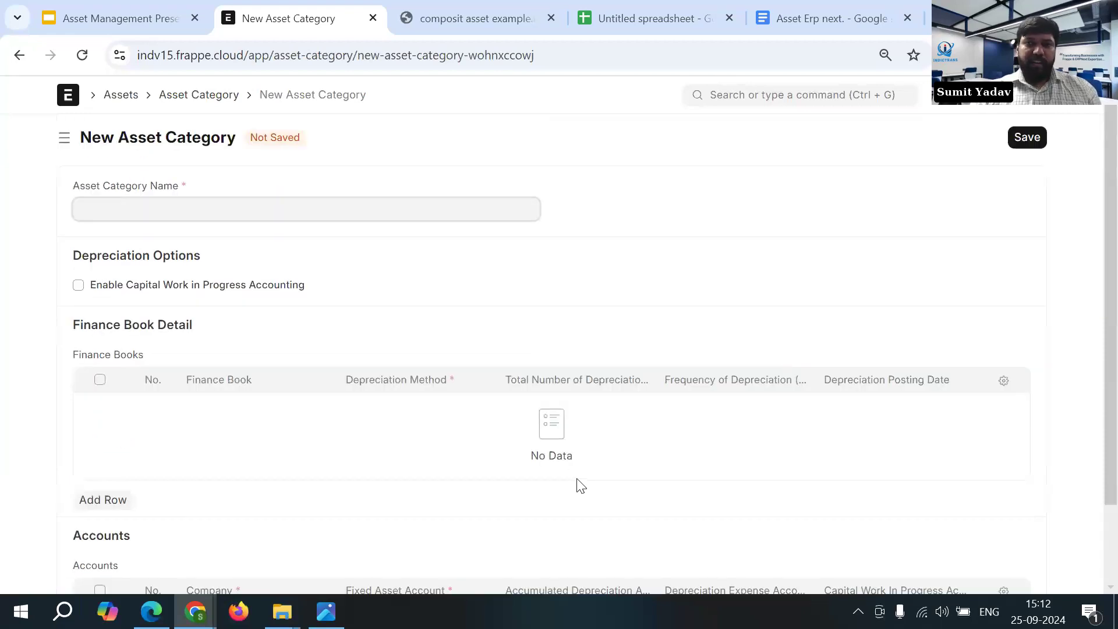
{"action": "key", "text": "alt+Left"}
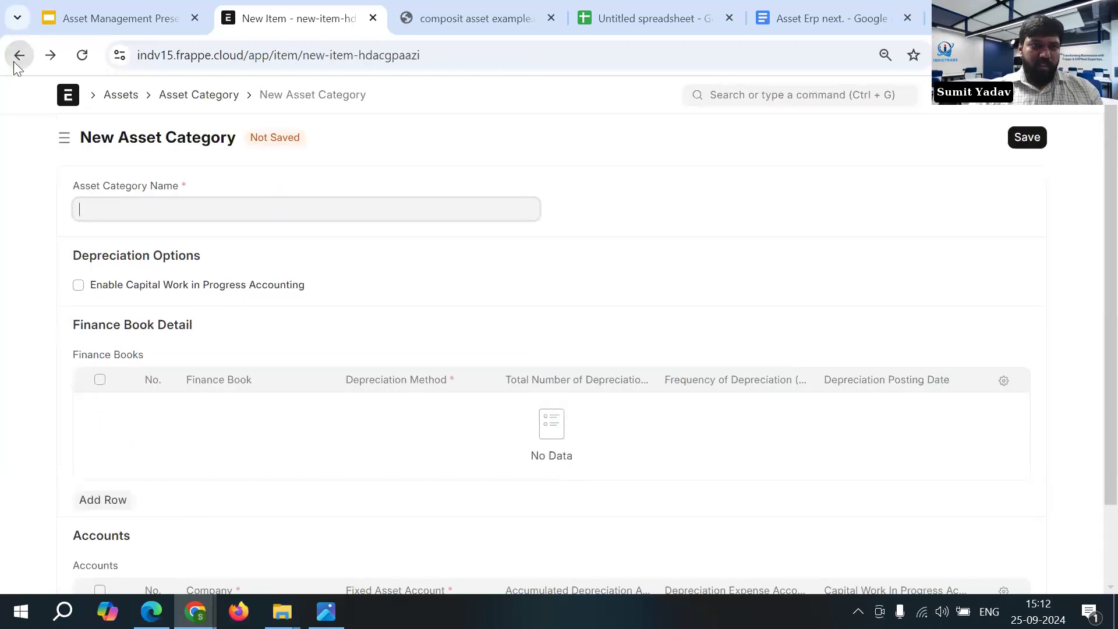
- Set the item's asset category to Machine and save the item
{"action": "left_click", "coordinate": [624, 382]}
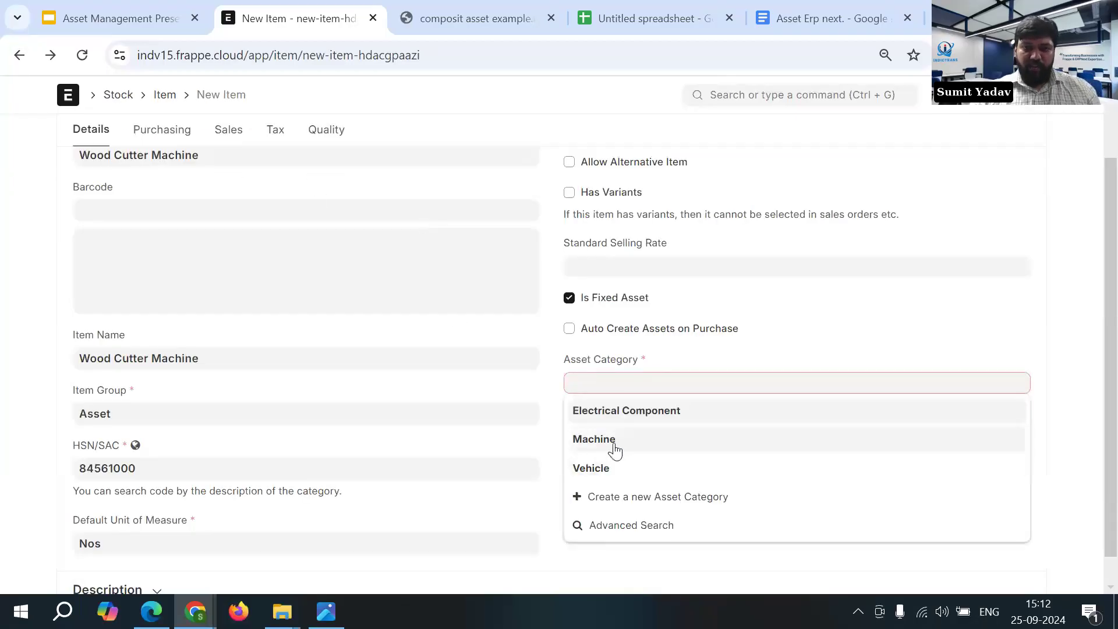
{"action": "left_click", "coordinate": [616, 449]}
{"action": "scroll", "coordinate": [796, 340], "scroll_direction": "up", "scroll_amount": 2}
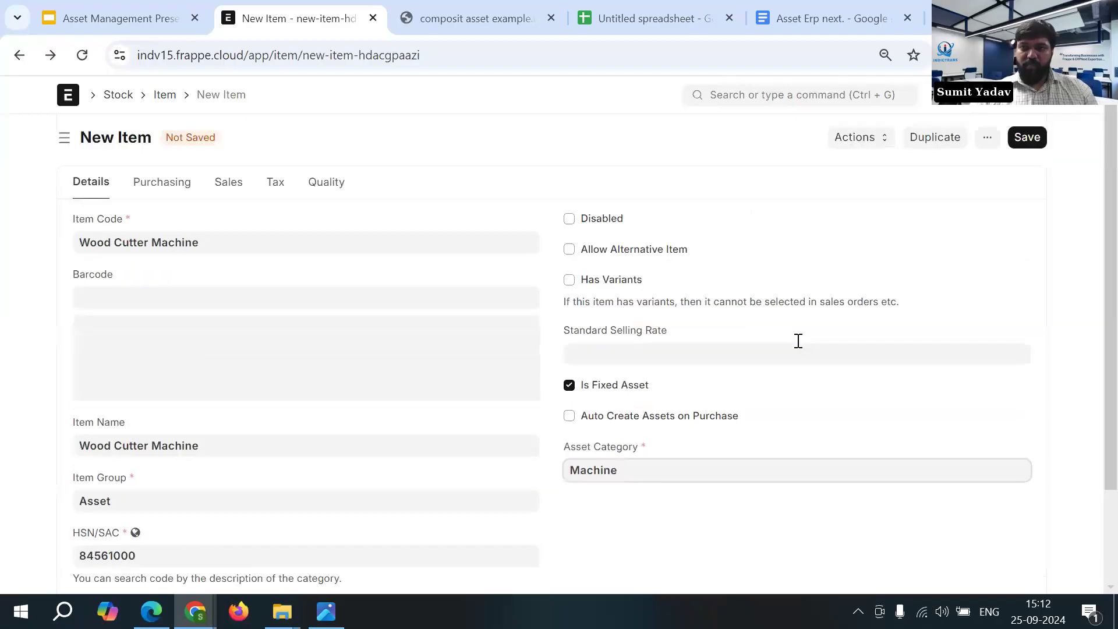
{"action": "left_click", "coordinate": [1026, 139]}
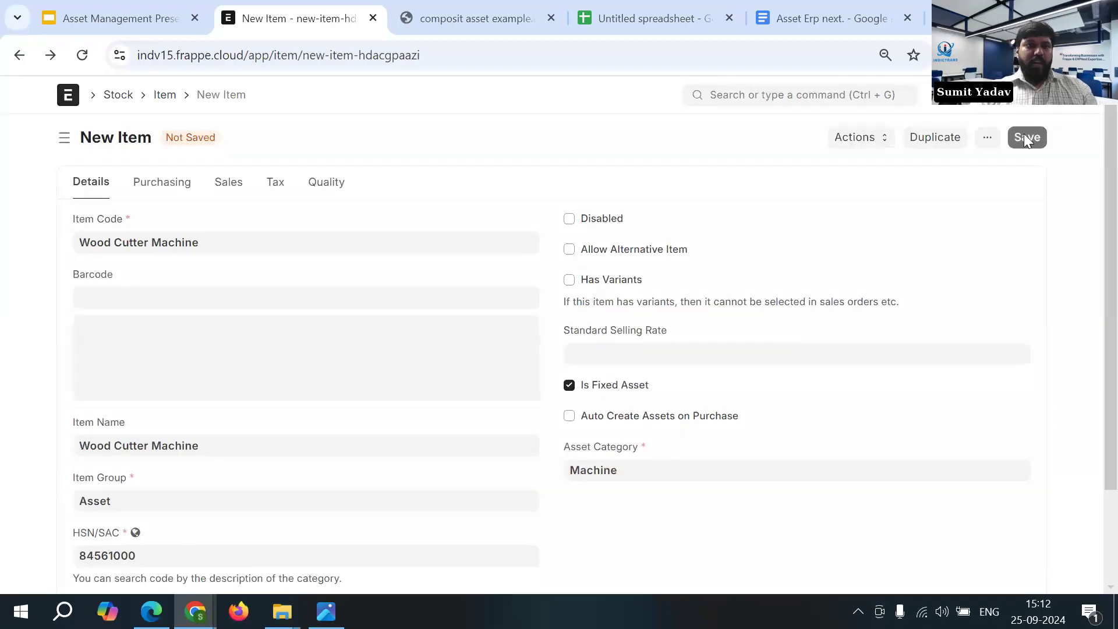
- Duplicate the browser tab and open the Asset list in the copy
{"action": "right_click", "coordinate": [319, 19]}
{"action": "left_click", "coordinate": [378, 175]}
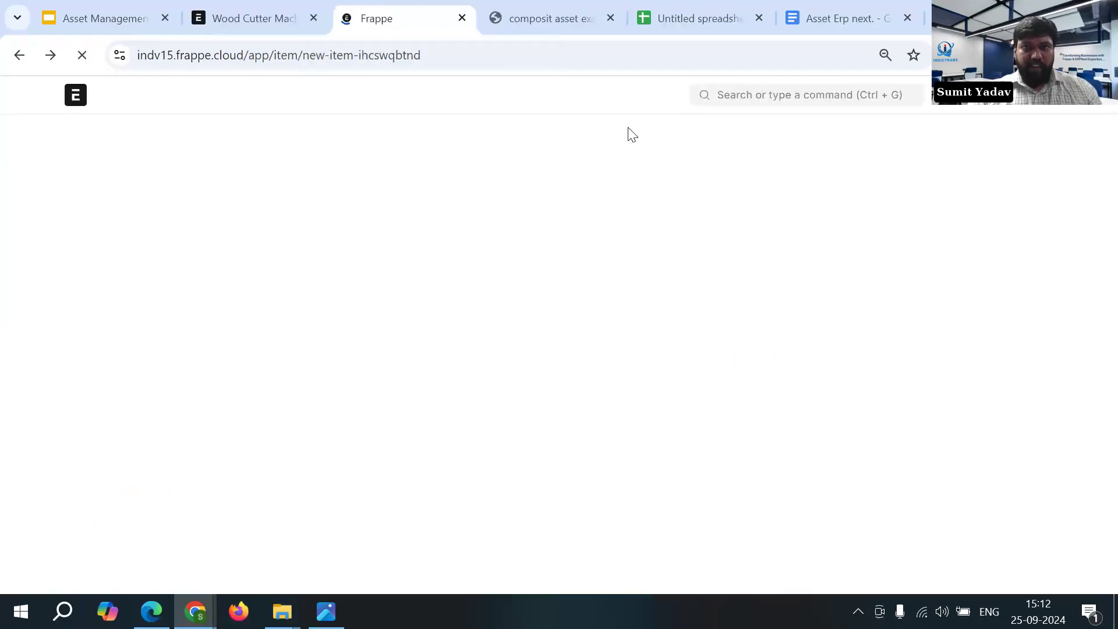
{"action": "left_click", "coordinate": [732, 93]}
{"action": "type", "text": "A"}
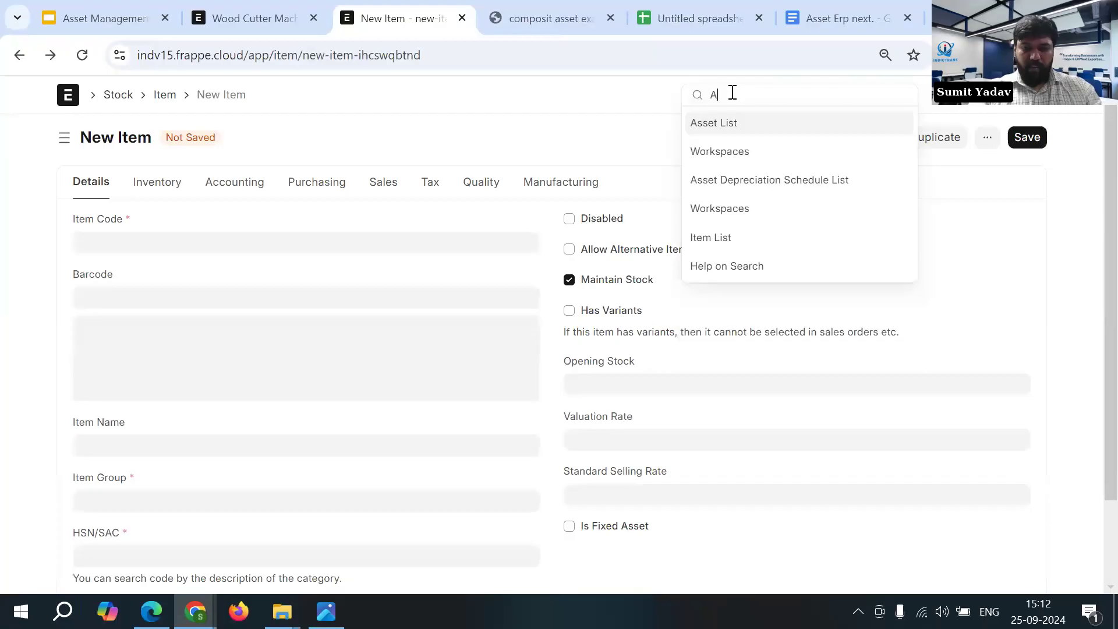
{"action": "type", "text": "sset"}
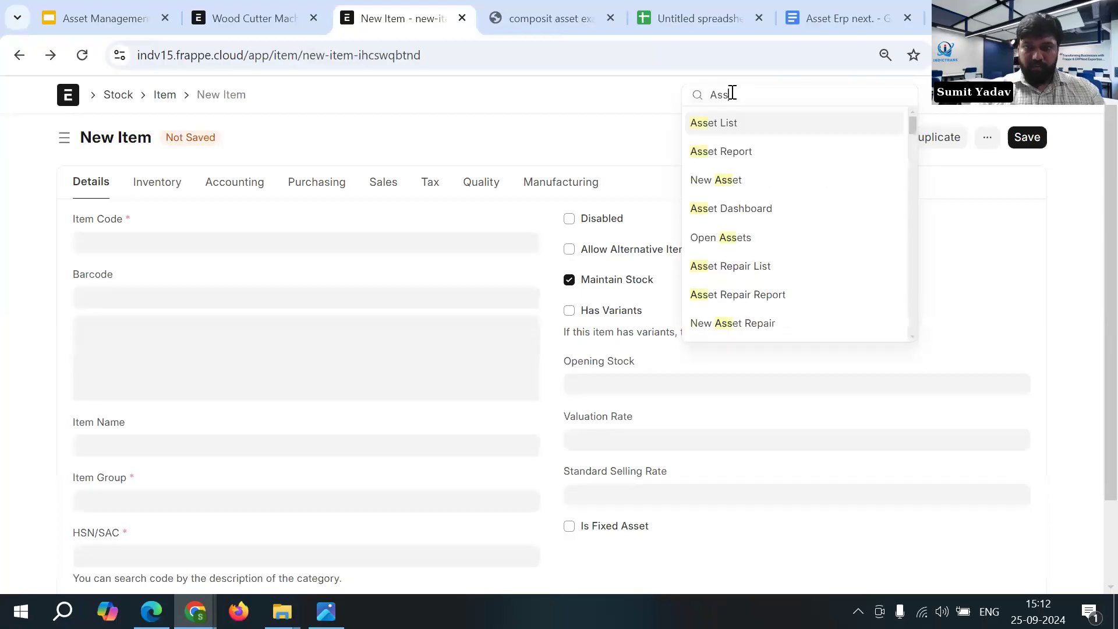
{"action": "left_click", "coordinate": [728, 124]}
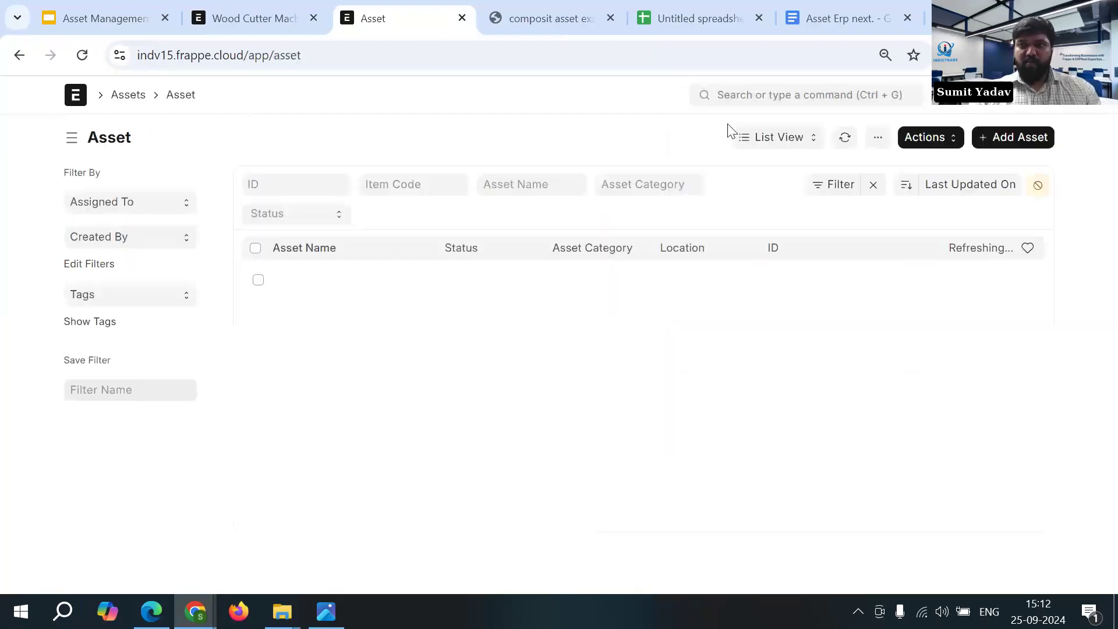
- Add a new asset with item code Wood Cutter Machine and set its asset owner to Company
{"action": "left_click", "coordinate": [1002, 140]}
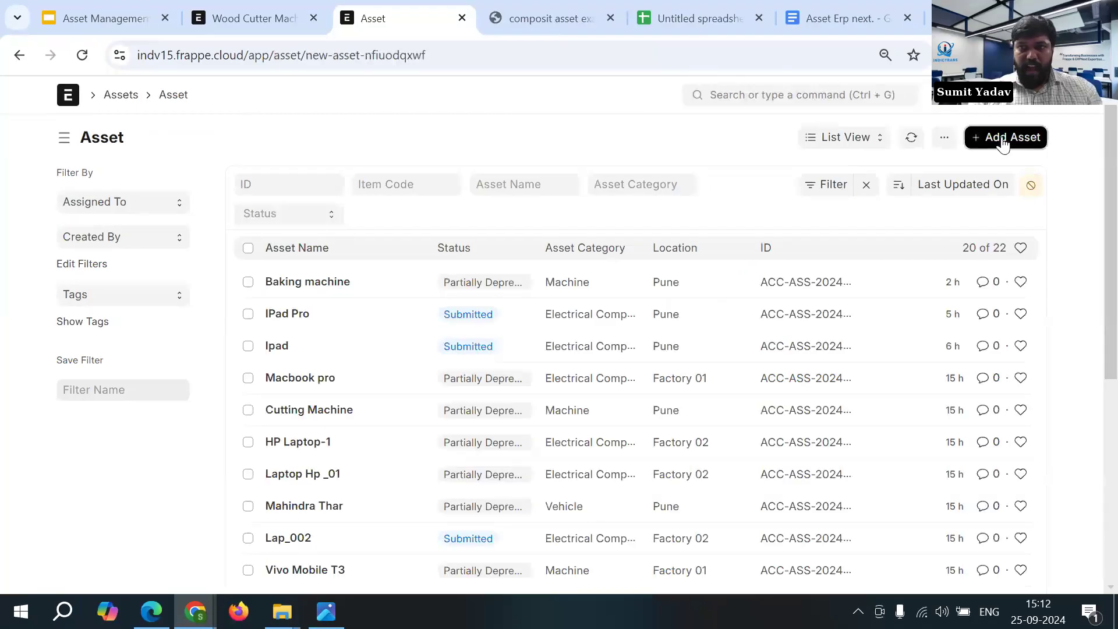
{"action": "left_click", "coordinate": [410, 259]}
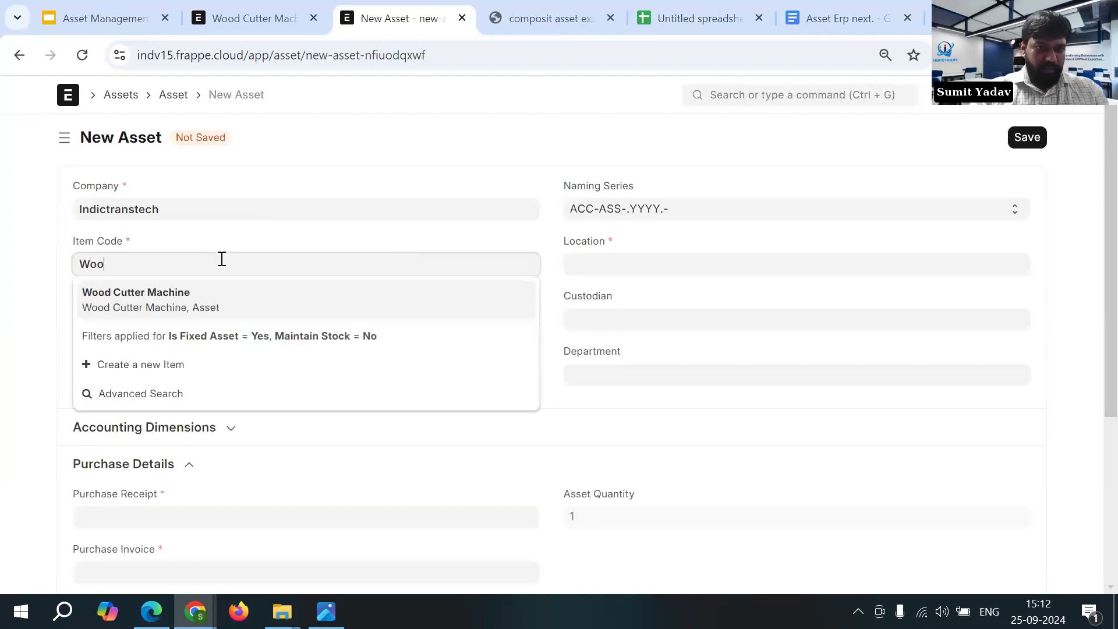
{"action": "left_click", "coordinate": [221, 298]}
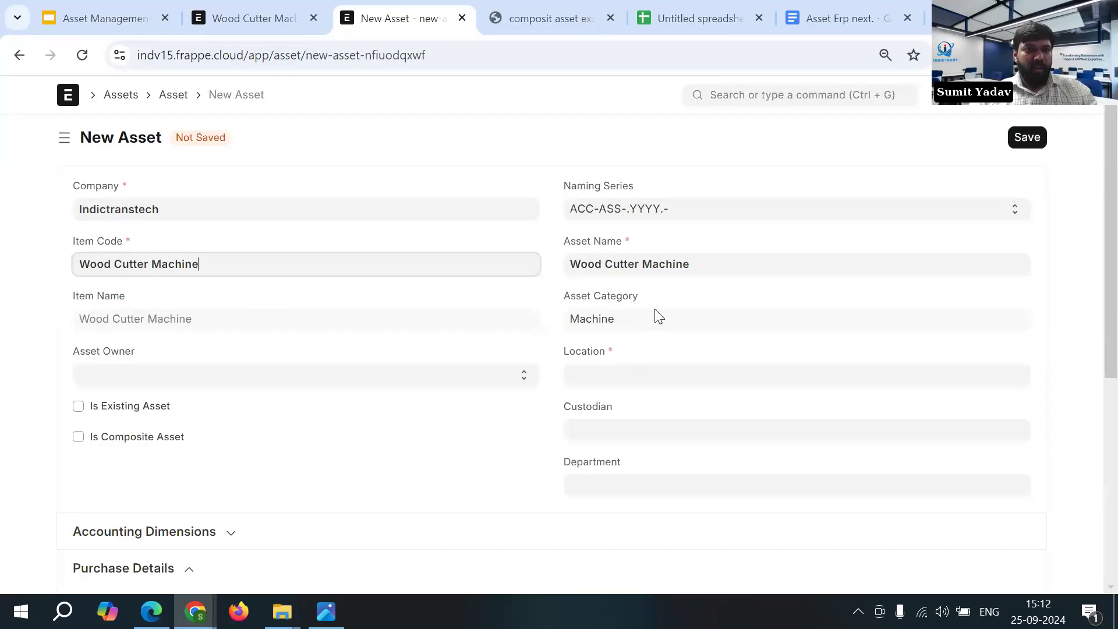
{"action": "left_click", "coordinate": [307, 379]}
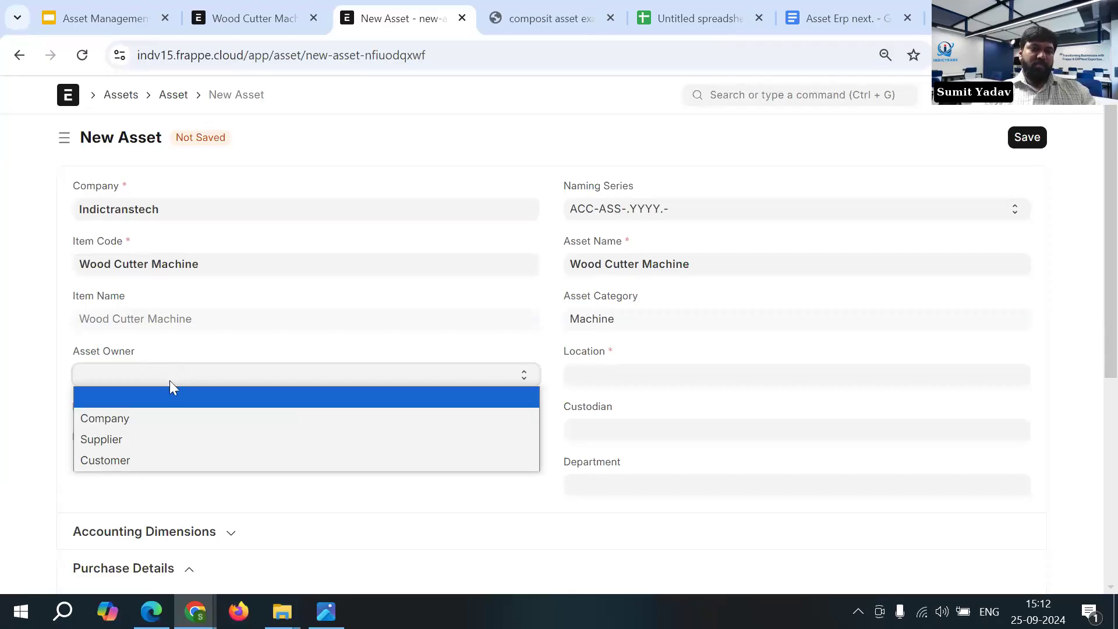
{"action": "left_click", "coordinate": [174, 417]}
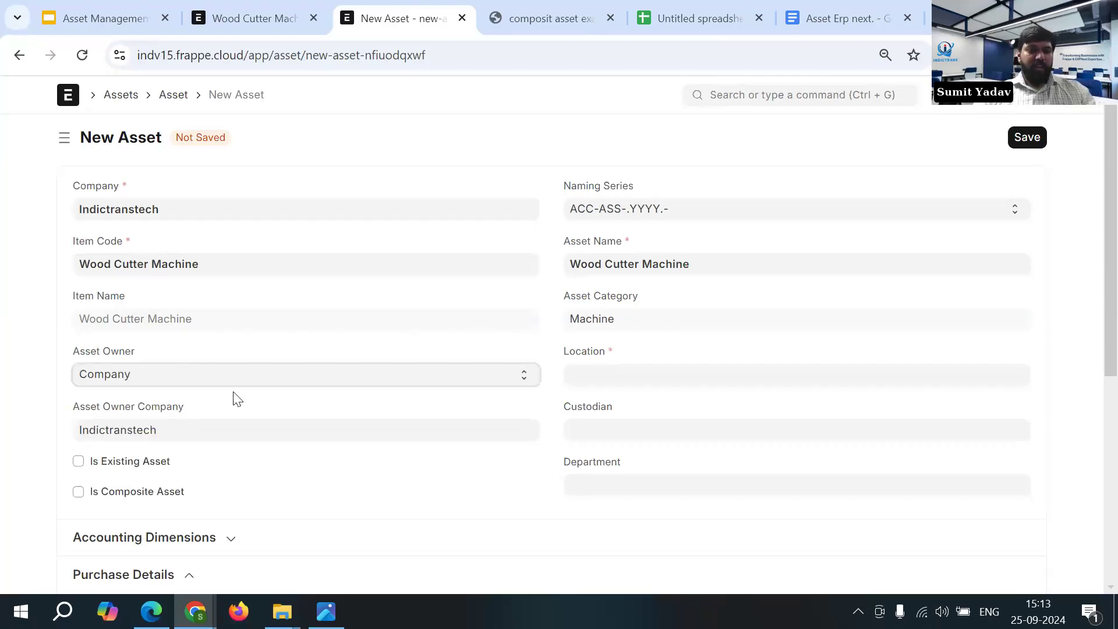
{"action": "scroll", "coordinate": [590, 297], "scroll_direction": "down", "scroll_amount": 1}
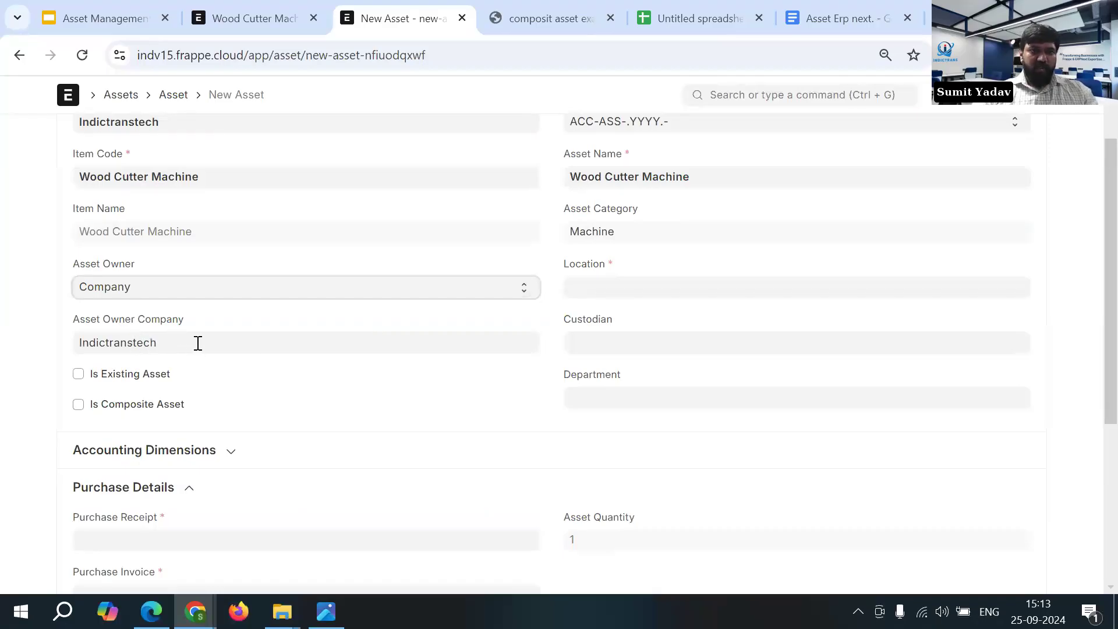
- Set the new asset's location to Factory 01
{"action": "left_click", "coordinate": [627, 289]}
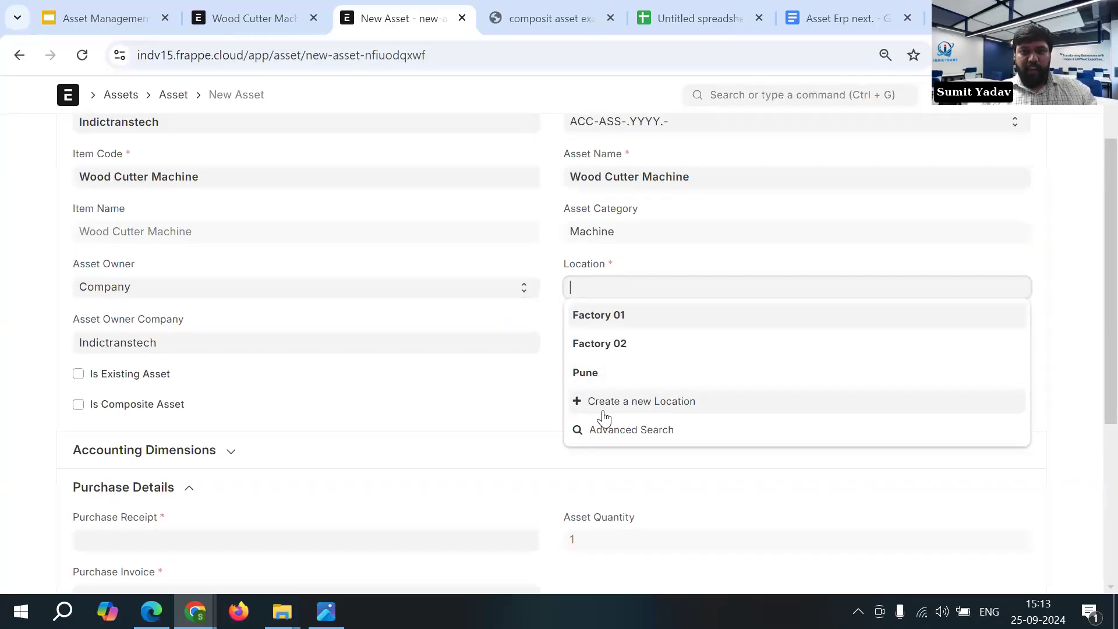
{"action": "left_click", "coordinate": [647, 402]}
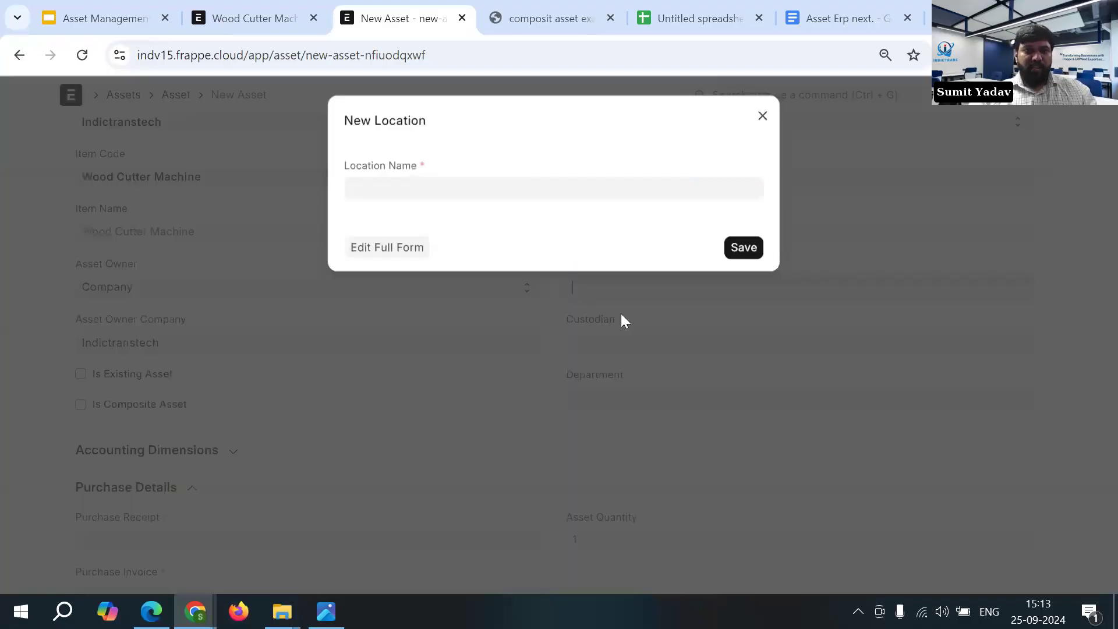
{"action": "left_click", "coordinate": [762, 120]}
{"action": "left_click", "coordinate": [619, 285]}
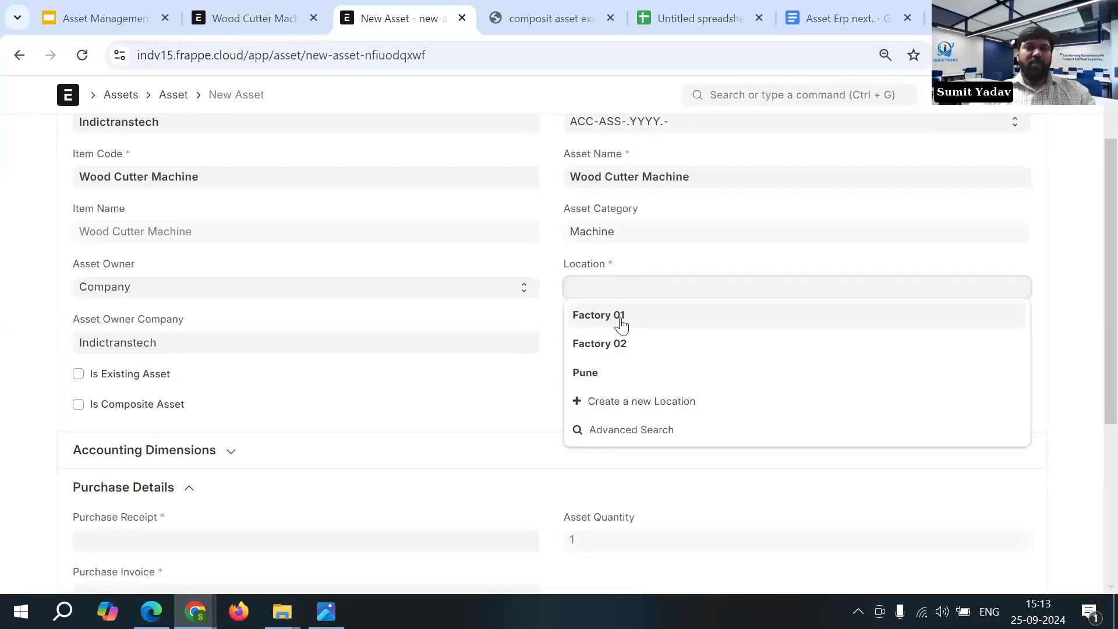
{"action": "left_click", "coordinate": [668, 320]}
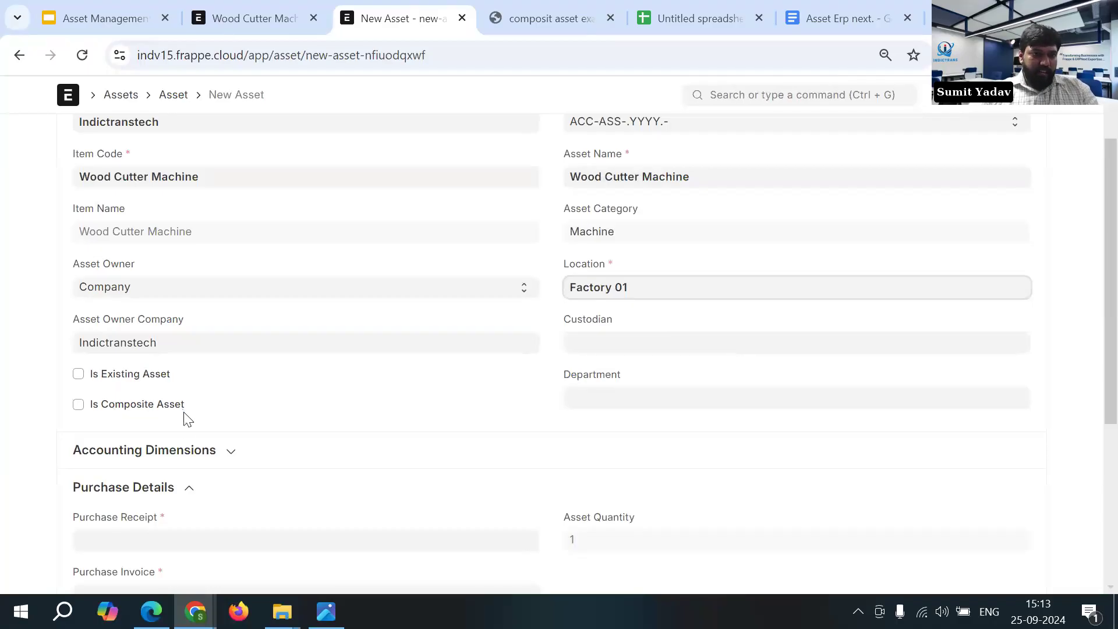
- Mark the new Wood Cutter Machine asset as an existing asset
{"action": "scroll", "coordinate": [201, 434], "scroll_direction": "down", "scroll_amount": 1}
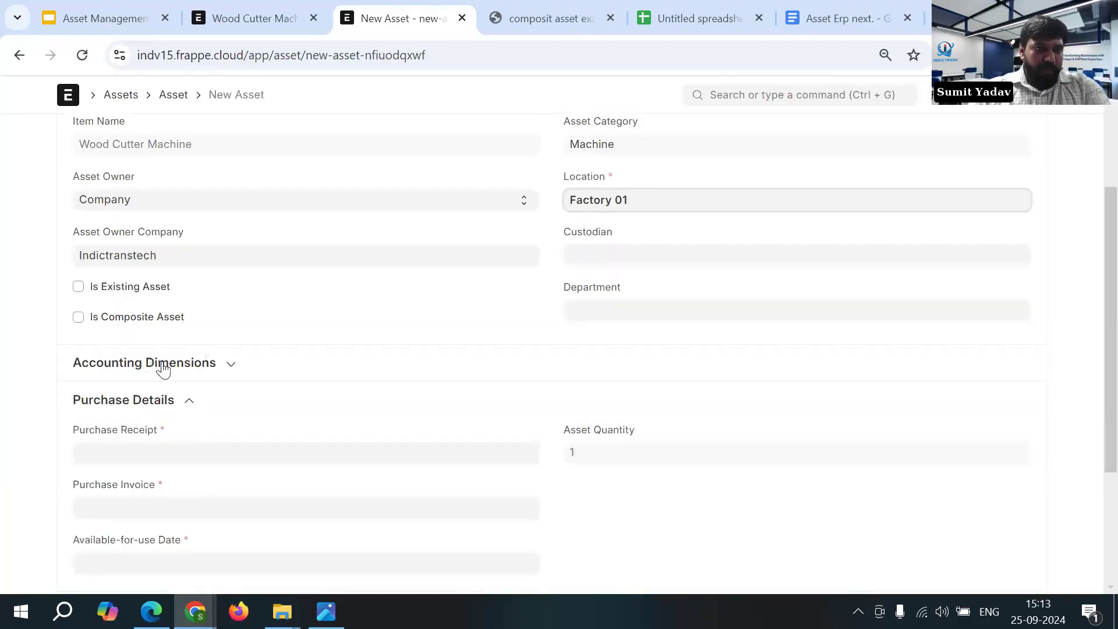
{"action": "left_click", "coordinate": [116, 291]}
{"action": "left_click", "coordinate": [70, 289]}
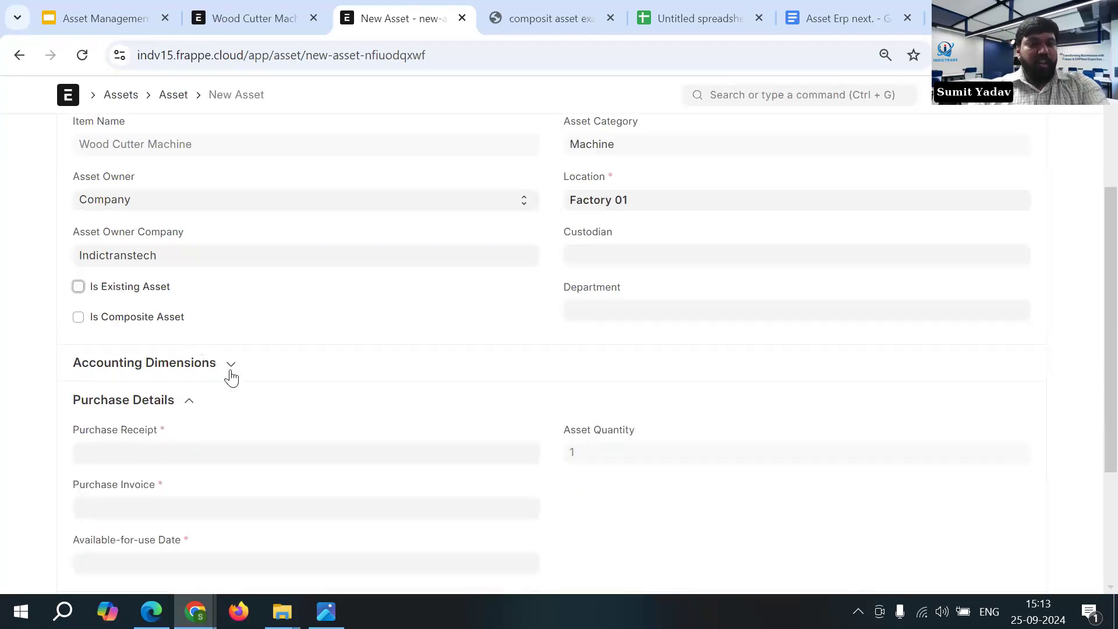
{"action": "scroll", "coordinate": [332, 392], "scroll_direction": "down", "scroll_amount": 1}
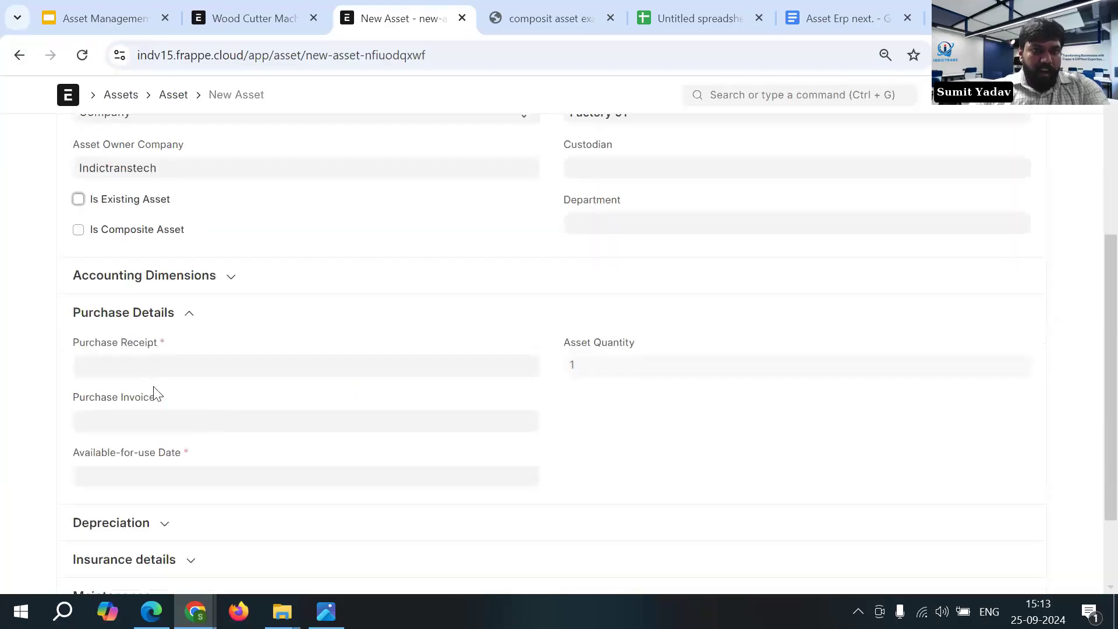
{"action": "left_click", "coordinate": [235, 27]}
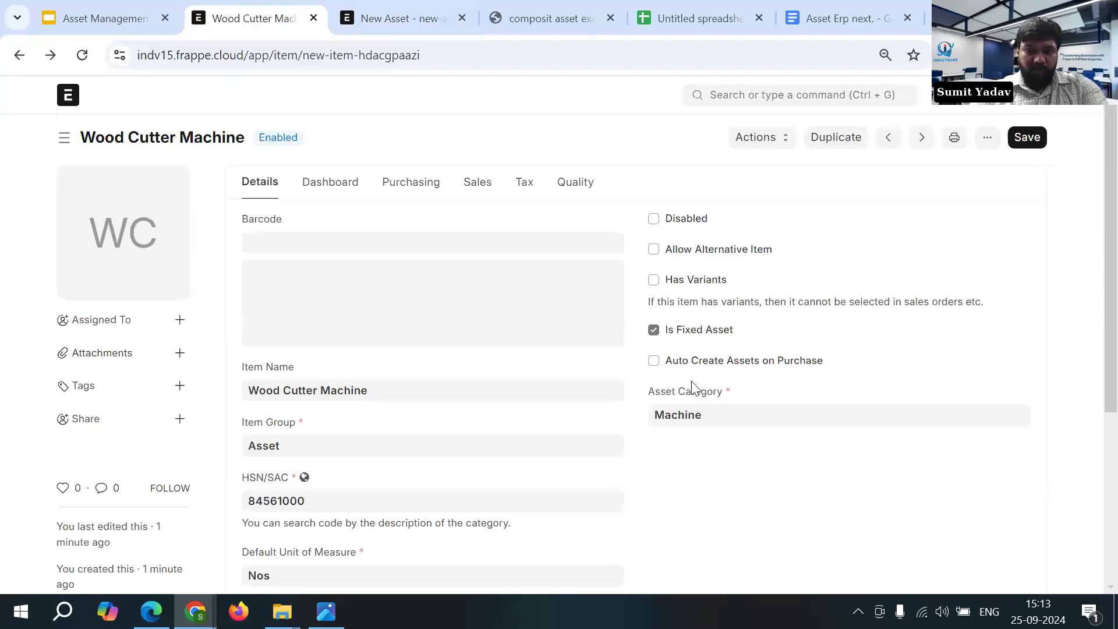
{"action": "left_click", "coordinate": [385, 18]}
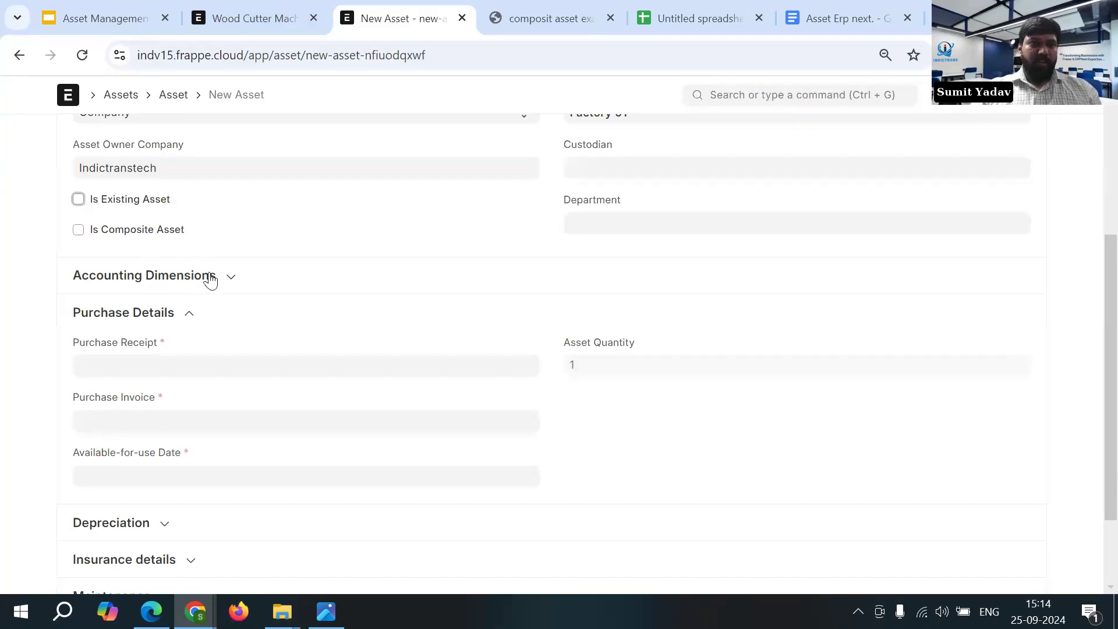
{"action": "left_click", "coordinate": [78, 199]}
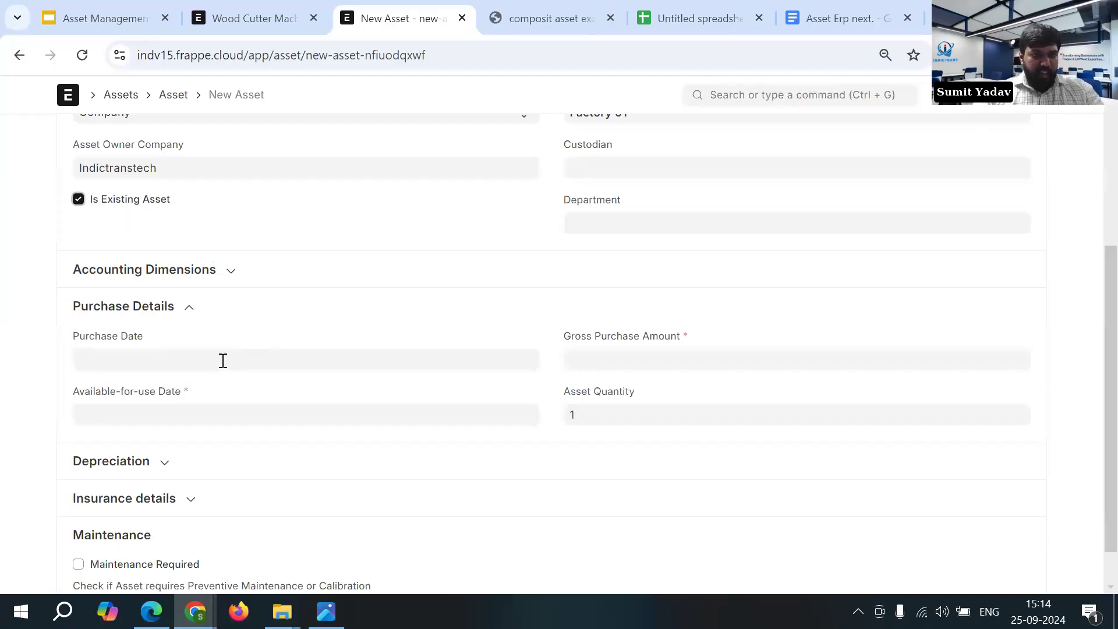
- Set the asset's purchase date to 04-06-2023
{"action": "left_click", "coordinate": [271, 361]}
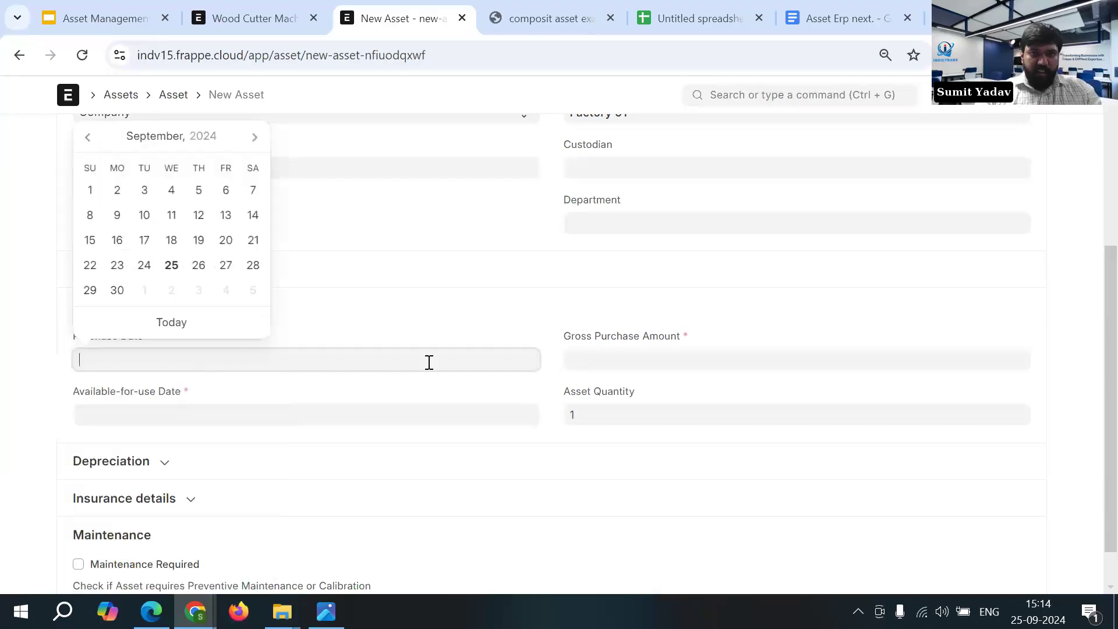
{"action": "left_click", "coordinate": [598, 362]}
{"action": "left_click", "coordinate": [356, 361]}
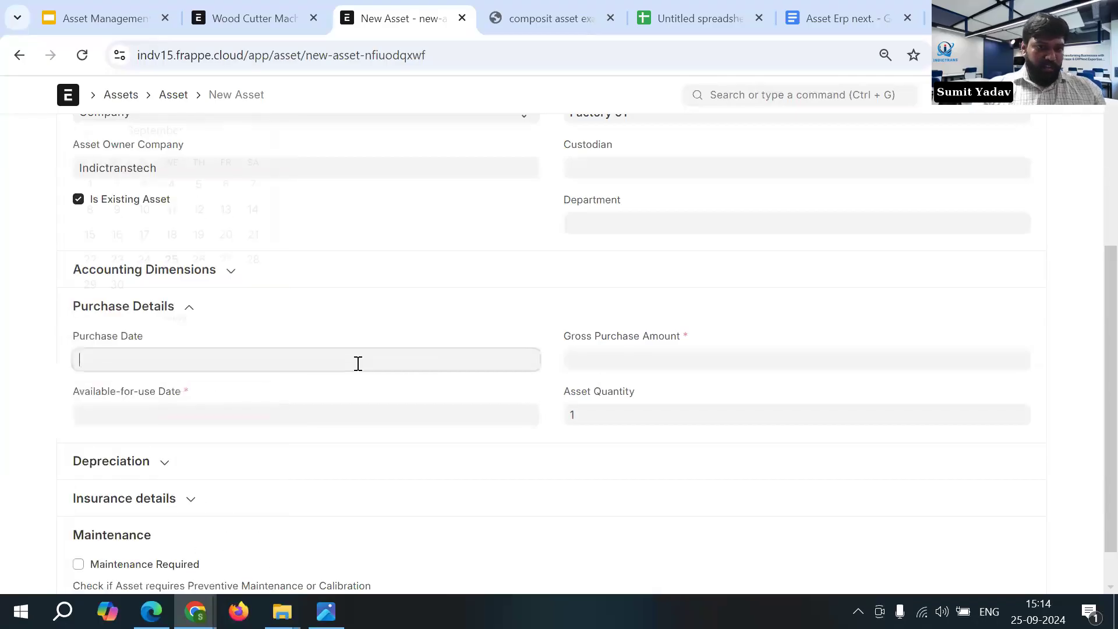
{"action": "left_click", "coordinate": [199, 138]}
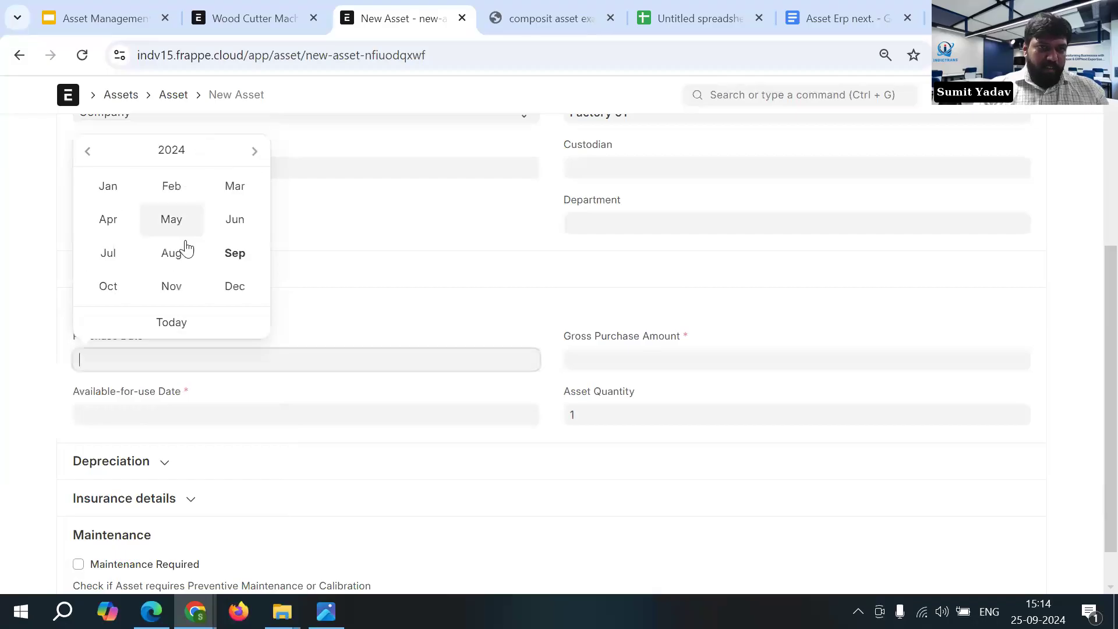
{"action": "left_click", "coordinate": [165, 152]}
{"action": "left_click", "coordinate": [111, 242]}
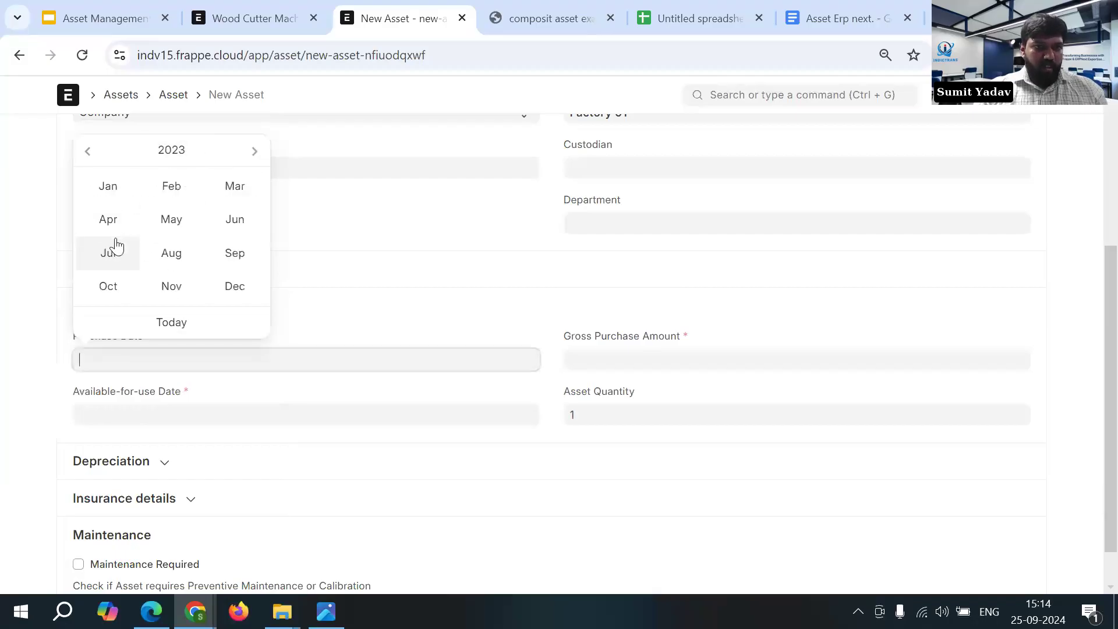
{"action": "left_click", "coordinate": [223, 235]}
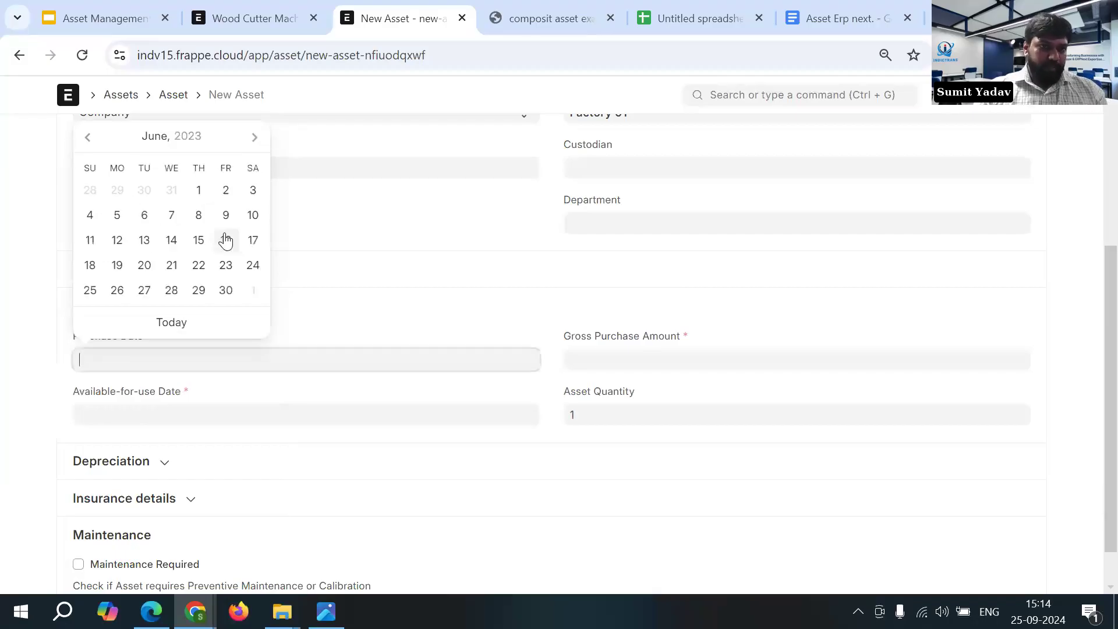
{"action": "left_click", "coordinate": [100, 224]}
- Set the asset's available-for-use date to 05-06-2023
{"action": "left_click", "coordinate": [193, 412]}
{"action": "left_click", "coordinate": [195, 202]}
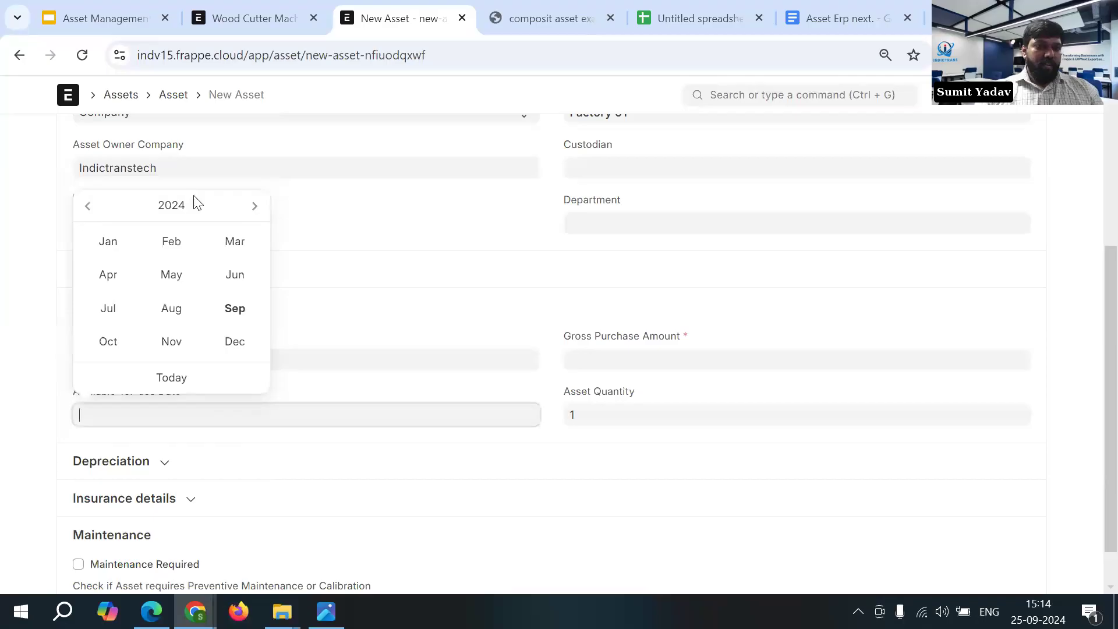
{"action": "left_click", "coordinate": [182, 206]}
{"action": "left_click", "coordinate": [111, 292]}
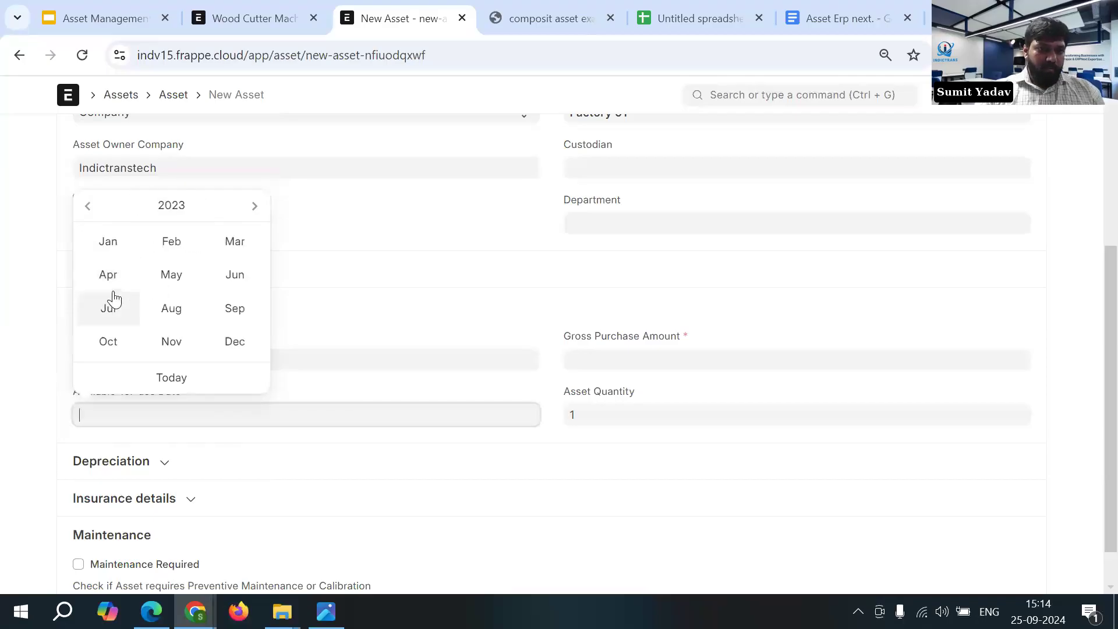
{"action": "left_click", "coordinate": [233, 281]}
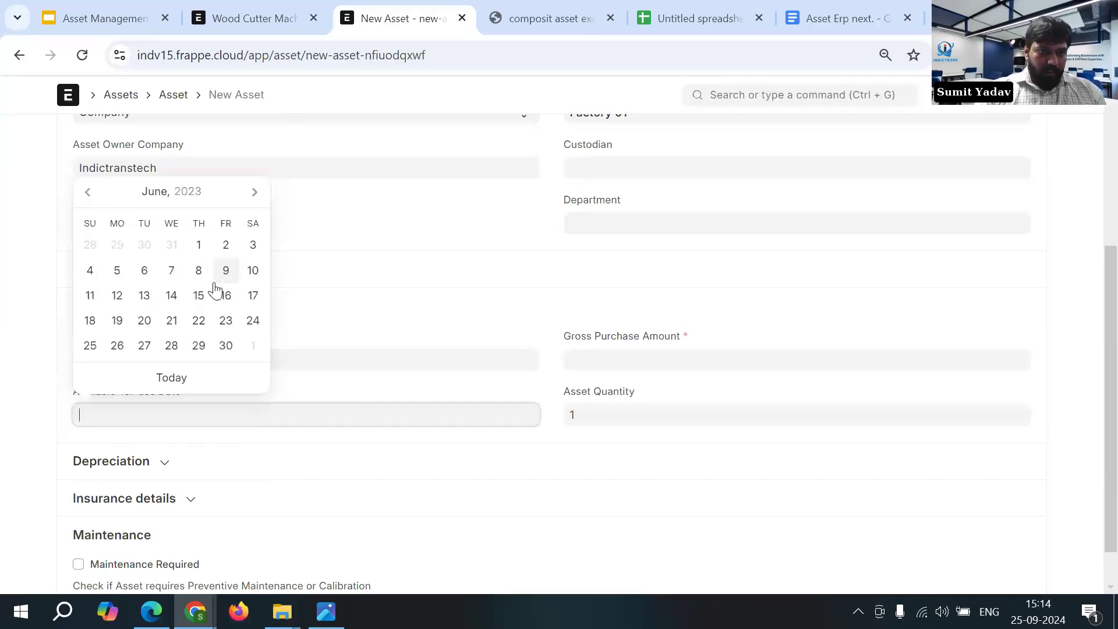
{"action": "left_click", "coordinate": [117, 270]}
- Enter a gross purchase amount of 100000 for the asset
{"action": "left_click", "coordinate": [598, 361]}
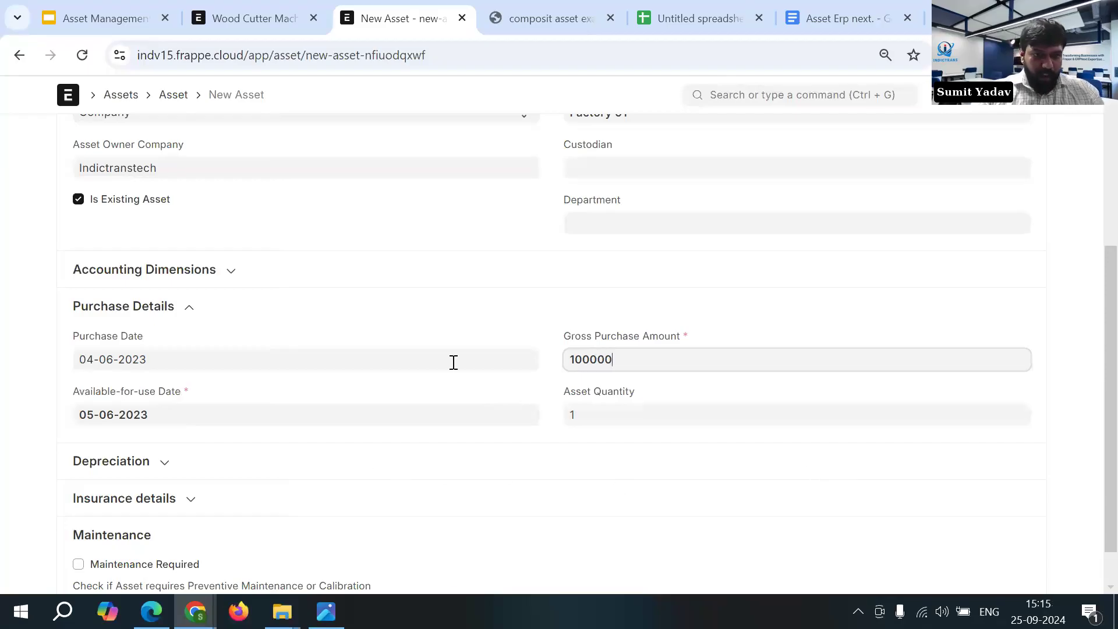
{"action": "left_click", "coordinate": [561, 277]}
{"action": "left_click", "coordinate": [562, 277]}
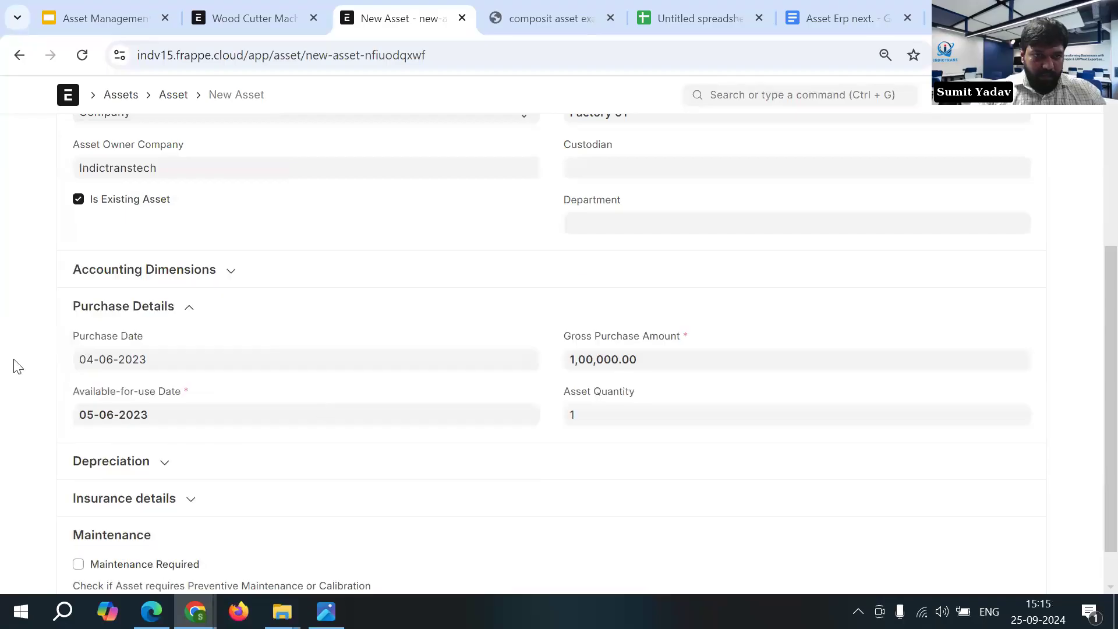
- Expand the asset's depreciation details and enable Calculate Depreciation
{"action": "scroll", "coordinate": [6, 395], "scroll_direction": "down", "scroll_amount": 2}
{"action": "left_click", "coordinate": [130, 414]}
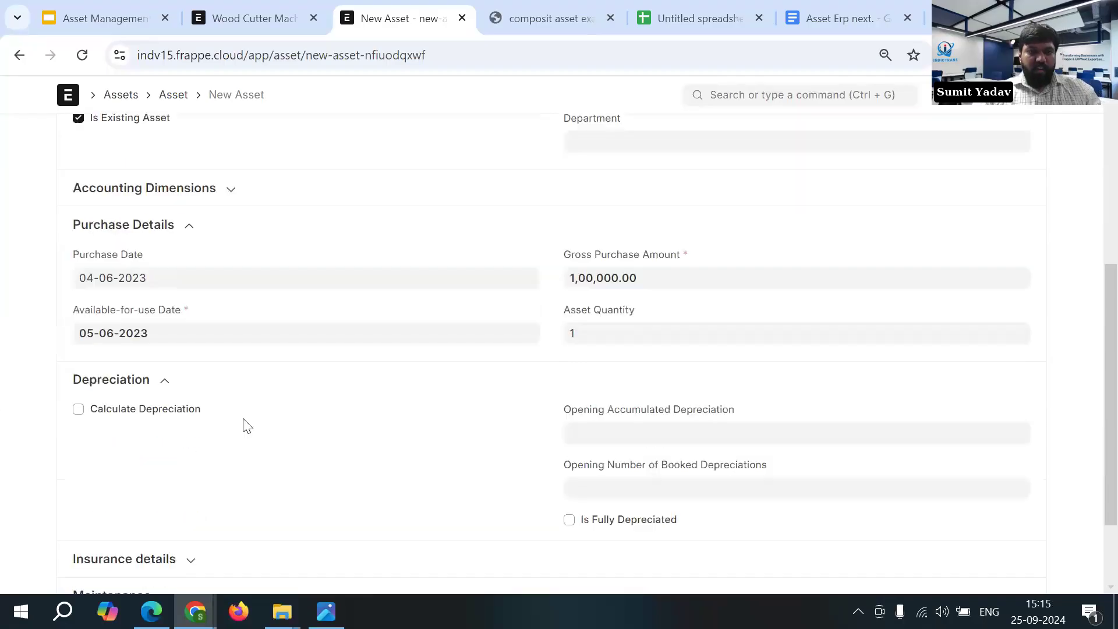
{"action": "scroll", "coordinate": [250, 437], "scroll_direction": "down", "scroll_amount": 1}
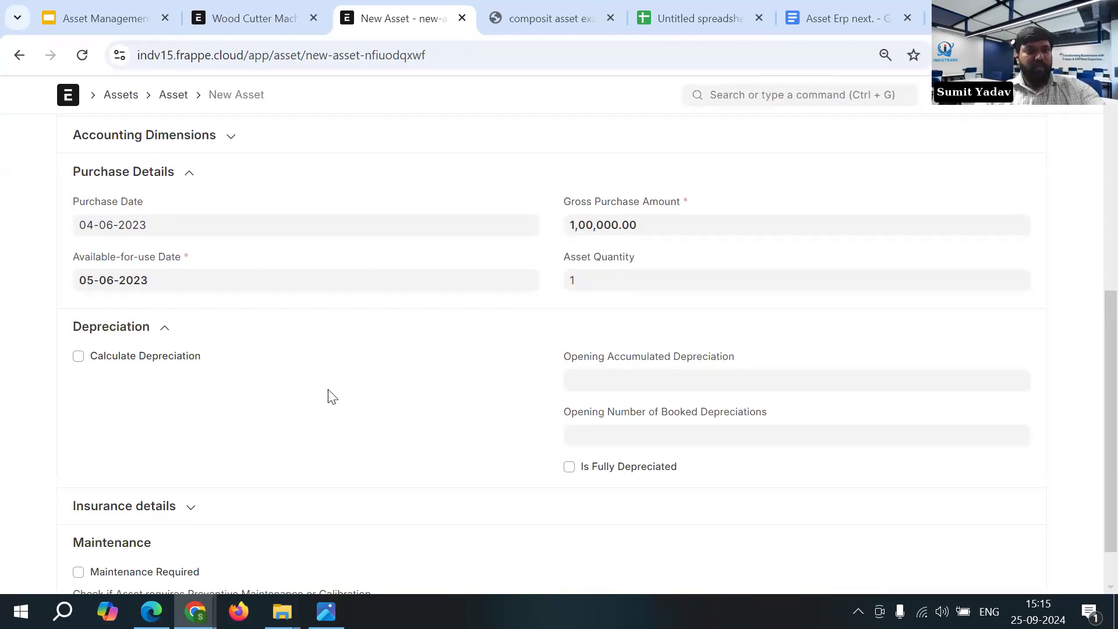
{"action": "left_click", "coordinate": [95, 360]}
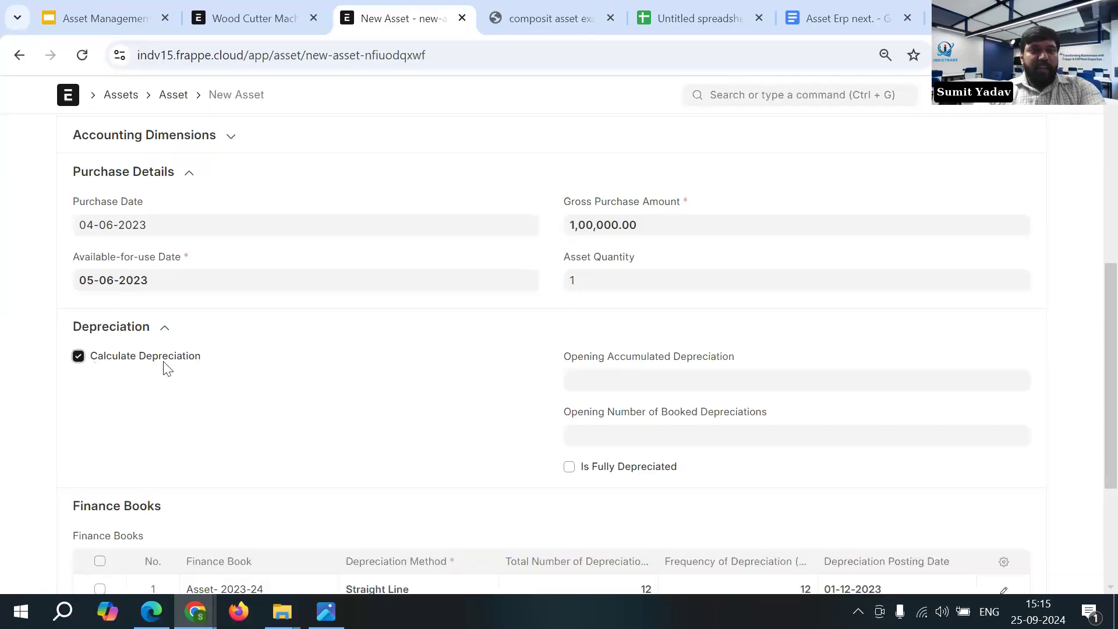
- Examine the asset's opening accumulated and booked depreciation fields, and check the vehicle's value in the Google Sheets depreciation example
{"action": "scroll", "coordinate": [179, 369], "scroll_direction": "down", "scroll_amount": 2}
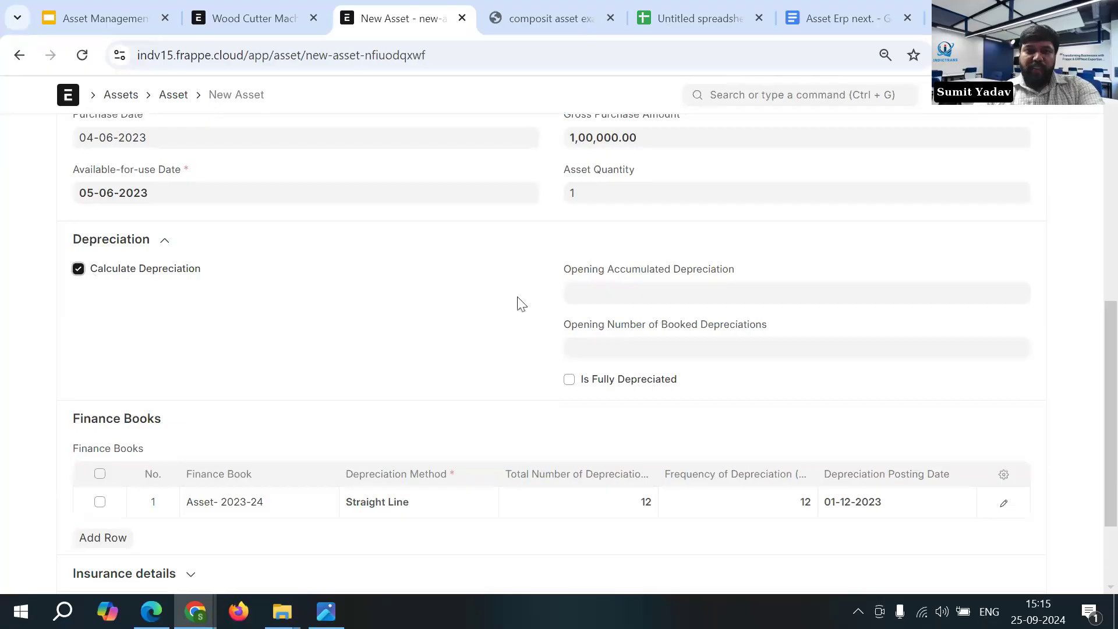
{"action": "left_click_drag", "start_coordinate": [559, 273], "coordinate": [720, 273]}
{"action": "left_click_drag", "start_coordinate": [564, 331], "coordinate": [742, 332]}
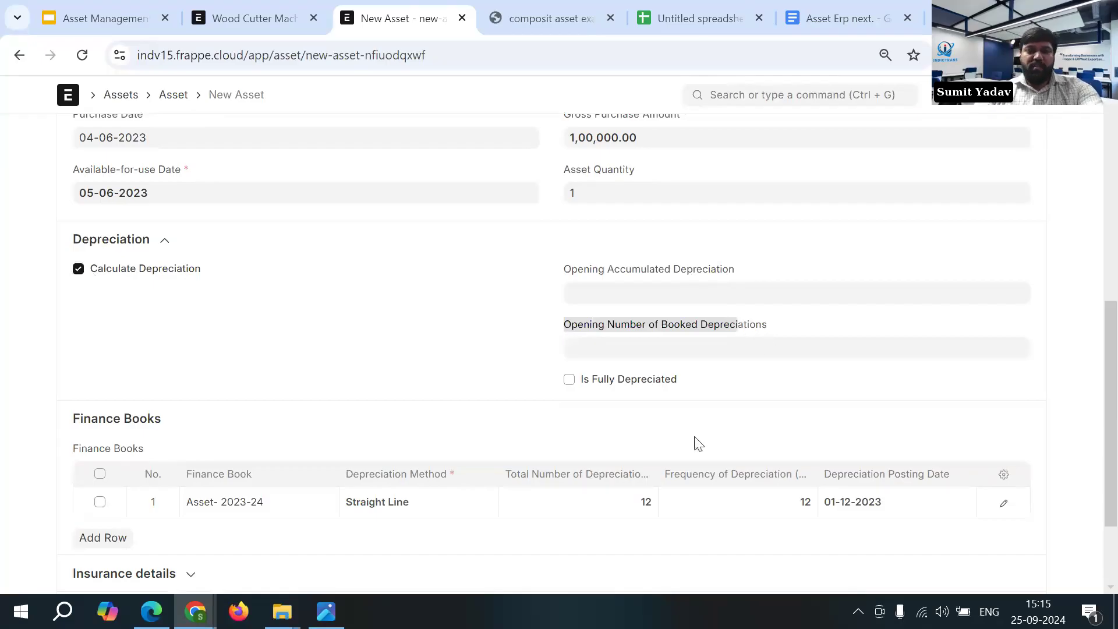
{"action": "left_click", "coordinate": [554, 272]}
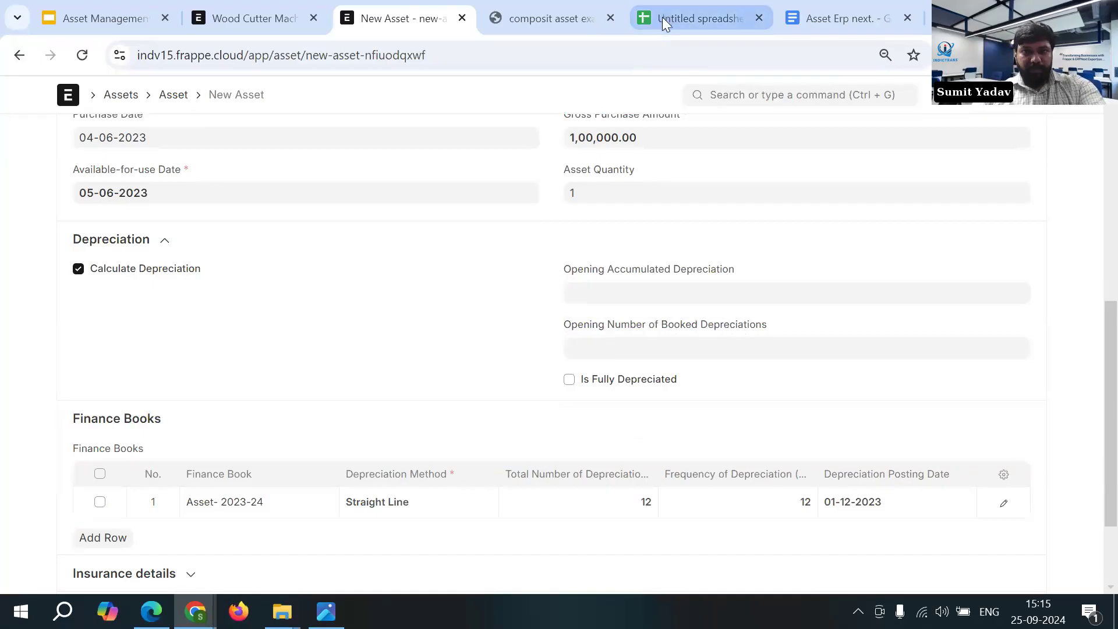
{"action": "mouse_move", "coordinate": [662, 16]}
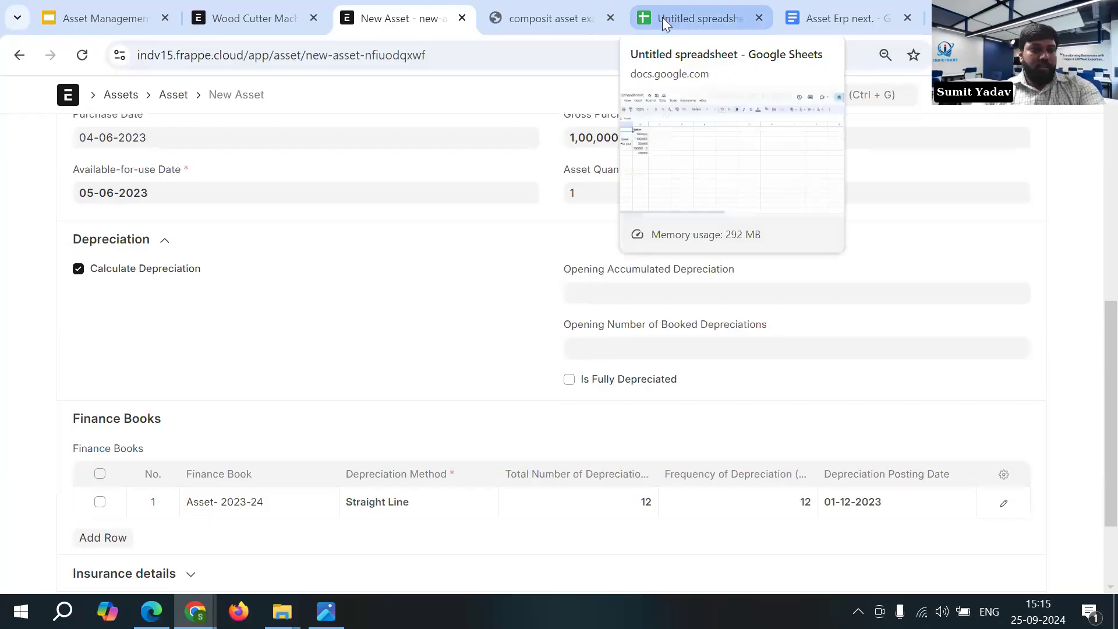
{"action": "left_click", "coordinate": [662, 17]}
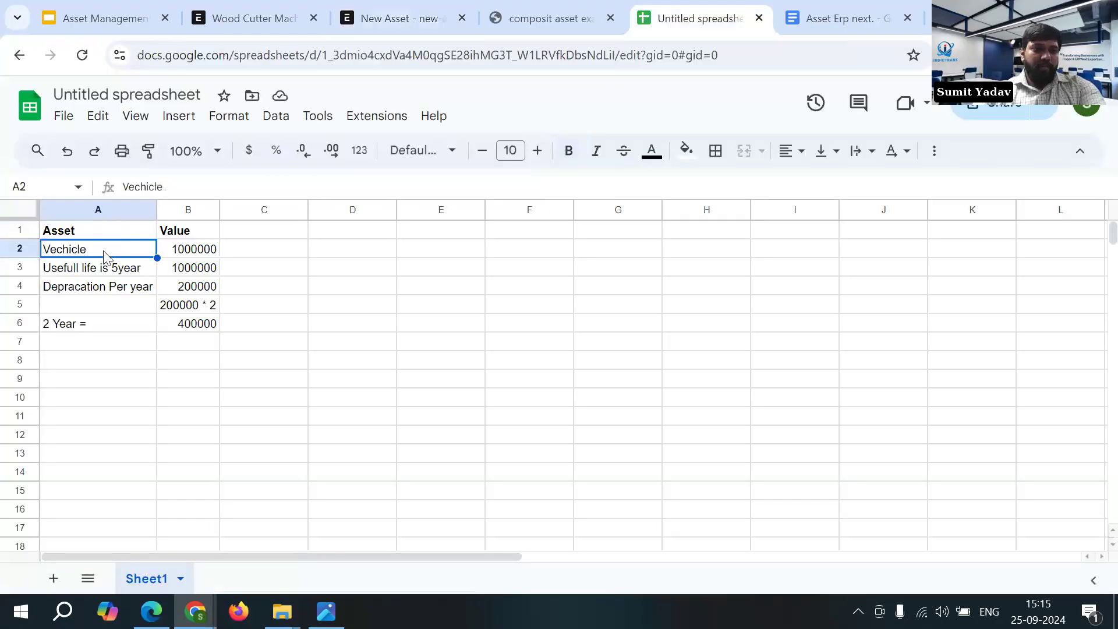
{"action": "left_click", "coordinate": [215, 255]}
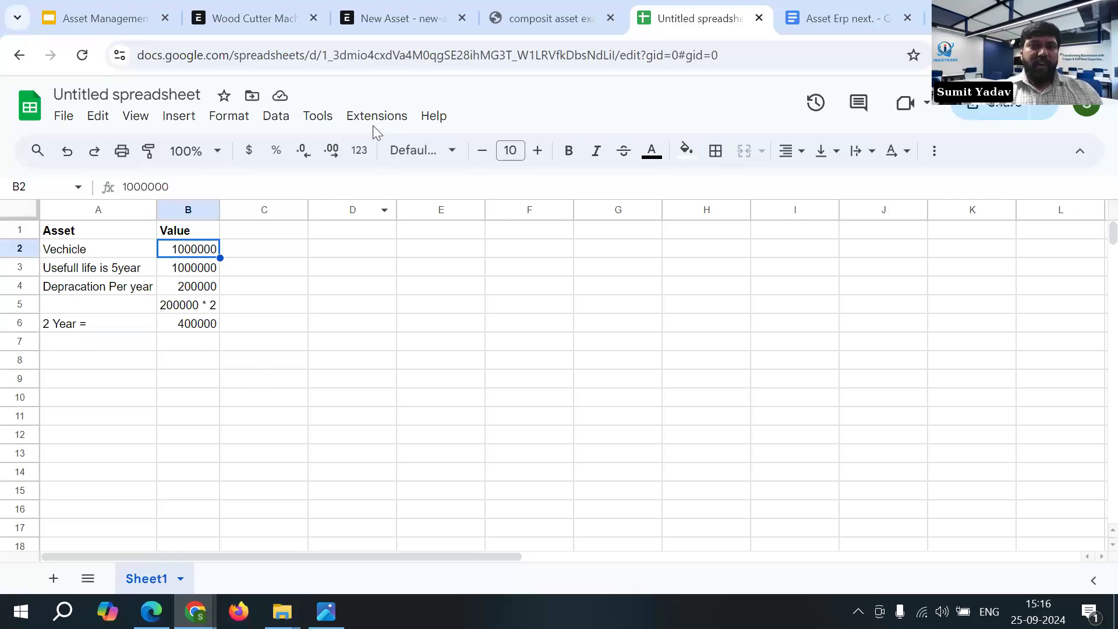
- Return to the asset's Opening Accumulated Depreciation field and compare it with the two-year depreciation amount in the Google Sheets example
{"action": "left_click", "coordinate": [382, 12]}
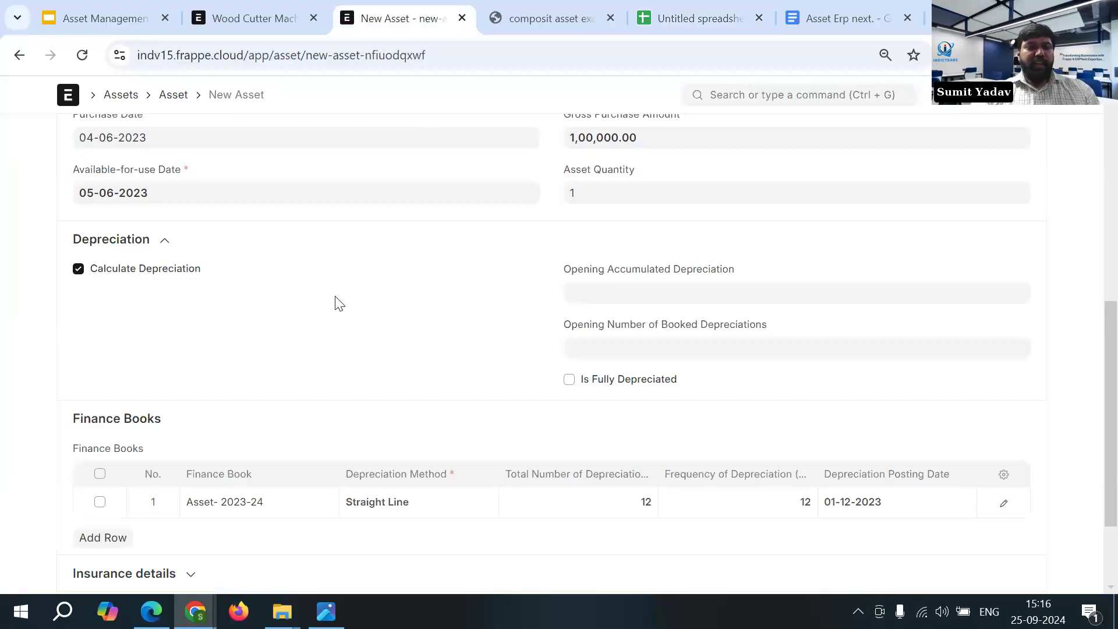
{"action": "left_click", "coordinate": [594, 300]}
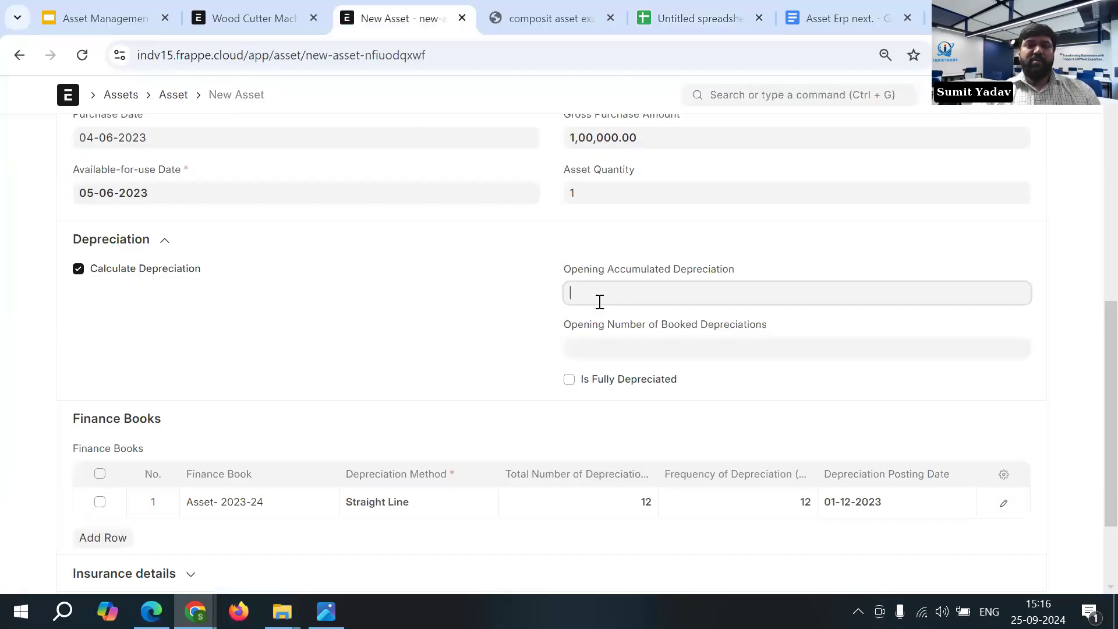
{"action": "left_click_drag", "start_coordinate": [569, 269], "coordinate": [714, 287]}
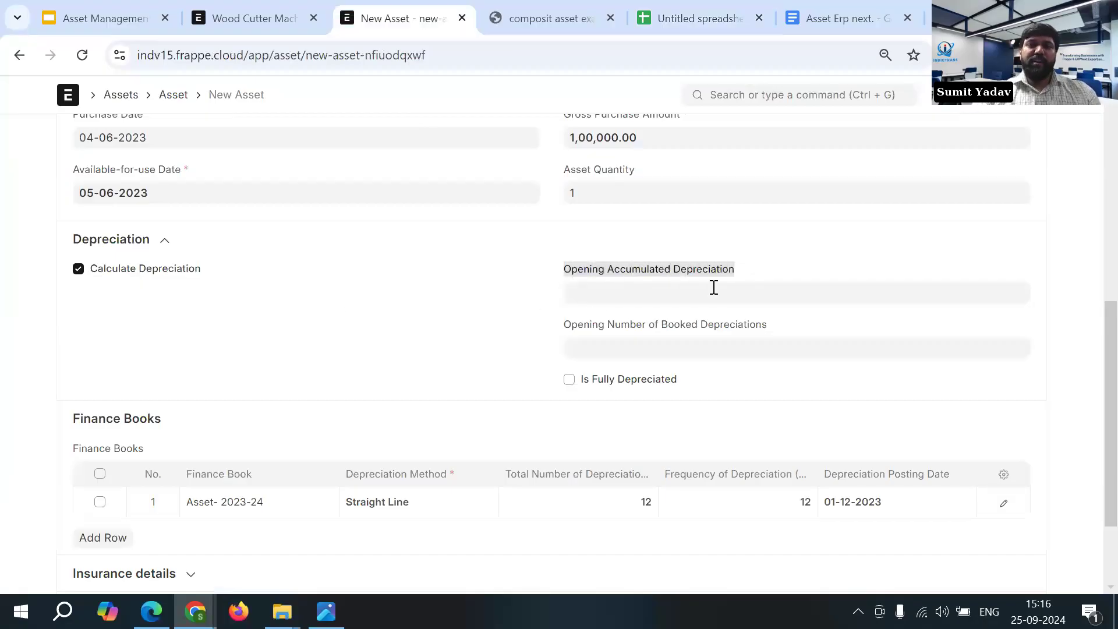
{"action": "left_click", "coordinate": [714, 288]}
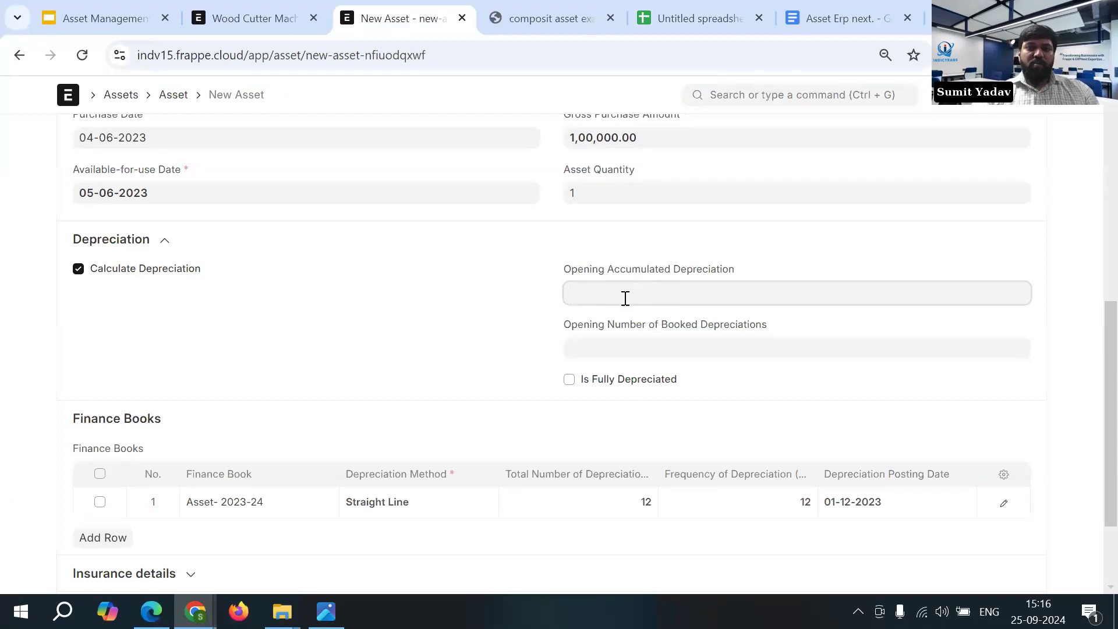
{"action": "left_click", "coordinate": [644, 30]}
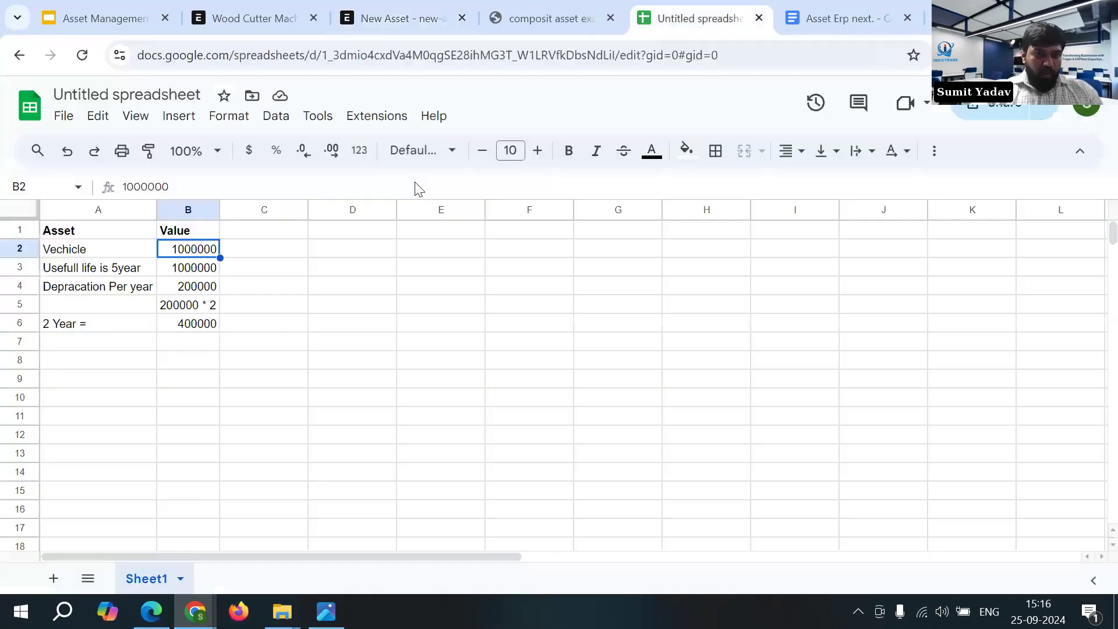
{"action": "left_click", "coordinate": [183, 324]}
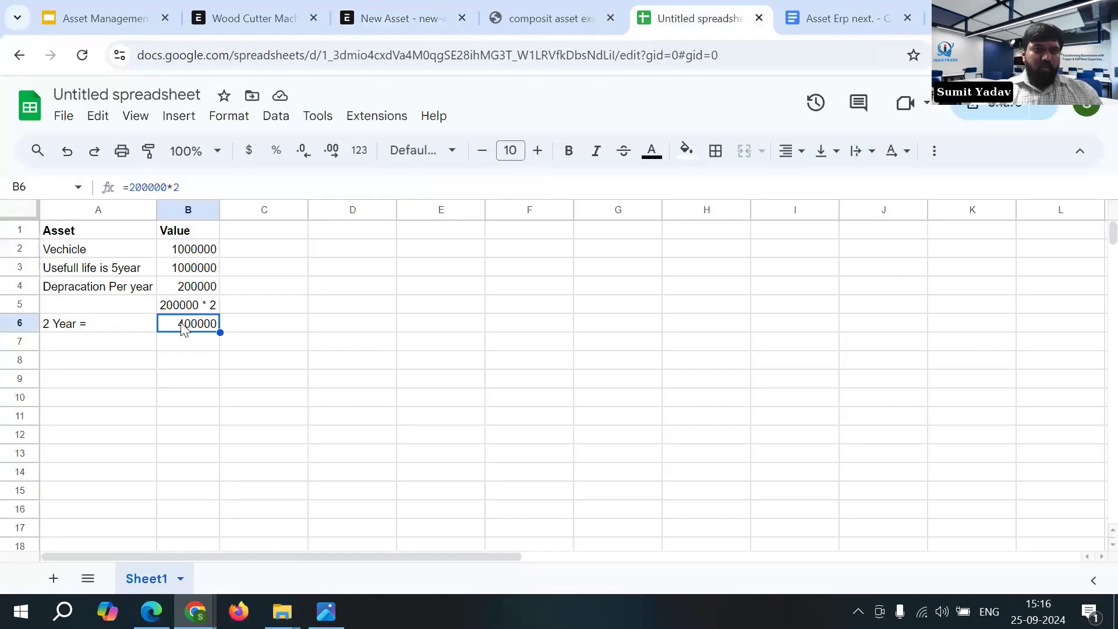
- Switch back to the new asset form in ERPNext and try 2 as the Opening Number of Booked Depreciations
{"action": "left_click", "coordinate": [365, 24]}
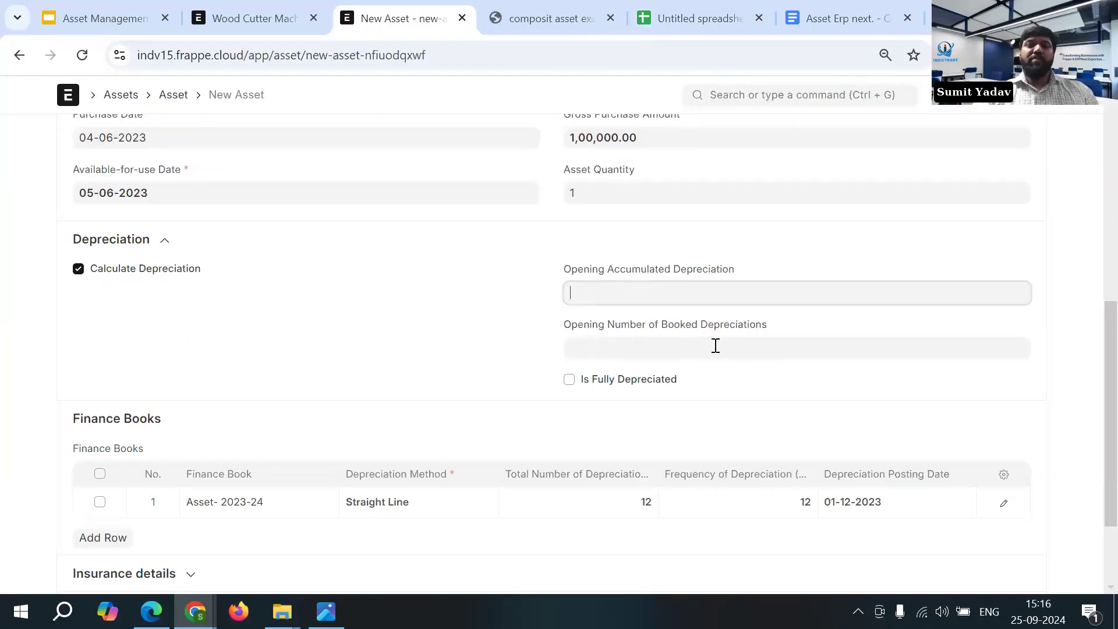
{"action": "left_click", "coordinate": [651, 352]}
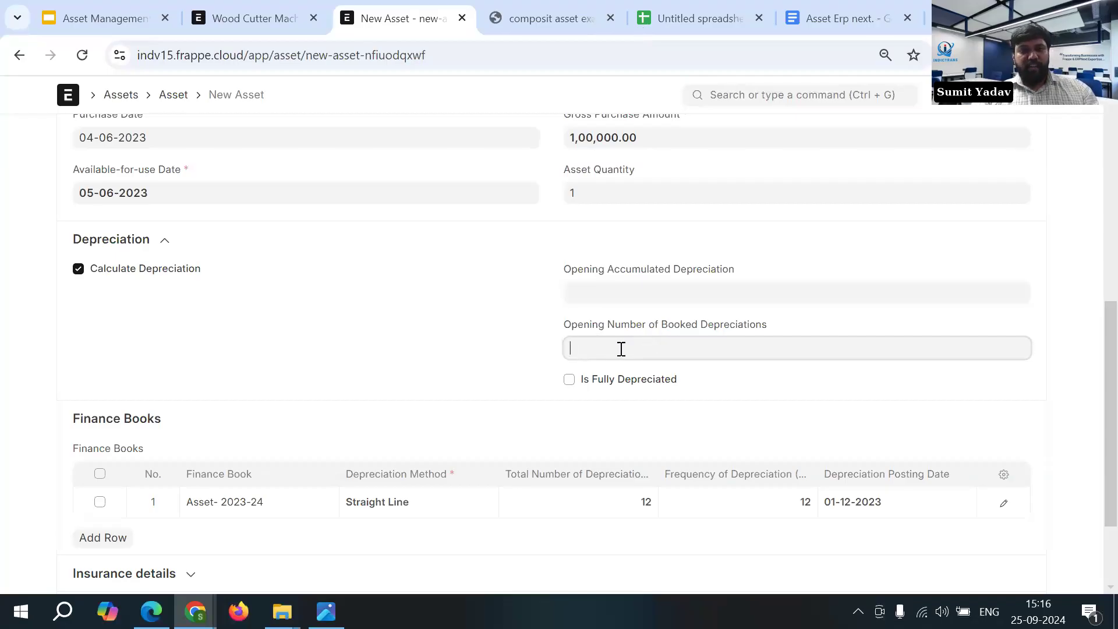
{"action": "type", "text": "2"}
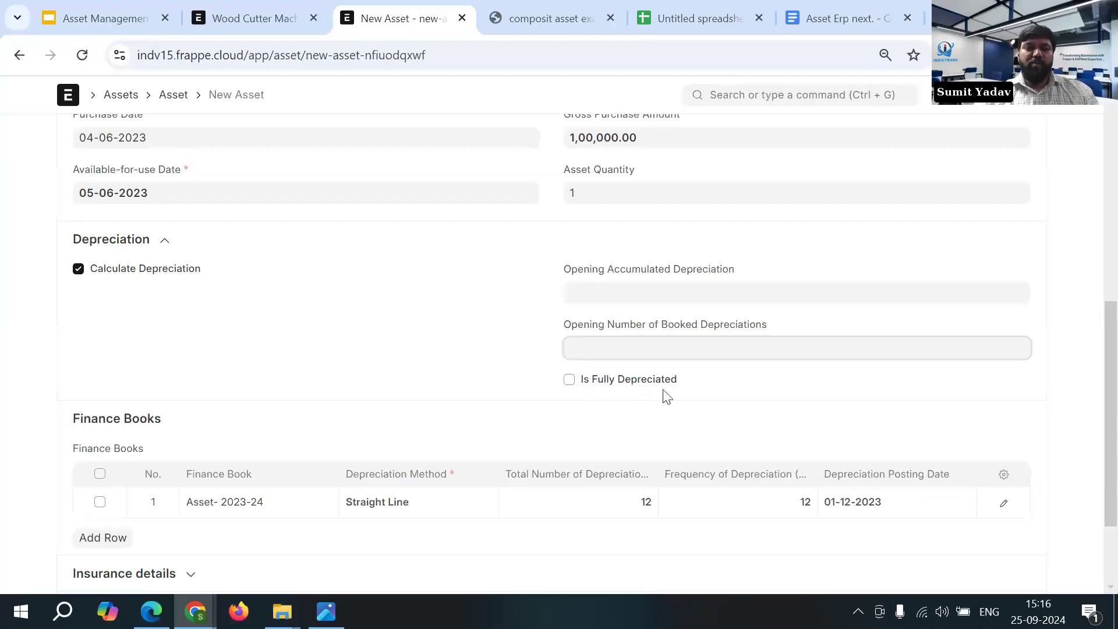
- Set the Total Number of Depreciations to 5 in the asset's Asset- 2023-24 finance book row
{"action": "scroll", "coordinate": [701, 395], "scroll_direction": "down", "scroll_amount": 2}
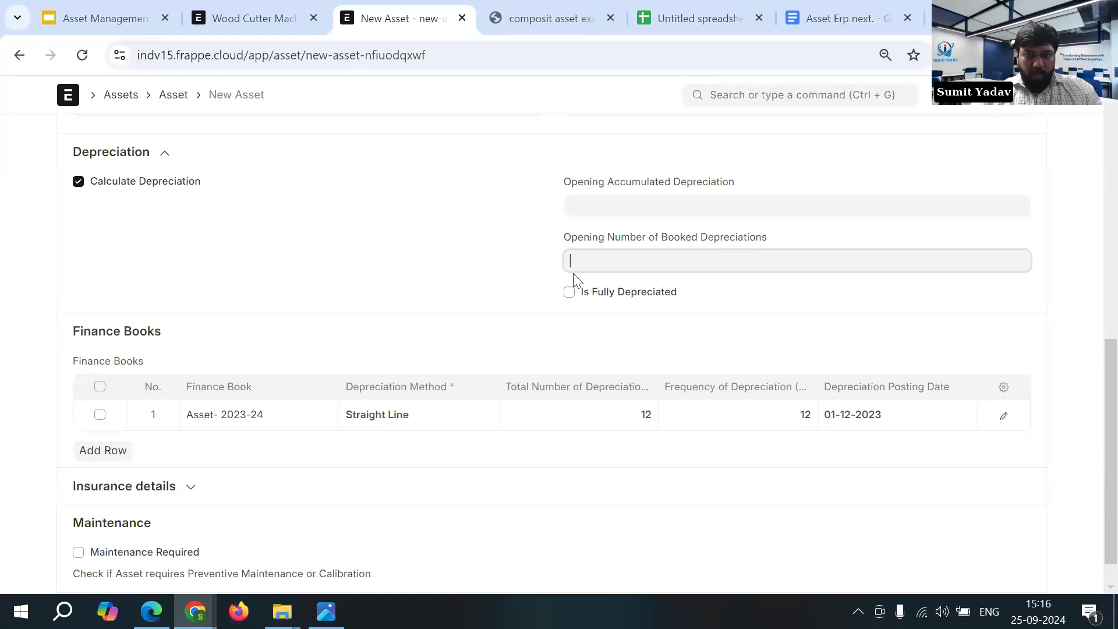
{"action": "scroll", "coordinate": [603, 336], "scroll_direction": "down", "scroll_amount": 1}
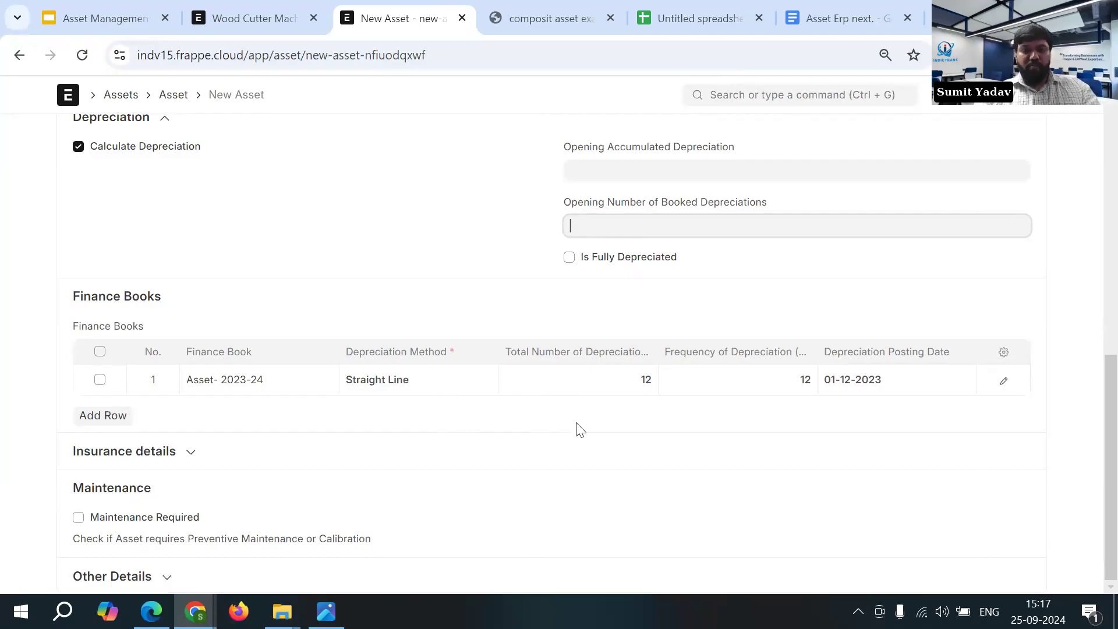
{"action": "left_click", "coordinate": [611, 382]}
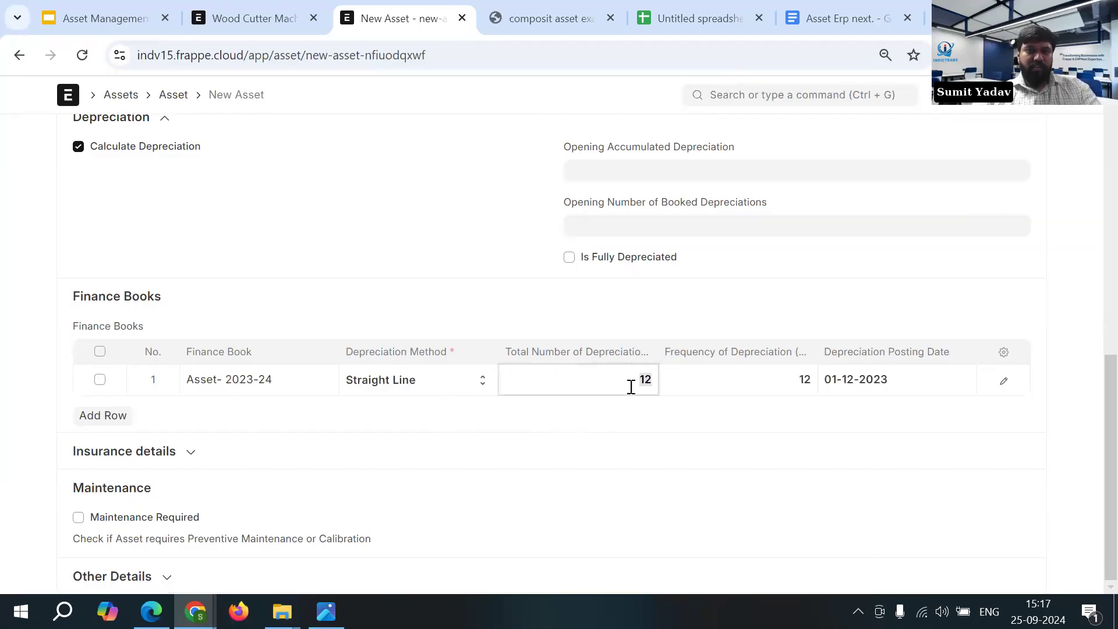
{"action": "key", "text": "BackSpace"}
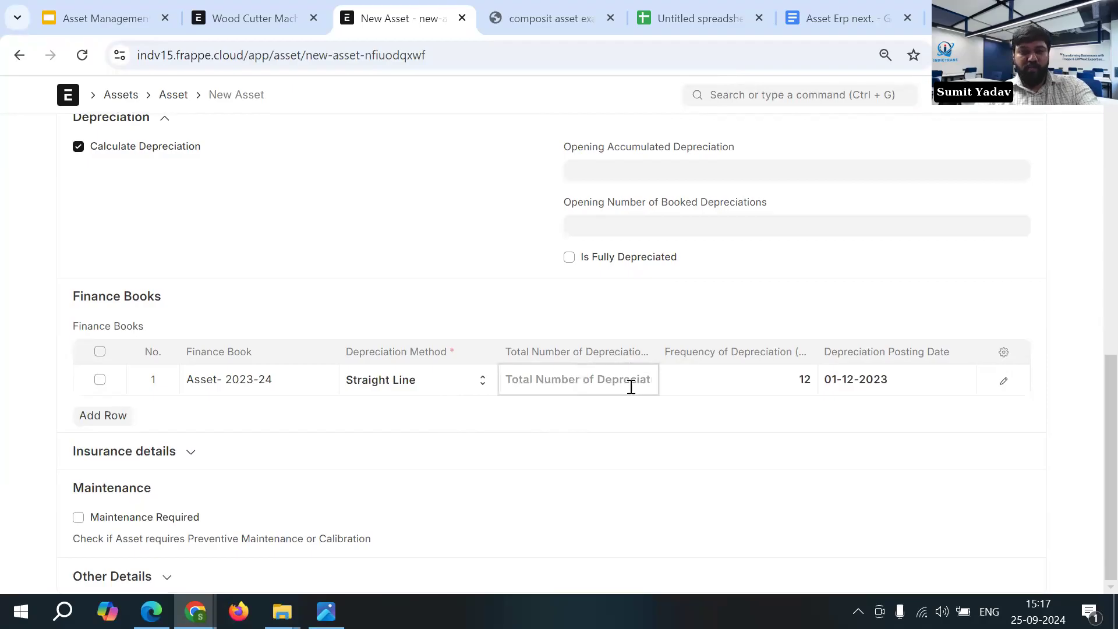
{"action": "type", "text": "5"}
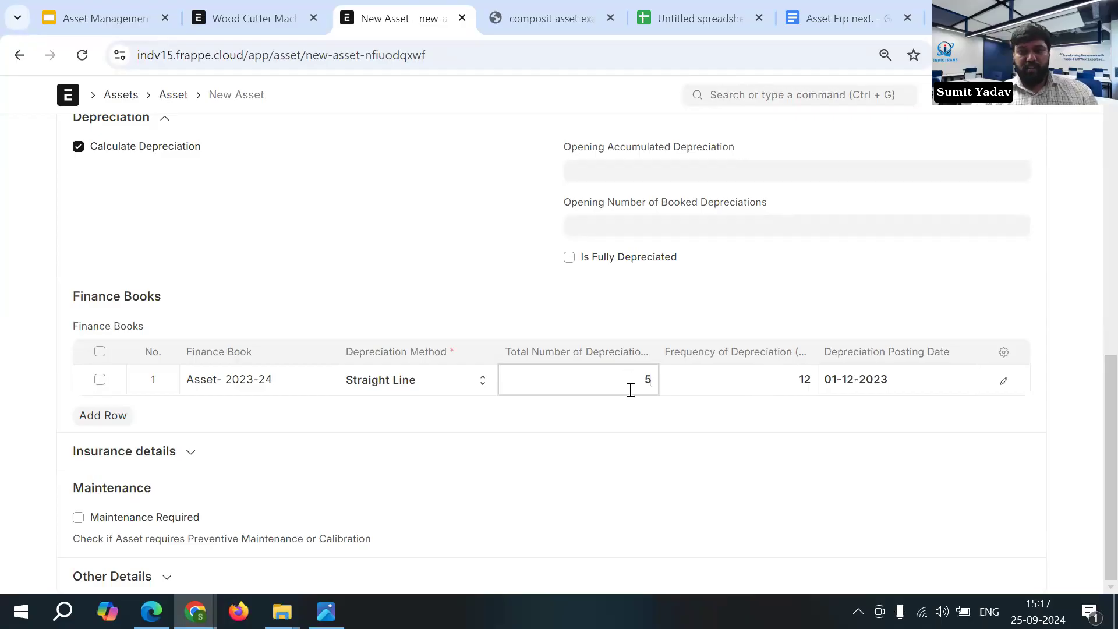
- Set the finance book row's Depreciation Posting Date to 04-06-2024, using the asset's purchase details as reference
{"action": "scroll", "coordinate": [651, 442], "scroll_direction": "up", "scroll_amount": 2}
{"action": "left_click_drag", "start_coordinate": [825, 443], "coordinate": [943, 443]}
{"action": "left_click", "coordinate": [948, 447]}
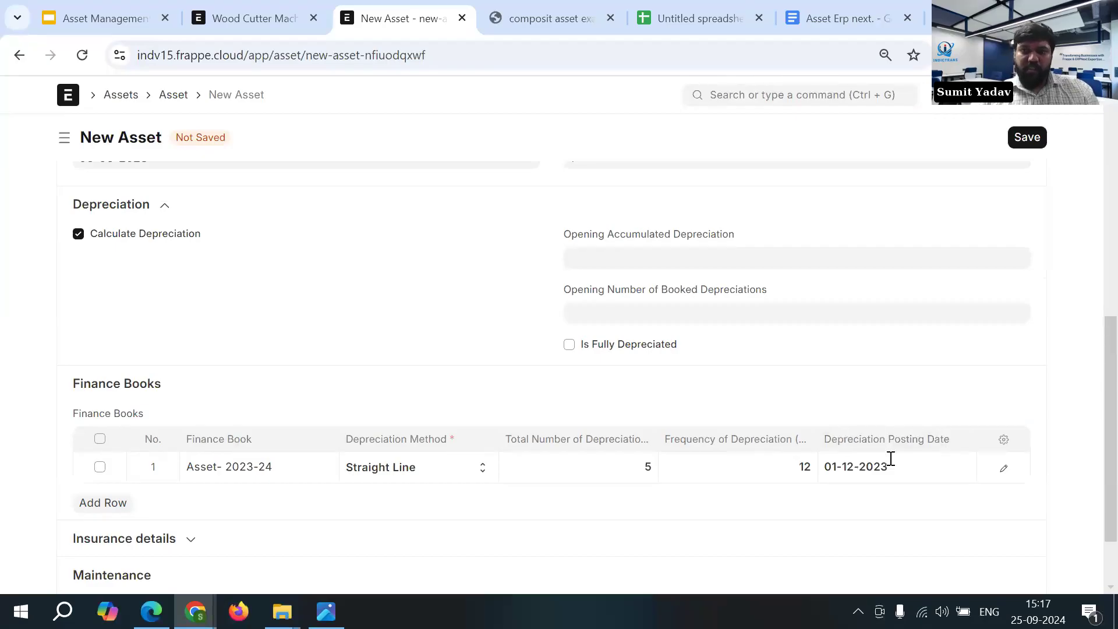
{"action": "scroll", "coordinate": [913, 474], "scroll_direction": "up", "scroll_amount": 2}
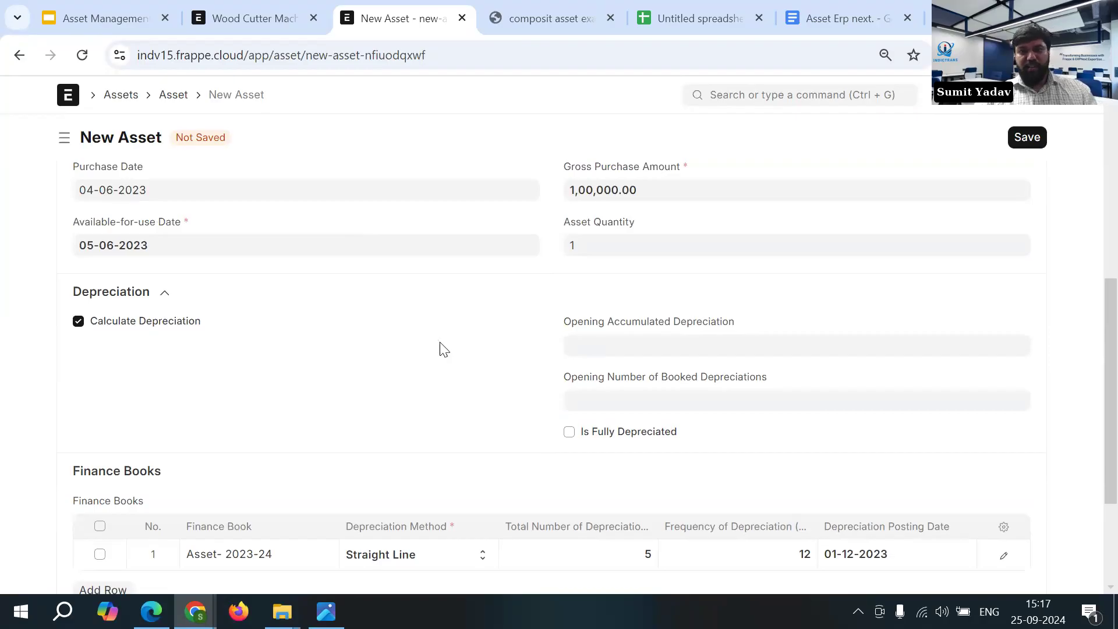
{"action": "scroll", "coordinate": [440, 341], "scroll_direction": "down", "scroll_amount": 1}
{"action": "left_click", "coordinate": [924, 470]}
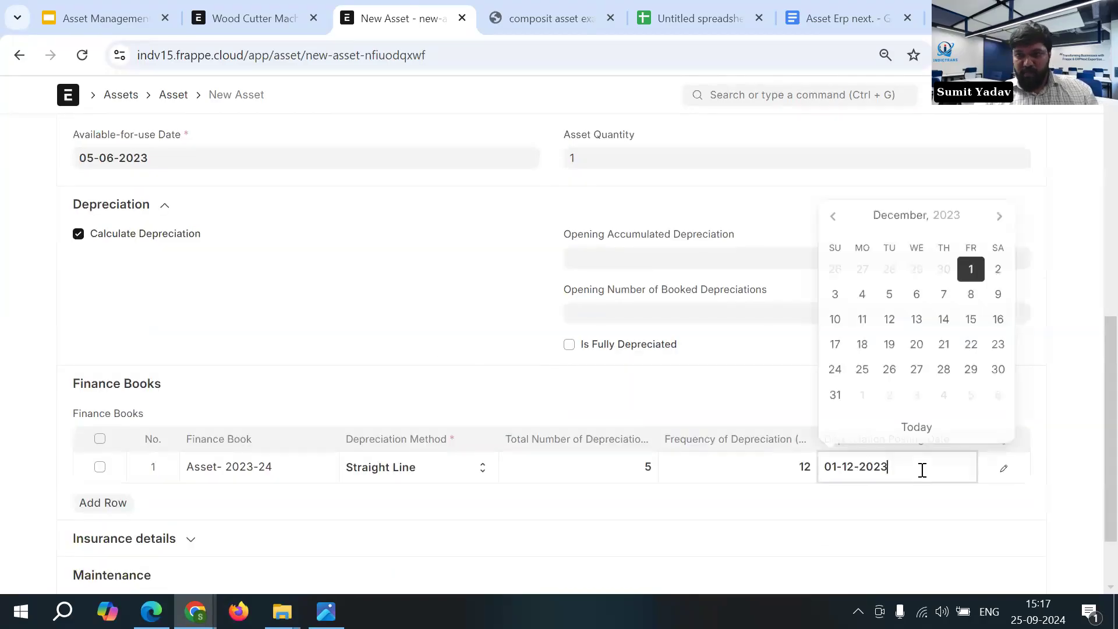
{"action": "left_click", "coordinate": [997, 217]}
{"action": "left_click", "coordinate": [947, 246]}
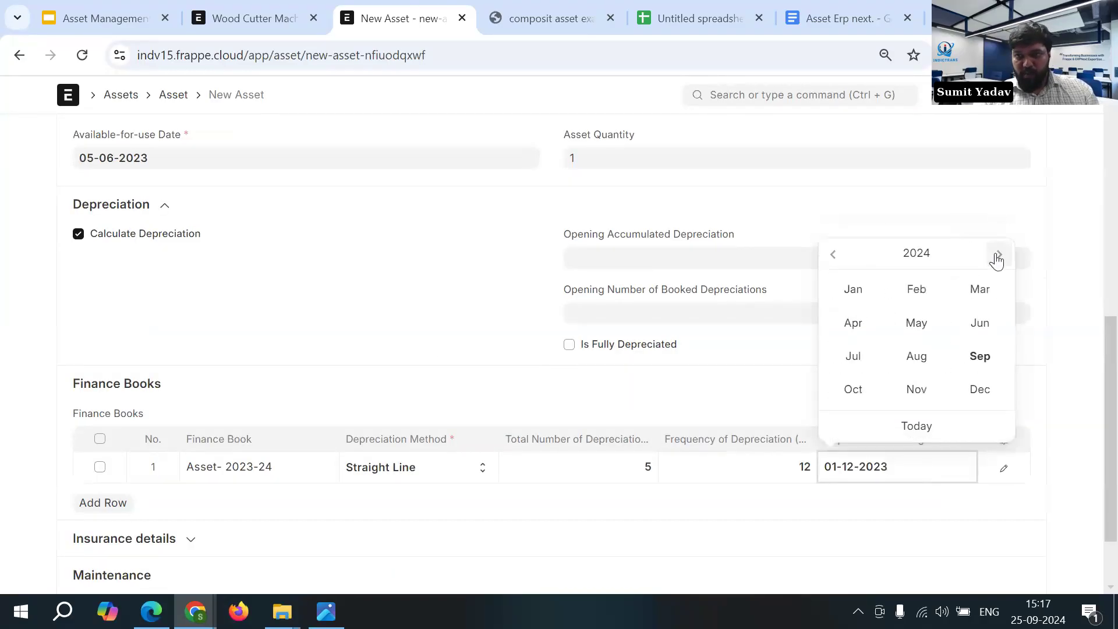
{"action": "left_click", "coordinate": [970, 331]}
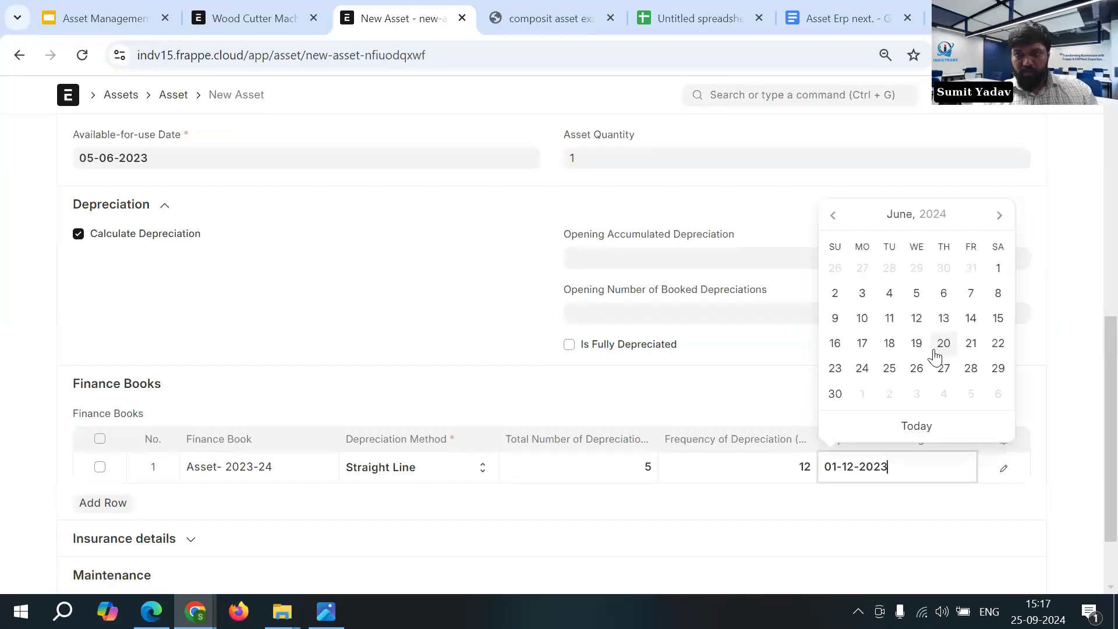
{"action": "left_click", "coordinate": [890, 296]}
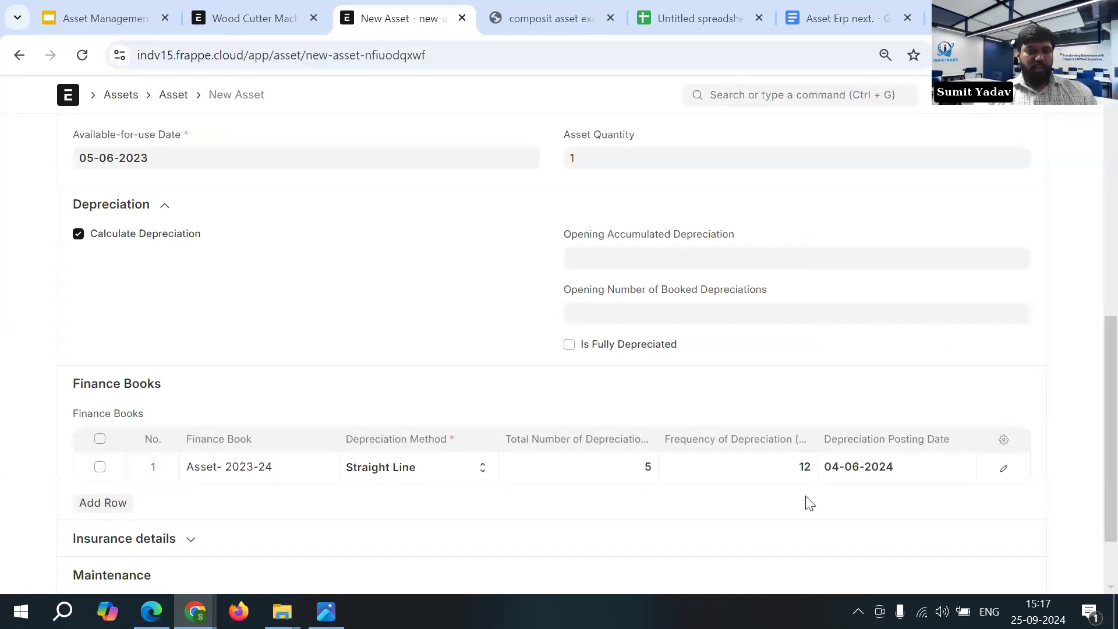
- Review the asset's insurance fields, collapse them again, and mark the asset as Maintenance Required
{"action": "scroll", "coordinate": [897, 413], "scroll_direction": "down", "scroll_amount": 2}
{"action": "scroll", "coordinate": [898, 414], "scroll_direction": "up", "scroll_amount": 3}
{"action": "scroll", "coordinate": [869, 411], "scroll_direction": "down", "scroll_amount": 3}
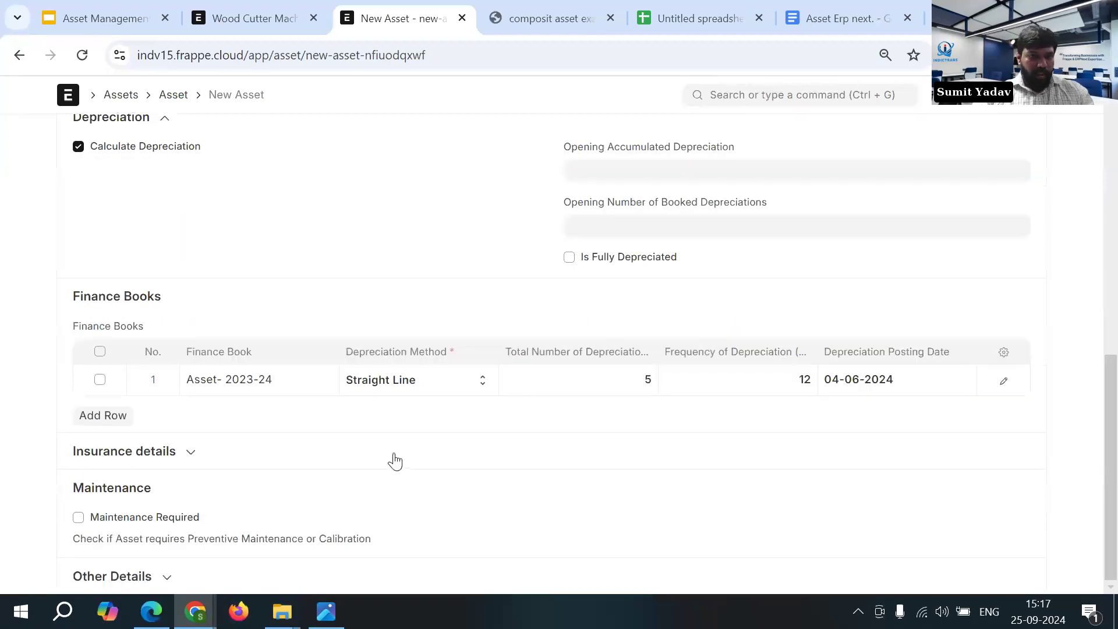
{"action": "left_click", "coordinate": [210, 458]}
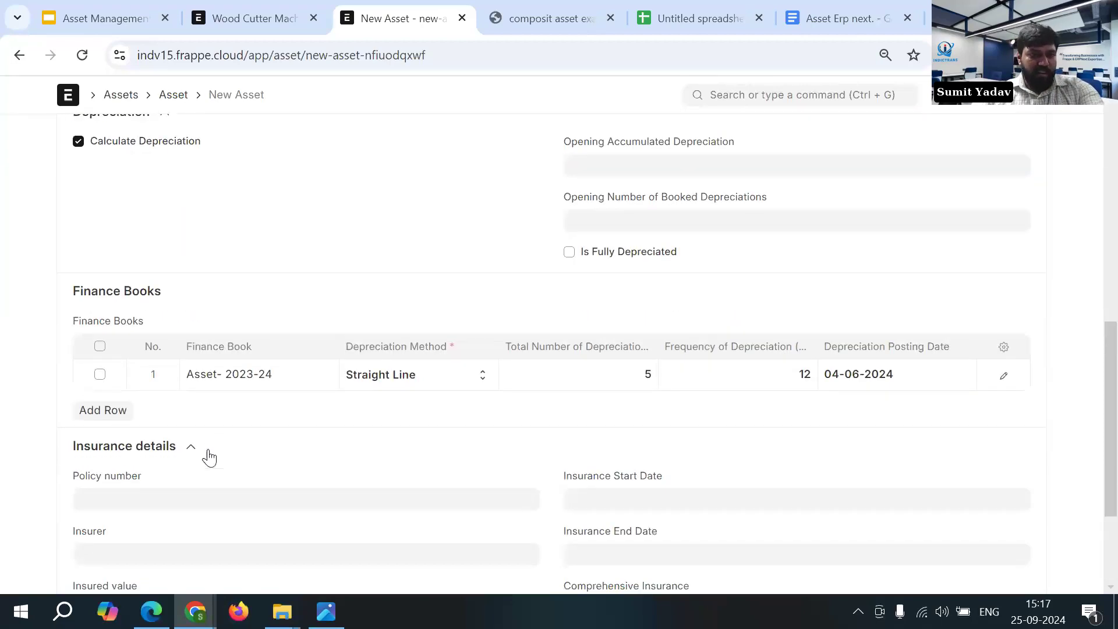
{"action": "scroll", "coordinate": [279, 410], "scroll_direction": "down", "scroll_amount": 1}
{"action": "scroll", "coordinate": [274, 399], "scroll_direction": "down", "scroll_amount": 1}
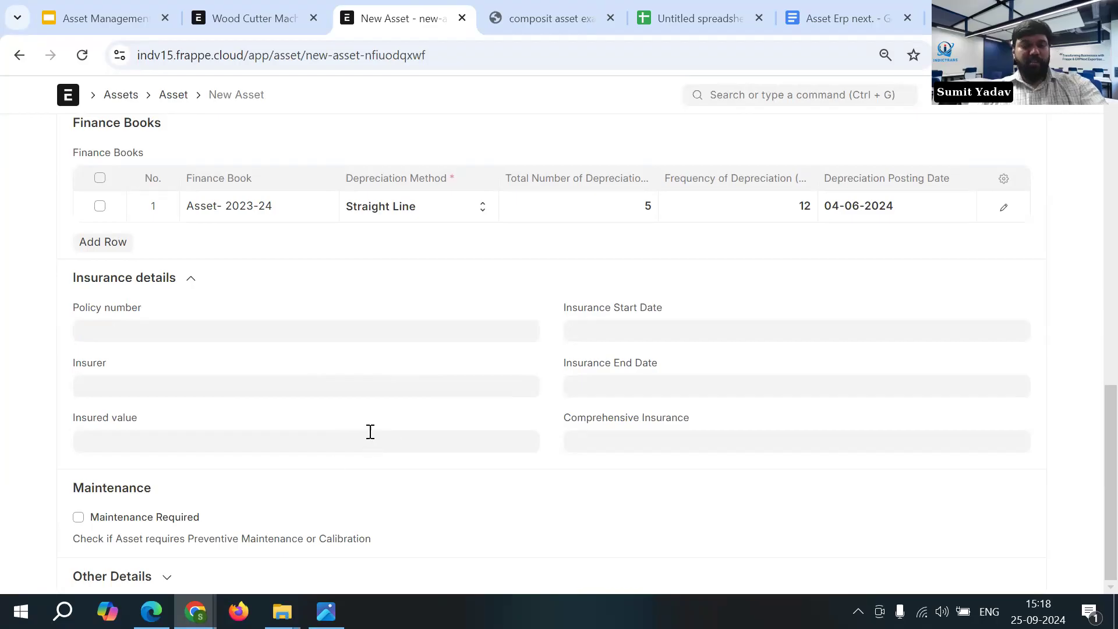
{"action": "left_click", "coordinate": [191, 278]}
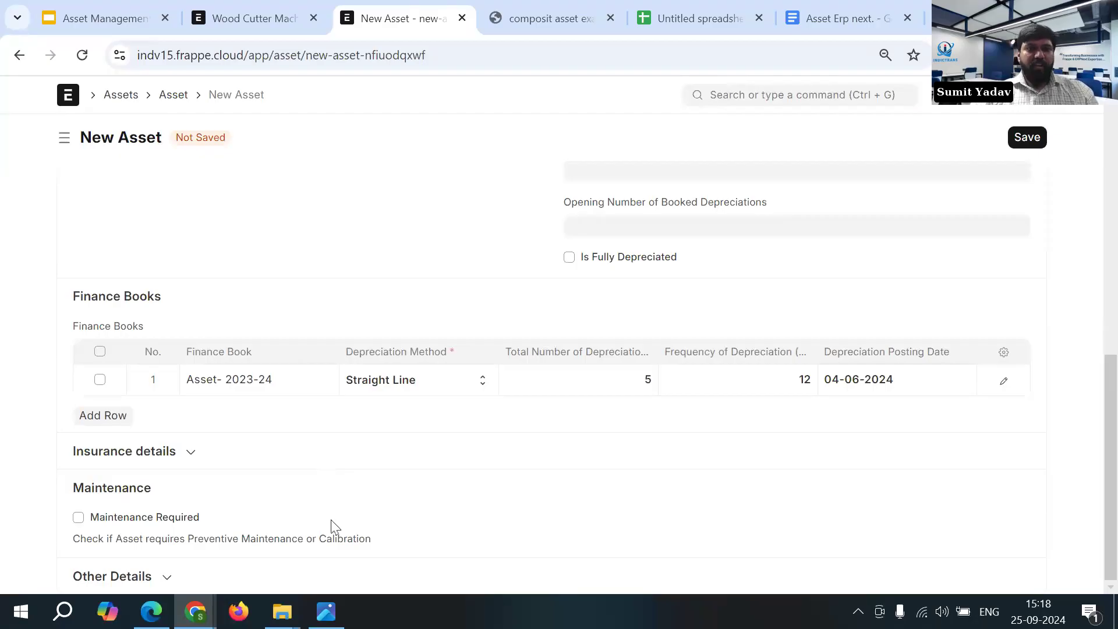
{"action": "left_click", "coordinate": [79, 517]}
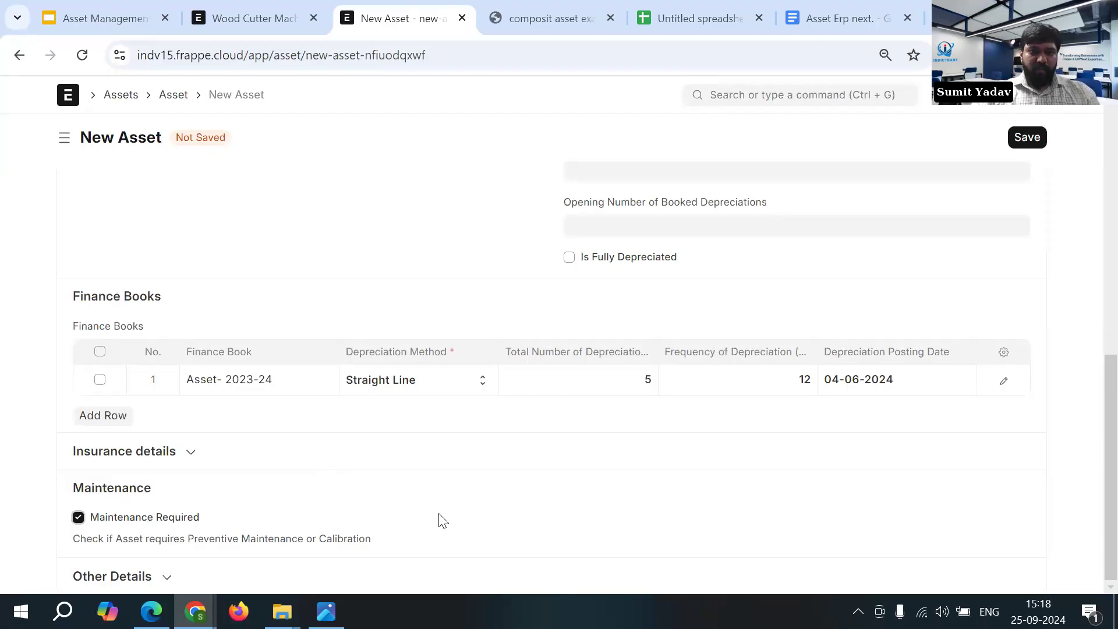
- Examine the asset's Custodian and Department fields, leaving both empty
{"action": "scroll", "coordinate": [439, 511], "scroll_direction": "up", "scroll_amount": 15}
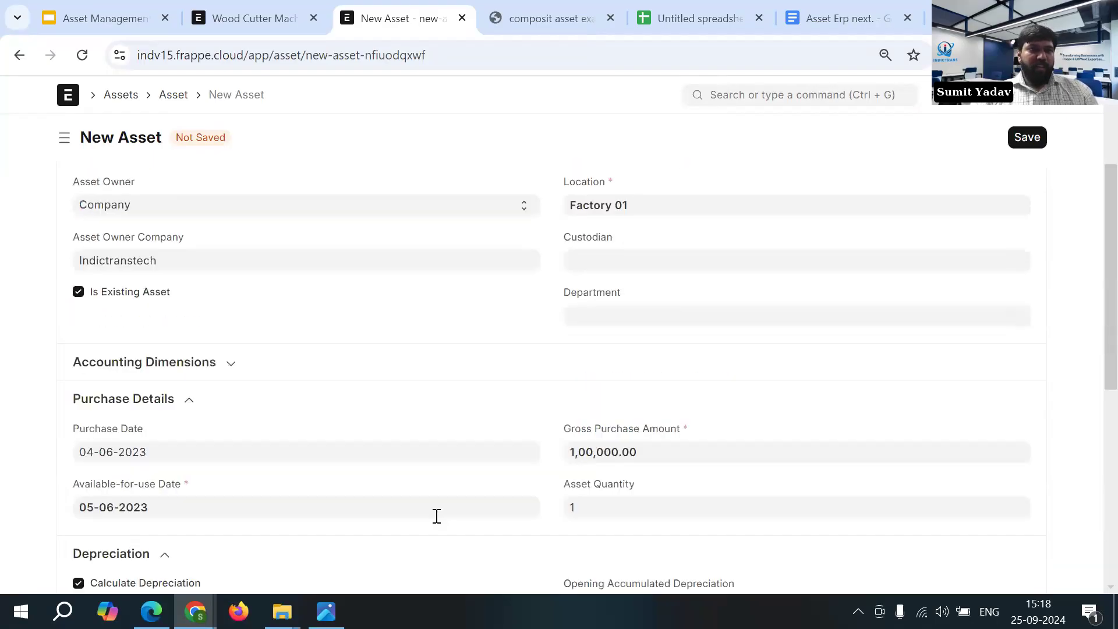
{"action": "scroll", "coordinate": [434, 522], "scroll_direction": "up", "scroll_amount": 2}
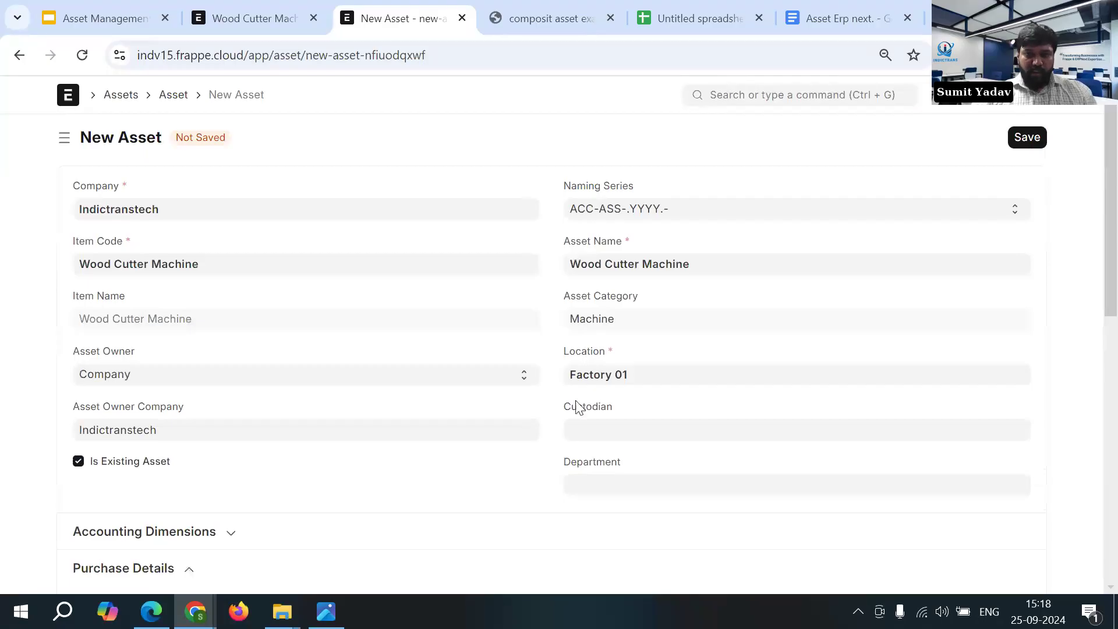
{"action": "left_click_drag", "start_coordinate": [563, 407], "coordinate": [618, 411]}
{"action": "left_click_drag", "start_coordinate": [553, 463], "coordinate": [610, 466]}
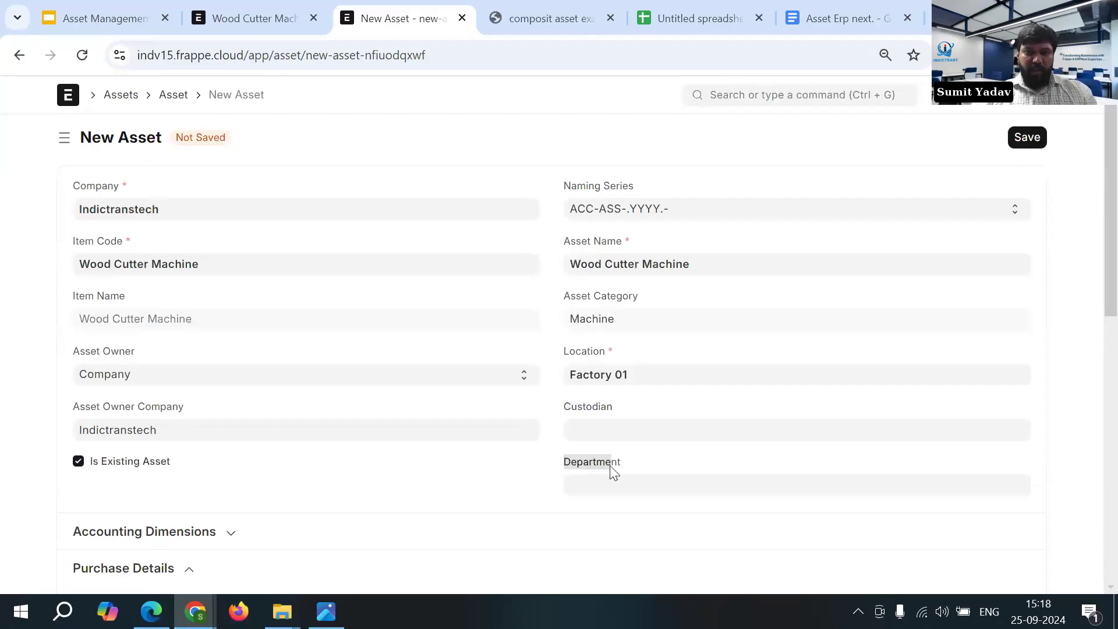
{"action": "left_click", "coordinate": [624, 431]}
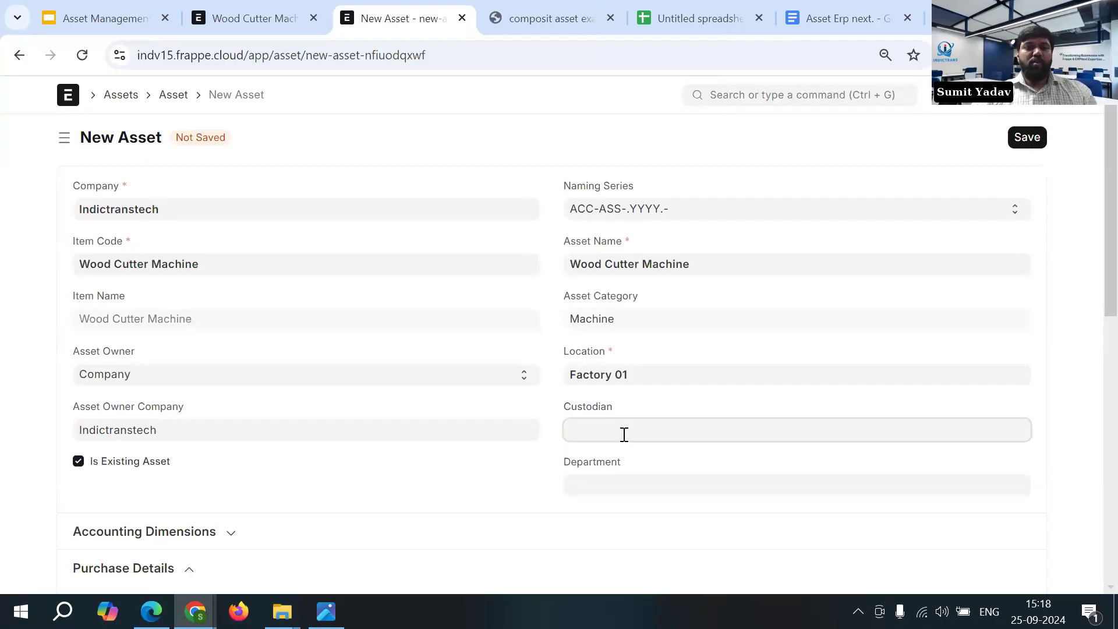
{"action": "left_click", "coordinate": [526, 483]}
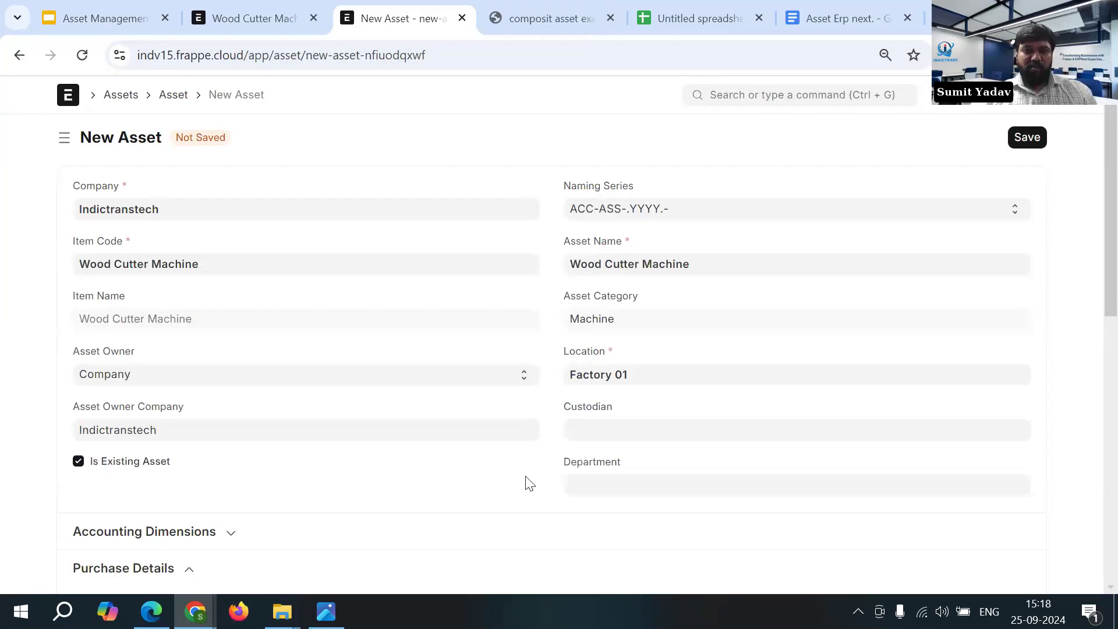
{"action": "left_click", "coordinate": [606, 489]}
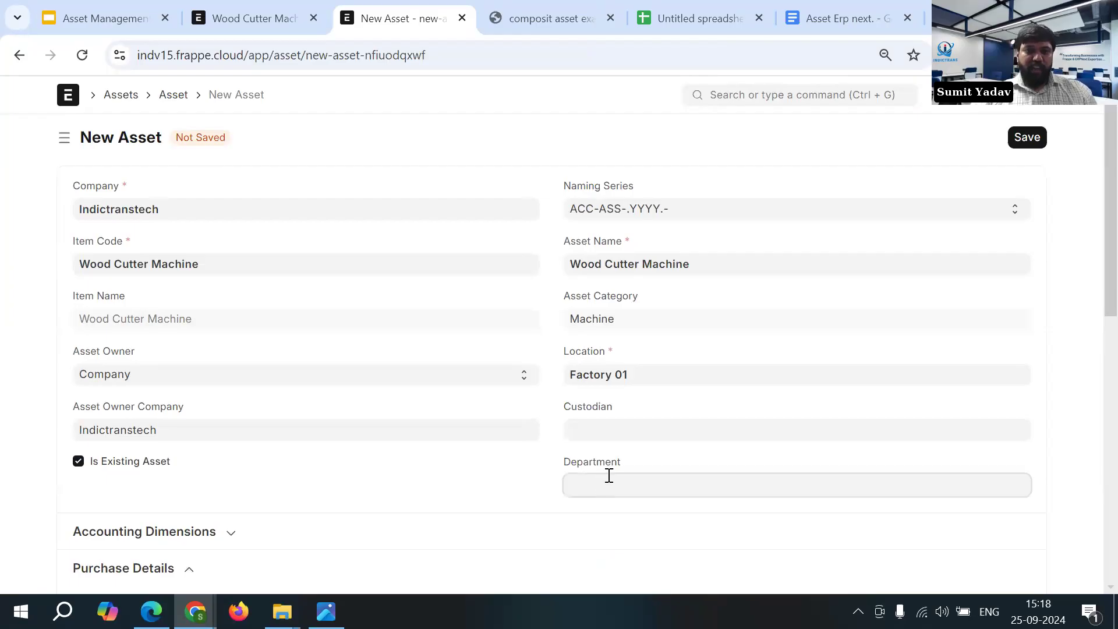
{"action": "scroll", "coordinate": [611, 476], "scroll_direction": "down", "scroll_amount": 1}
{"action": "scroll", "coordinate": [622, 473], "scroll_direction": "down", "scroll_amount": 1}
{"action": "left_click", "coordinate": [498, 460]}
{"action": "left_click", "coordinate": [491, 457]}
{"action": "left_click", "coordinate": [491, 457]}
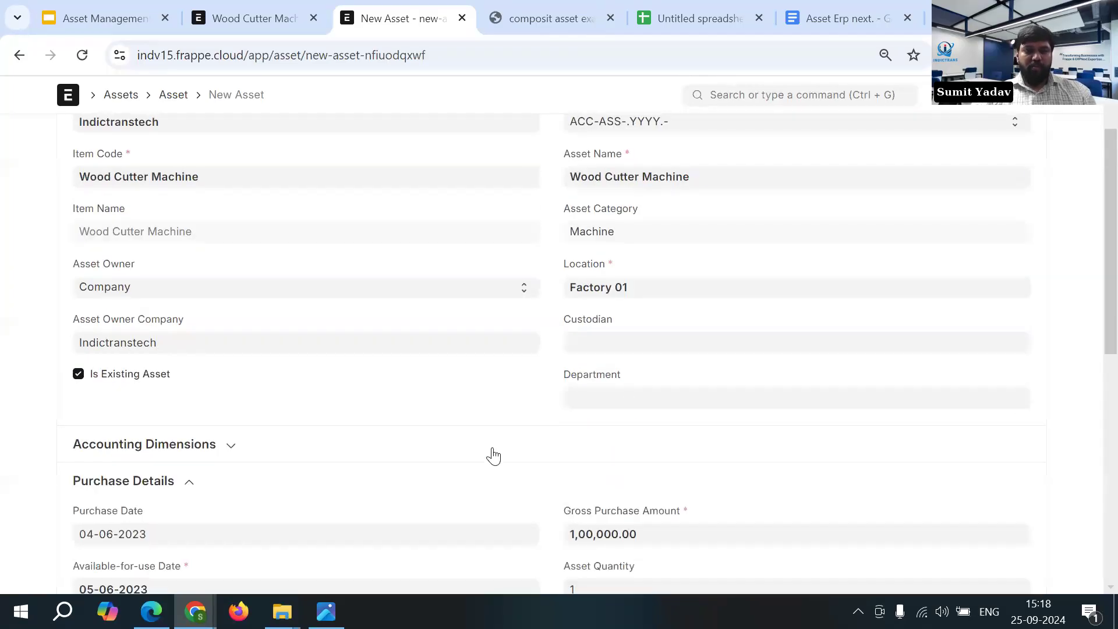
- Save the Wood Cutter Machine asset and open its generated depreciation schedule in a new tab for review
{"action": "scroll", "coordinate": [663, 457], "scroll_direction": "up", "scroll_amount": 2}
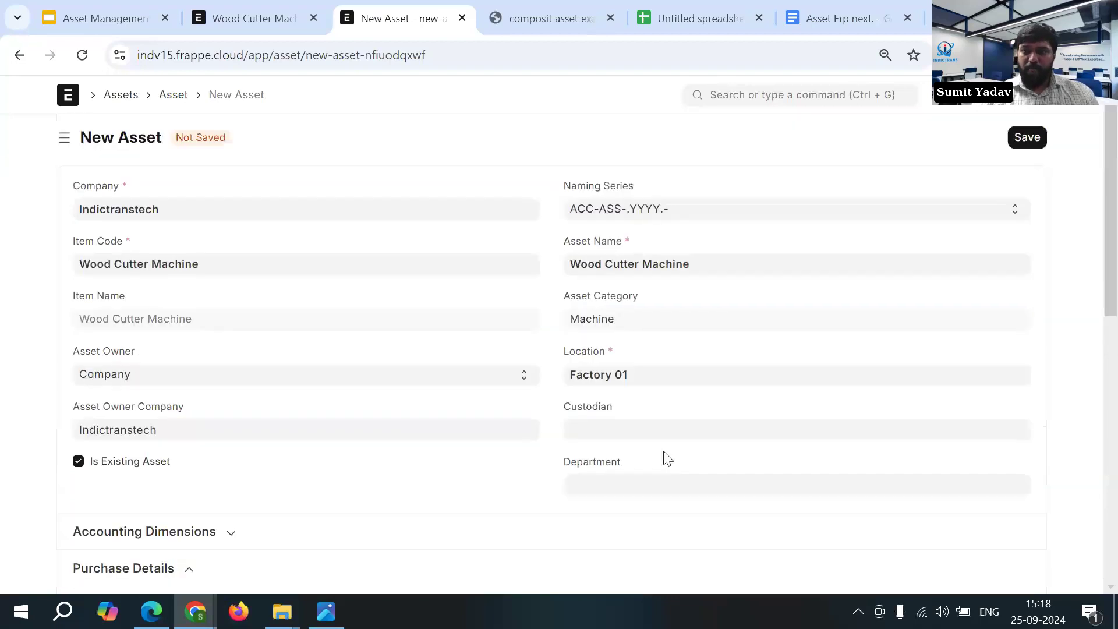
{"action": "left_click", "coordinate": [1015, 139]}
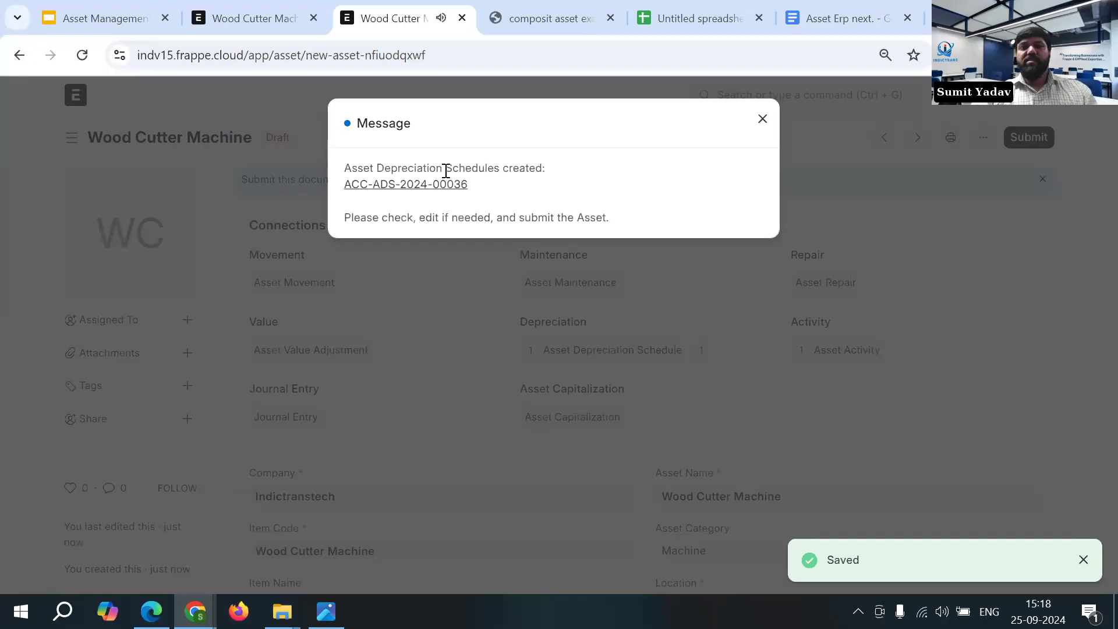
{"action": "right_click", "coordinate": [441, 188]}
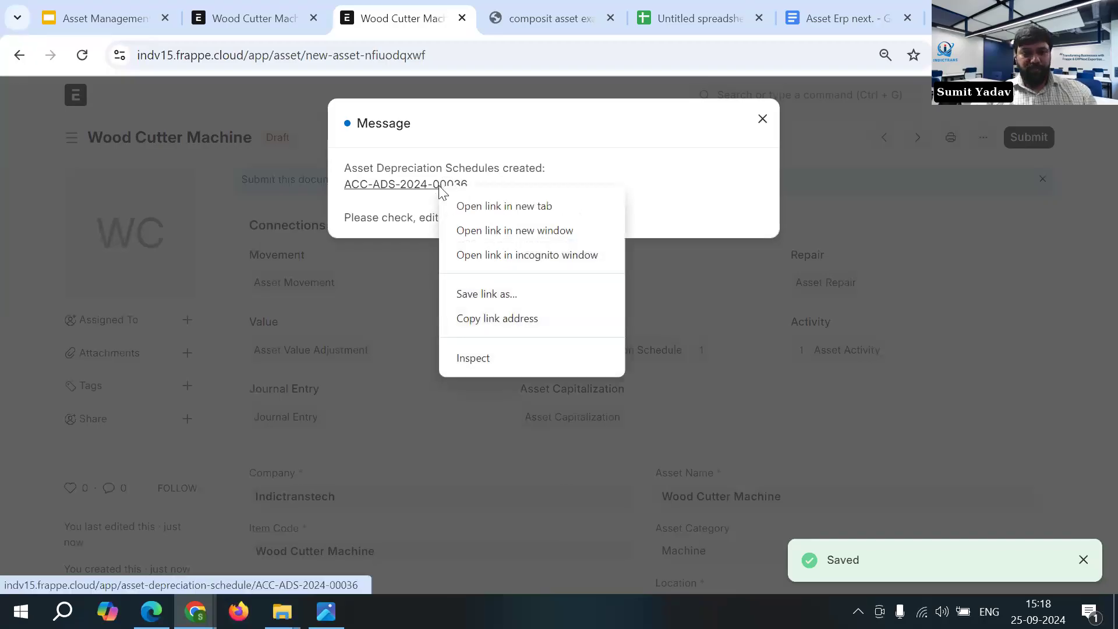
{"action": "left_click", "coordinate": [454, 207]}
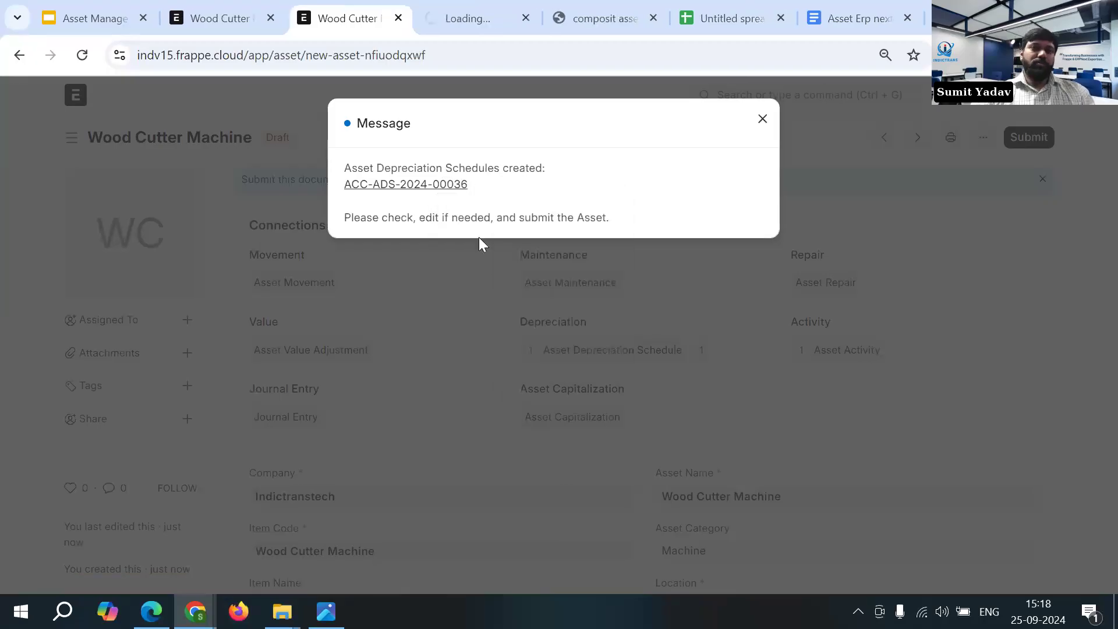
{"action": "left_click", "coordinate": [462, 7]}
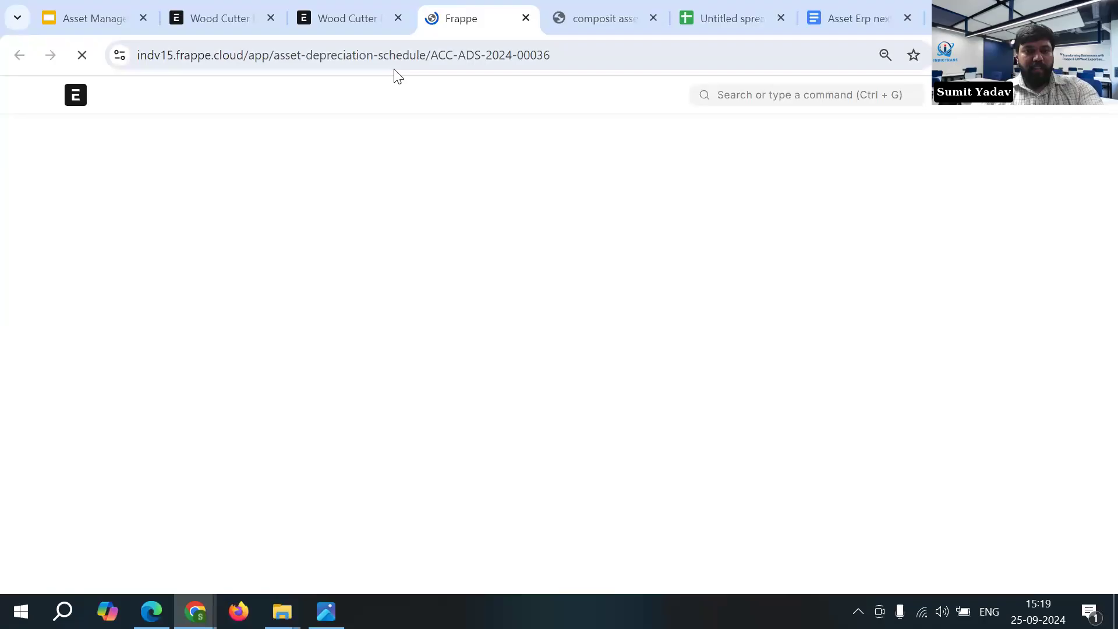
{"action": "scroll", "coordinate": [374, 357], "scroll_direction": "down", "scroll_amount": 1}
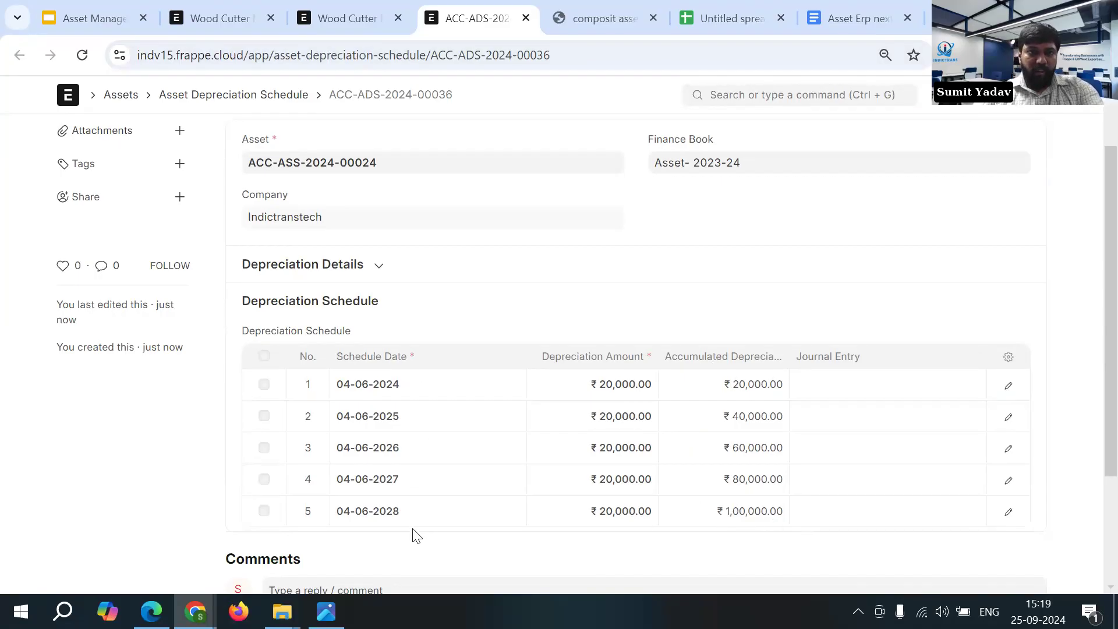
- Return to the Wood Cutter Machine asset, dismiss the schedule message, and check its depreciation and finance book settings
{"action": "left_click", "coordinate": [361, 24]}
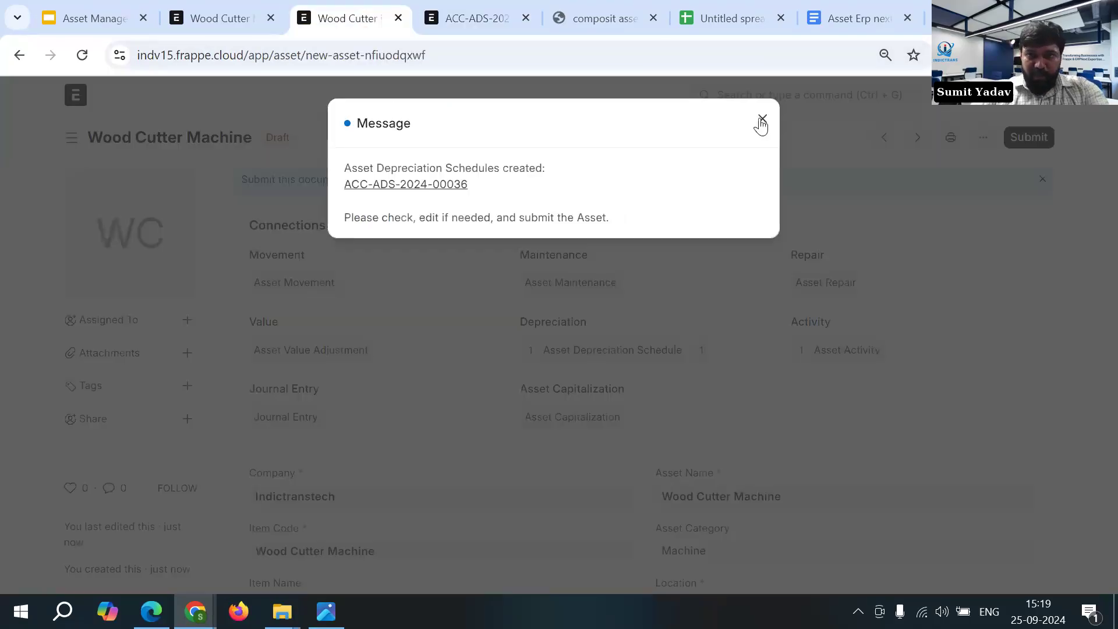
{"action": "left_click", "coordinate": [762, 120]}
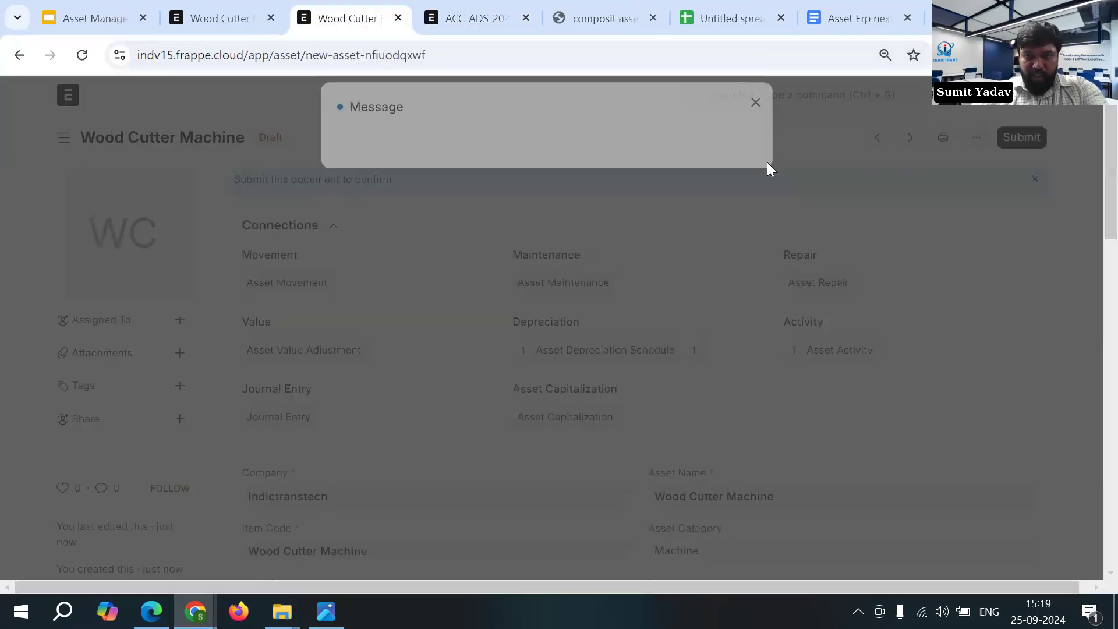
{"action": "scroll", "coordinate": [722, 332], "scroll_direction": "down", "scroll_amount": 10}
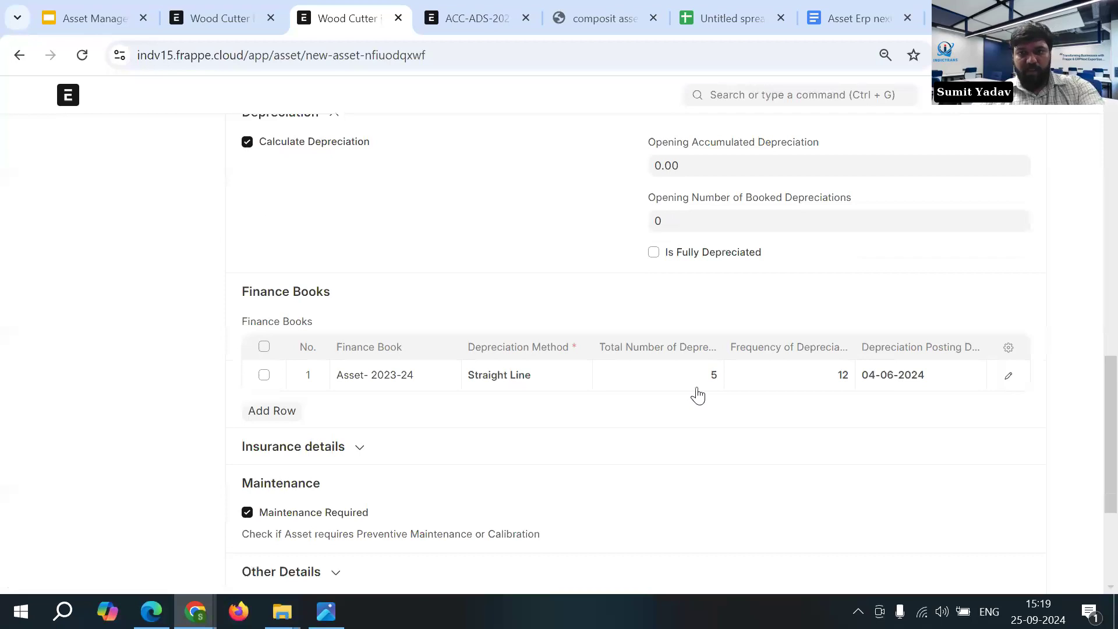
- Review the schedule dates and amounts in the asset's depreciation schedule, and return to the Wood Cutter Machine asset
{"action": "left_click", "coordinate": [476, 10]}
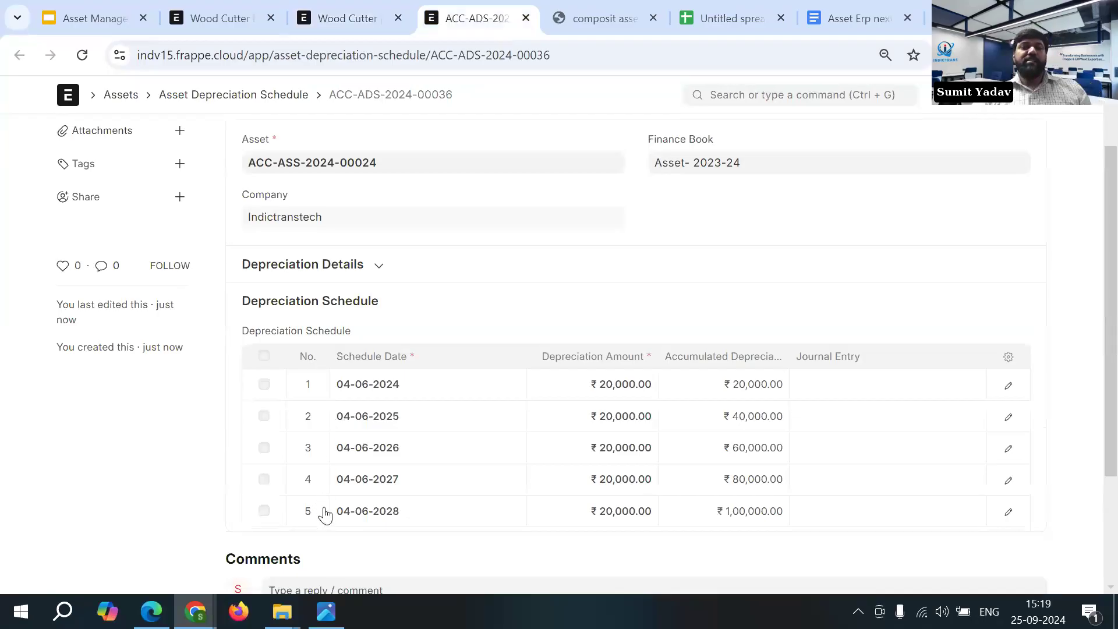
{"action": "scroll", "coordinate": [326, 498], "scroll_direction": "up", "scroll_amount": 2}
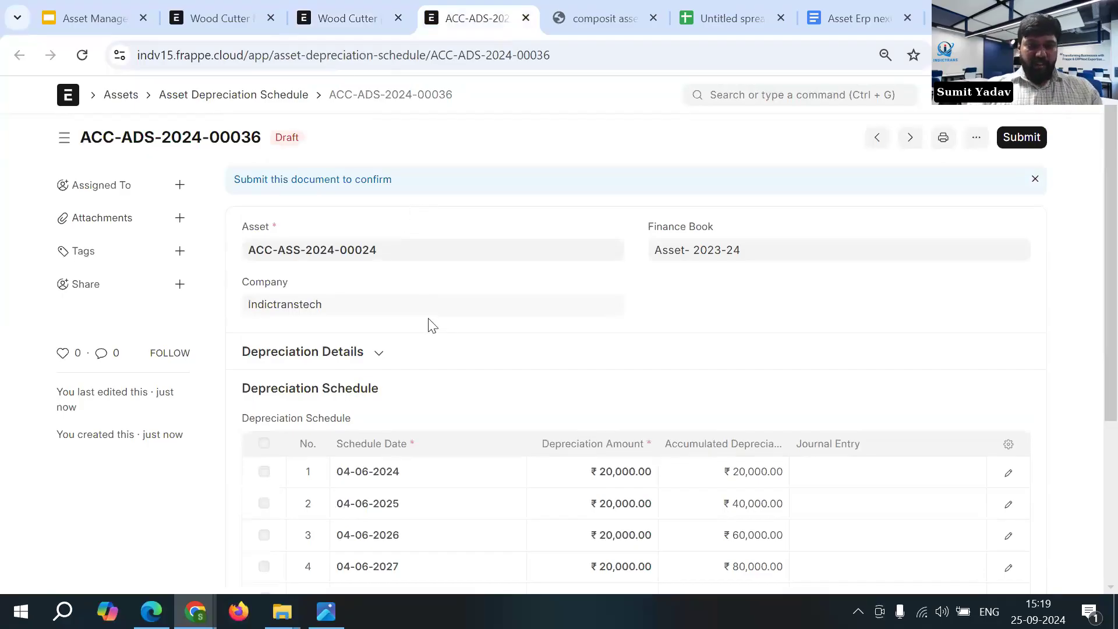
{"action": "key", "text": "ctrl+shift+Tab"}
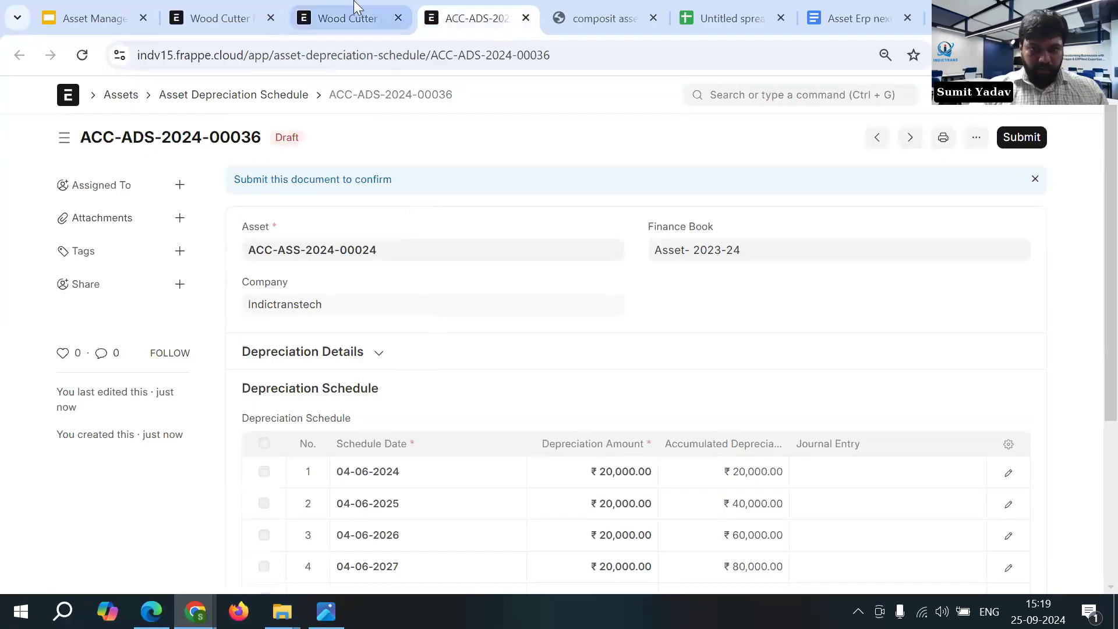
- Submit the Wood Cutter Machine asset permanently
{"action": "scroll", "coordinate": [548, 460], "scroll_direction": "down", "scroll_amount": 3}
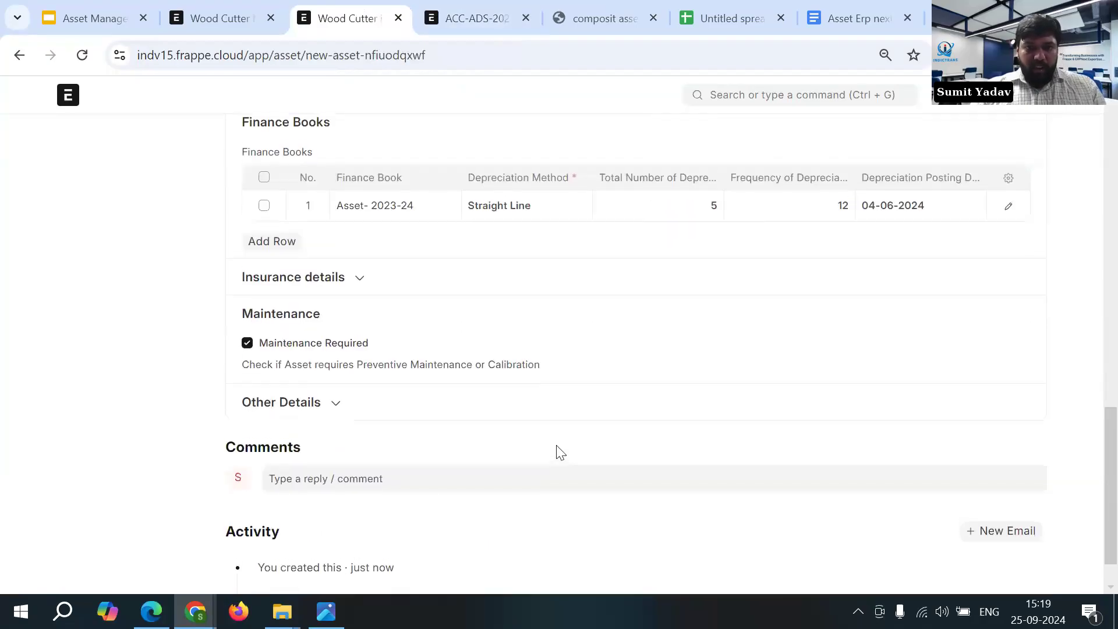
{"action": "scroll", "coordinate": [558, 452], "scroll_direction": "up", "scroll_amount": 15}
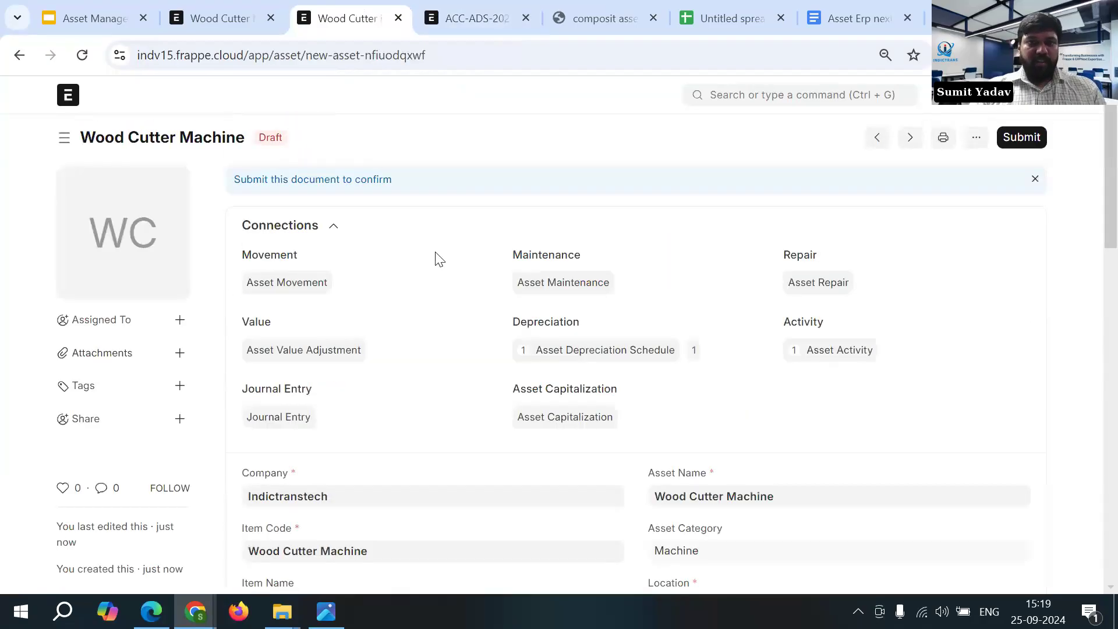
{"action": "left_click", "coordinate": [1022, 138]}
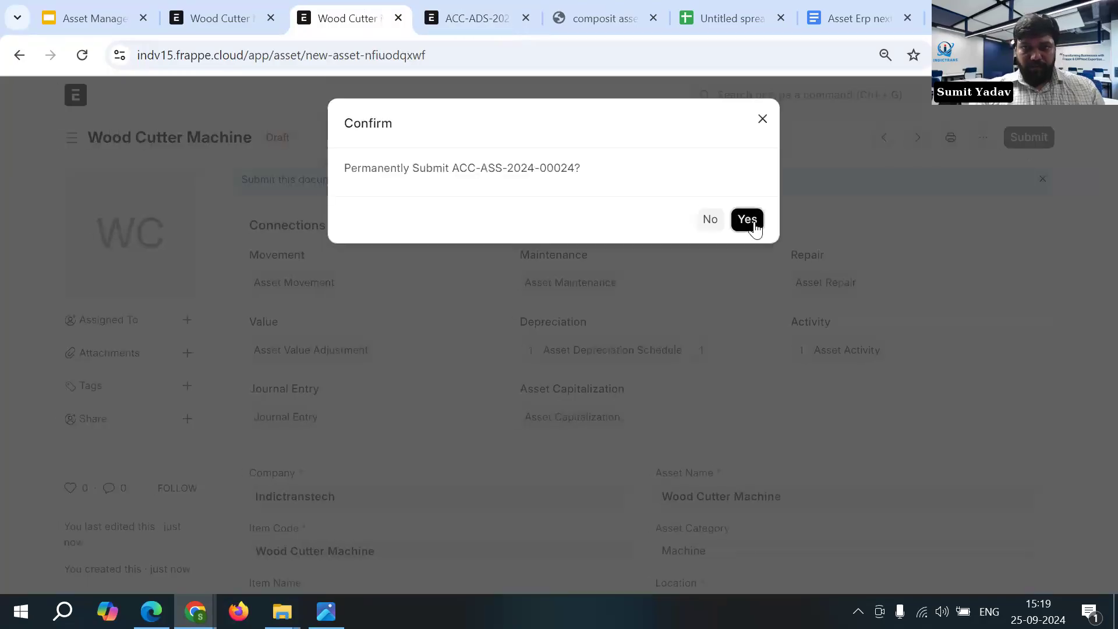
{"action": "left_click", "coordinate": [747, 219]}
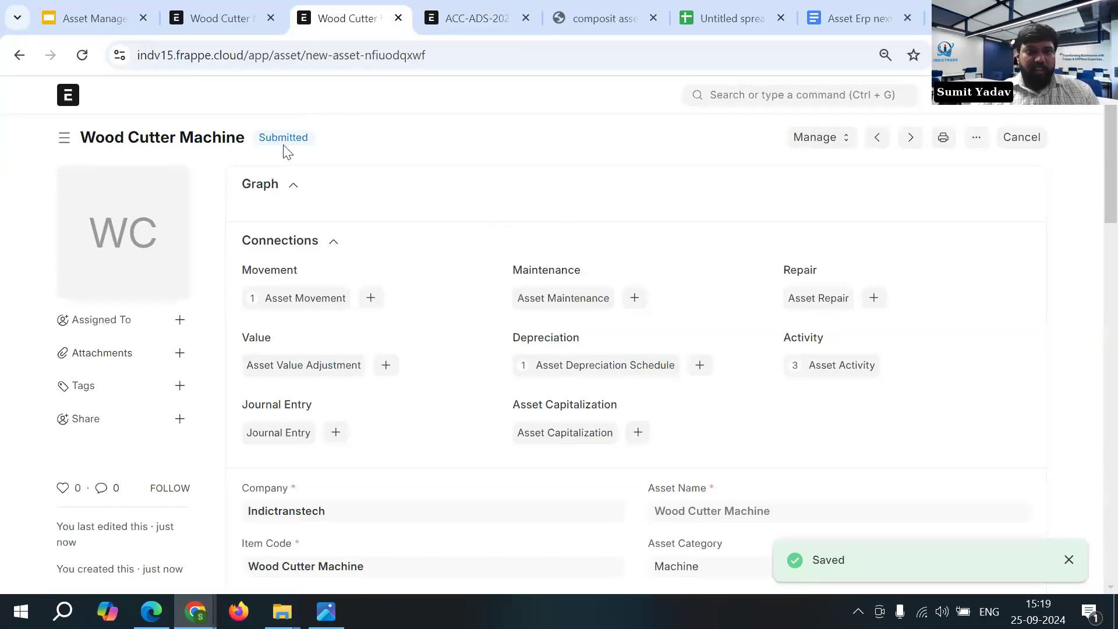
- Duplicate the asset's browser tab and return to the original Wood Cutter Machine tab
{"action": "right_click", "coordinate": [355, 19]}
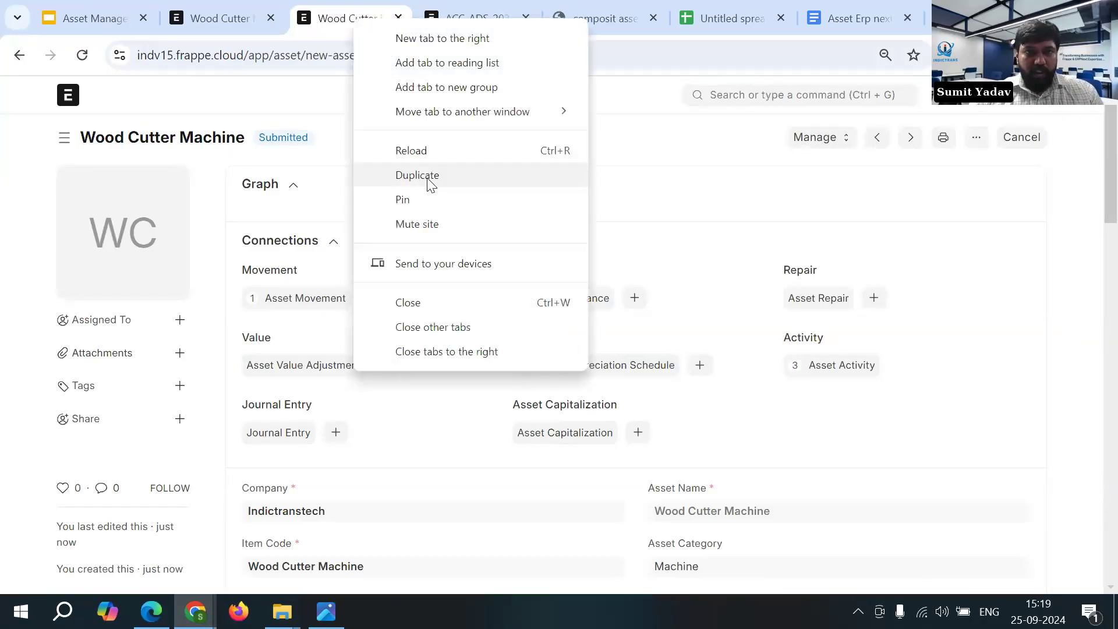
{"action": "left_click", "coordinate": [428, 177]}
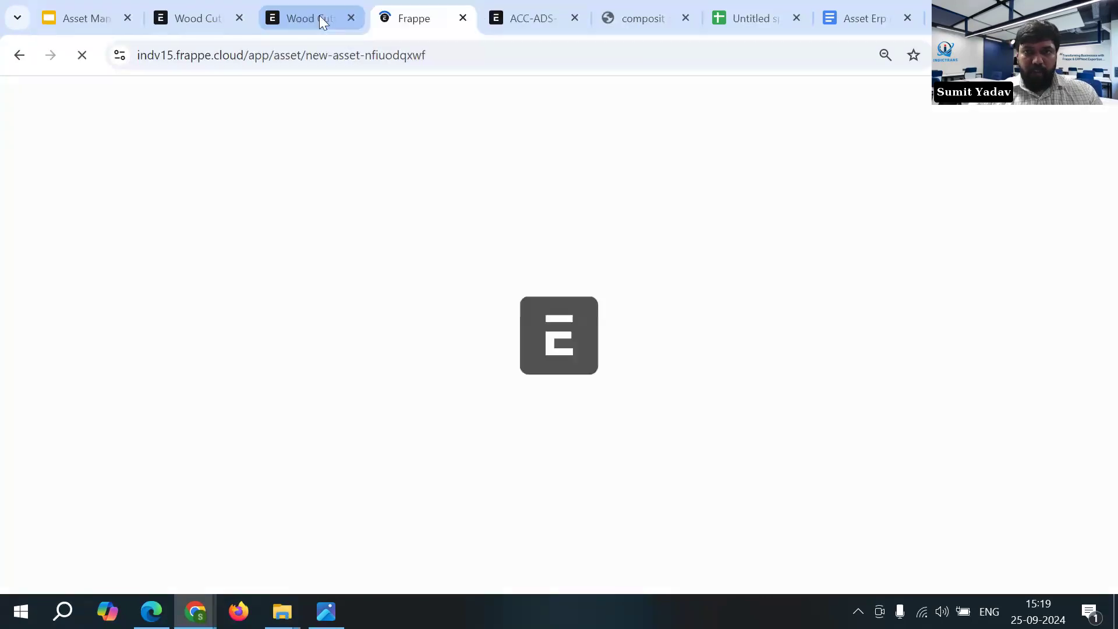
{"action": "left_click", "coordinate": [319, 18]}
- Check the asset's current location and start an asset movement for it with the purpose set to Transfer
{"action": "left_click", "coordinate": [816, 139]}
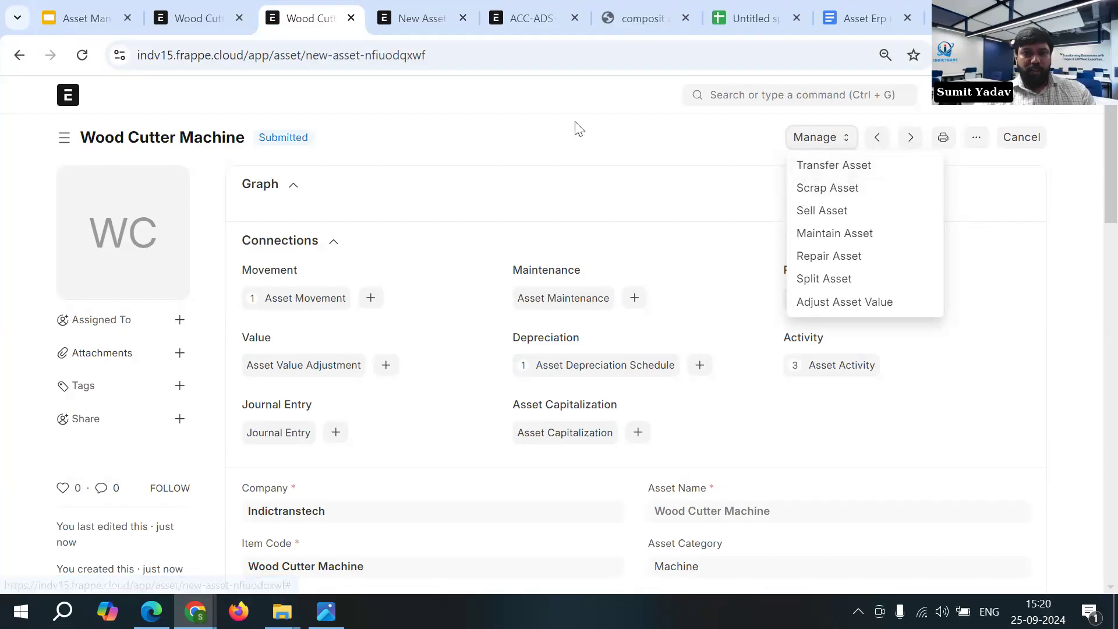
{"action": "scroll", "coordinate": [757, 390], "scroll_direction": "down", "scroll_amount": 3}
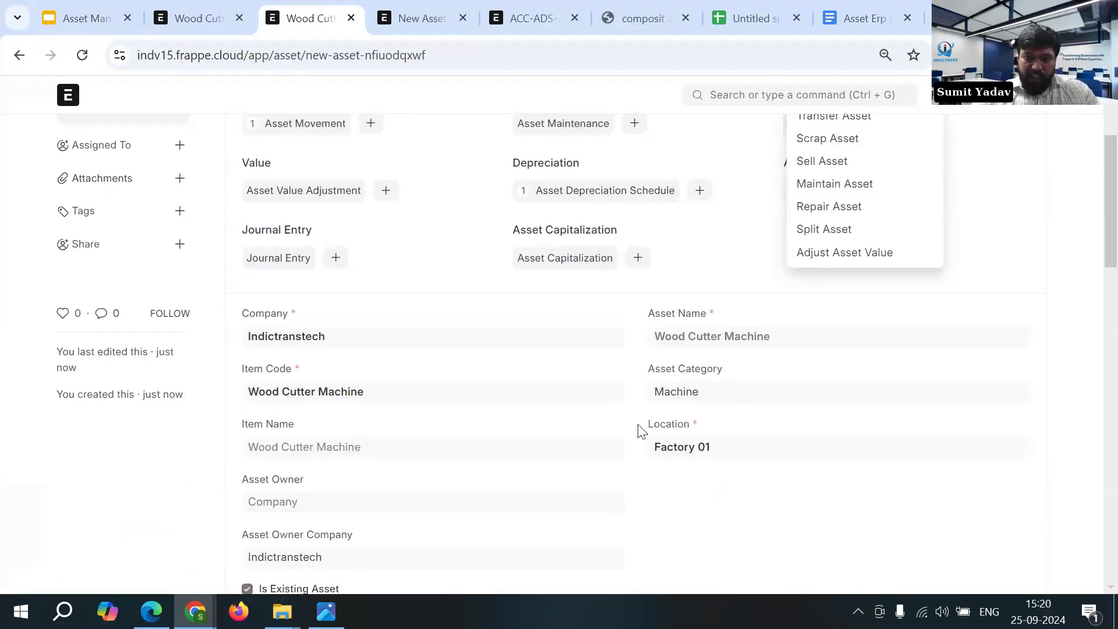
{"action": "left_click", "coordinate": [725, 466]}
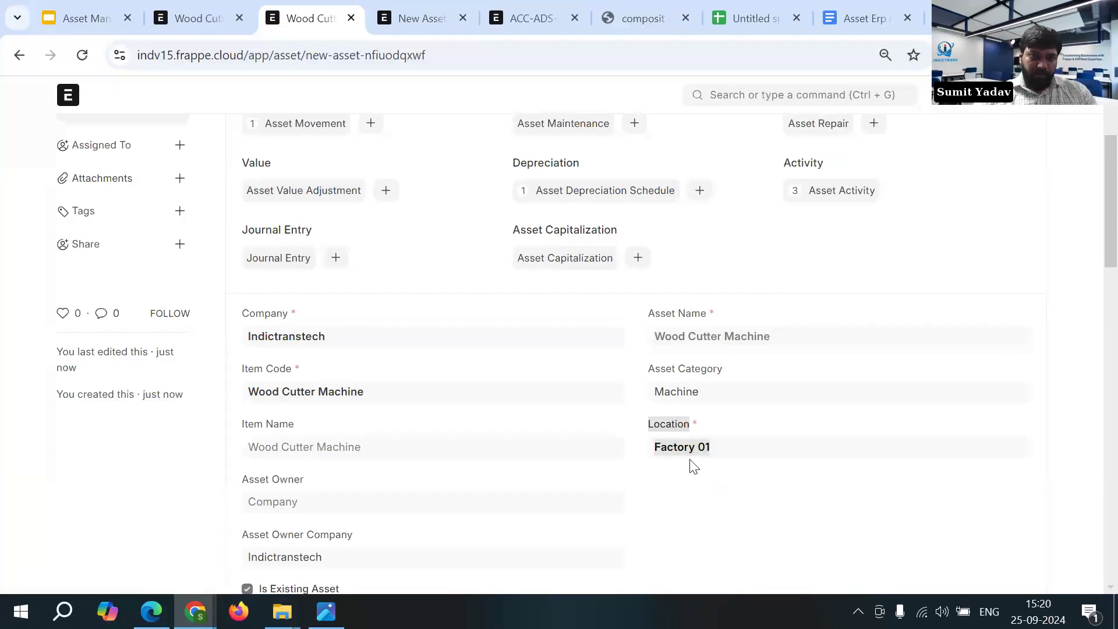
{"action": "scroll", "coordinate": [692, 464], "scroll_direction": "up", "scroll_amount": 3}
{"action": "scroll", "coordinate": [729, 549], "scroll_direction": "down", "scroll_amount": 2}
{"action": "scroll", "coordinate": [392, 274], "scroll_direction": "up", "scroll_amount": 2}
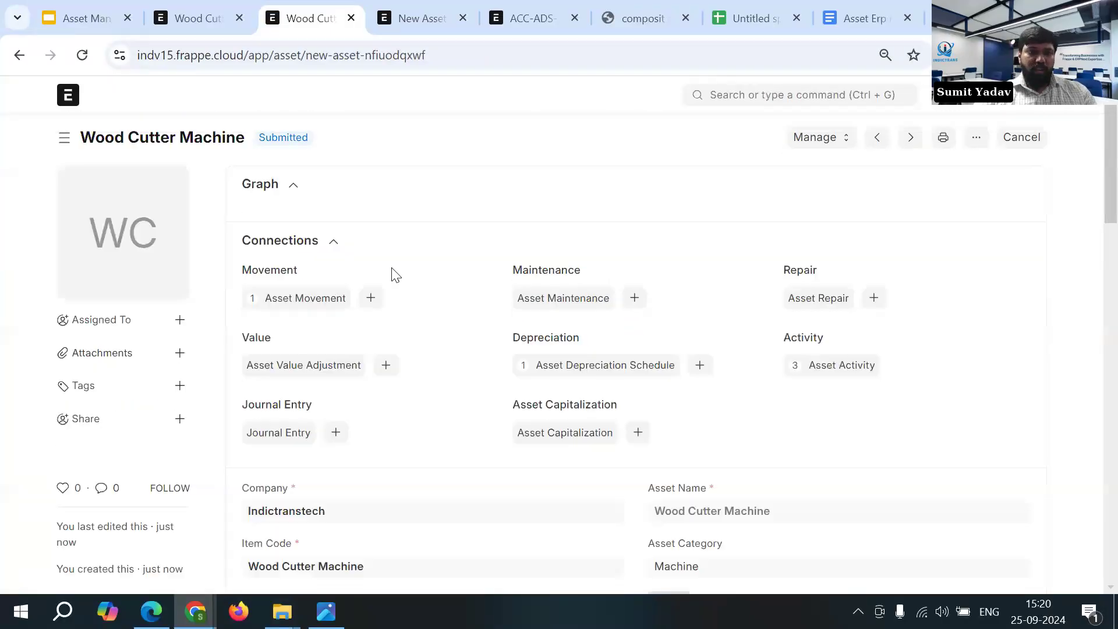
{"action": "left_click", "coordinate": [818, 138]}
{"action": "left_click", "coordinate": [835, 170]}
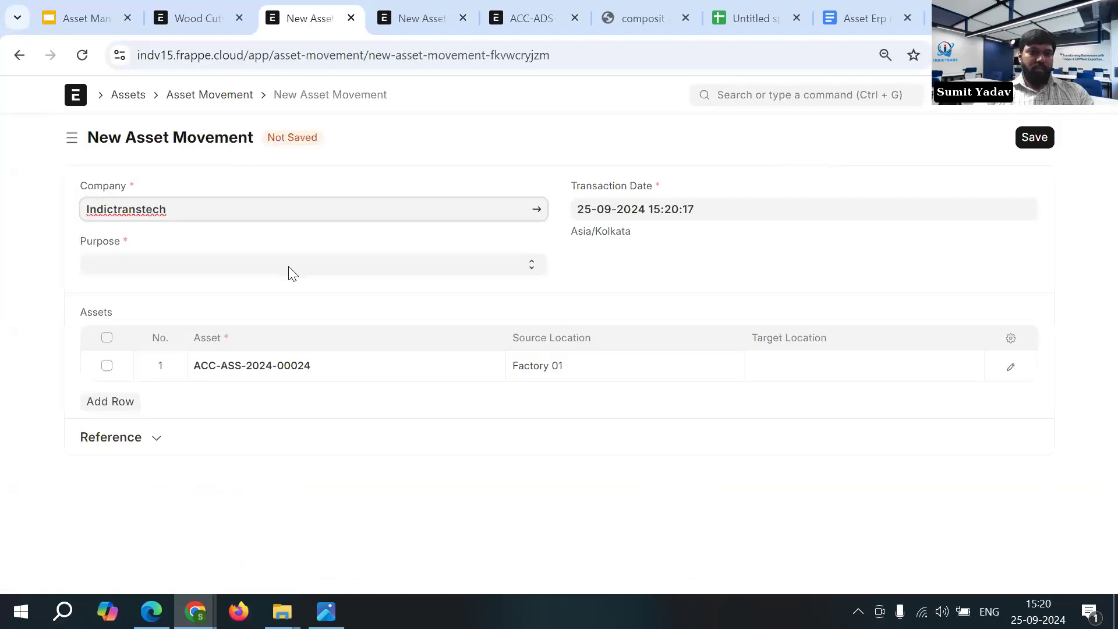
{"action": "left_click", "coordinate": [292, 266]}
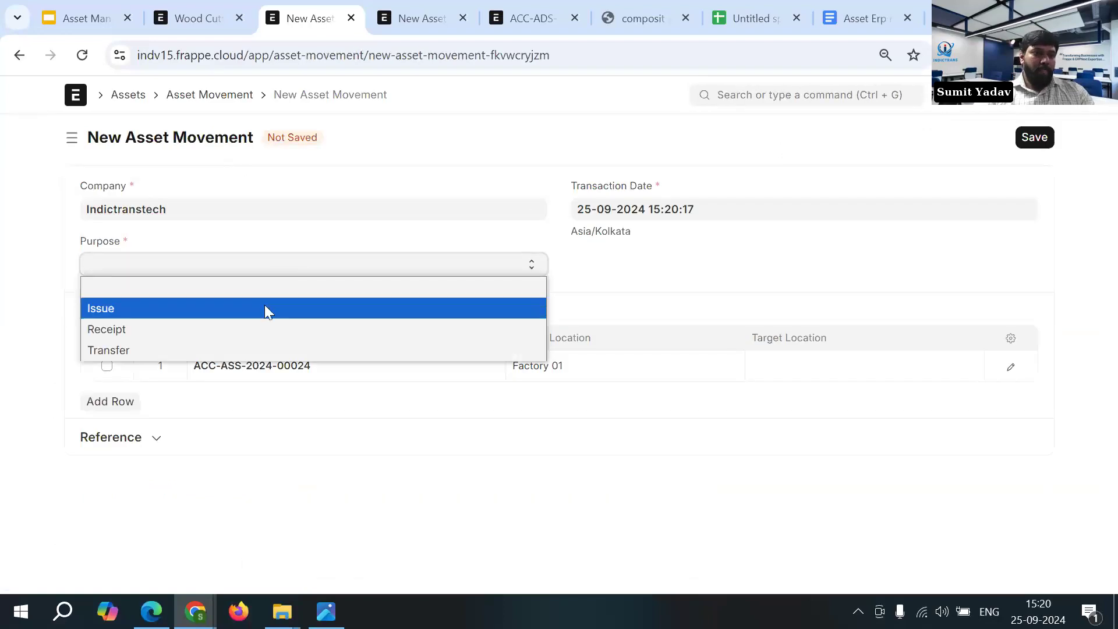
{"action": "left_click", "coordinate": [243, 349]}
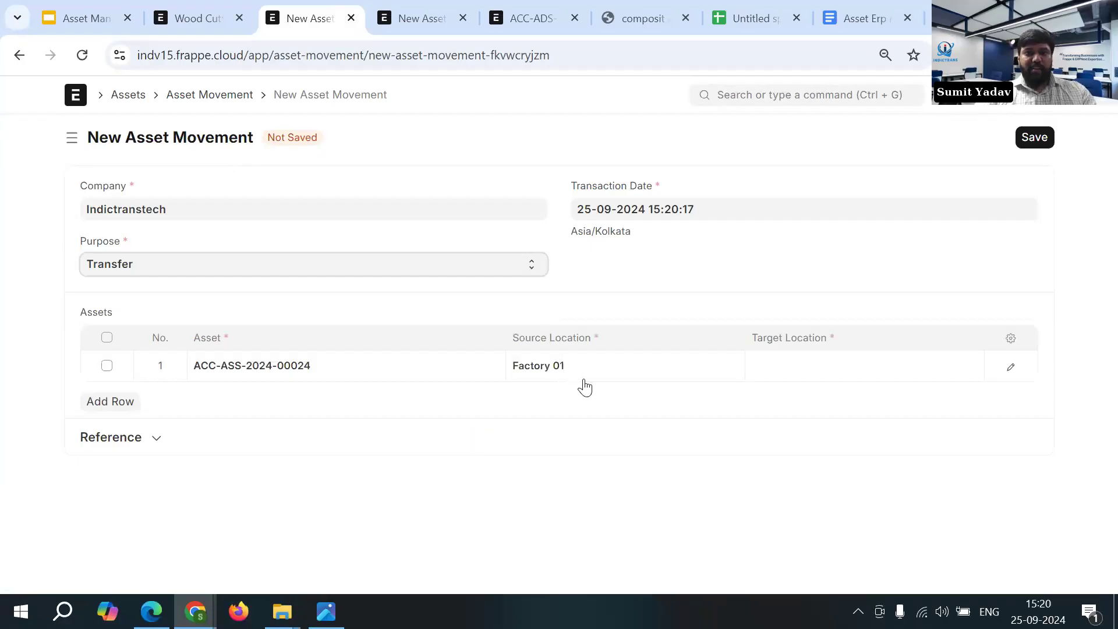
- Set the movement's target location to Pune, and save and submit the asset movement
{"action": "left_click", "coordinate": [899, 366]}
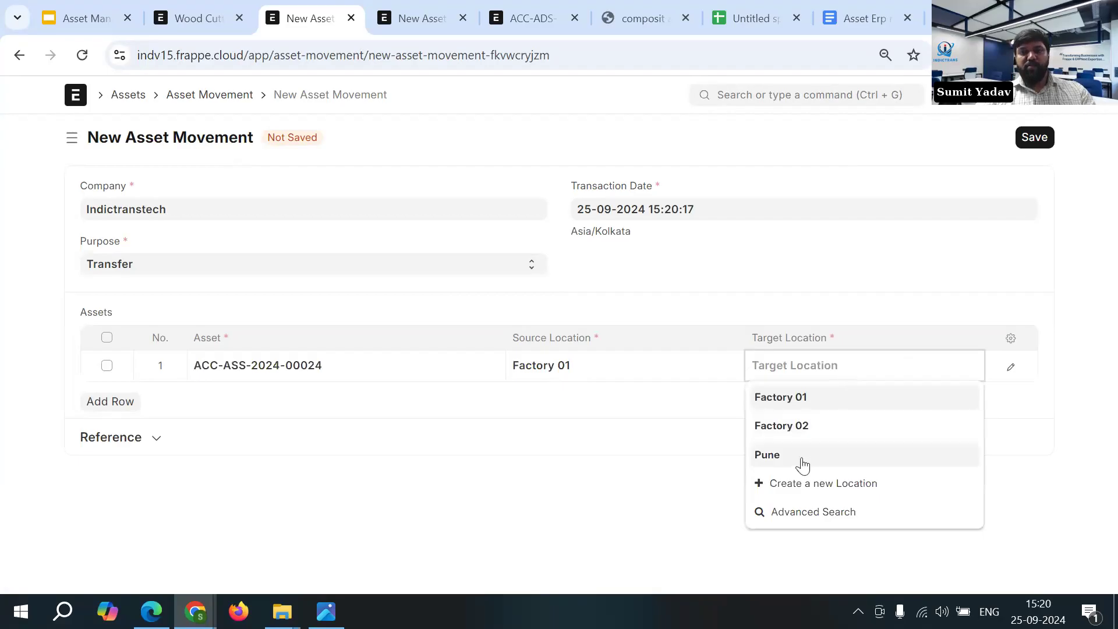
{"action": "left_click", "coordinate": [855, 457]}
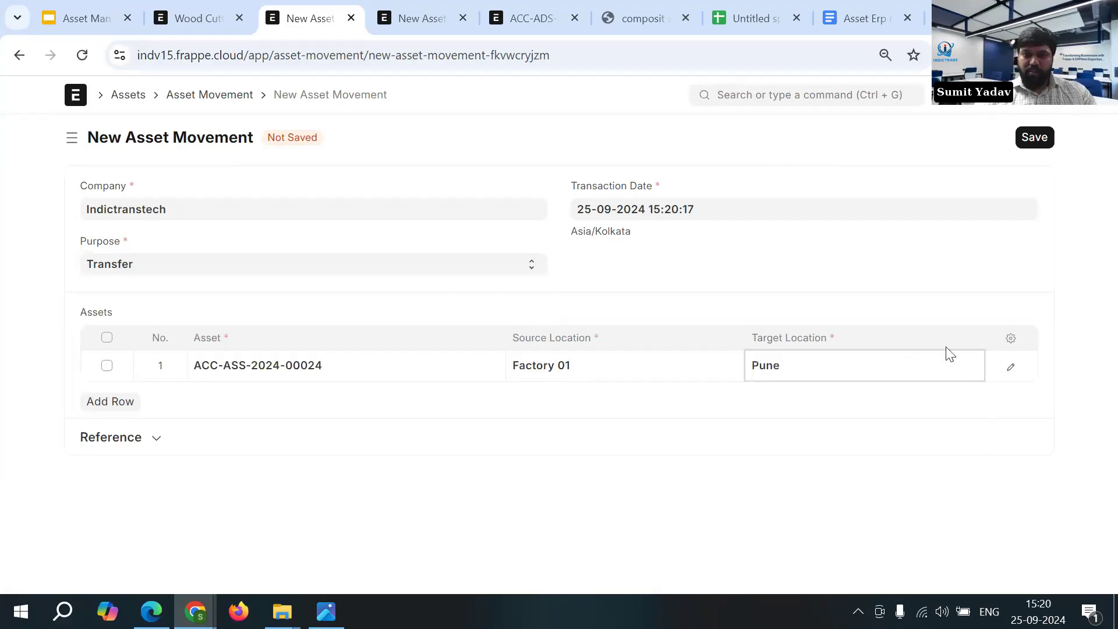
{"action": "left_click", "coordinate": [1035, 138]}
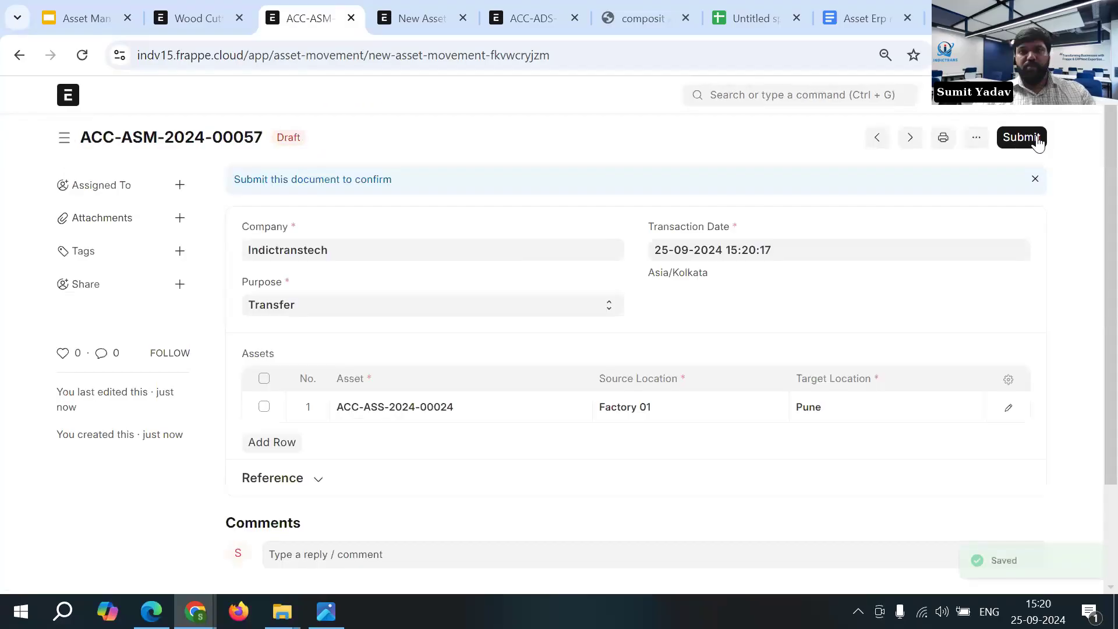
{"action": "left_click", "coordinate": [1022, 138]}
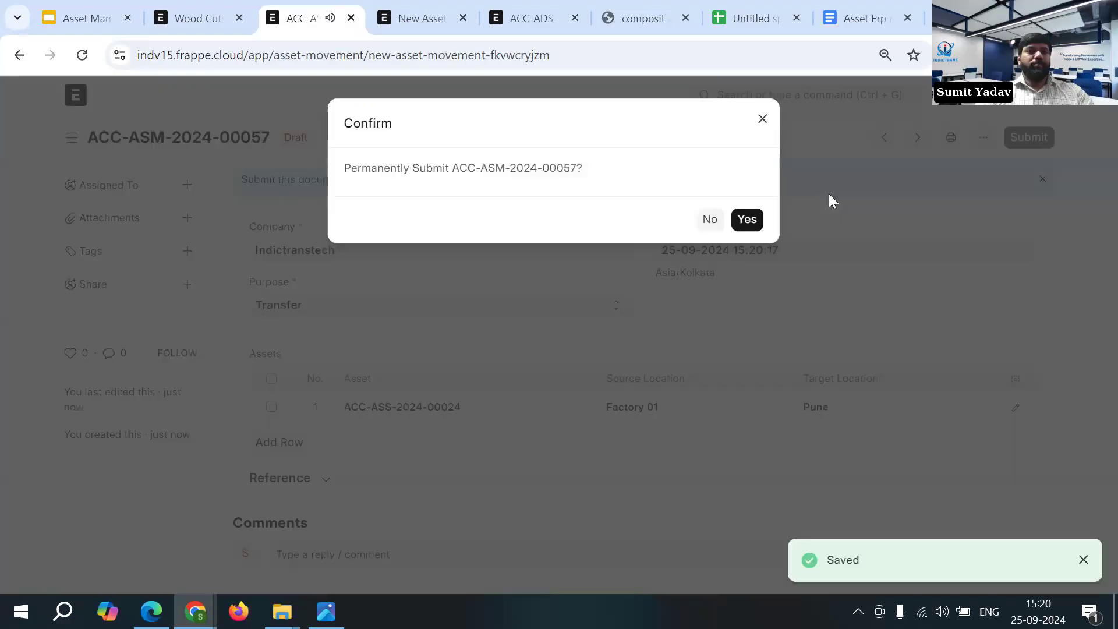
{"action": "left_click", "coordinate": [747, 220]}
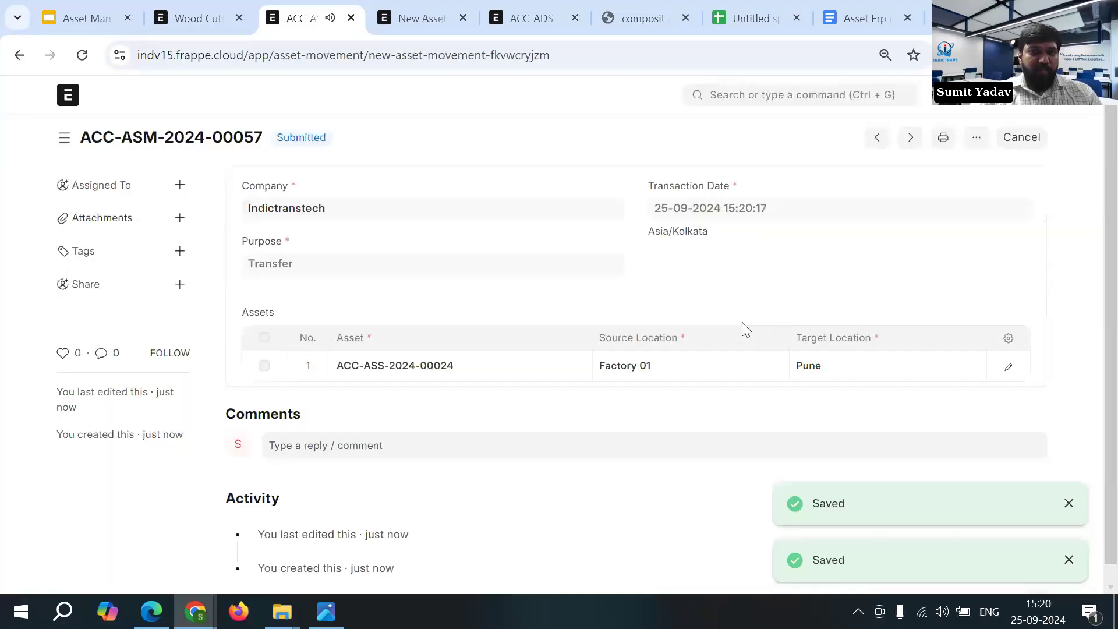
- Return to the Wood Cutter Machine asset, reload it, and check its value graph and Location field
{"action": "left_click", "coordinate": [206, 13]}
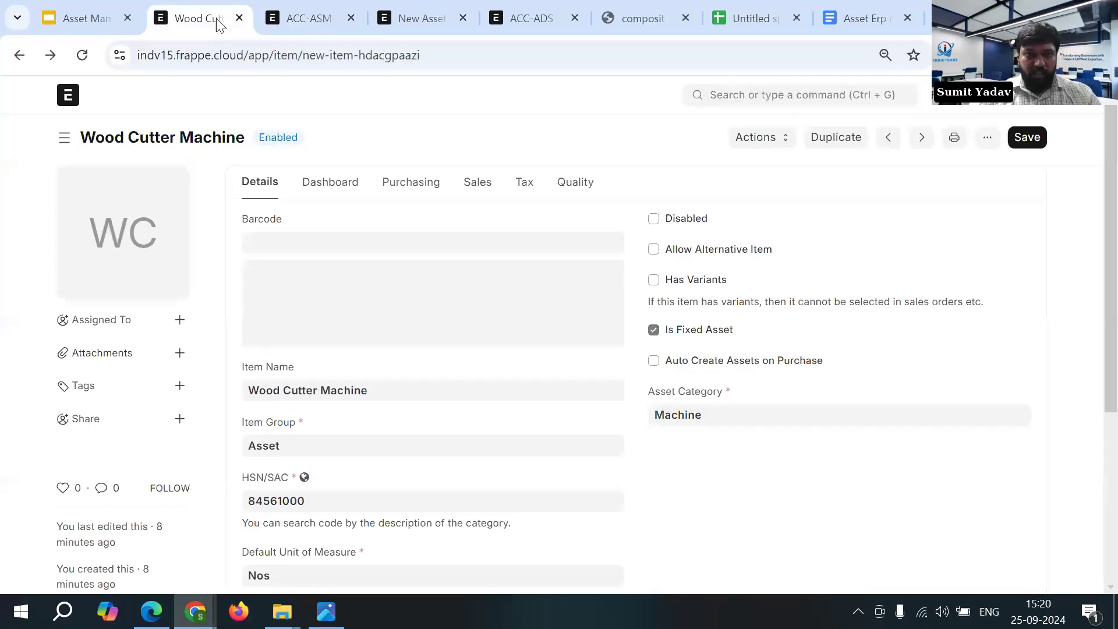
{"action": "key", "text": "ctrl+Tab"}
{"action": "left_click", "coordinate": [16, 56]}
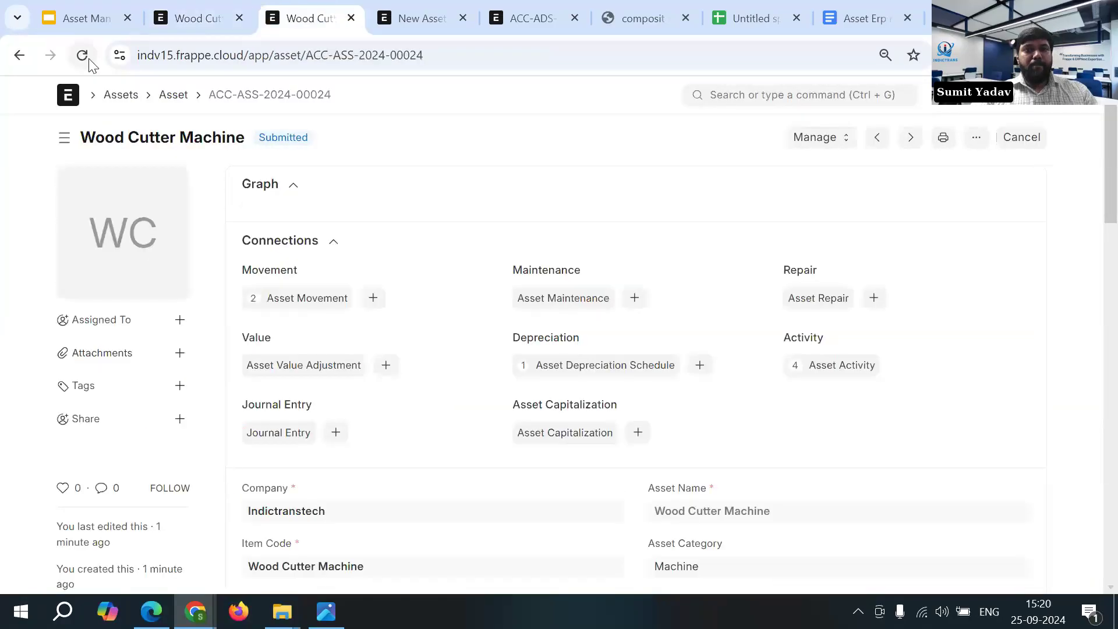
{"action": "left_click", "coordinate": [82, 55]}
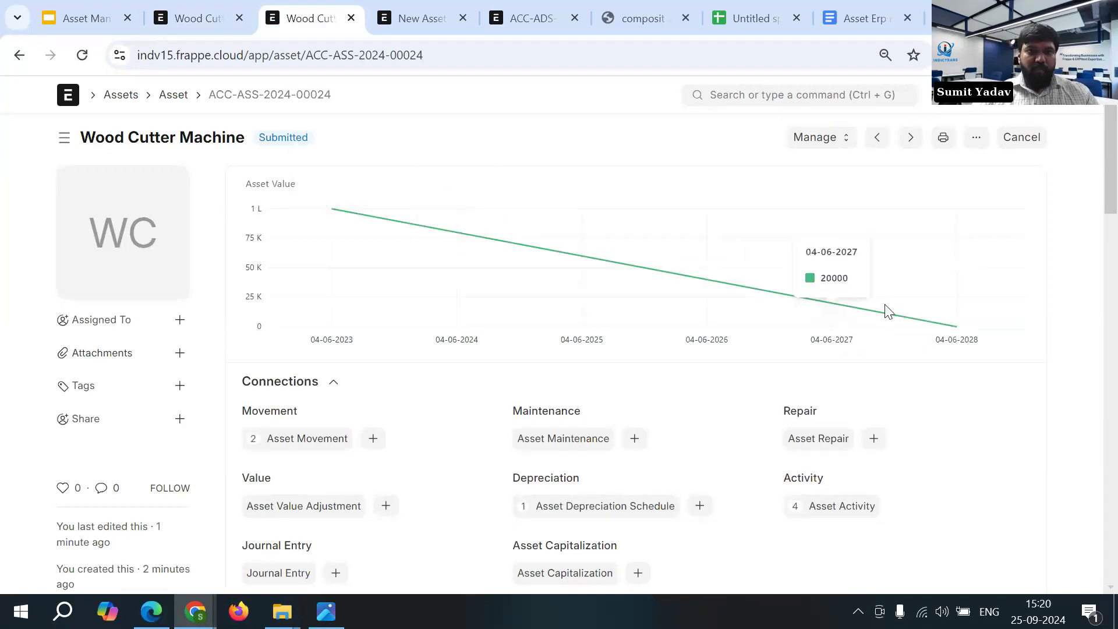
{"action": "scroll", "coordinate": [806, 296], "scroll_direction": "down", "scroll_amount": 1}
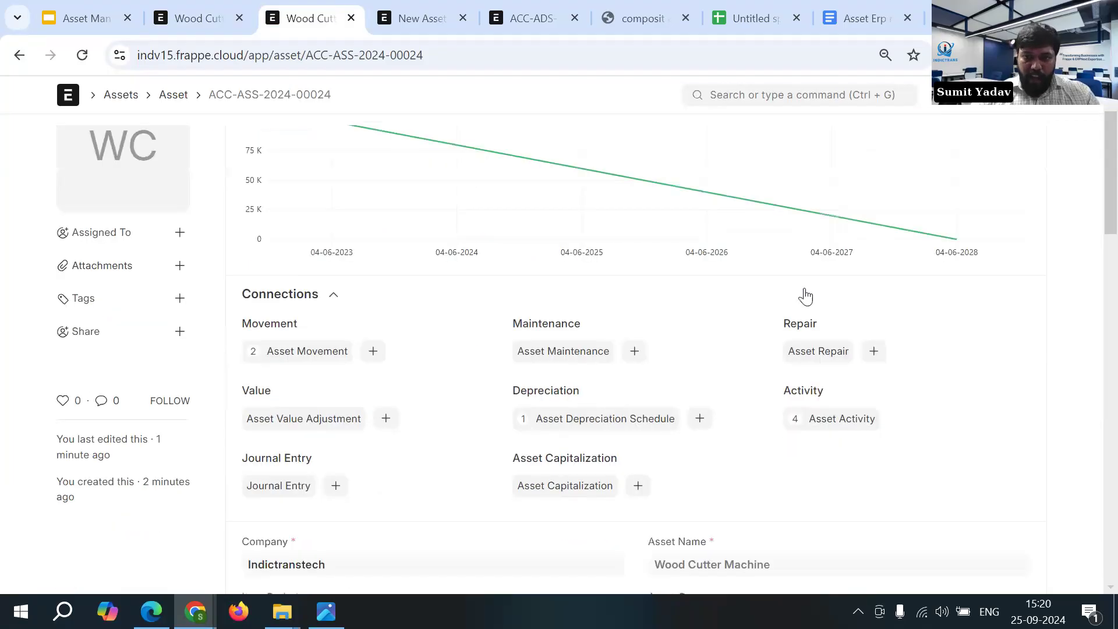
{"action": "scroll", "coordinate": [806, 296], "scroll_direction": "down", "scroll_amount": 2}
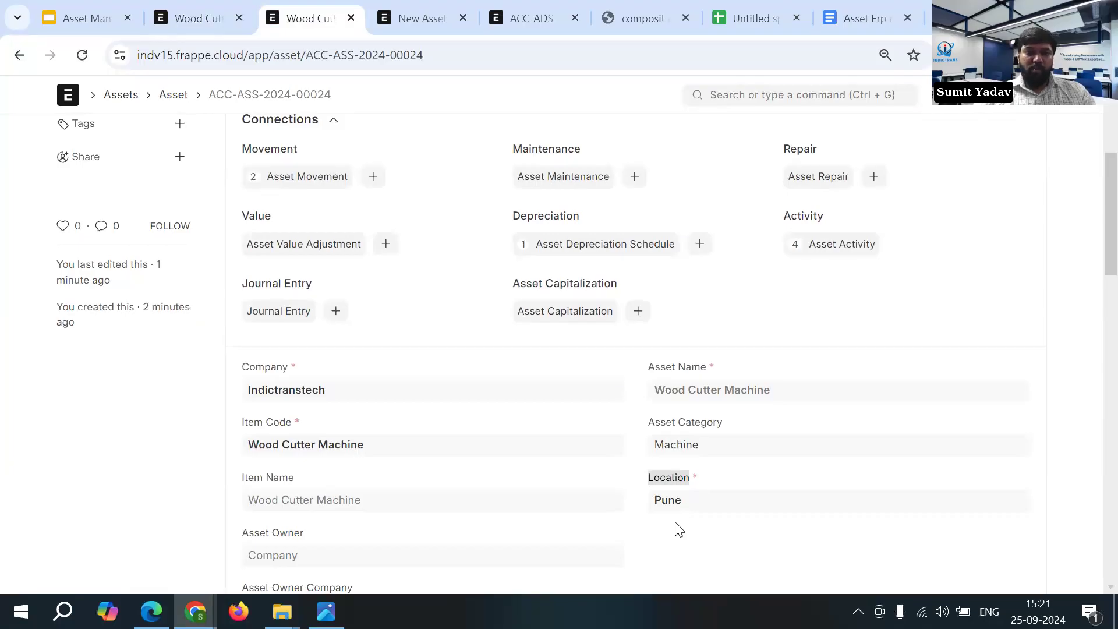
{"action": "scroll", "coordinate": [679, 543], "scroll_direction": "up", "scroll_amount": 3}
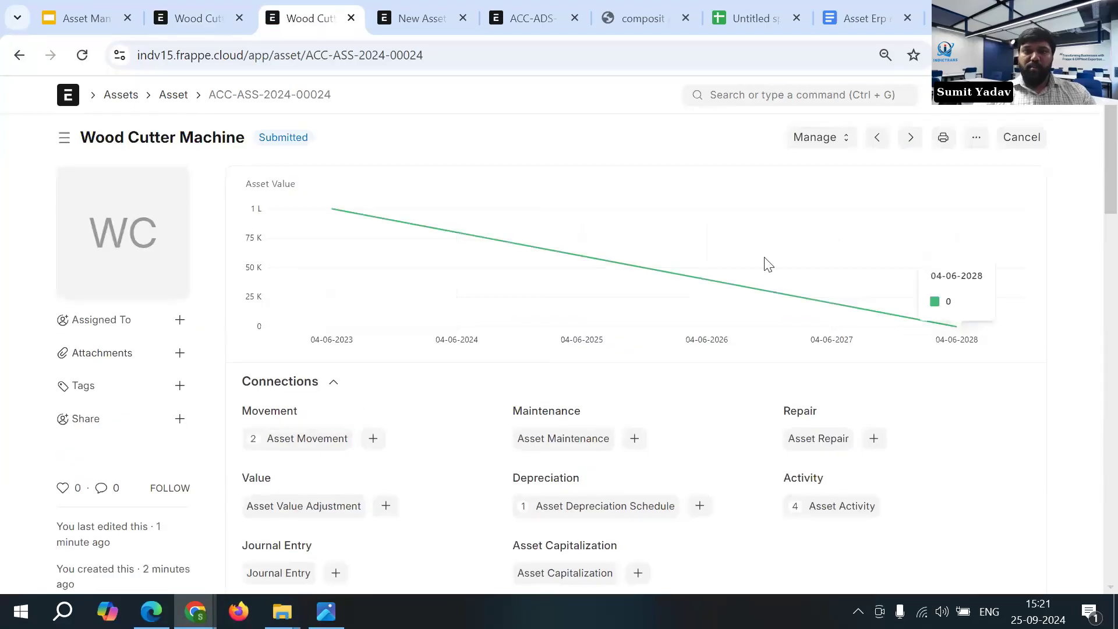
- Create an asset maintenance record for the Wood Cutter Machine and assign the existing maintenance team
{"action": "left_click", "coordinate": [817, 139]}
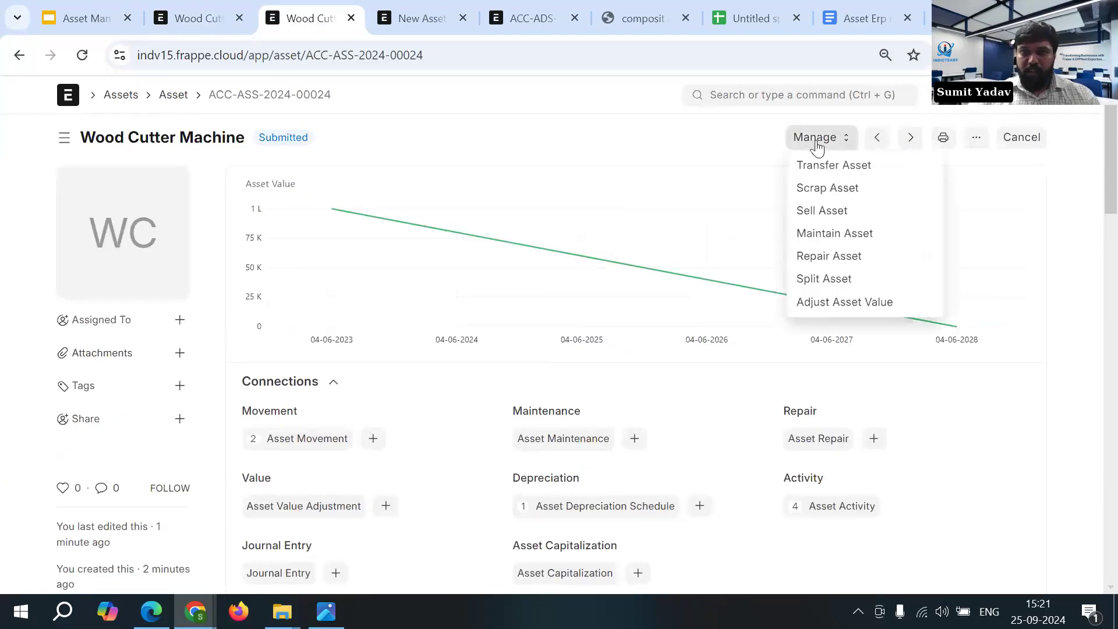
{"action": "left_click", "coordinate": [882, 239]}
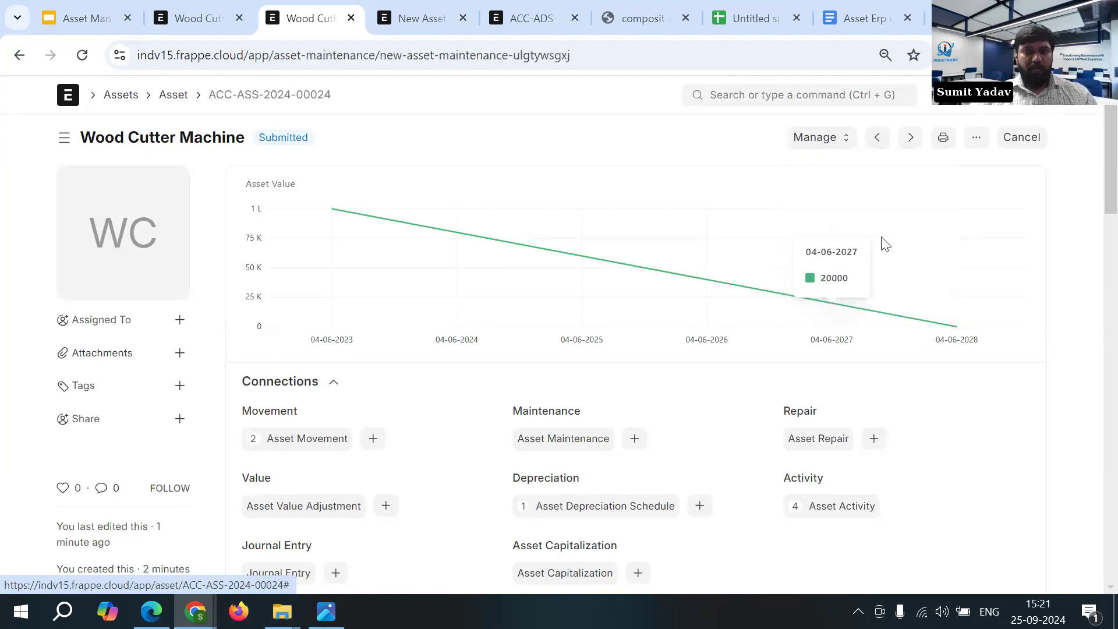
{"action": "left_click", "coordinate": [299, 392]}
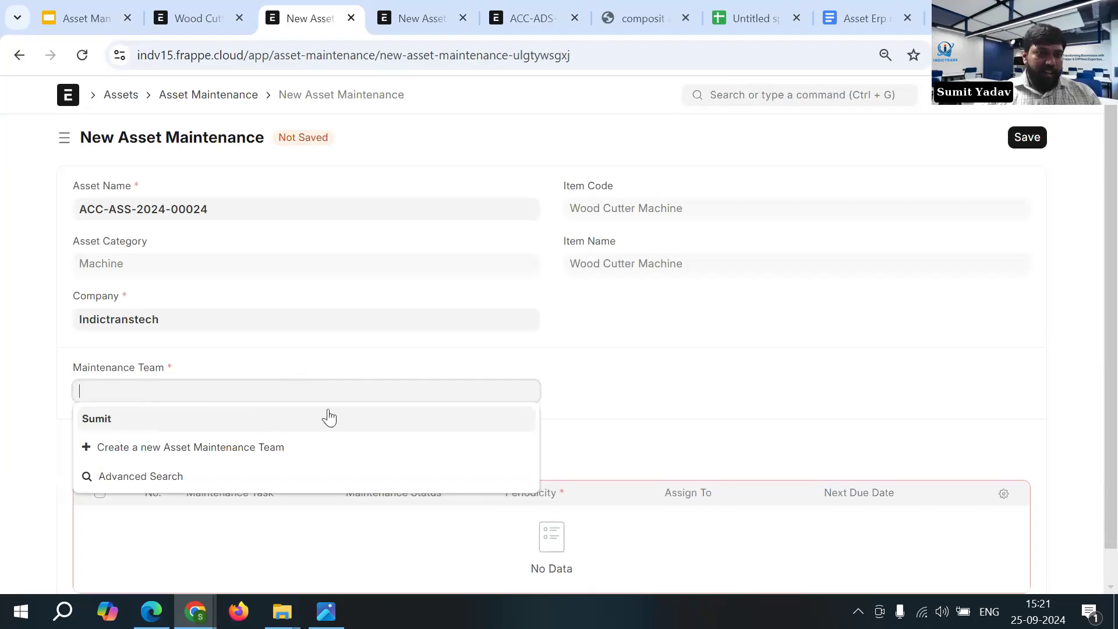
{"action": "left_click", "coordinate": [271, 453]}
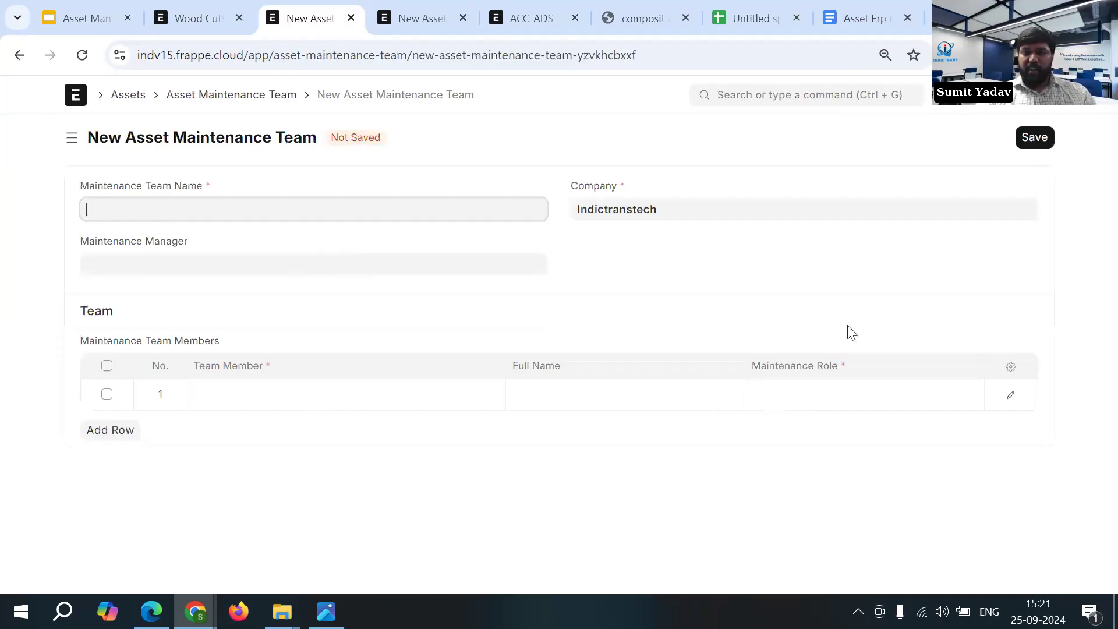
{"action": "left_click", "coordinate": [19, 56]}
{"action": "left_click", "coordinate": [130, 391]}
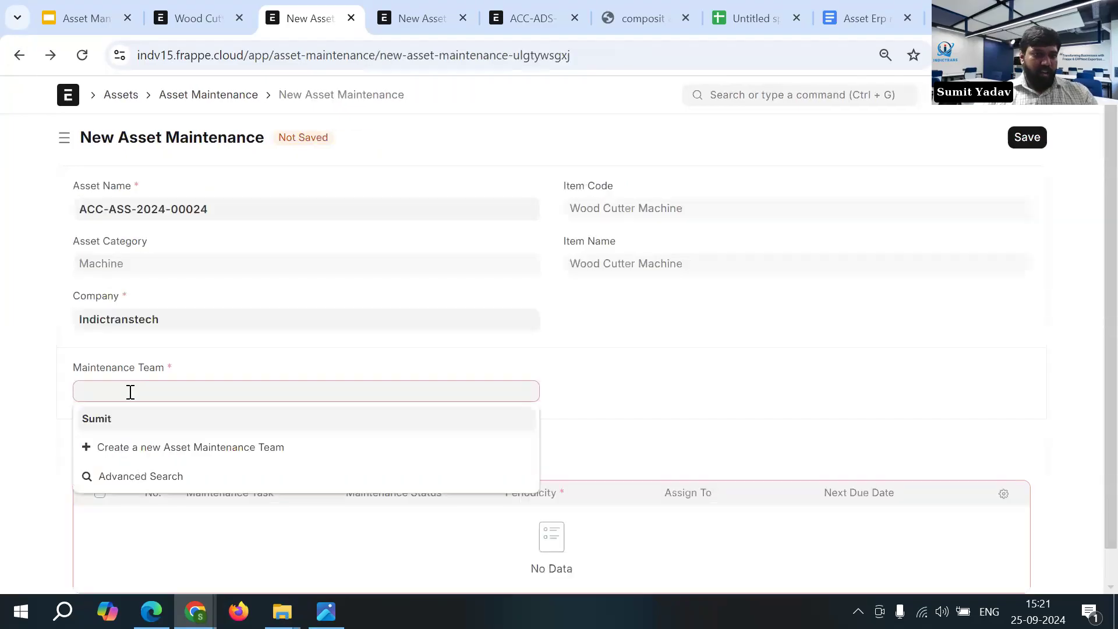
{"action": "left_click", "coordinate": [121, 422]}
- Add a row to the maintenance tasks and name the task Cleaning
{"action": "scroll", "coordinate": [320, 466], "scroll_direction": "down", "scroll_amount": 1}
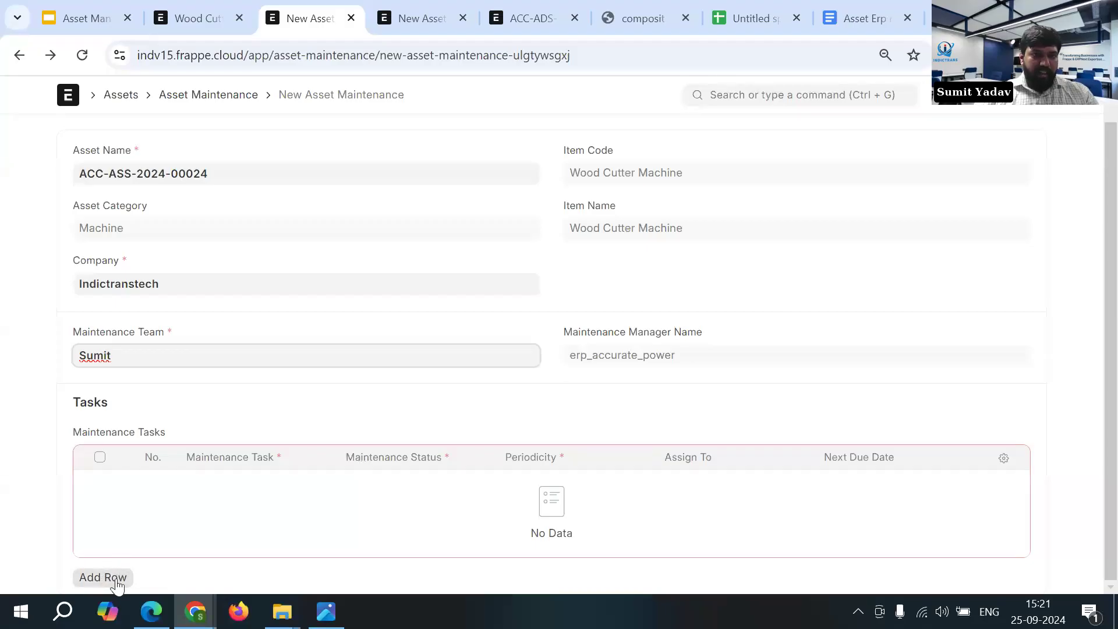
{"action": "left_click", "coordinate": [116, 586]}
{"action": "left_click", "coordinate": [260, 526]}
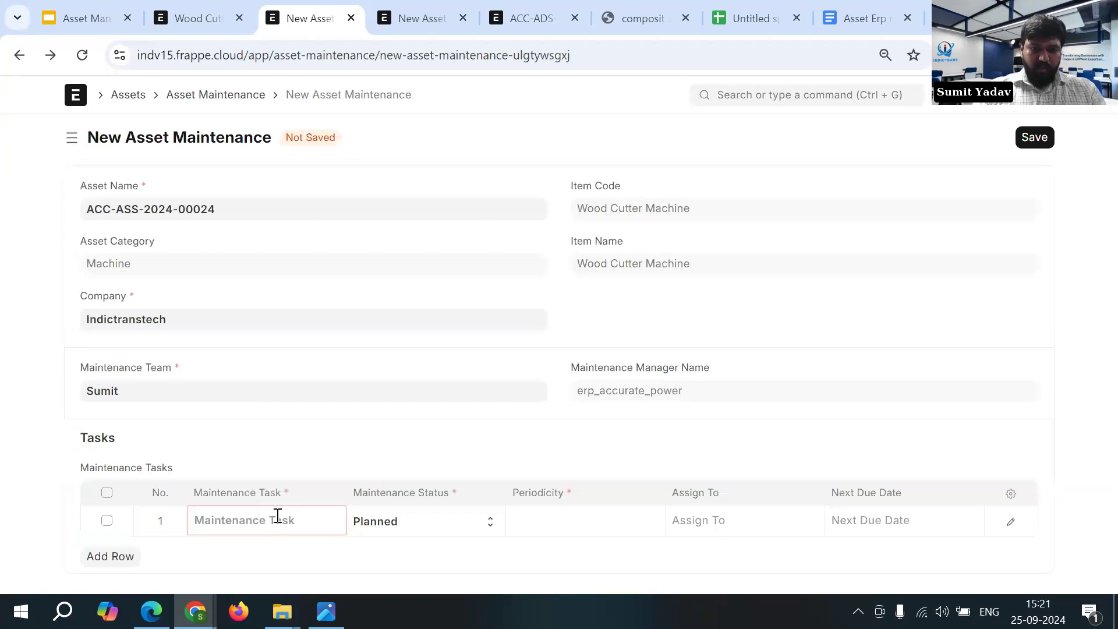
{"action": "type", "text": "Cleaning"}
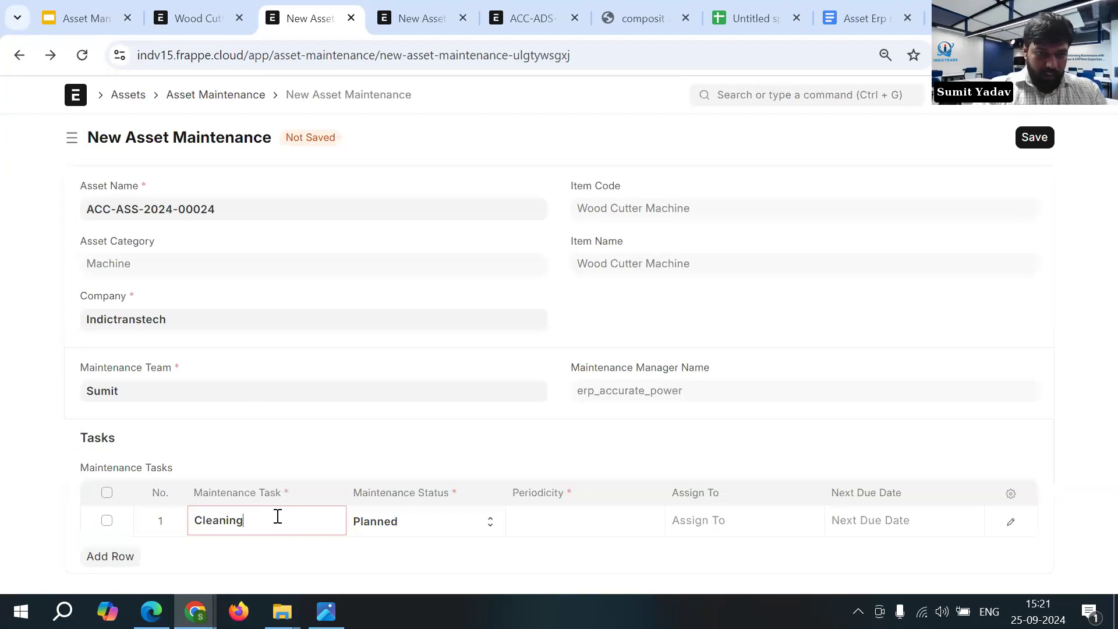
{"action": "type", "text": " The Blade"}
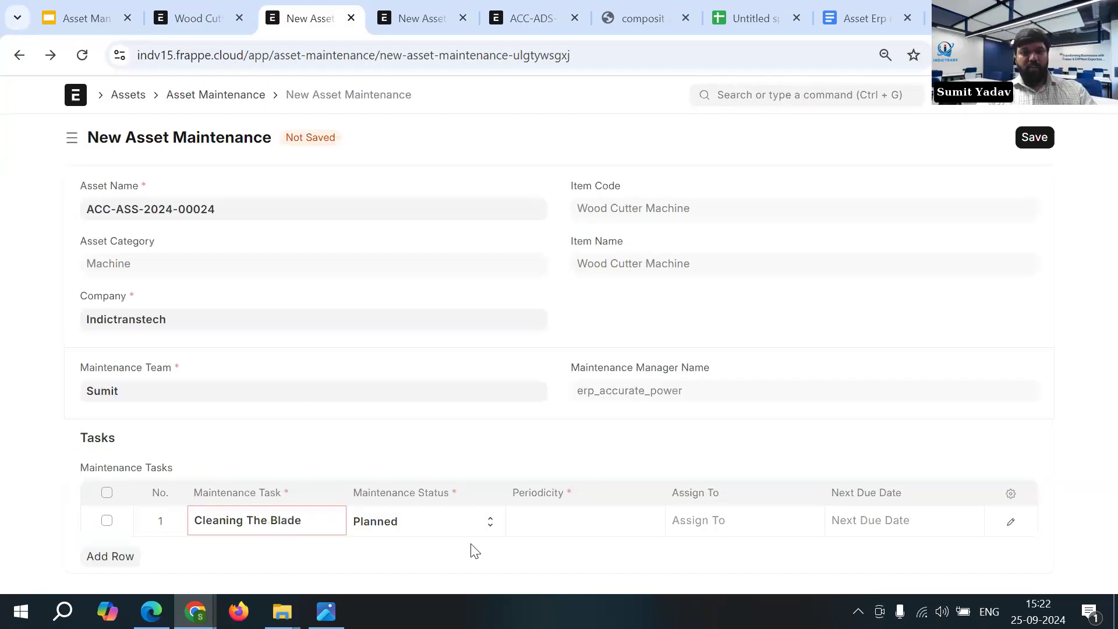
- Complete the maintenance task name as Cleaning The Blade and set its periodicity to Daily
{"action": "left_click", "coordinate": [583, 522]}
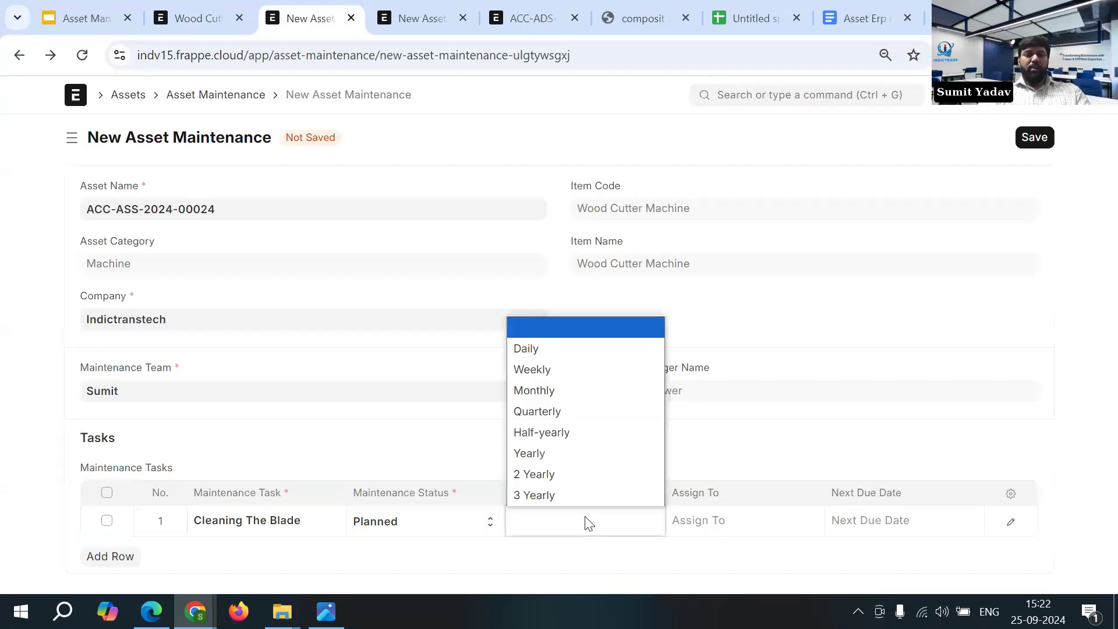
{"action": "left_click", "coordinate": [568, 352]}
- Assign the Cleaning The Blade task to the first suggested team member, keep its next due date, and save the asset maintenance record
{"action": "left_click", "coordinate": [736, 523]}
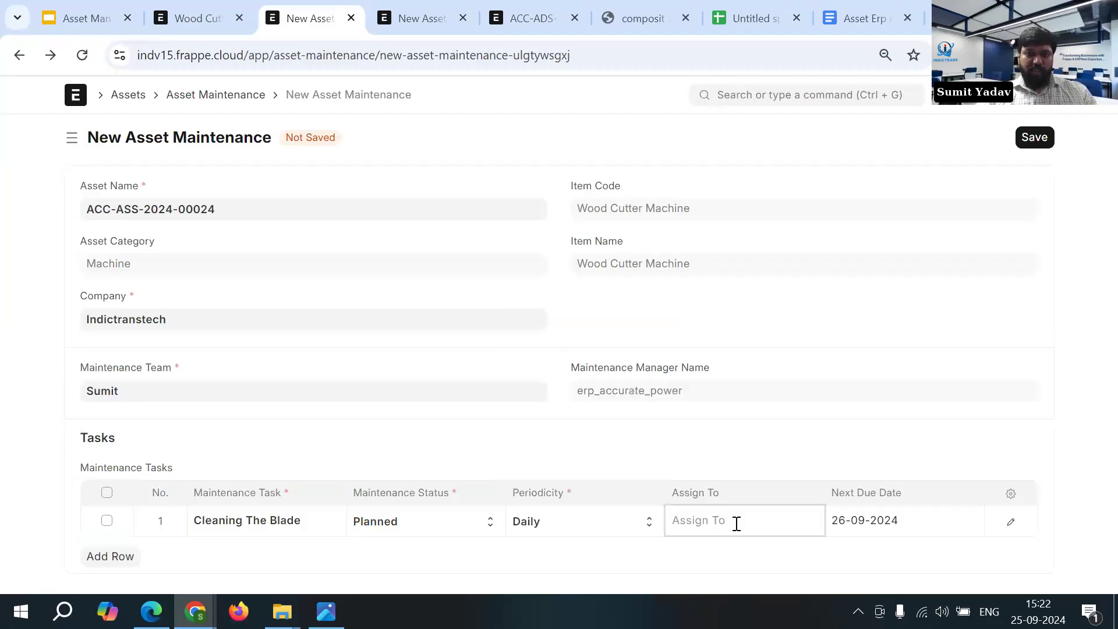
{"action": "scroll", "coordinate": [737, 523], "scroll_direction": "down", "scroll_amount": 2}
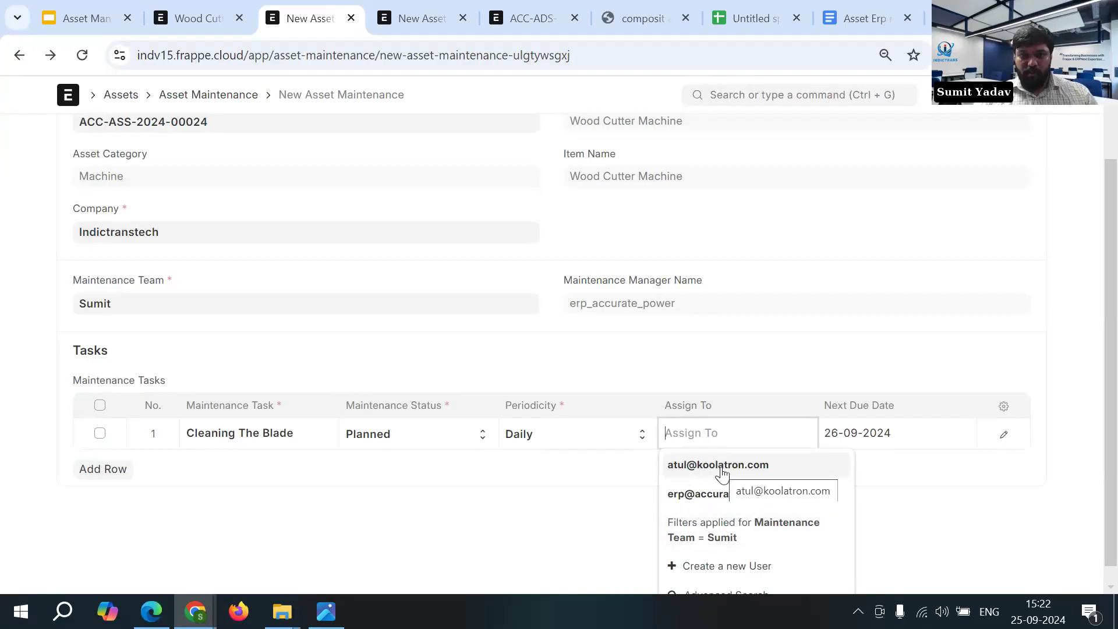
{"action": "left_click", "coordinate": [722, 469]}
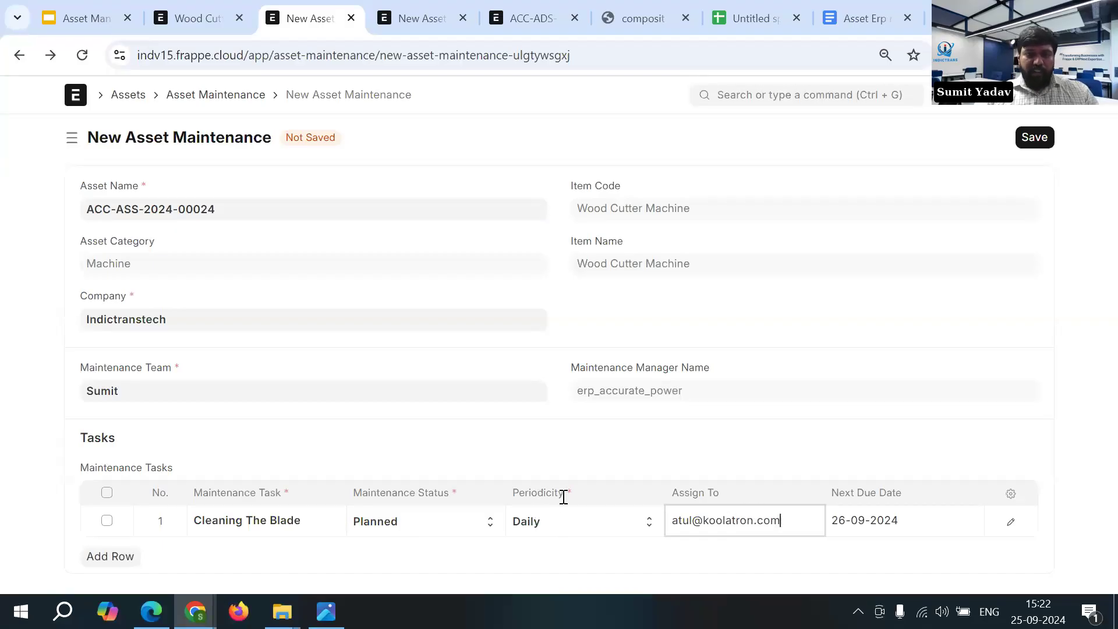
{"action": "left_click", "coordinate": [835, 520]}
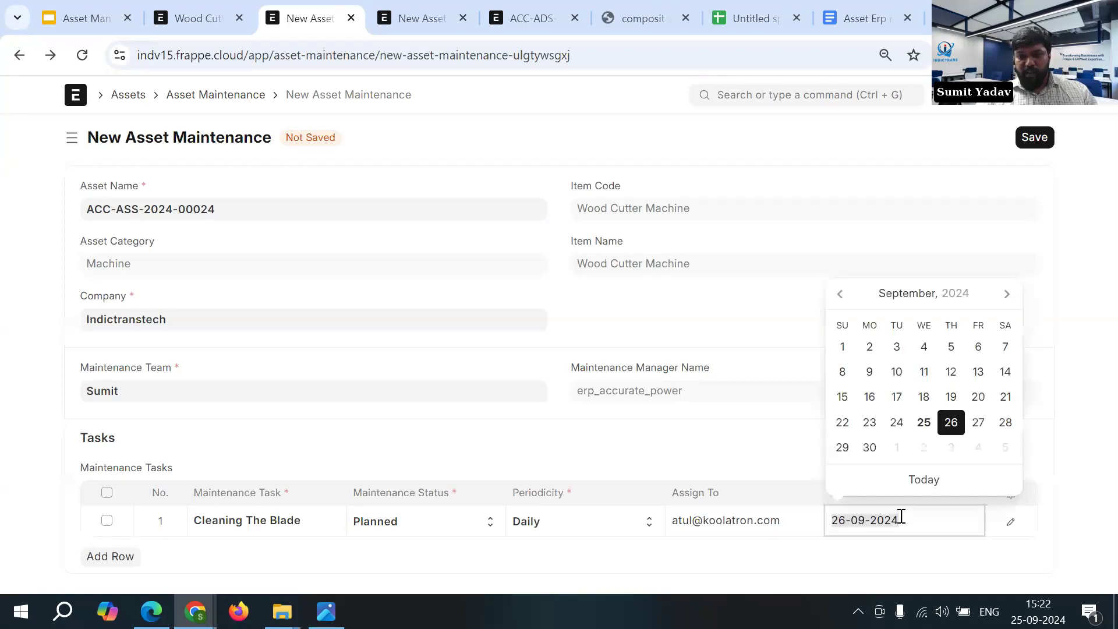
{"action": "left_click", "coordinate": [896, 551]}
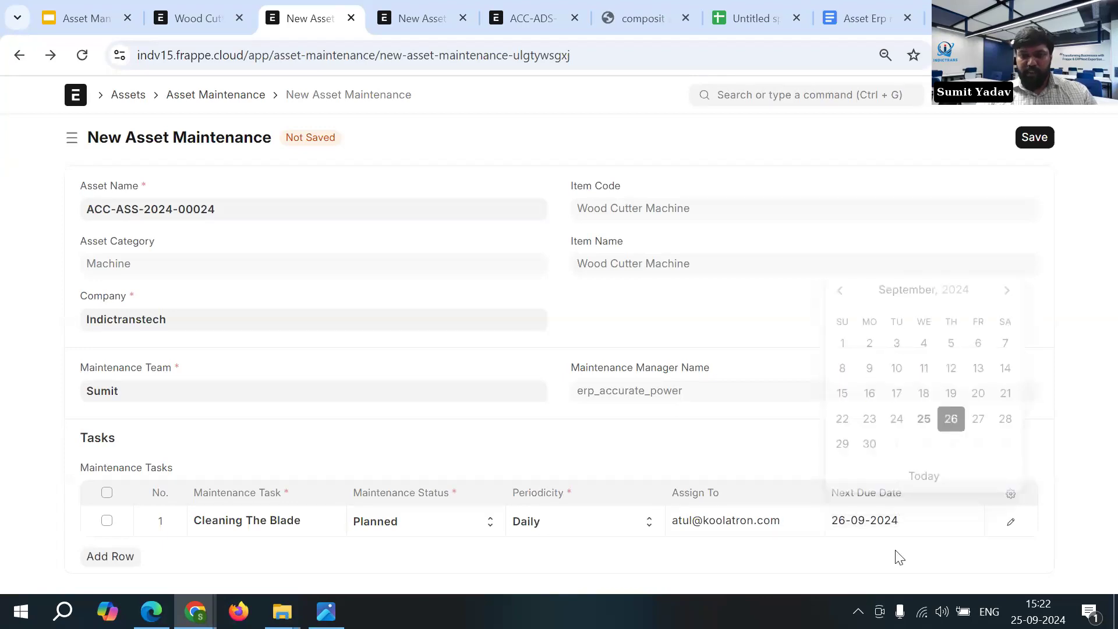
{"action": "left_click", "coordinate": [1035, 138]}
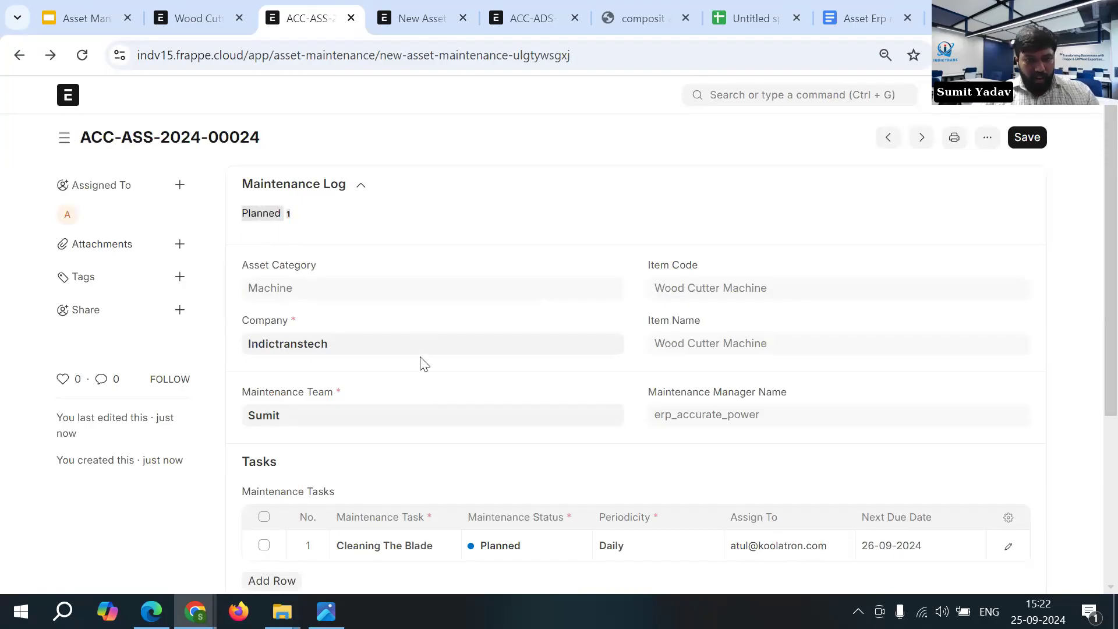
- Open the asset's planned maintenance log, set its completion date to 26-09-2024, and set the maintenance status to Completed
{"action": "left_click", "coordinate": [269, 223]}
{"action": "left_click", "coordinate": [344, 258]}
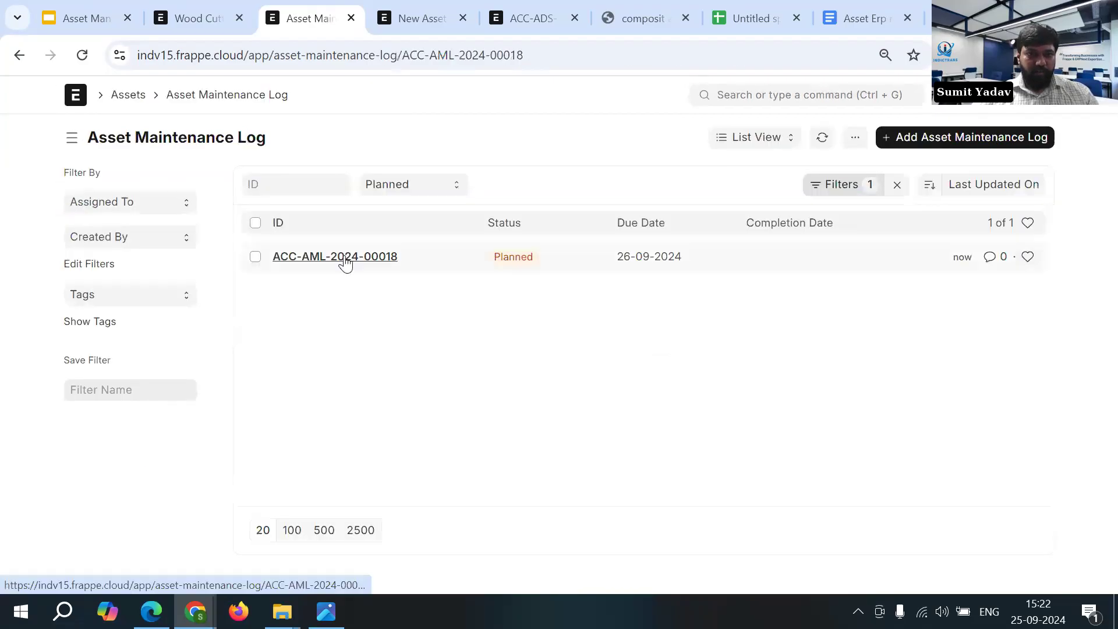
{"action": "scroll", "coordinate": [748, 237], "scroll_direction": "down", "scroll_amount": 3}
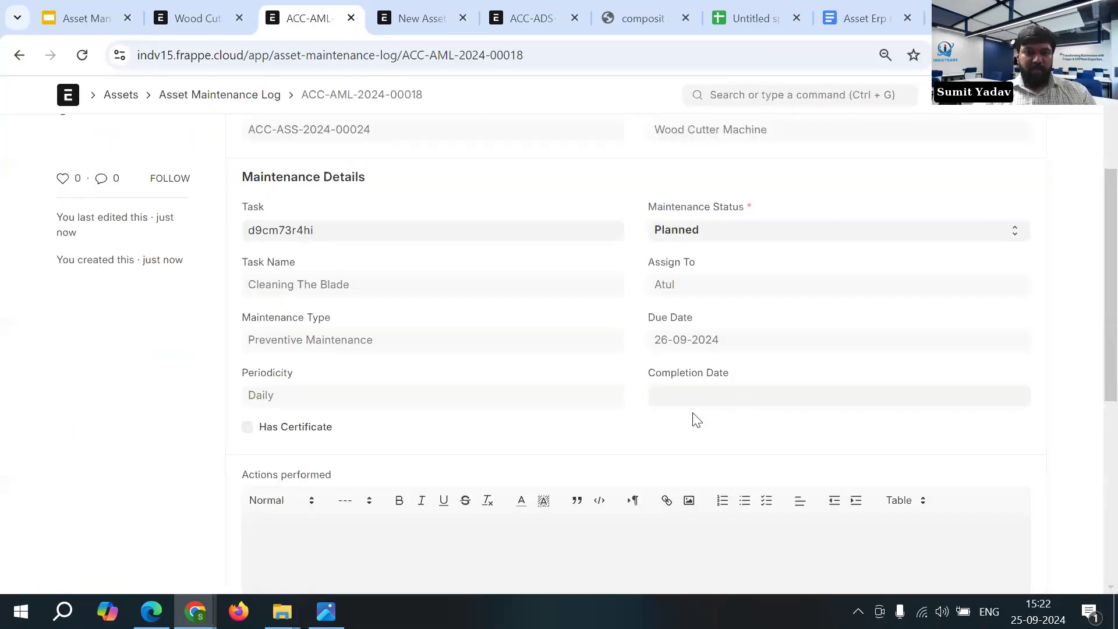
{"action": "left_click", "coordinate": [699, 398]}
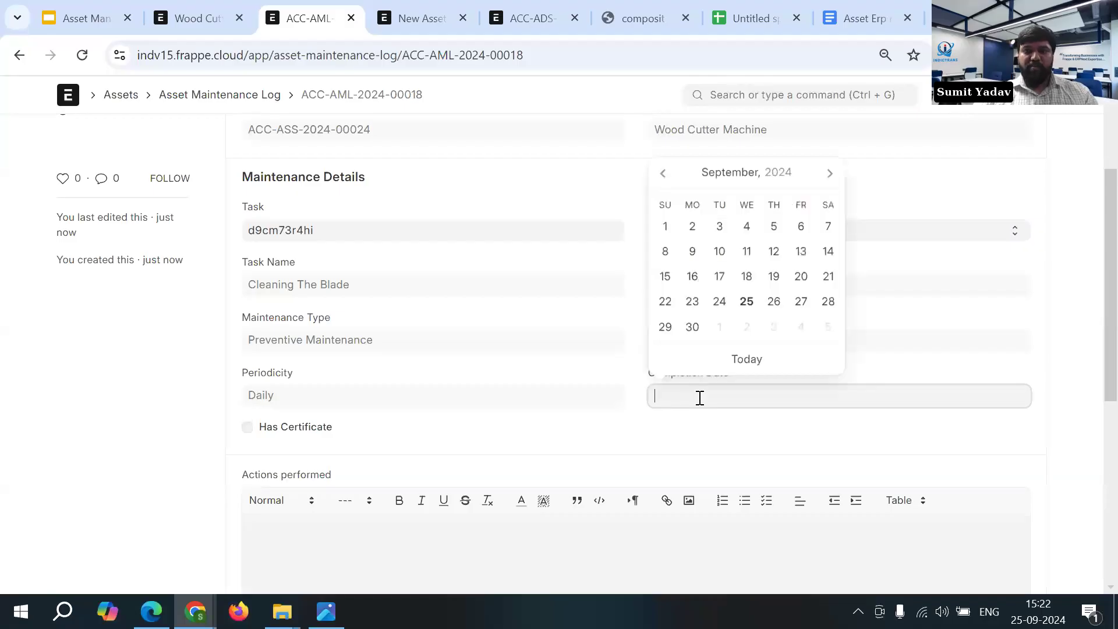
{"action": "left_click", "coordinate": [773, 301]}
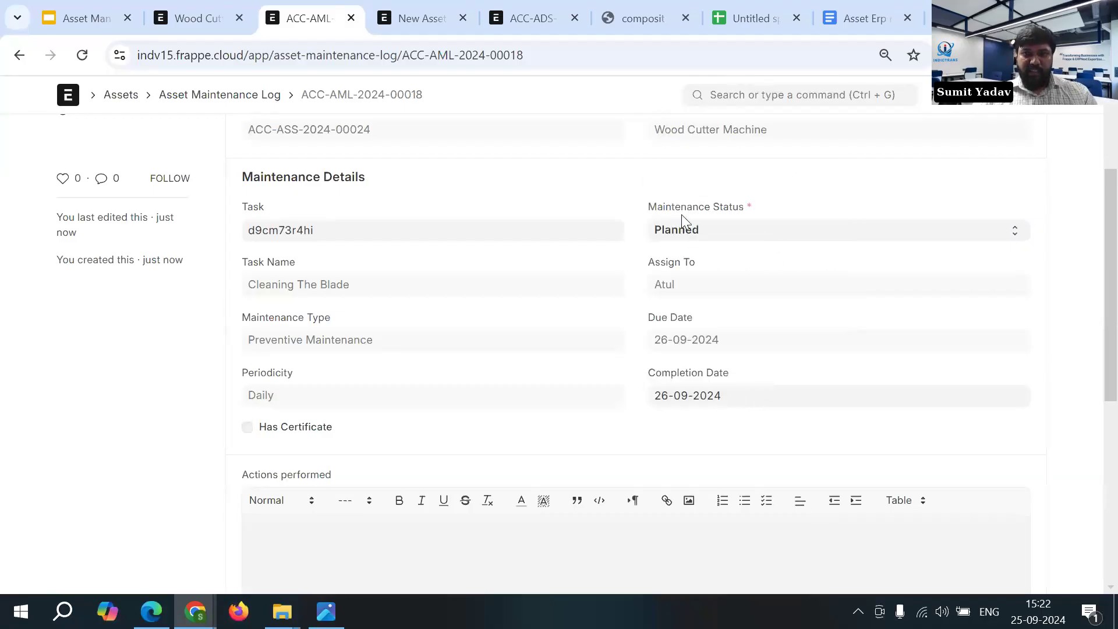
{"action": "left_click", "coordinate": [736, 229]}
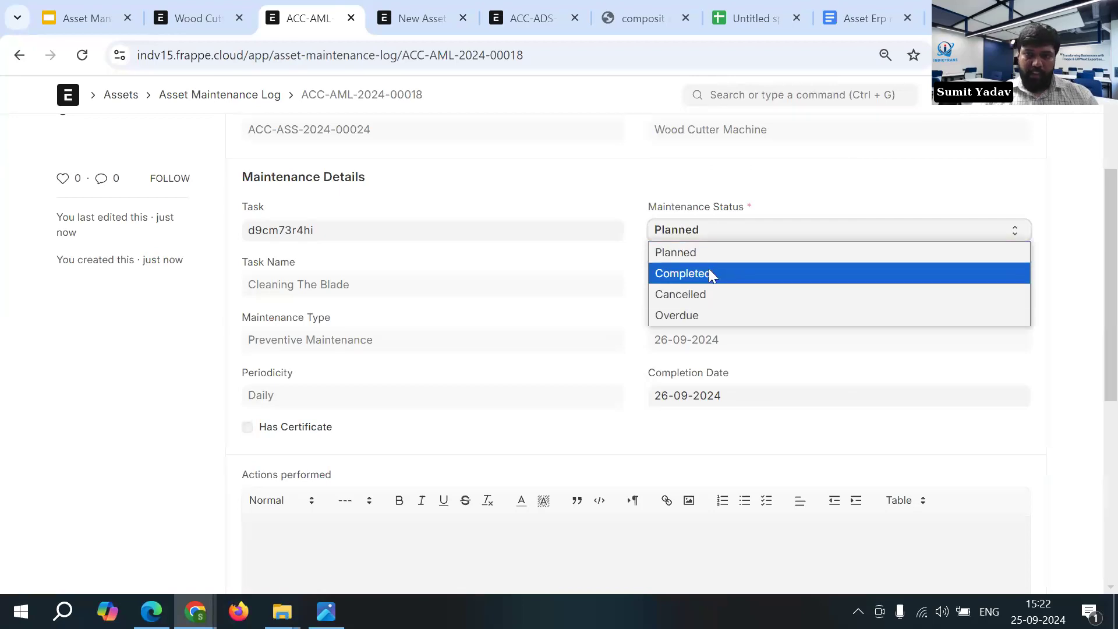
{"action": "left_click", "coordinate": [709, 273]}
- Enter "Blade cleaning" as the actions performed in the maintenance log
{"action": "scroll", "coordinate": [397, 543], "scroll_direction": "down", "scroll_amount": 1}
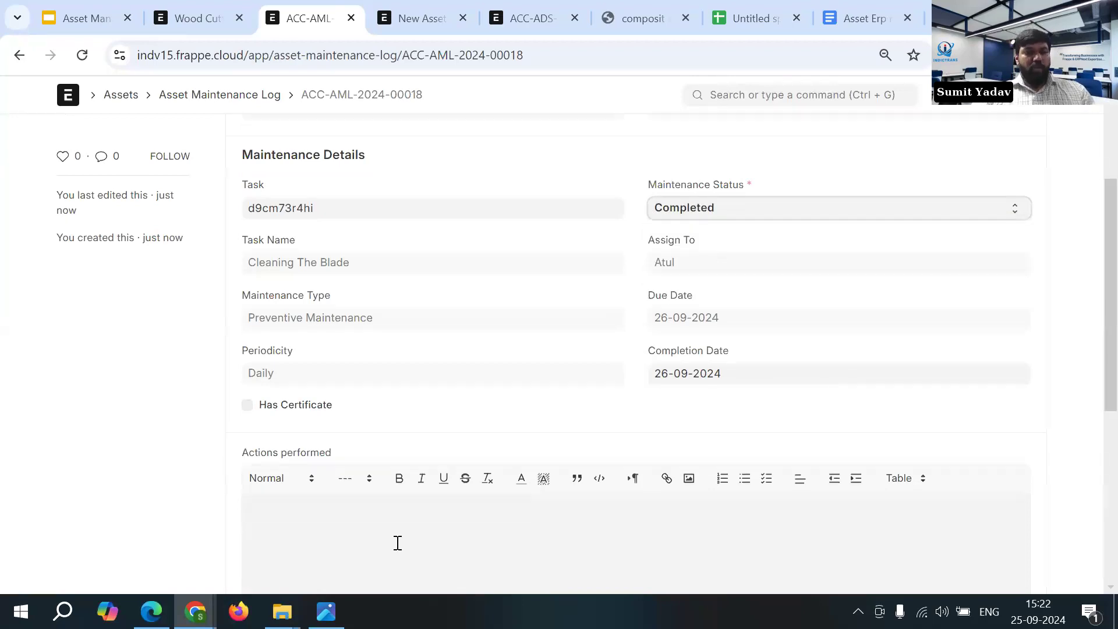
{"action": "scroll", "coordinate": [357, 462], "scroll_direction": "down", "scroll_amount": 1}
{"action": "left_click", "coordinate": [356, 462]}
{"action": "scroll", "coordinate": [355, 461], "scroll_direction": "down", "scroll_amount": 2}
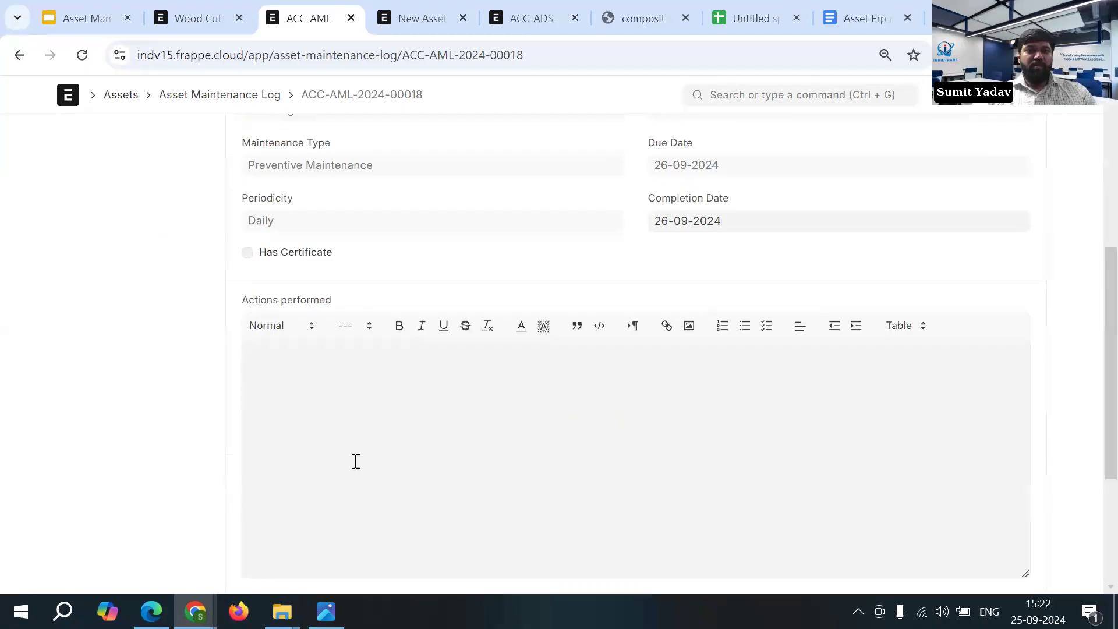
{"action": "type", "text": "B"}
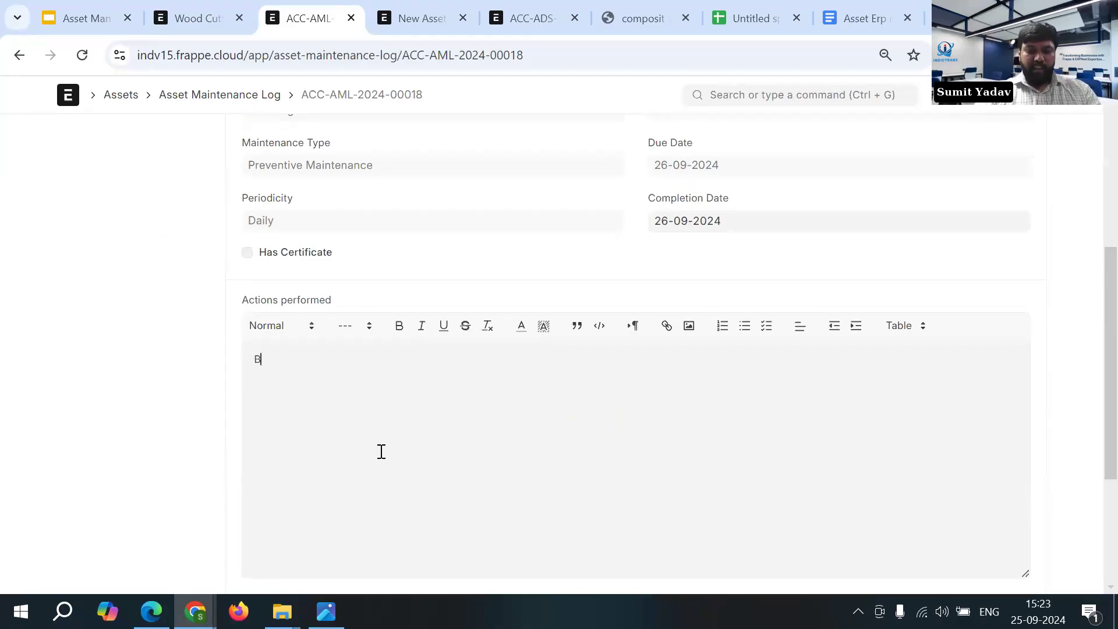
{"action": "type", "text": "lade cleaning"}
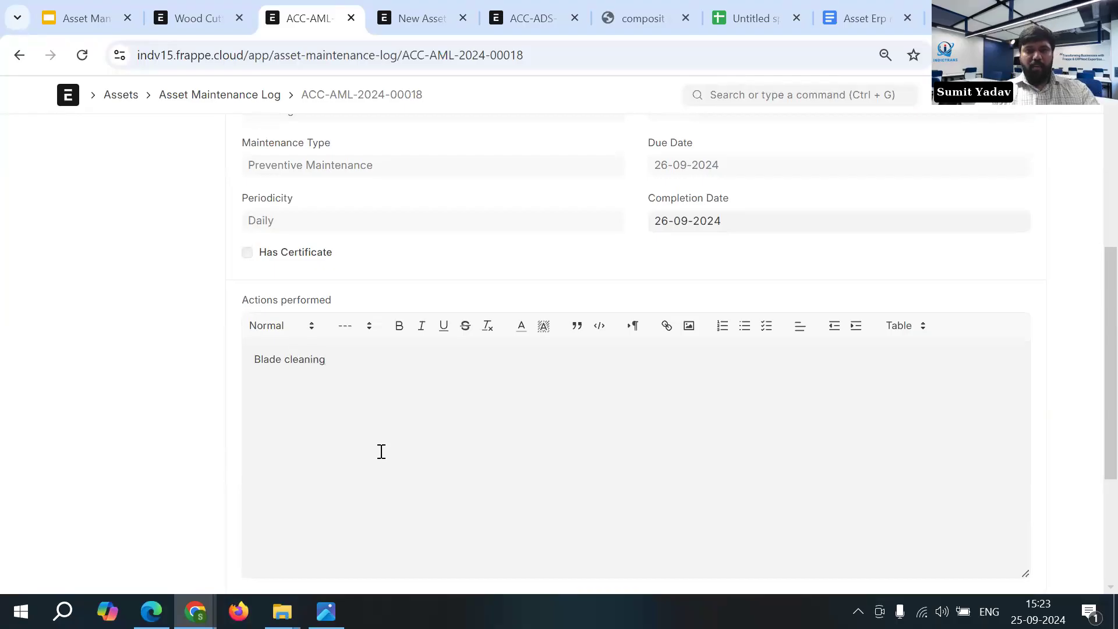
- Save and submit the maintenance log, and dismiss the message about the user's ToDo list
{"action": "scroll", "coordinate": [379, 452], "scroll_direction": "up", "scroll_amount": 6}
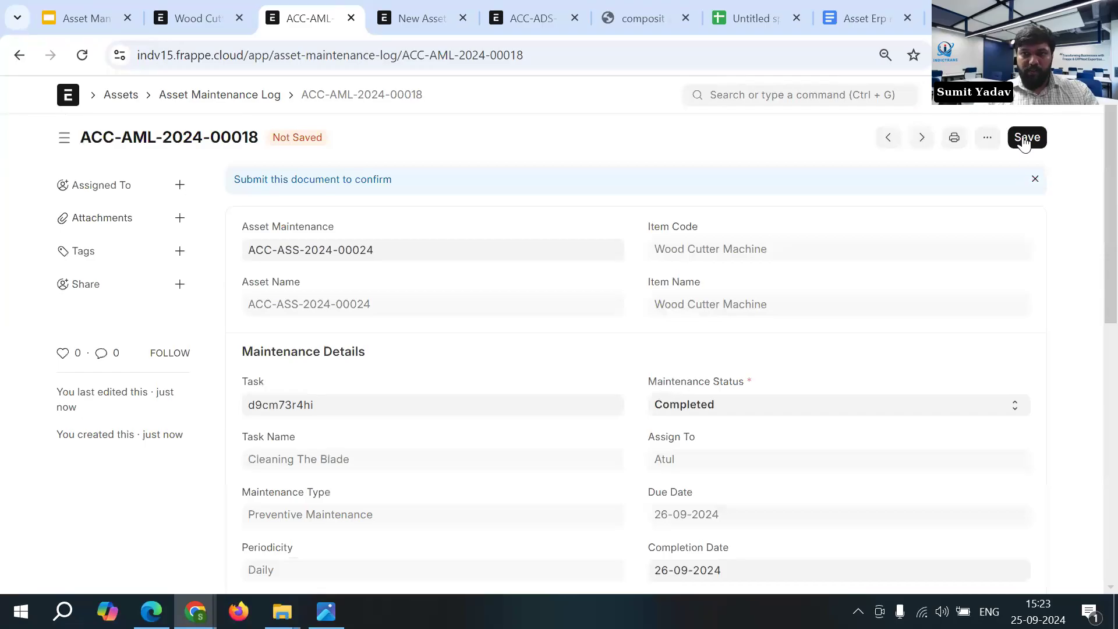
{"action": "left_click", "coordinate": [1024, 139]}
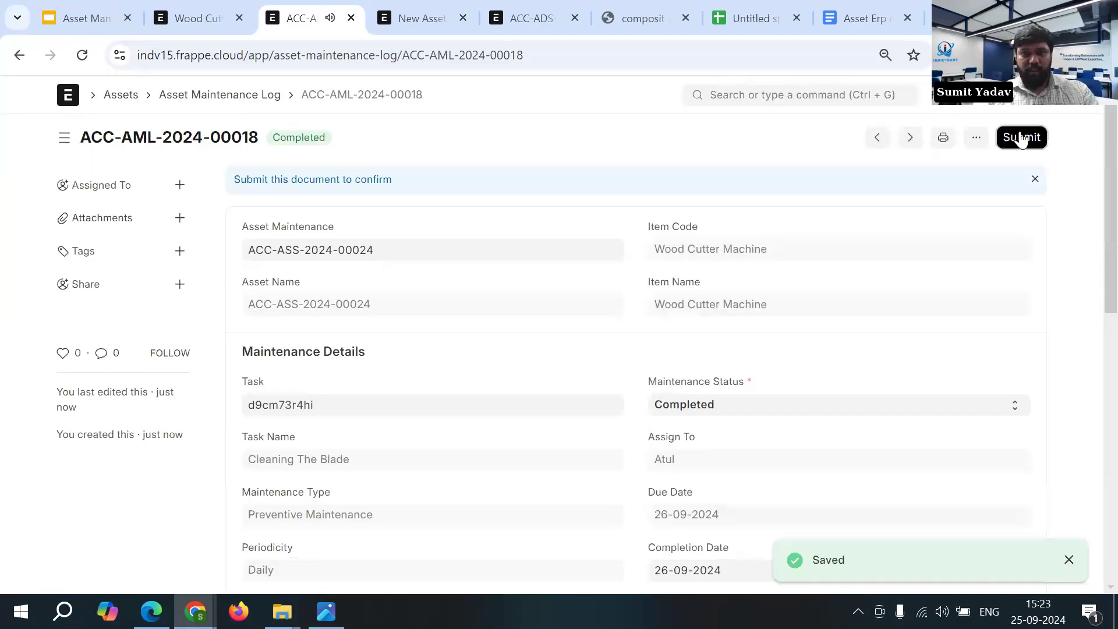
{"action": "left_click", "coordinate": [1021, 140]}
{"action": "left_click", "coordinate": [752, 219]}
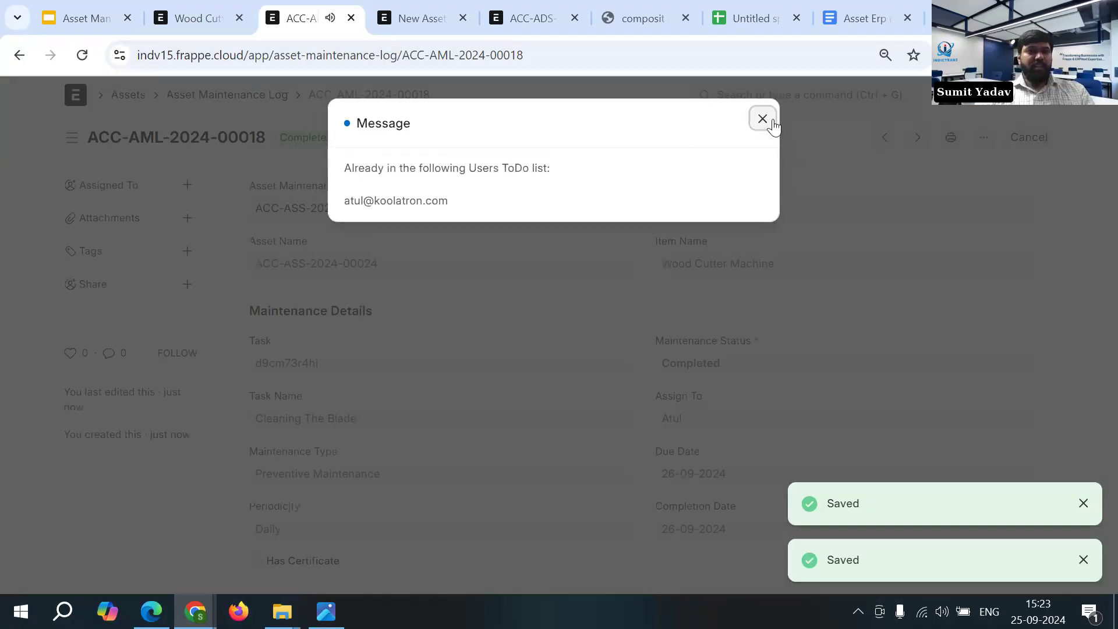
{"action": "left_click", "coordinate": [763, 119]}
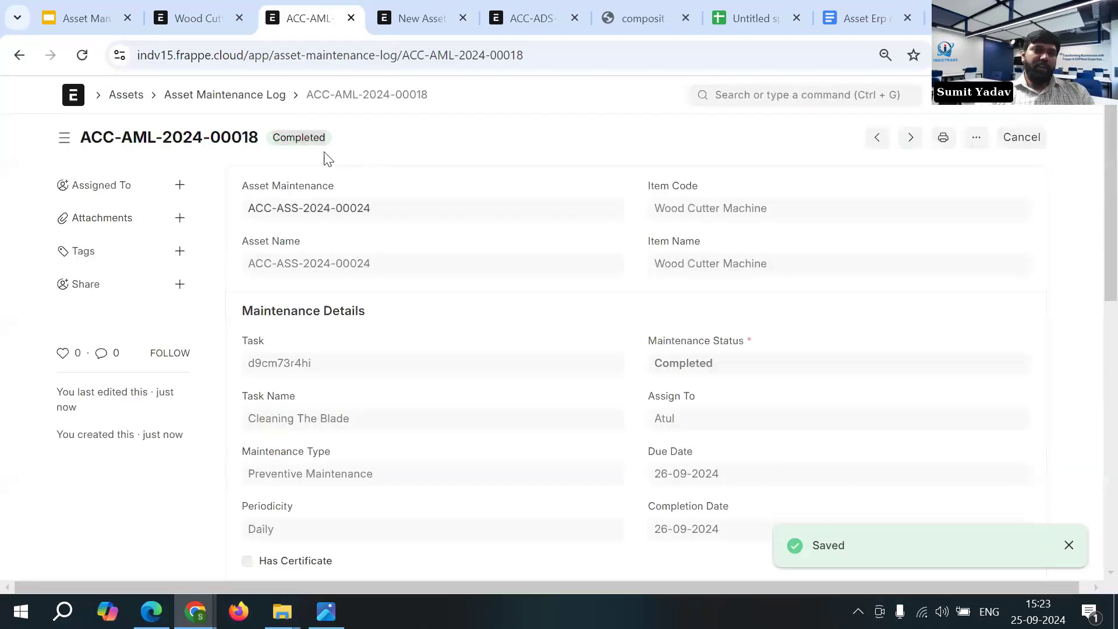
- Return to the asset maintenance record and check its maintenance log entries and the task's next due date
{"action": "left_click", "coordinate": [18, 58]}
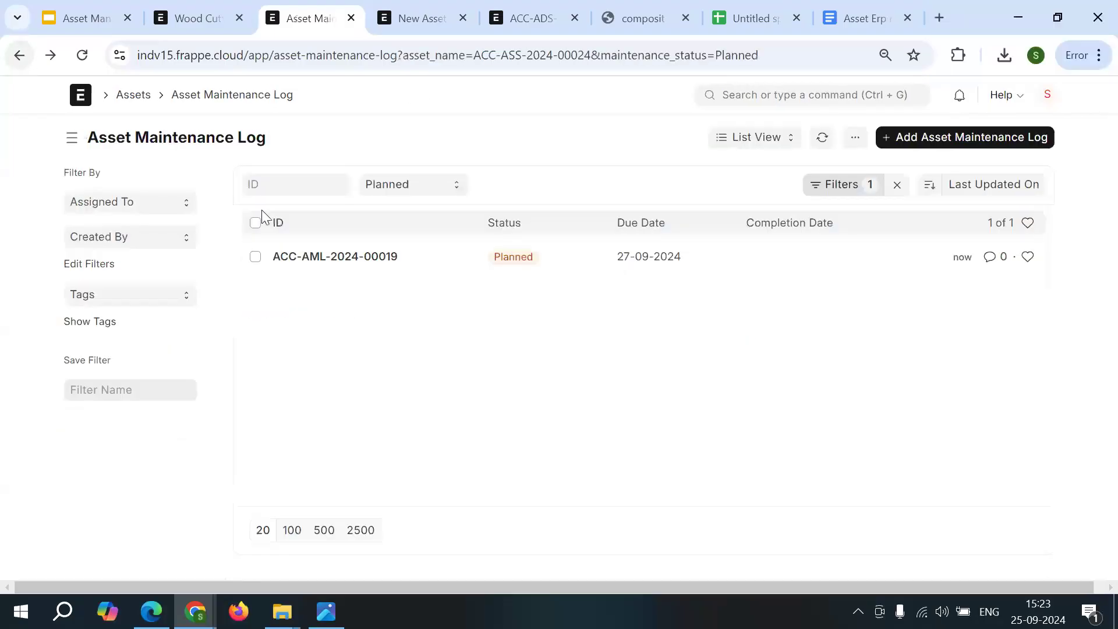
{"action": "left_click", "coordinate": [19, 56]}
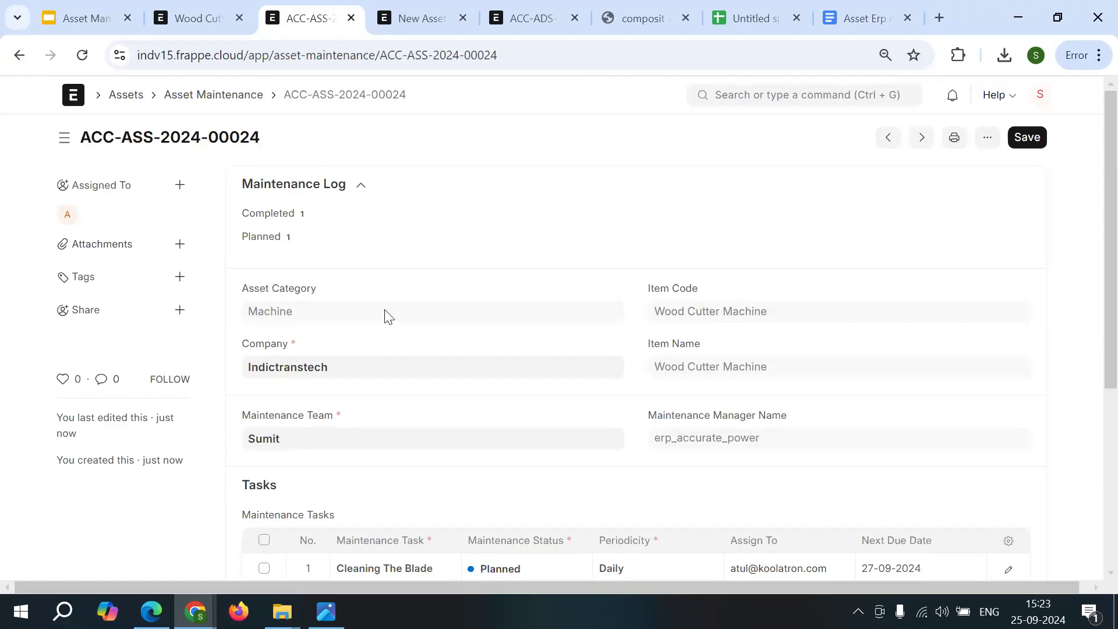
{"action": "mouse_move", "coordinate": [385, 315]}
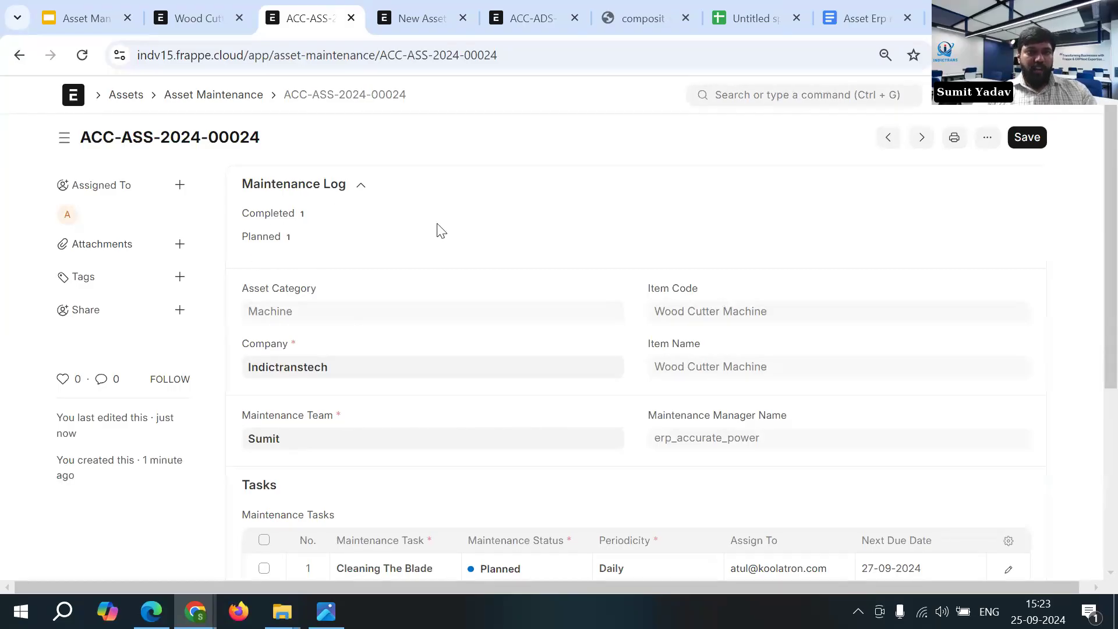
- Close the asset maintenance page and open the Wood Cutter Machine asset from the Asset List
{"action": "left_click", "coordinate": [352, 18]}
{"action": "left_click", "coordinate": [614, 198]}
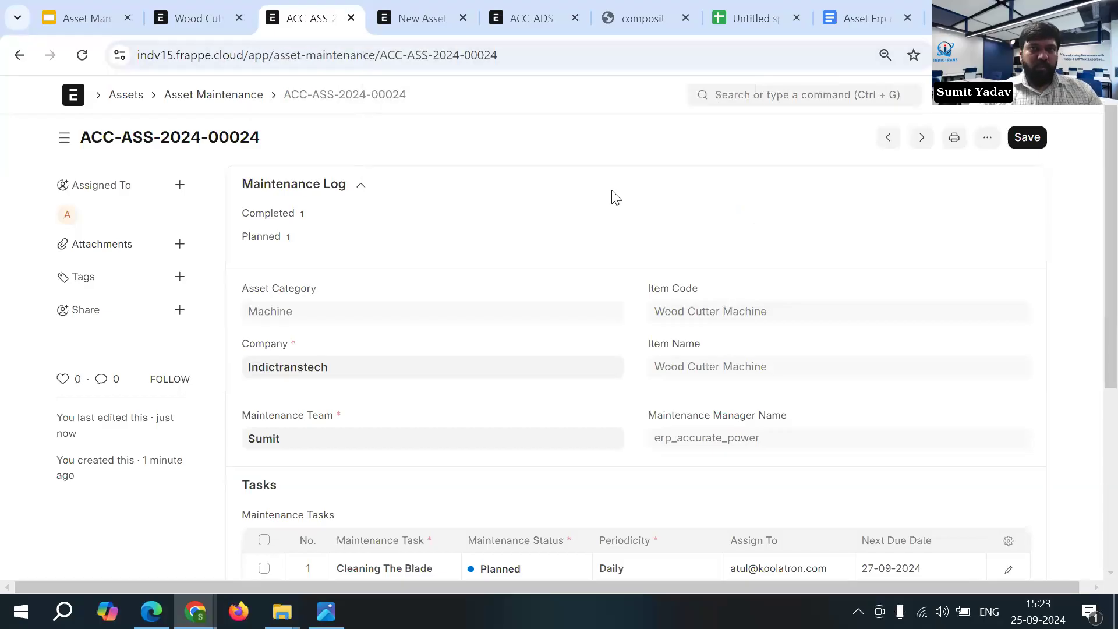
{"action": "left_click", "coordinate": [749, 96]}
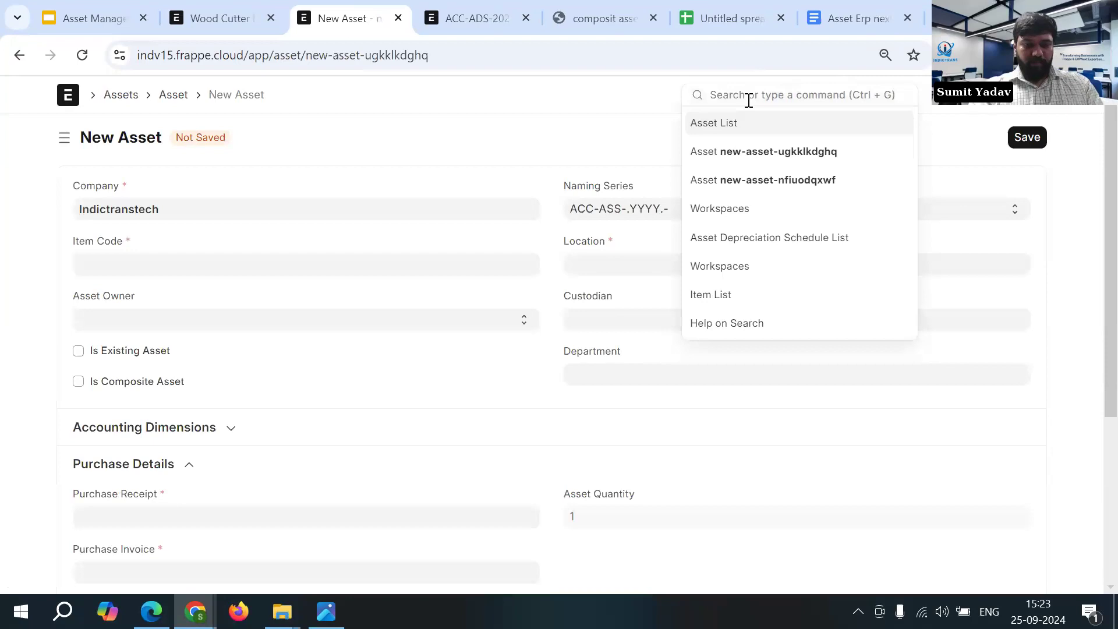
{"action": "type", "text": "asset"}
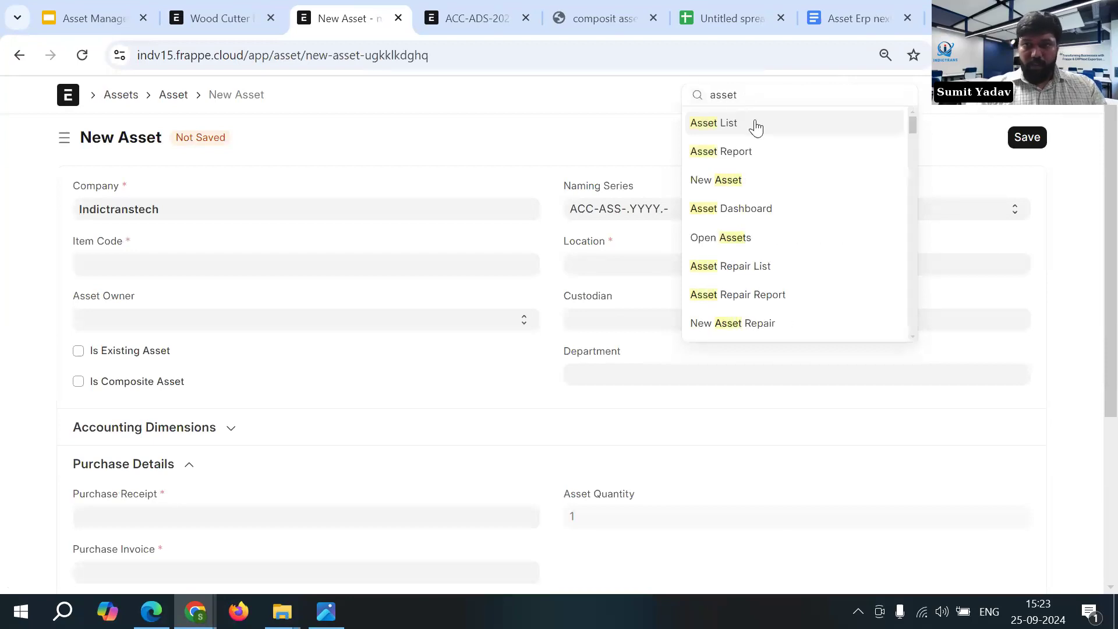
{"action": "left_click", "coordinate": [758, 126]}
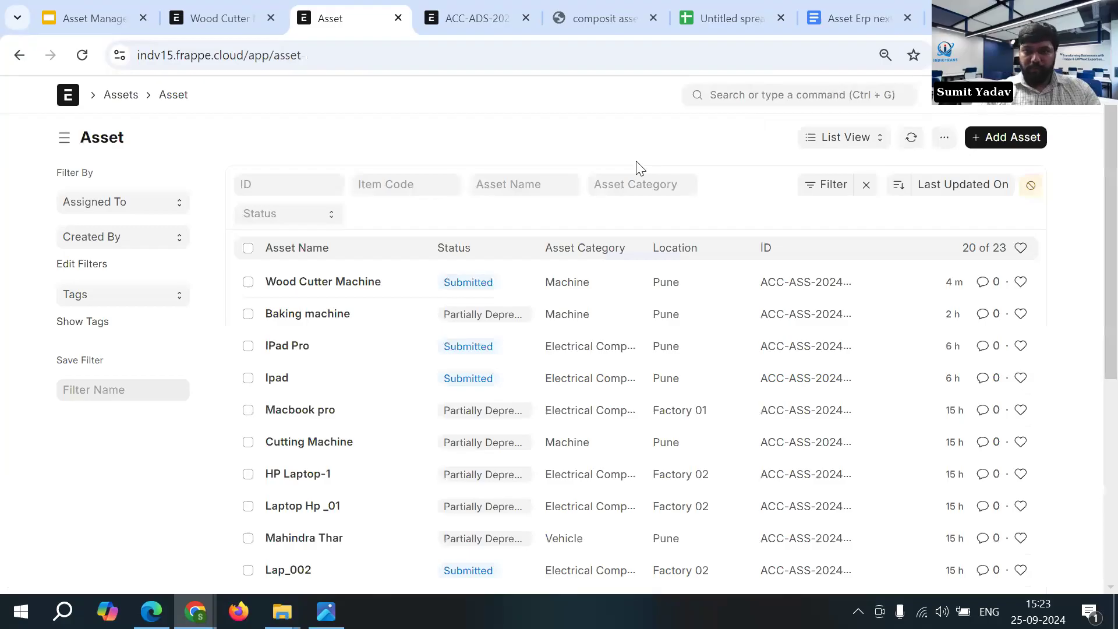
{"action": "left_click", "coordinate": [338, 282]}
- Duplicate the Wood Cutter Machine page and start a repair record for the asset
{"action": "left_click", "coordinate": [822, 138]}
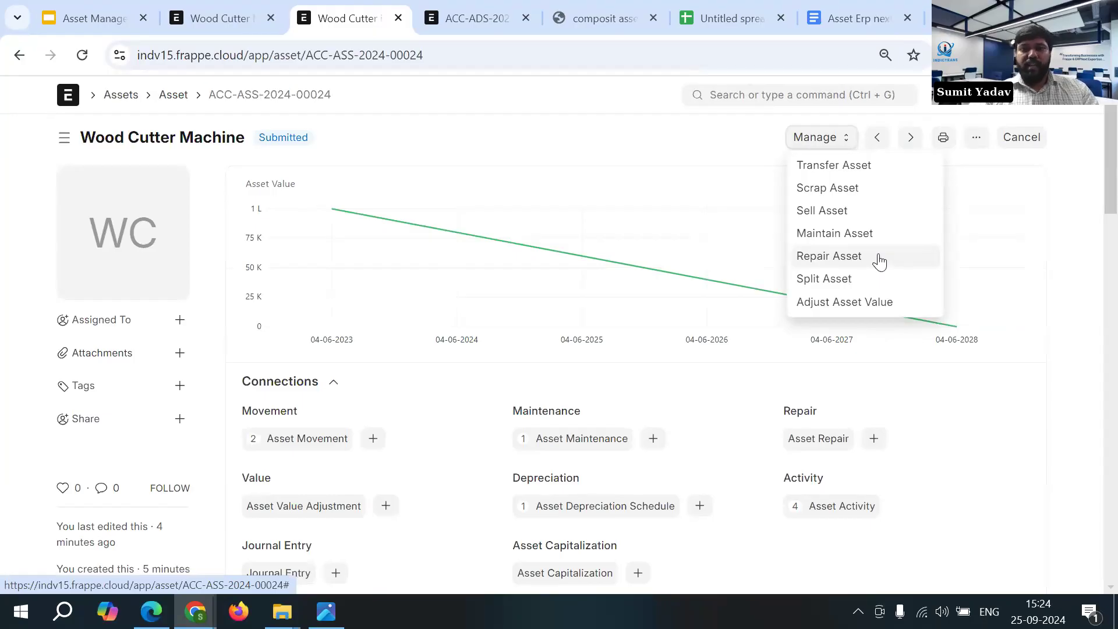
{"action": "right_click", "coordinate": [348, 20]}
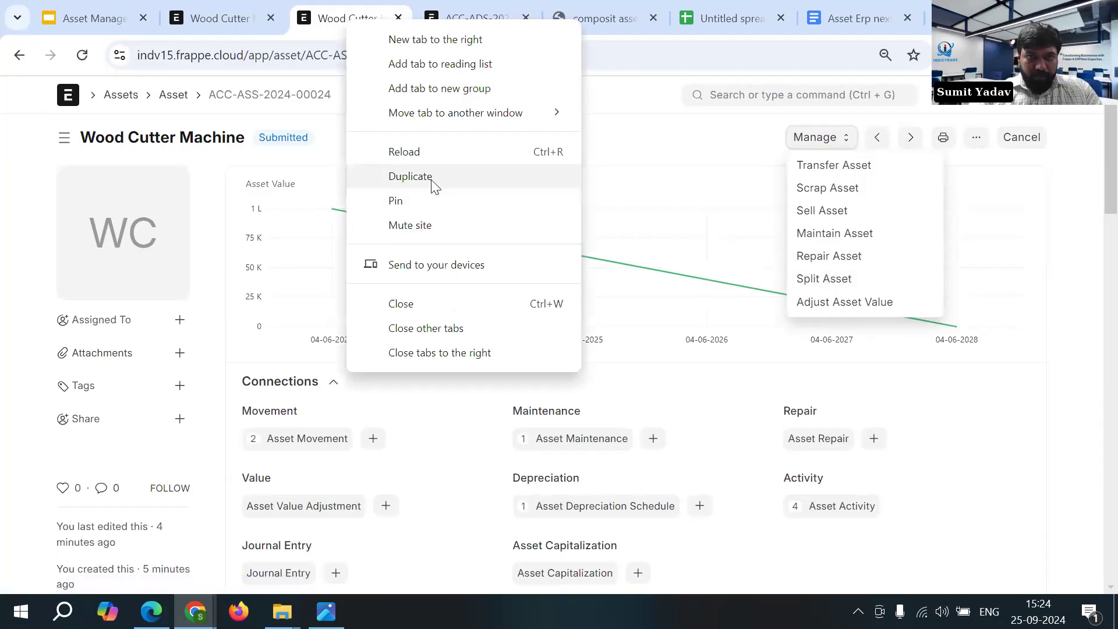
{"action": "left_click", "coordinate": [434, 178]}
{"action": "left_click", "coordinate": [844, 261]}
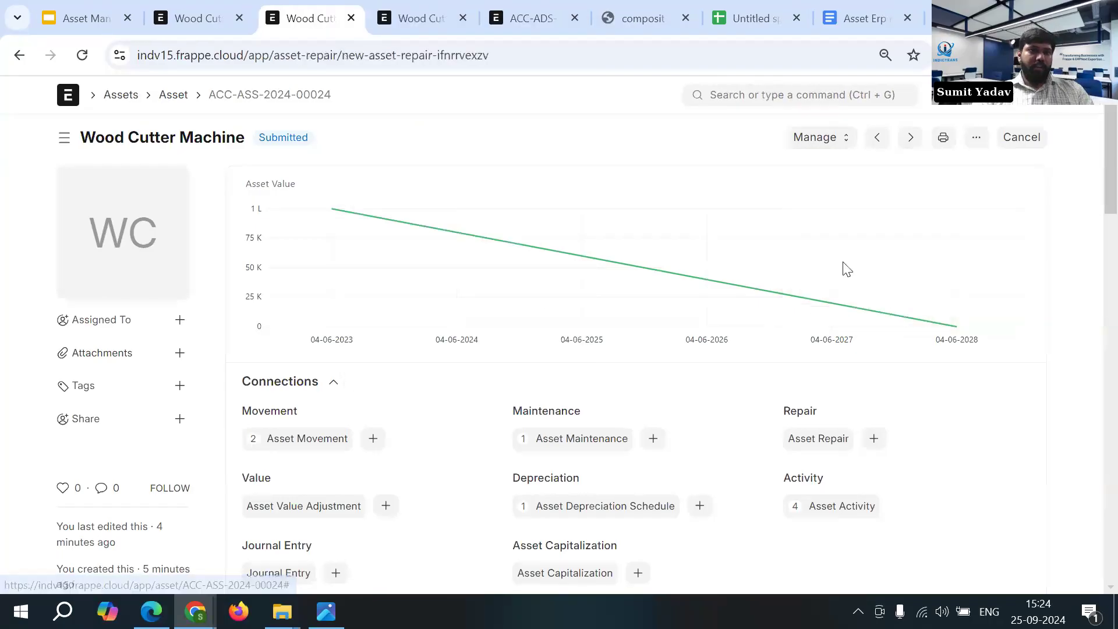
{"action": "left_click", "coordinate": [223, 360]}
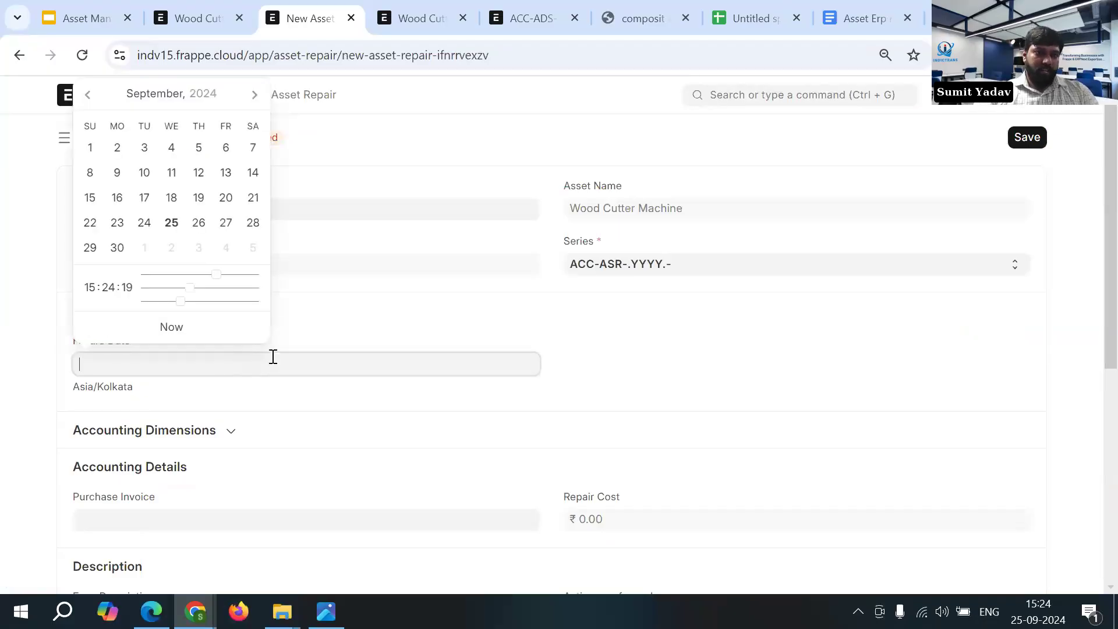
{"action": "left_click", "coordinate": [144, 224]}
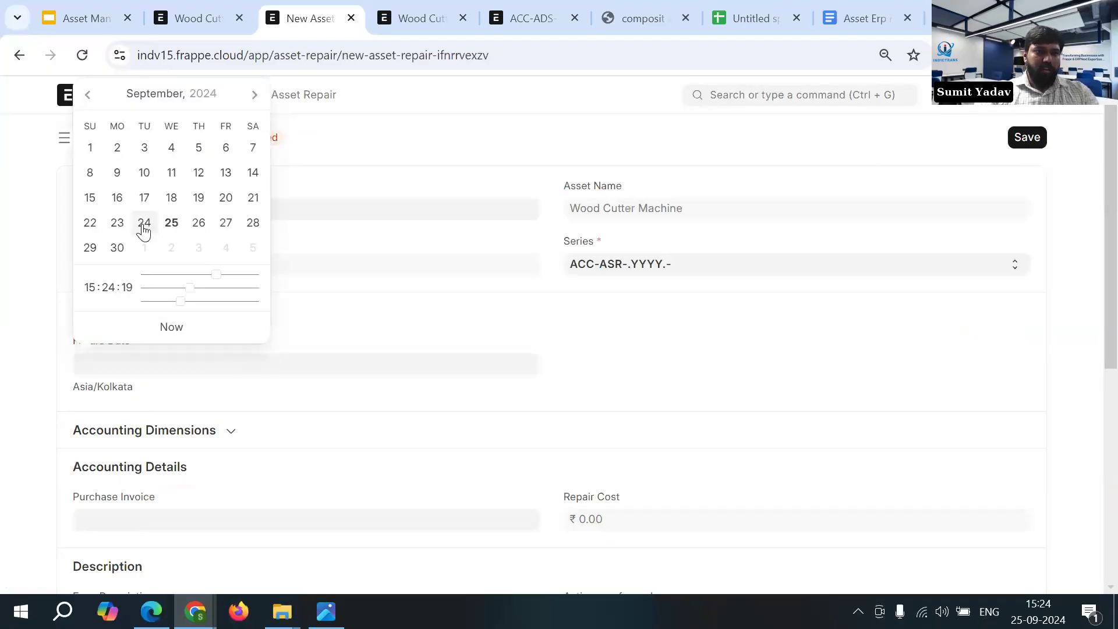
{"action": "left_click", "coordinate": [150, 402]}
{"action": "scroll", "coordinate": [210, 350], "scroll_direction": "down", "scroll_amount": 2}
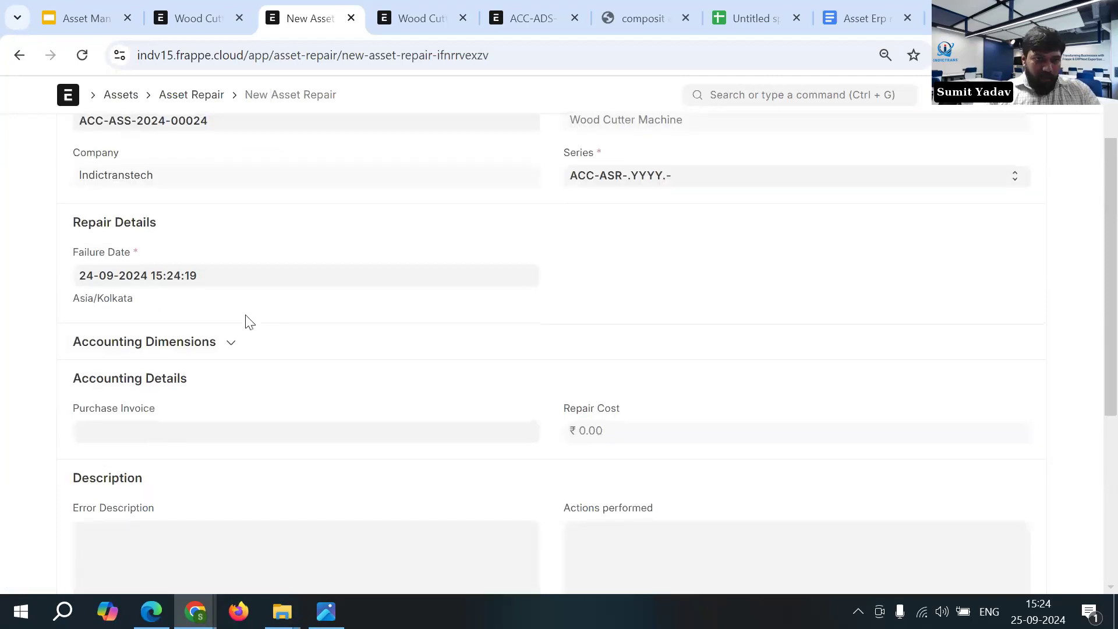
{"action": "scroll", "coordinate": [245, 320], "scroll_direction": "down", "scroll_amount": 3}
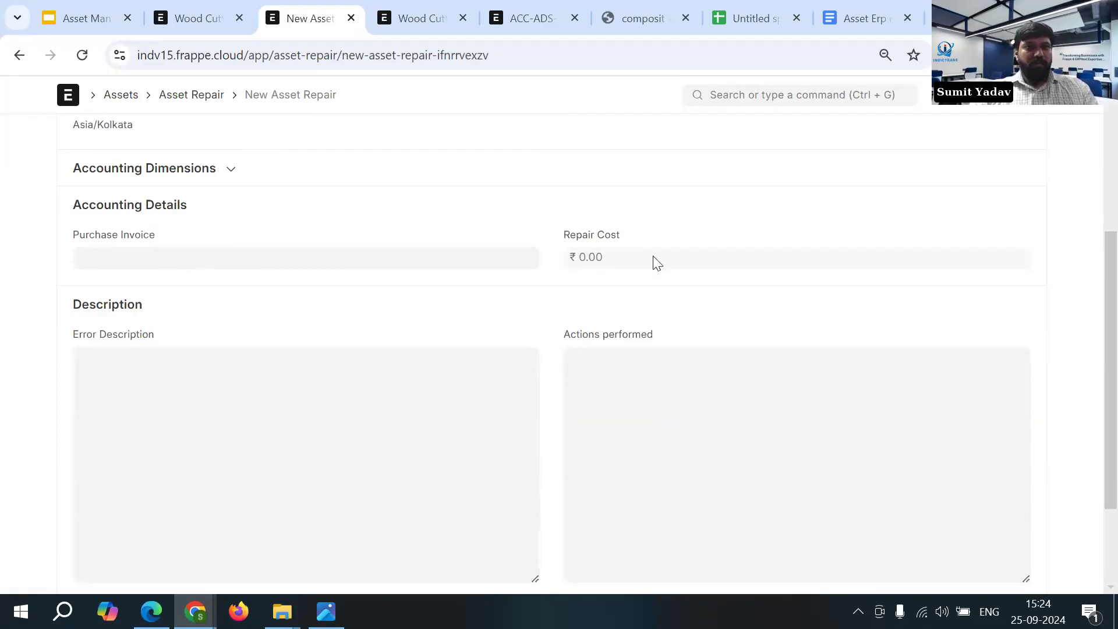
- Link purchase invoice PINV-24-00011 to the repair and enter "Wire Damage" as the error description
{"action": "left_click", "coordinate": [469, 265]}
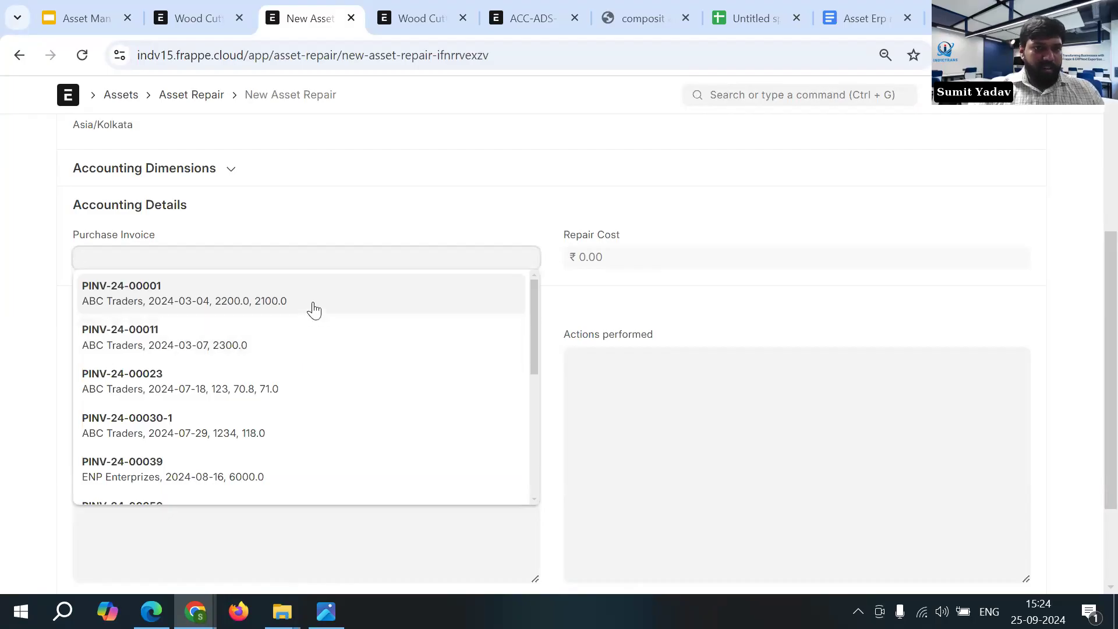
{"action": "left_click", "coordinate": [262, 340]}
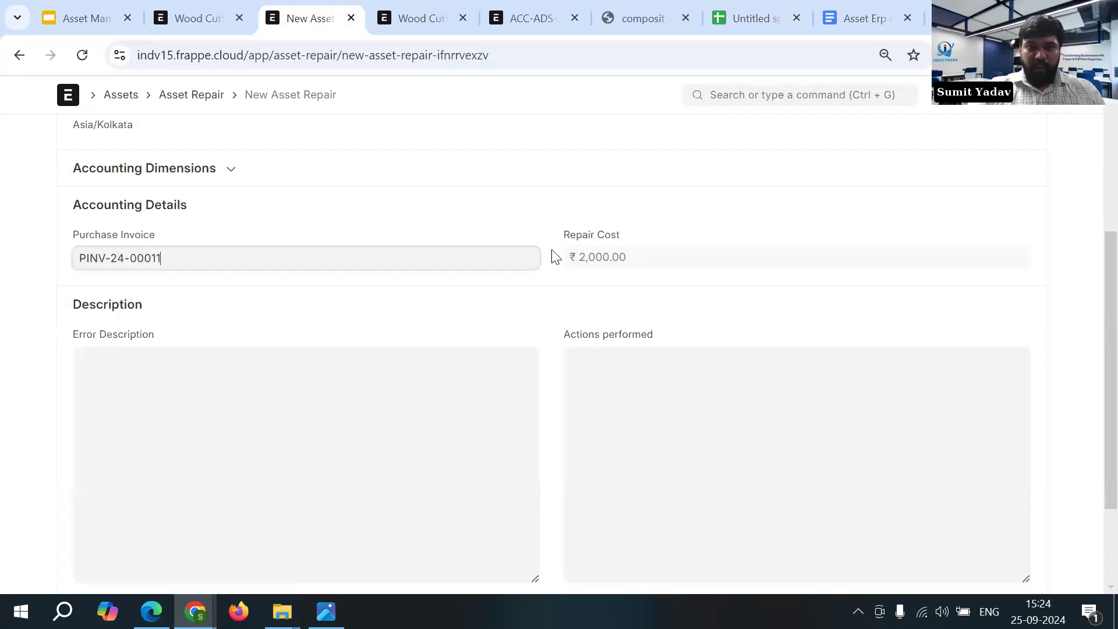
{"action": "left_click", "coordinate": [305, 407]}
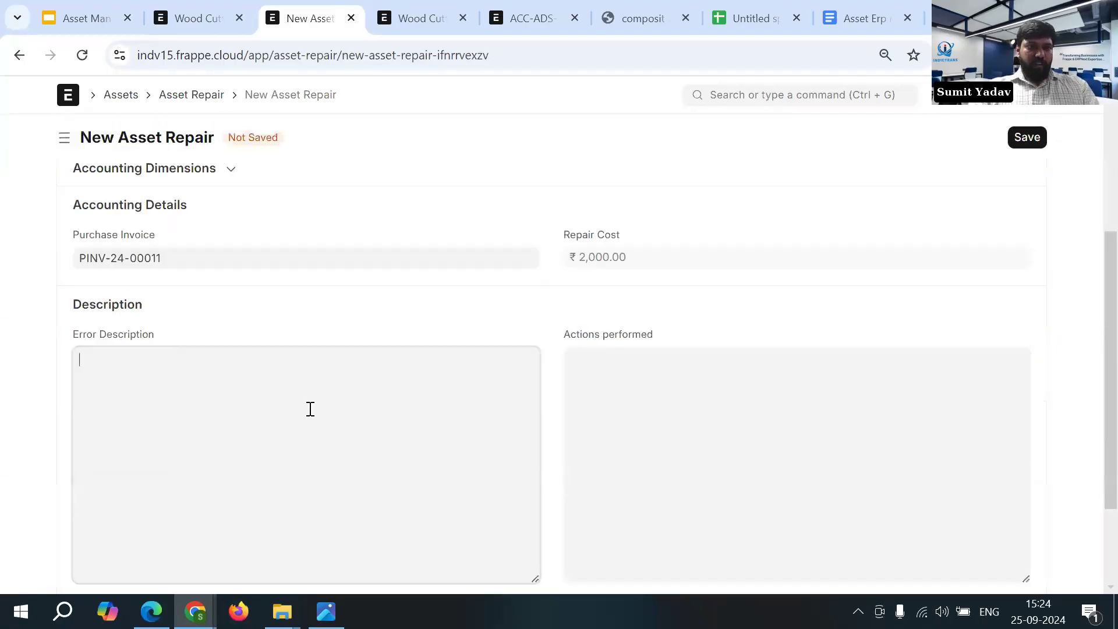
{"action": "type", "text": "Wi"}
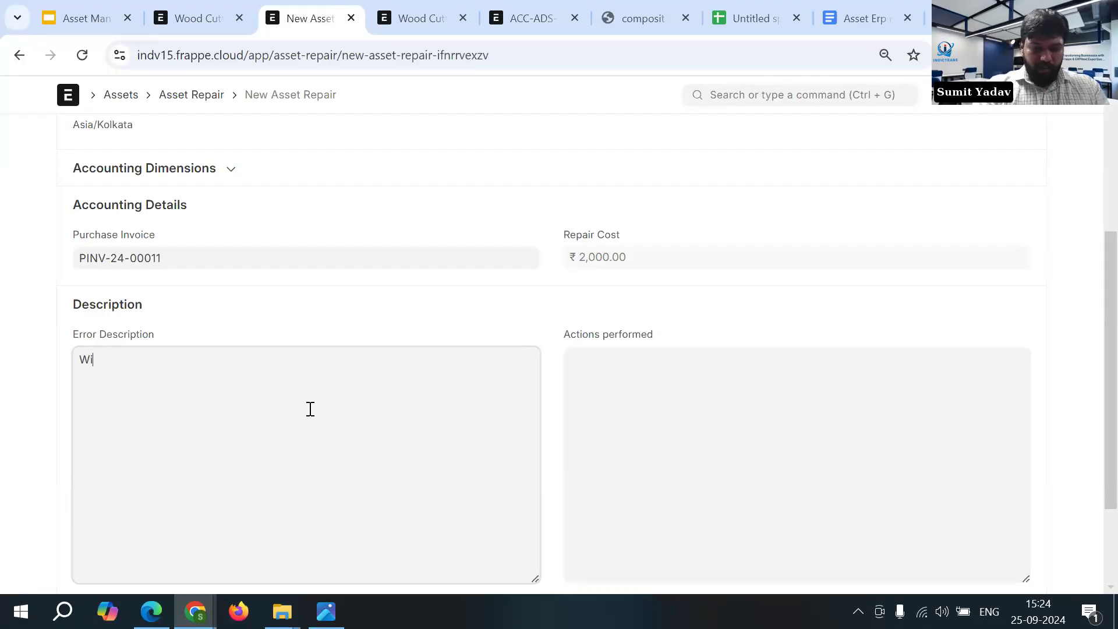
{"action": "type", "text": "re Damage"}
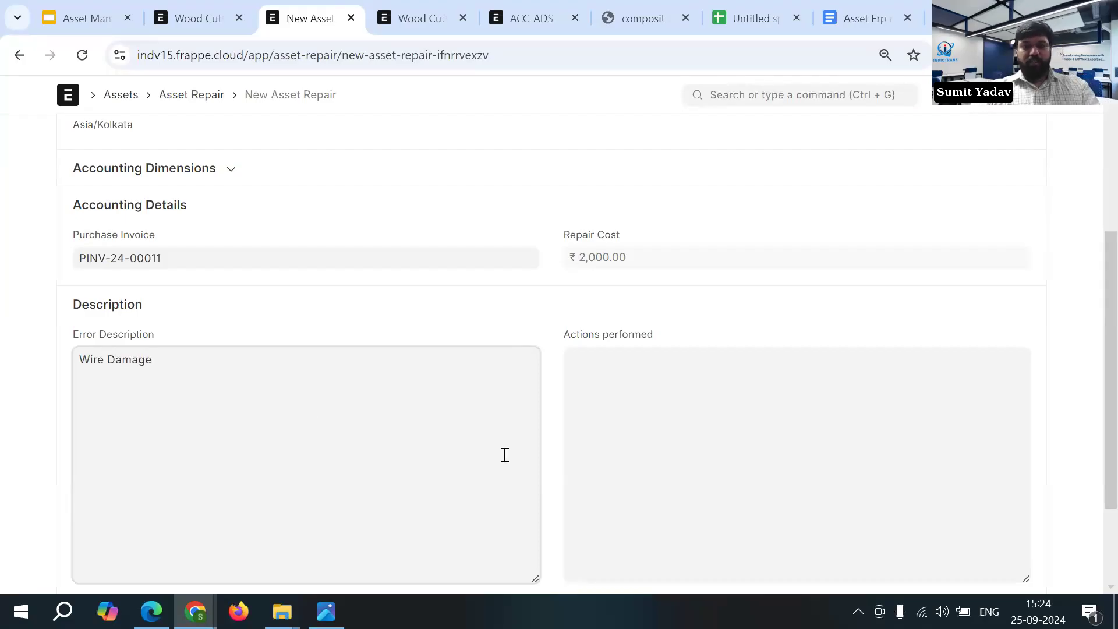
- Enter "Wire Changed" as the action performed and save the repair record
{"action": "left_click", "coordinate": [680, 436]}
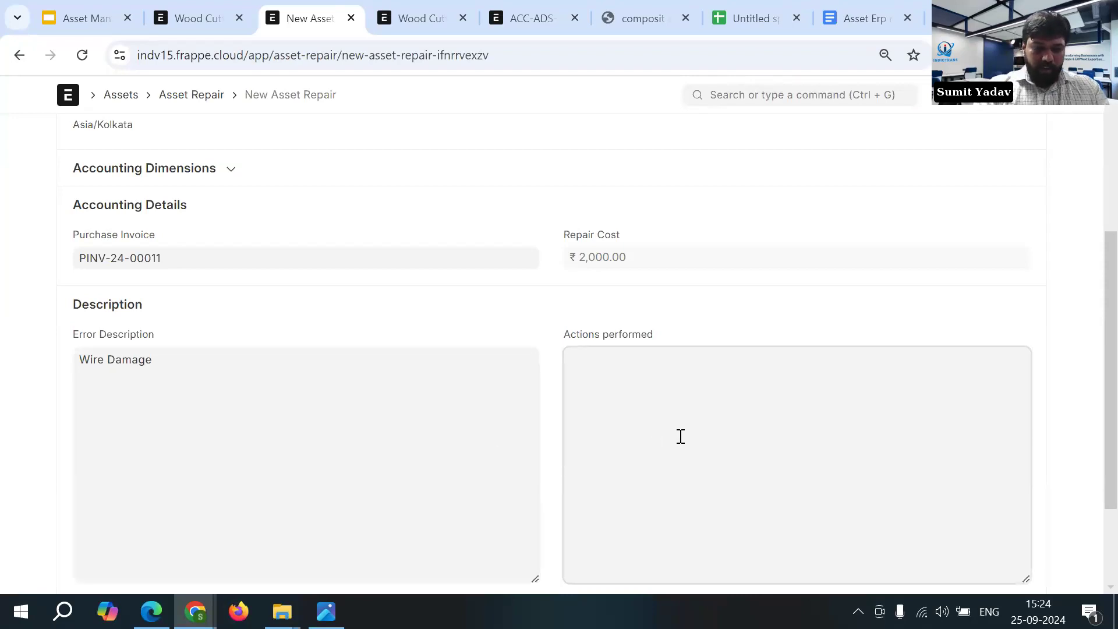
{"action": "type", "text": "Wire Changed"}
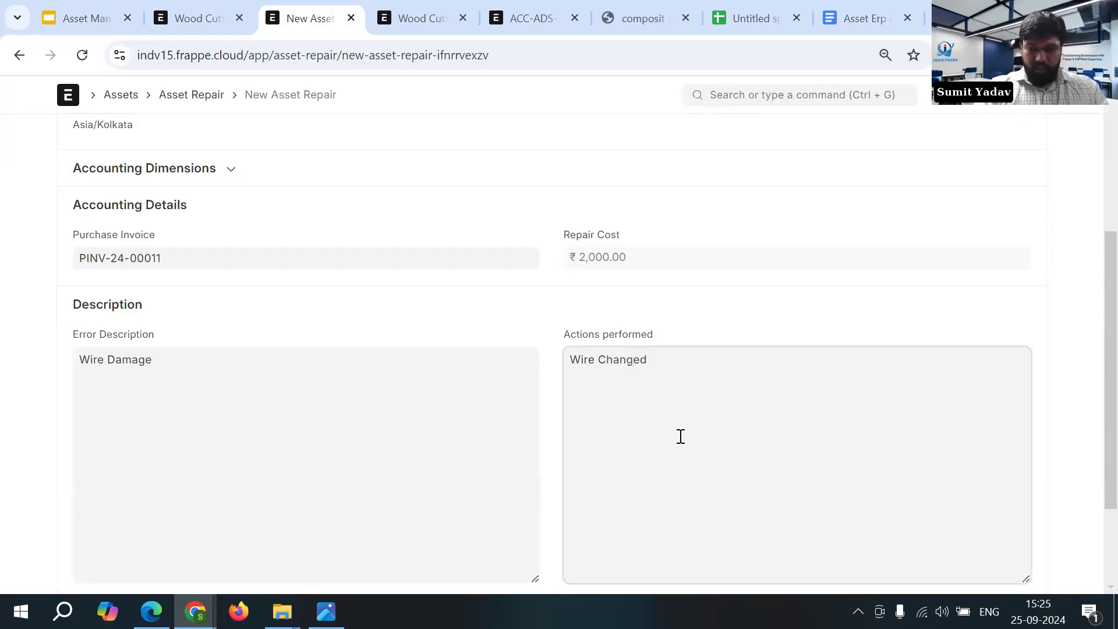
{"action": "scroll", "coordinate": [680, 435], "scroll_direction": "up", "scroll_amount": 5}
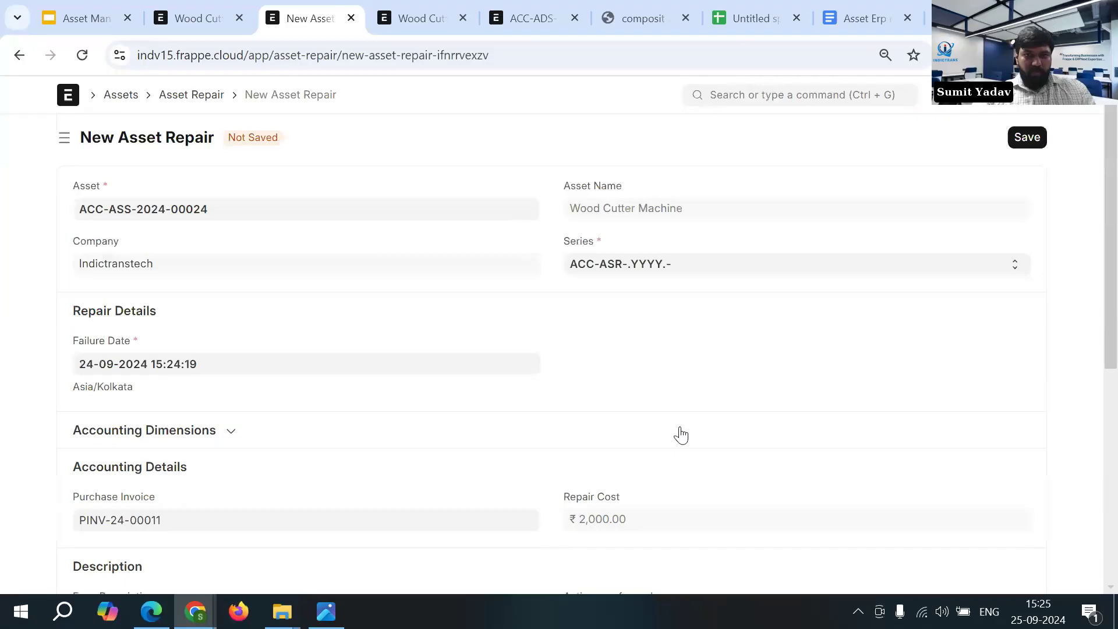
{"action": "left_click", "coordinate": [1028, 140]}
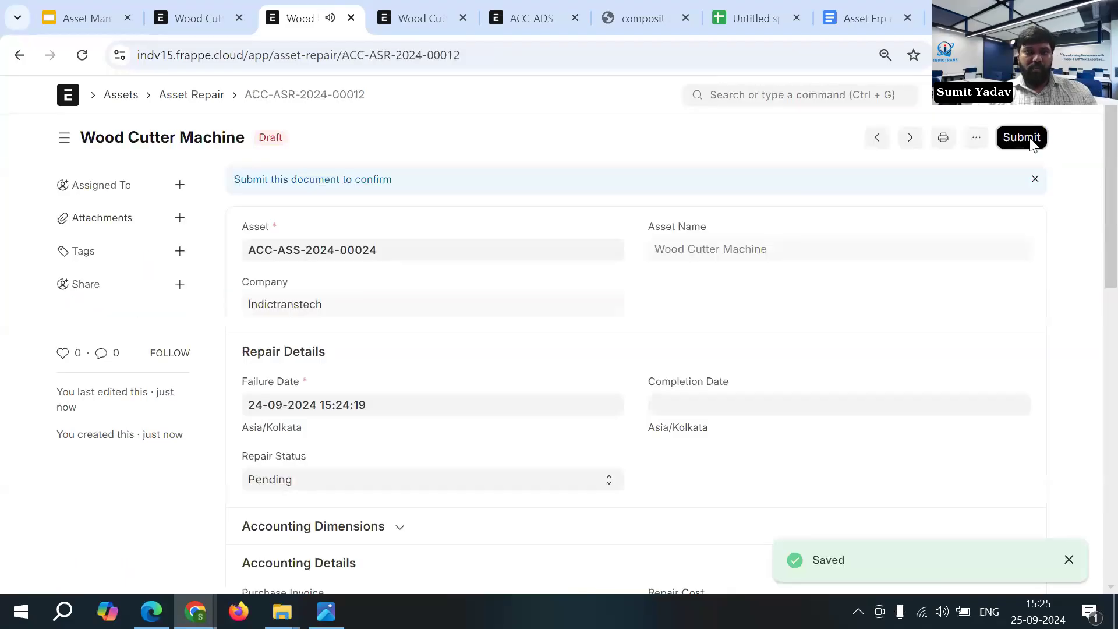
- Try to submit the repair record with its status still Pending
{"action": "left_click", "coordinate": [1024, 138]}
{"action": "left_click", "coordinate": [757, 219]}
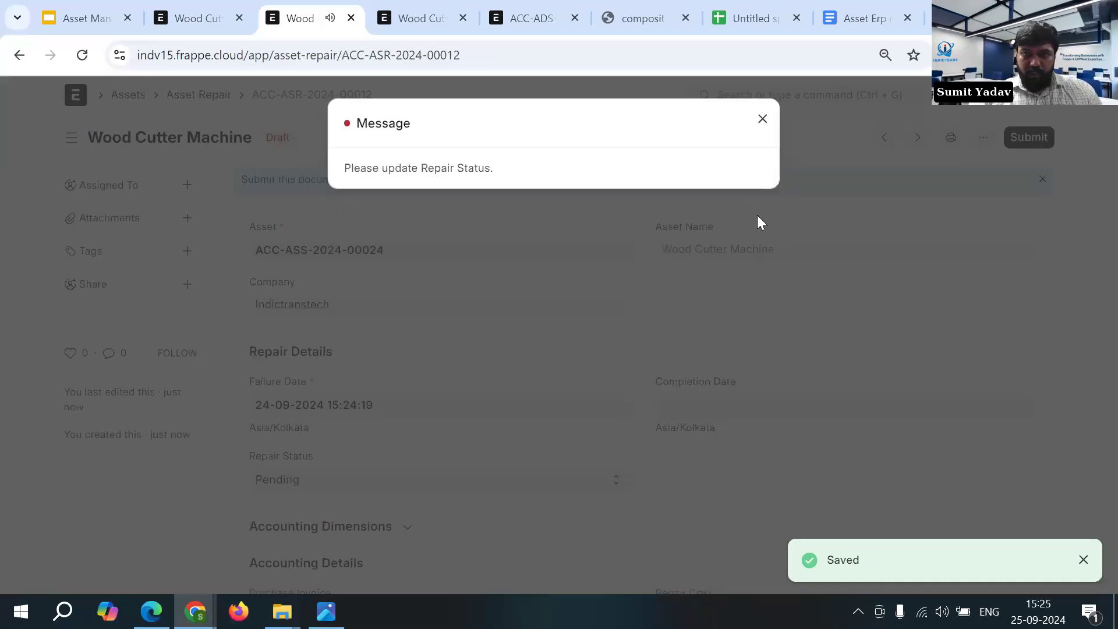
{"action": "left_click", "coordinate": [733, 232]}
- Set the repair status to Completed, then save and submit the repair record
{"action": "scroll", "coordinate": [696, 327], "scroll_direction": "down", "scroll_amount": 1}
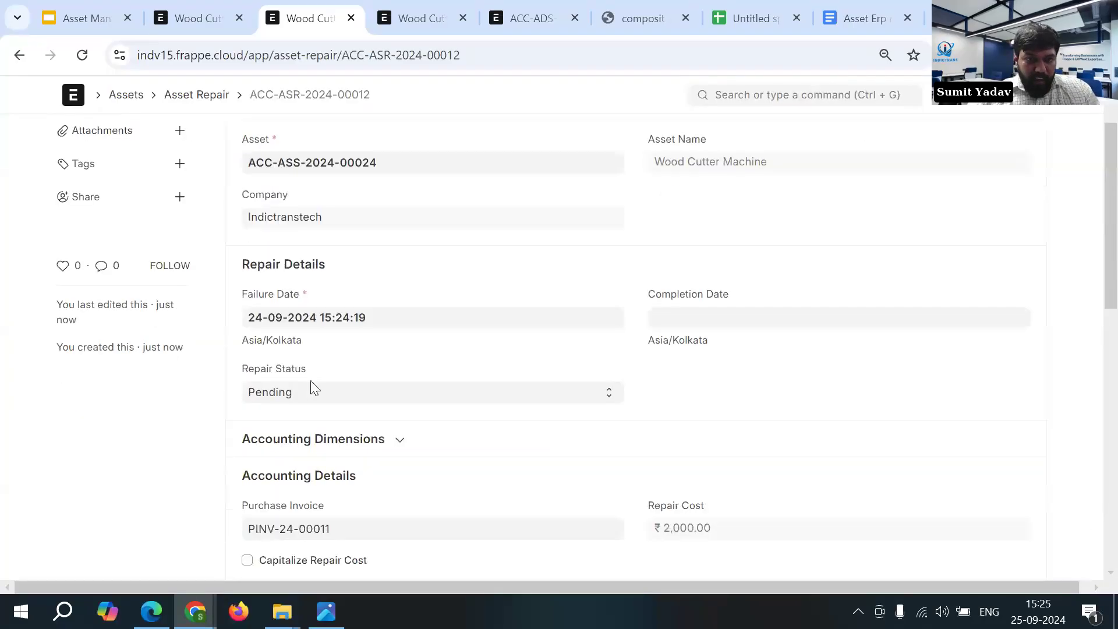
{"action": "left_click_drag", "start_coordinate": [239, 382], "coordinate": [303, 387]}
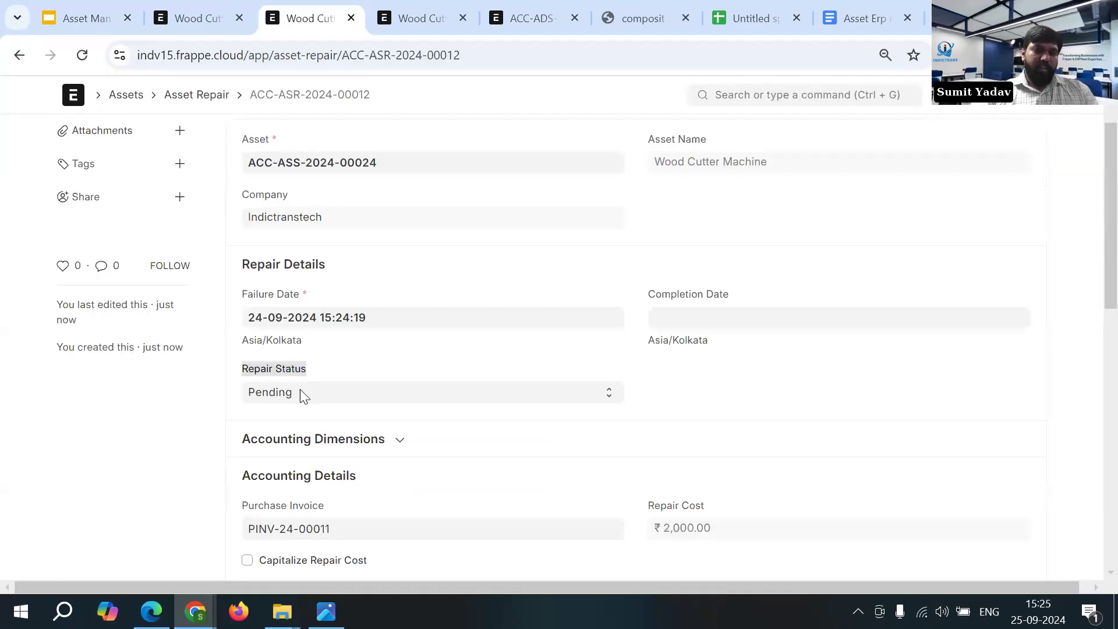
{"action": "left_click", "coordinate": [336, 401]}
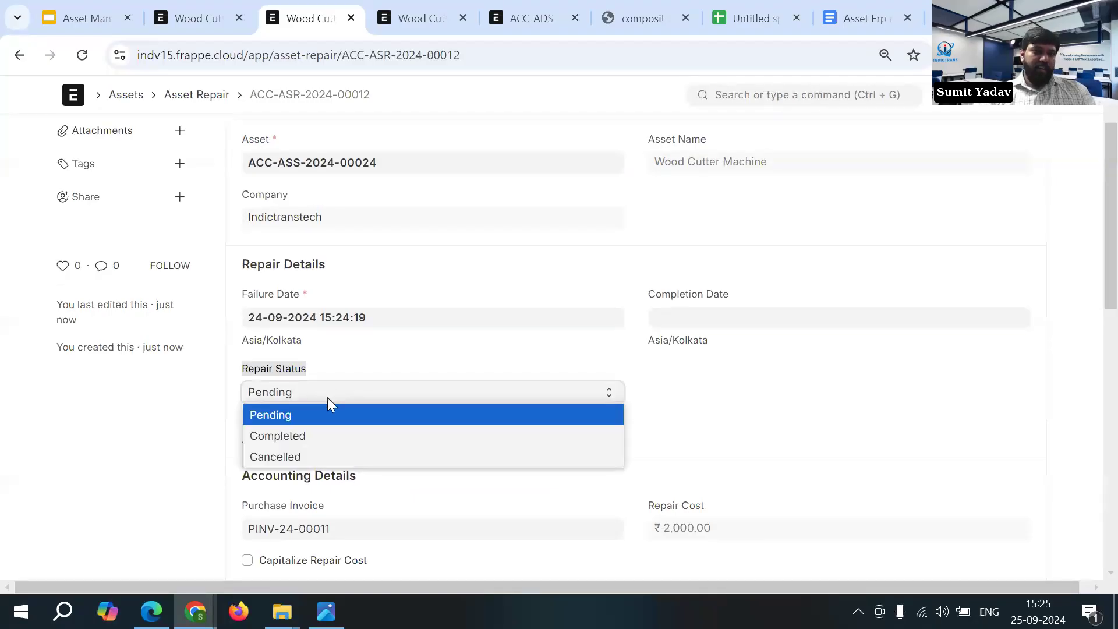
{"action": "left_click", "coordinate": [315, 434]}
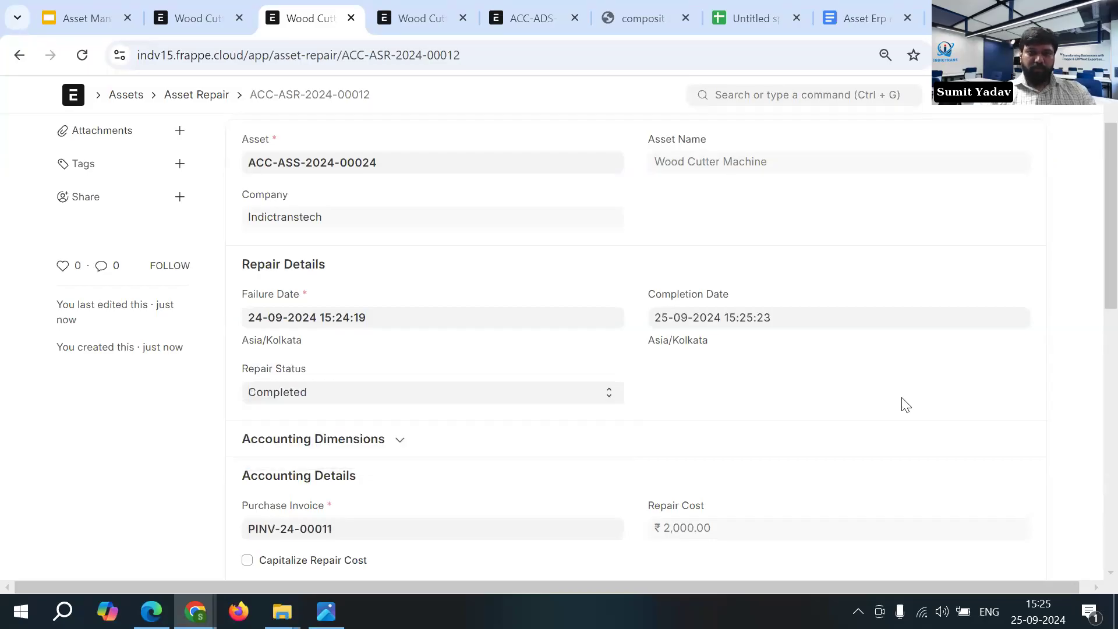
{"action": "scroll", "coordinate": [1047, 190], "scroll_direction": "up", "scroll_amount": 2}
{"action": "left_click", "coordinate": [1027, 137]}
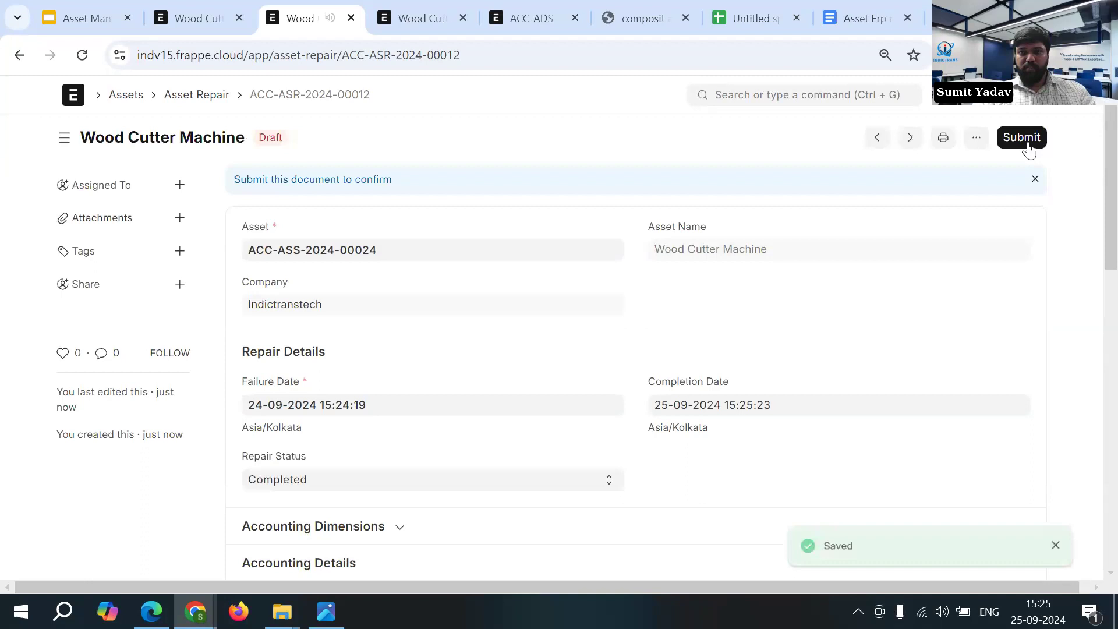
{"action": "left_click", "coordinate": [1029, 138]}
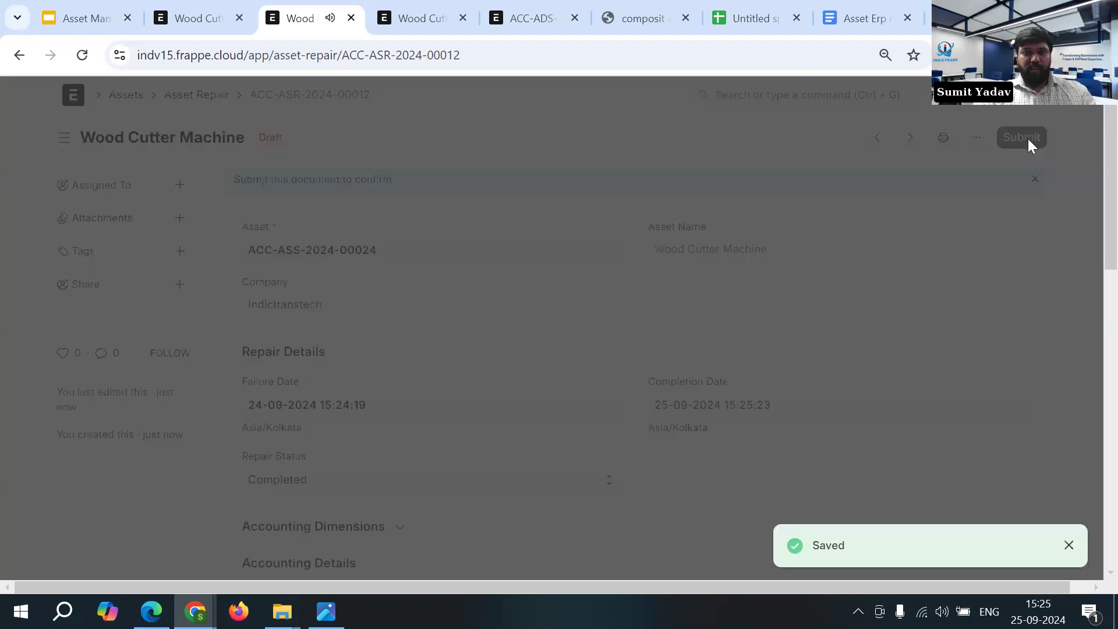
{"action": "left_click", "coordinate": [752, 221]}
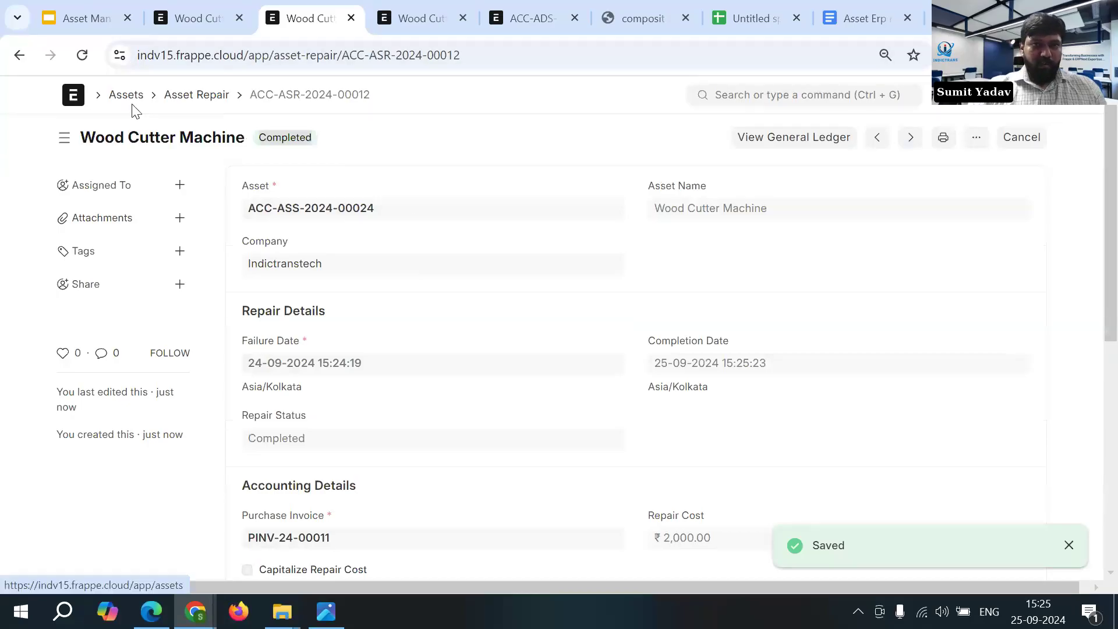
- Close the repair page and start an asset value adjustment from the Wood Cutter Machine asset
{"action": "left_click", "coordinate": [351, 18]}
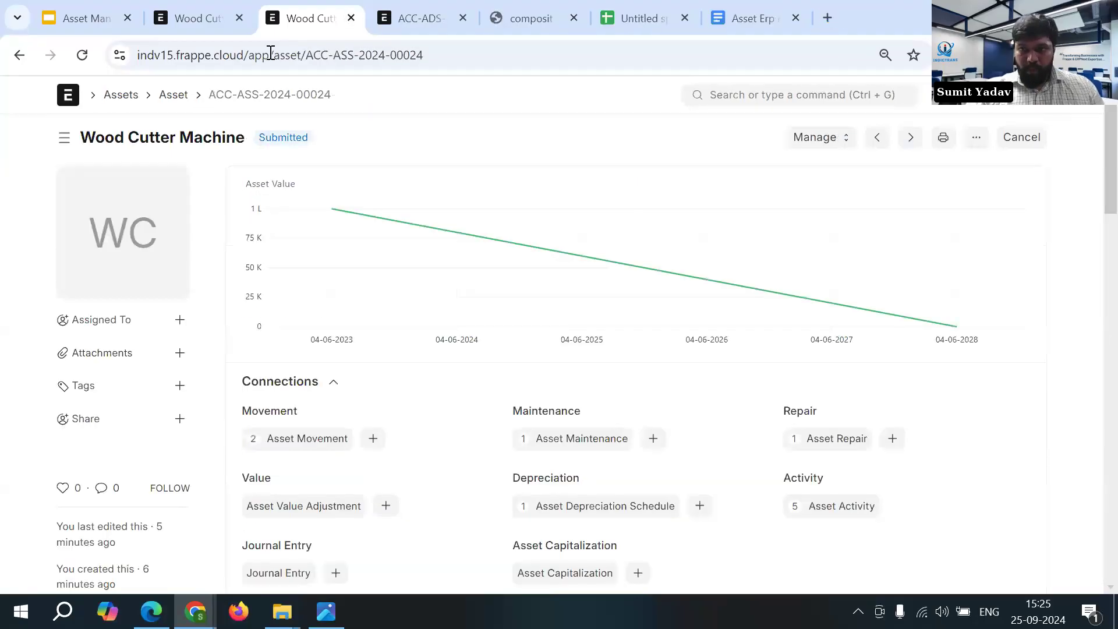
{"action": "left_click", "coordinate": [828, 140]}
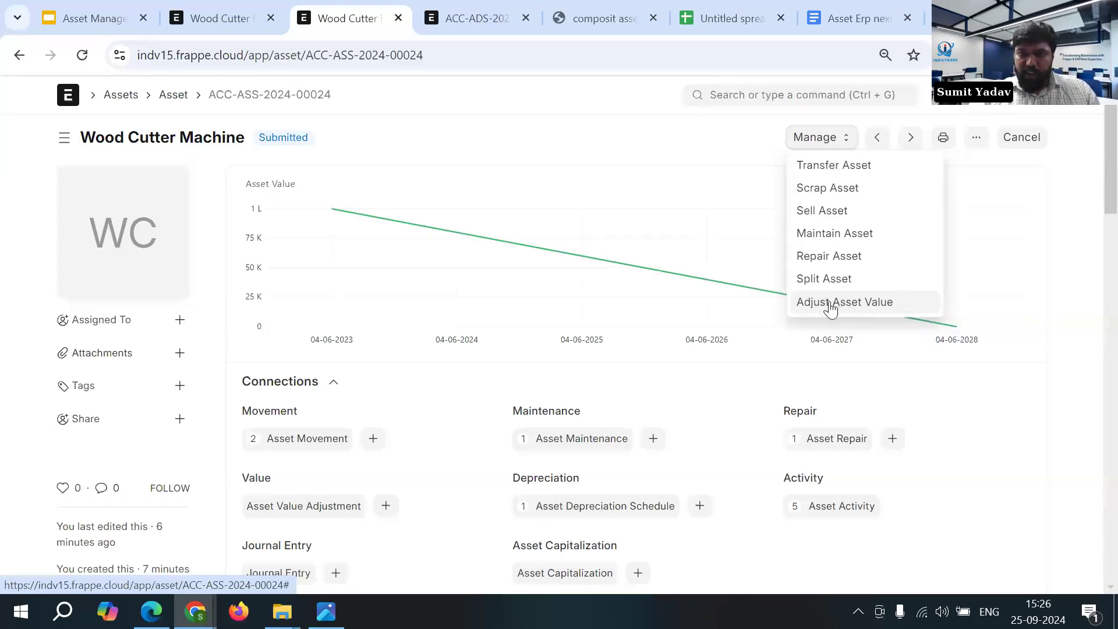
{"action": "left_click", "coordinate": [736, 367]}
{"action": "scroll", "coordinate": [379, 345], "scroll_direction": "down", "scroll_amount": 3}
{"action": "scroll", "coordinate": [857, 187], "scroll_direction": "up", "scroll_amount": 3}
{"action": "left_click", "coordinate": [832, 143]}
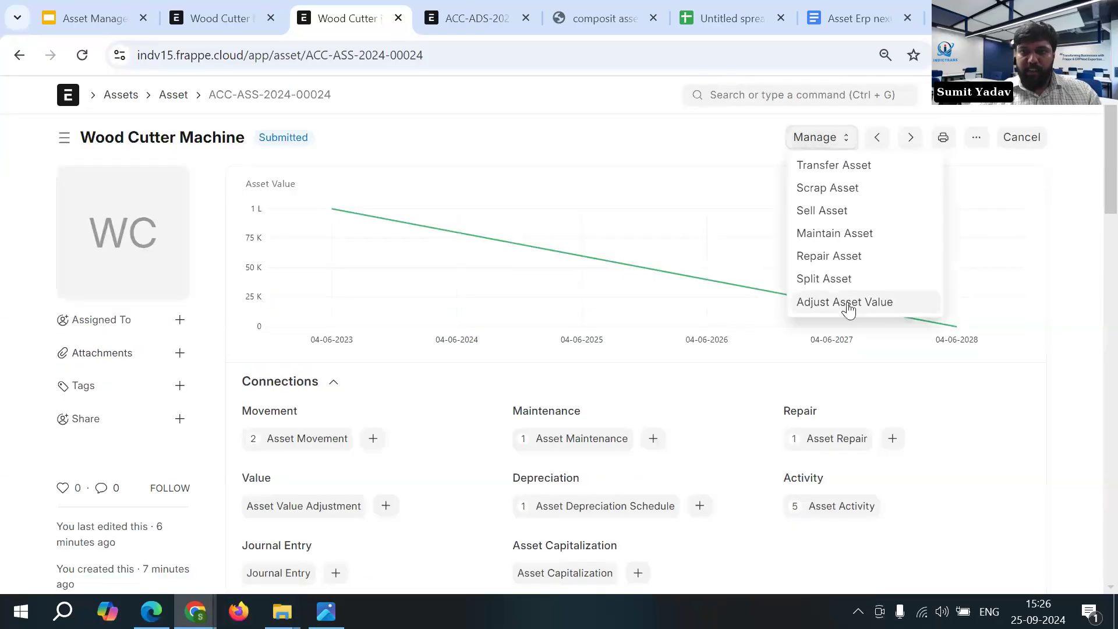
{"action": "left_click", "coordinate": [849, 307]}
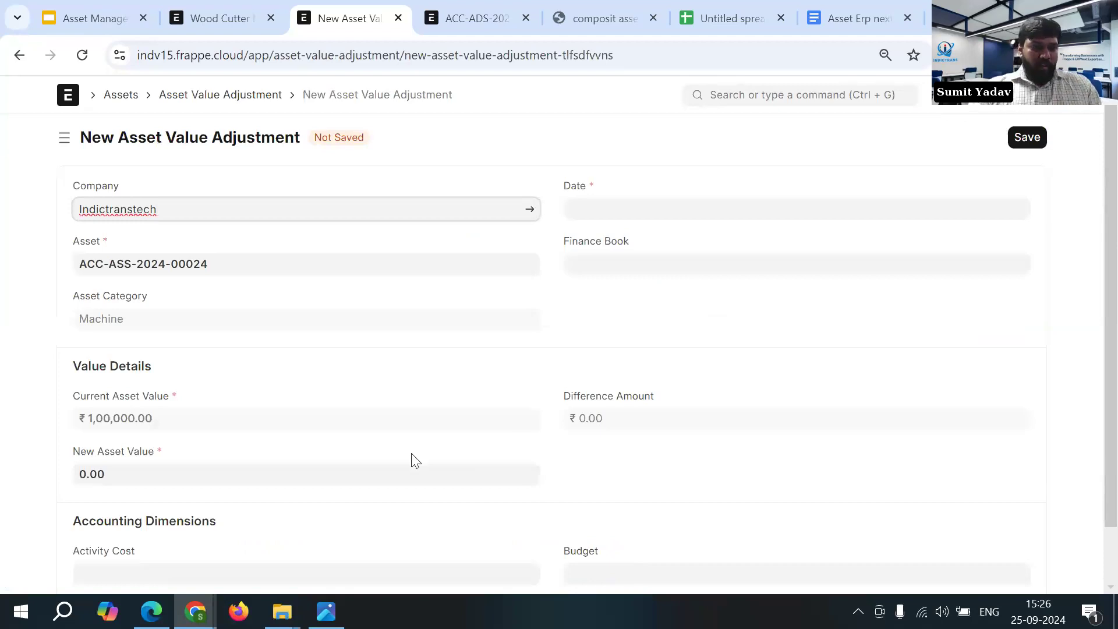
- Set the new asset value to 90,000 in the value adjustment
{"action": "scroll", "coordinate": [412, 455], "scroll_direction": "down", "scroll_amount": 1}
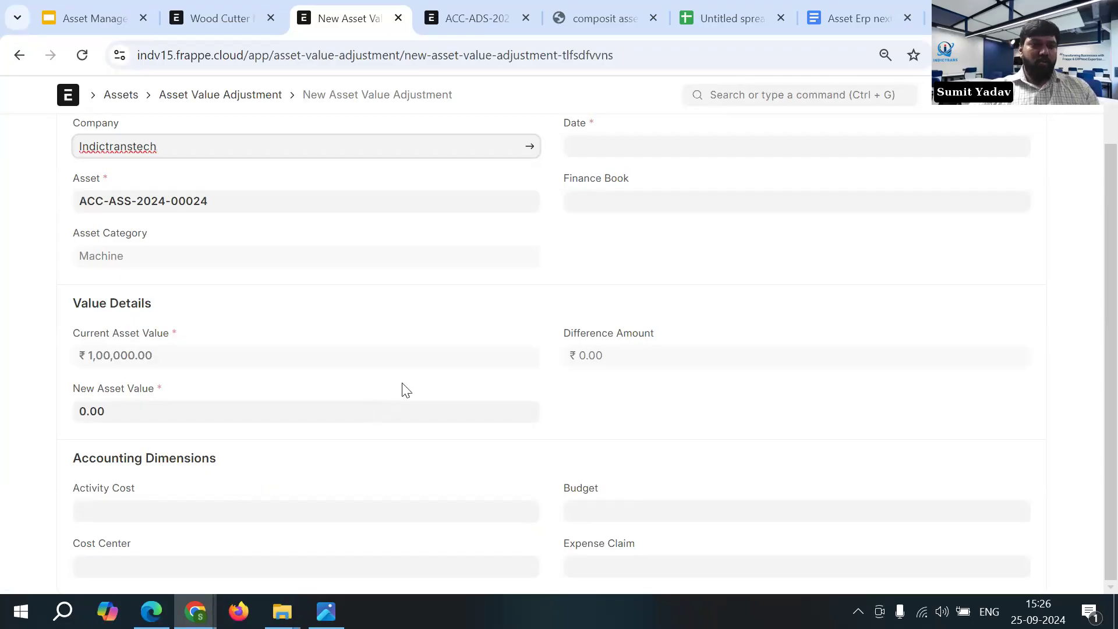
{"action": "left_click", "coordinate": [308, 410]}
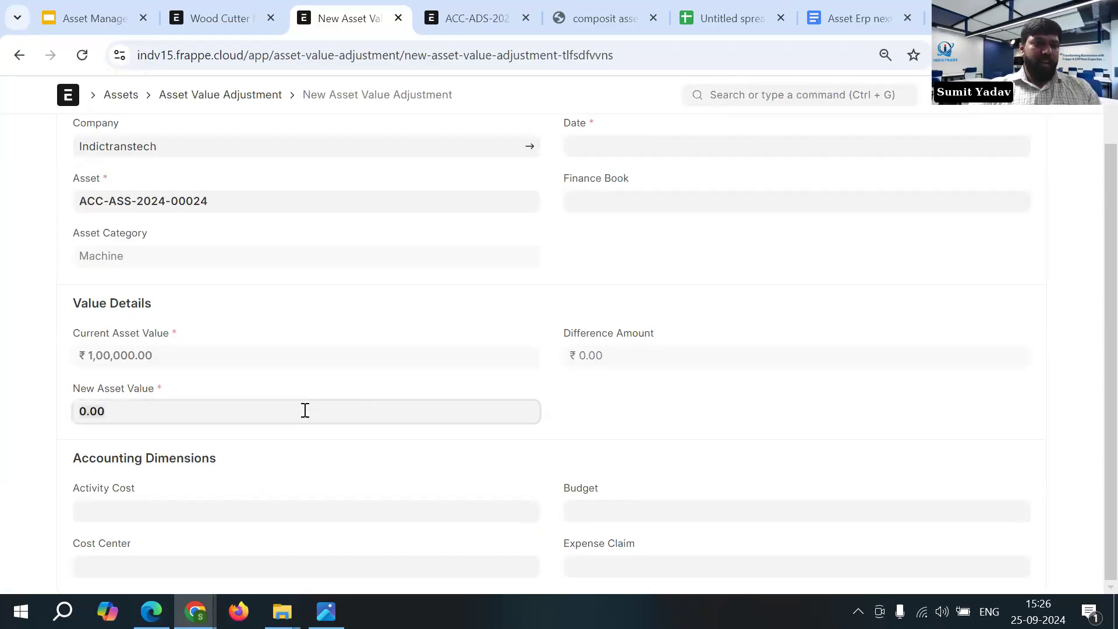
{"action": "key", "text": "ctrl+a"}
{"action": "key", "text": "BackSpace"}
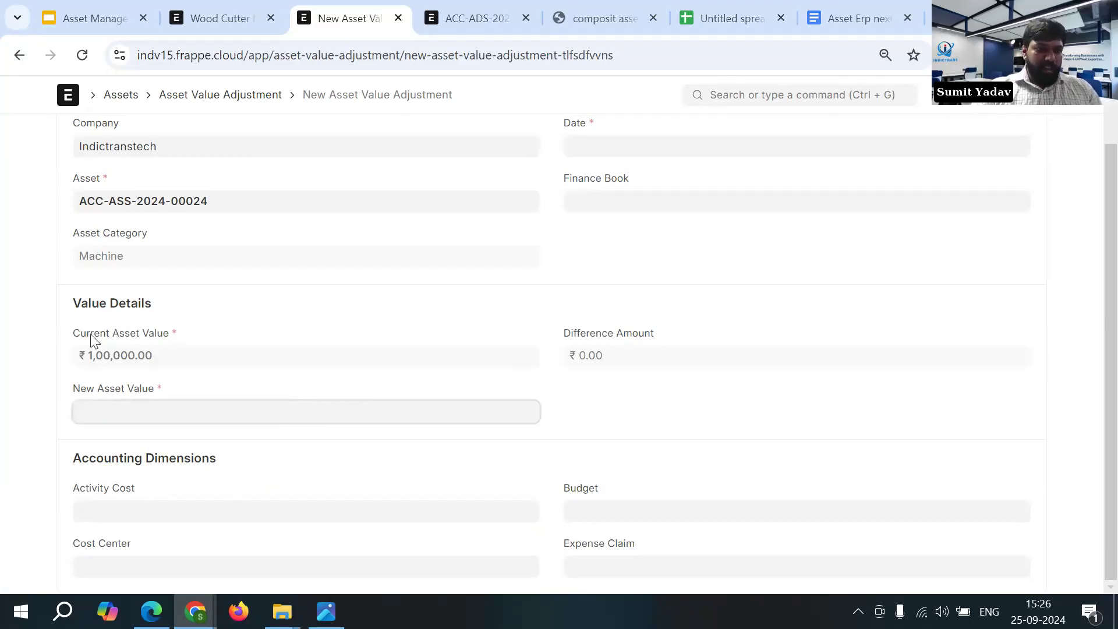
{"action": "left_click_drag", "start_coordinate": [76, 339], "coordinate": [158, 371]}
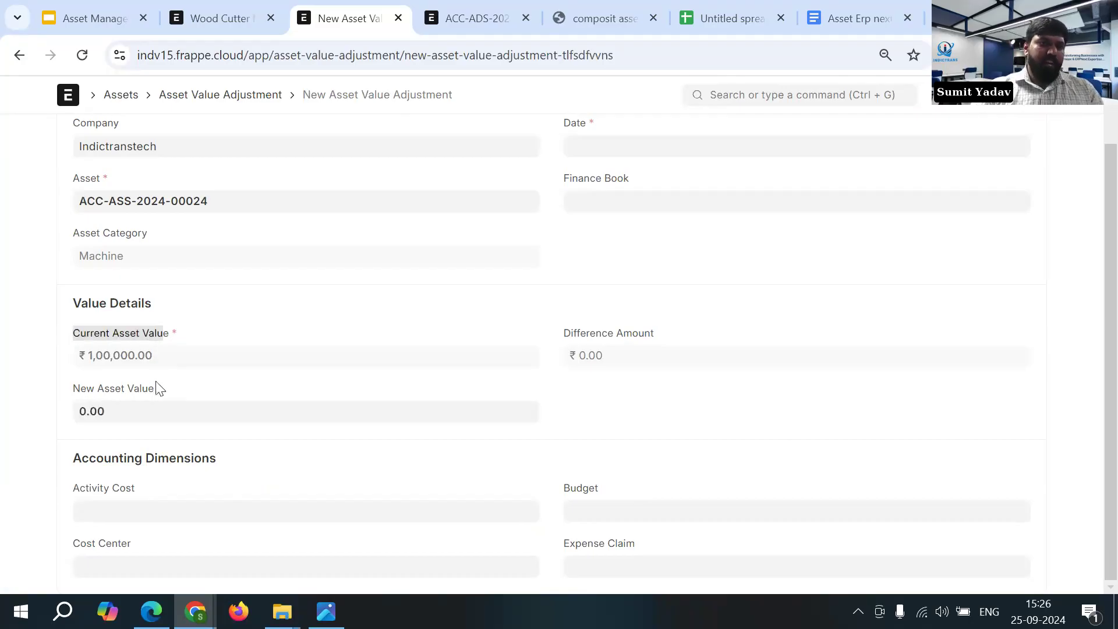
{"action": "left_click", "coordinate": [155, 414]}
{"action": "key", "text": "ctrl+a"}
{"action": "key", "text": "BackSpace"}
{"action": "type", "text": "9000"}
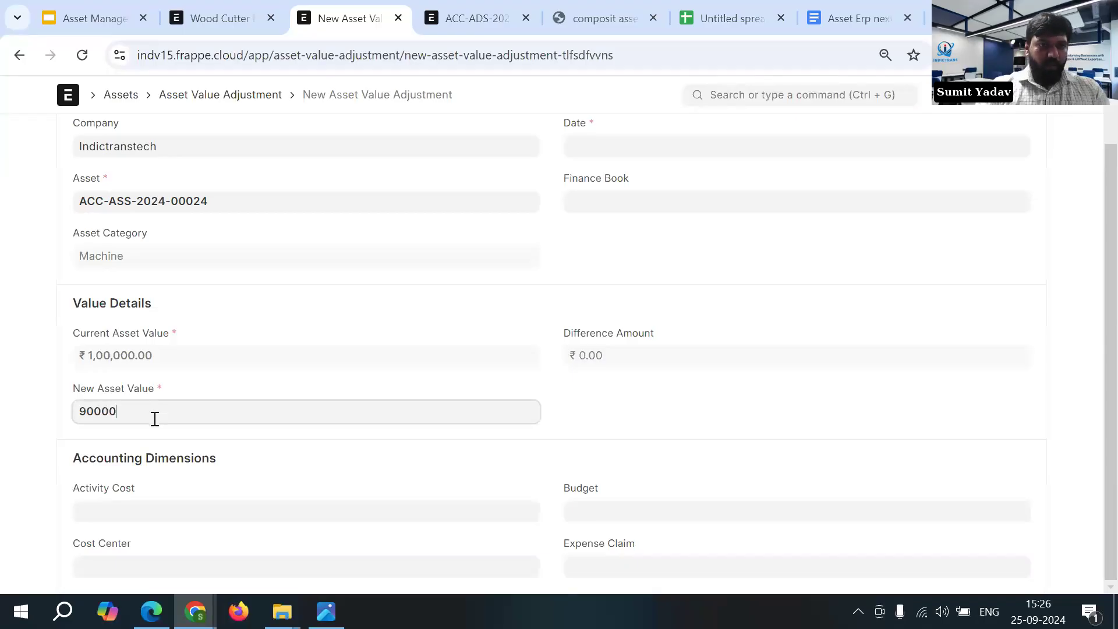
{"action": "left_click", "coordinate": [47, 424]}
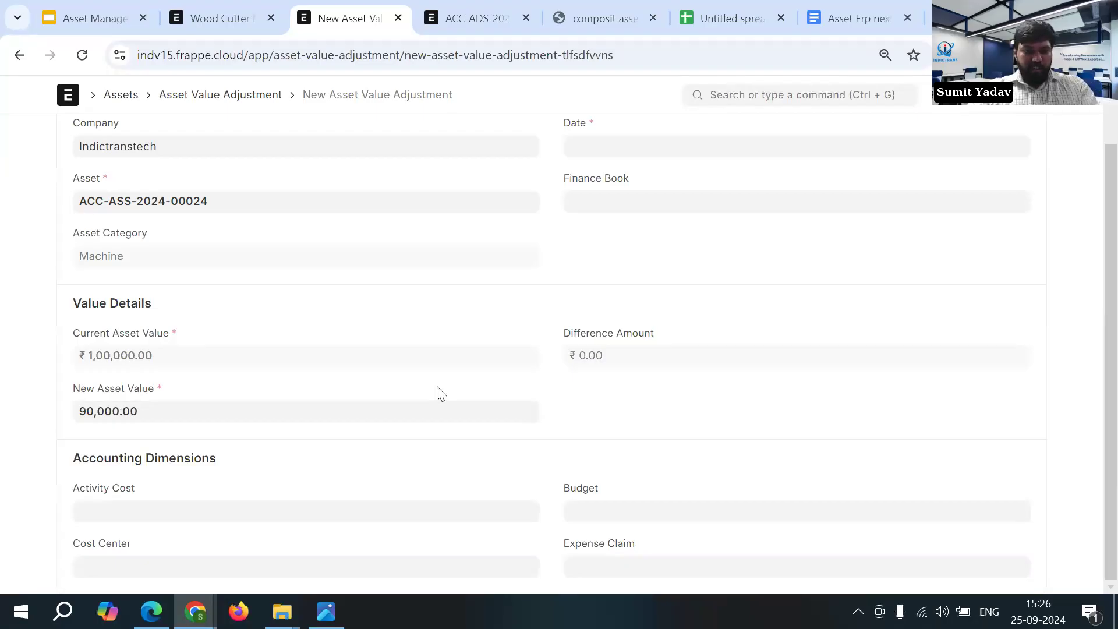
- Set the value adjustment's date to 25-09-2024 and save the record
{"action": "key", "text": "ctrl+s"}
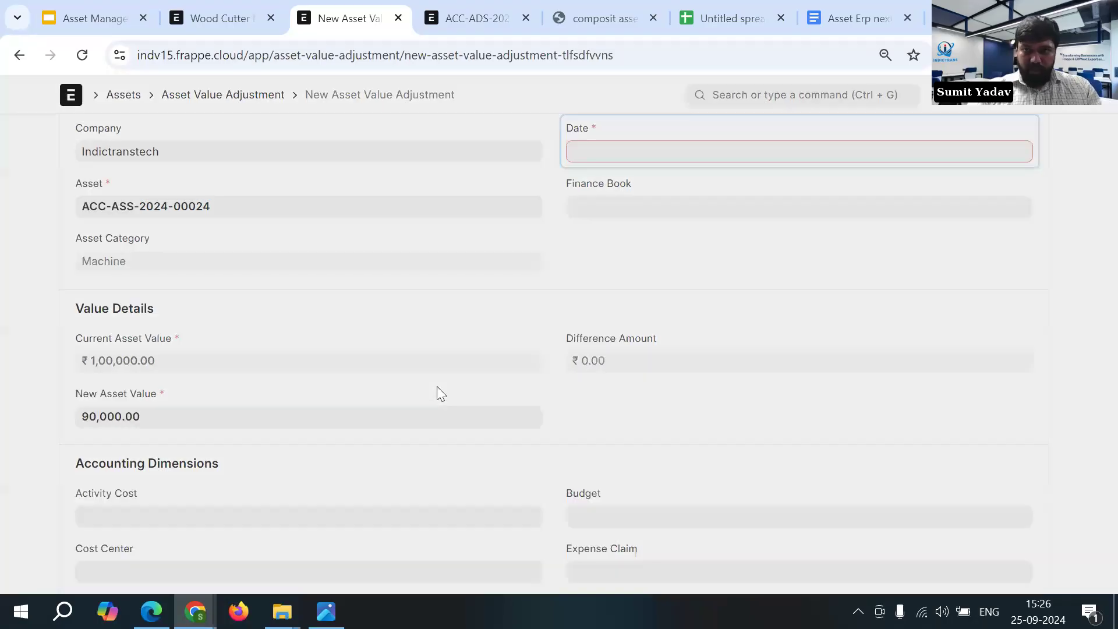
{"action": "key", "text": "Escape"}
{"action": "left_click", "coordinate": [669, 203]}
{"action": "left_click", "coordinate": [664, 429]}
{"action": "scroll", "coordinate": [643, 366], "scroll_direction": "down", "scroll_amount": 1}
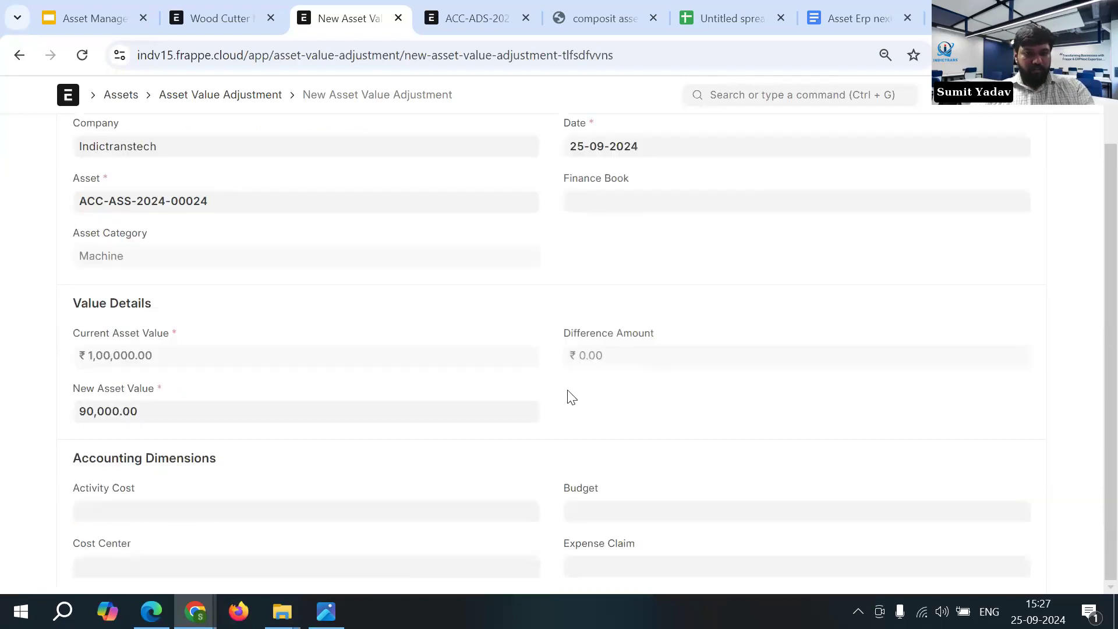
{"action": "key", "text": "ctrl+s"}
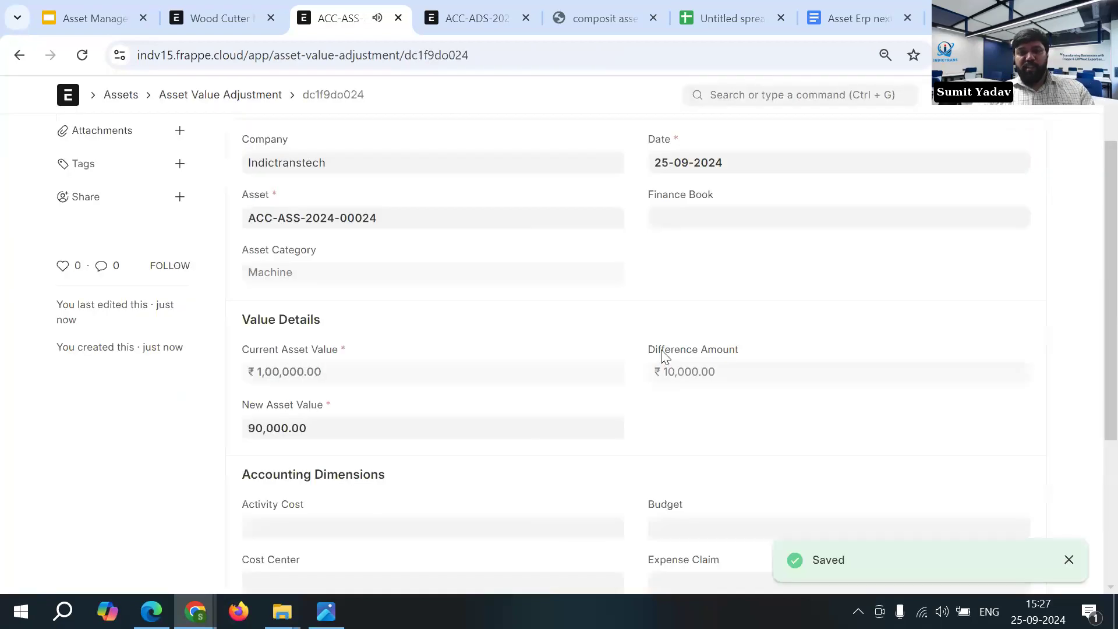
- Check the difference amount and submit the asset value adjustment
{"action": "left_click_drag", "start_coordinate": [645, 354], "coordinate": [753, 360]}
{"action": "left_click_drag", "start_coordinate": [654, 375], "coordinate": [722, 378]}
{"action": "left_click", "coordinate": [722, 375]}
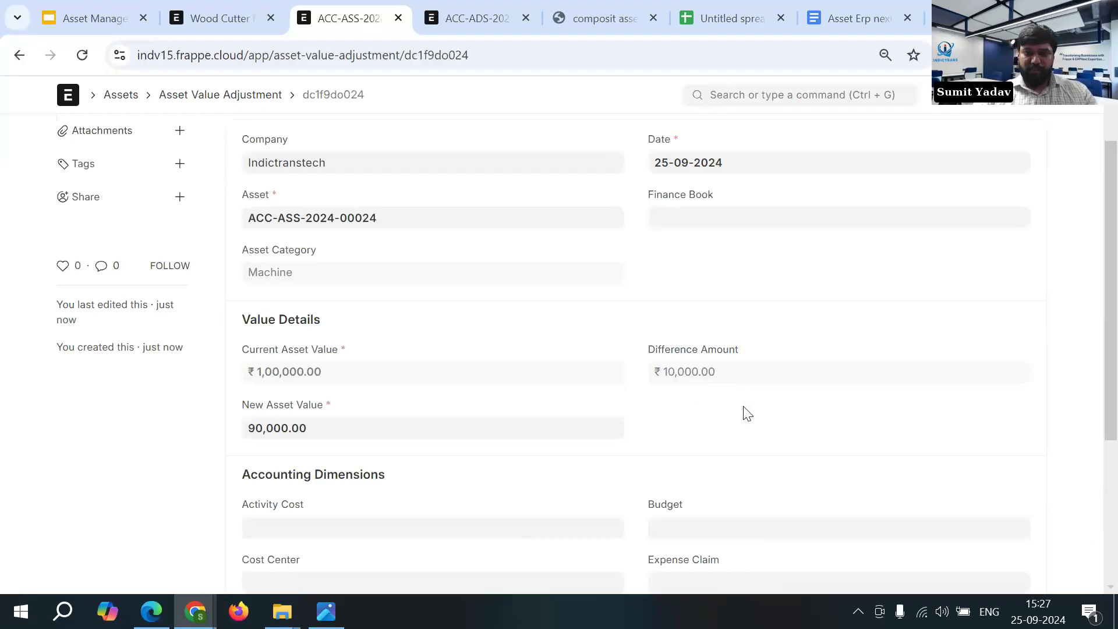
{"action": "scroll", "coordinate": [743, 411], "scroll_direction": "up", "scroll_amount": 3}
{"action": "left_click", "coordinate": [1034, 137]}
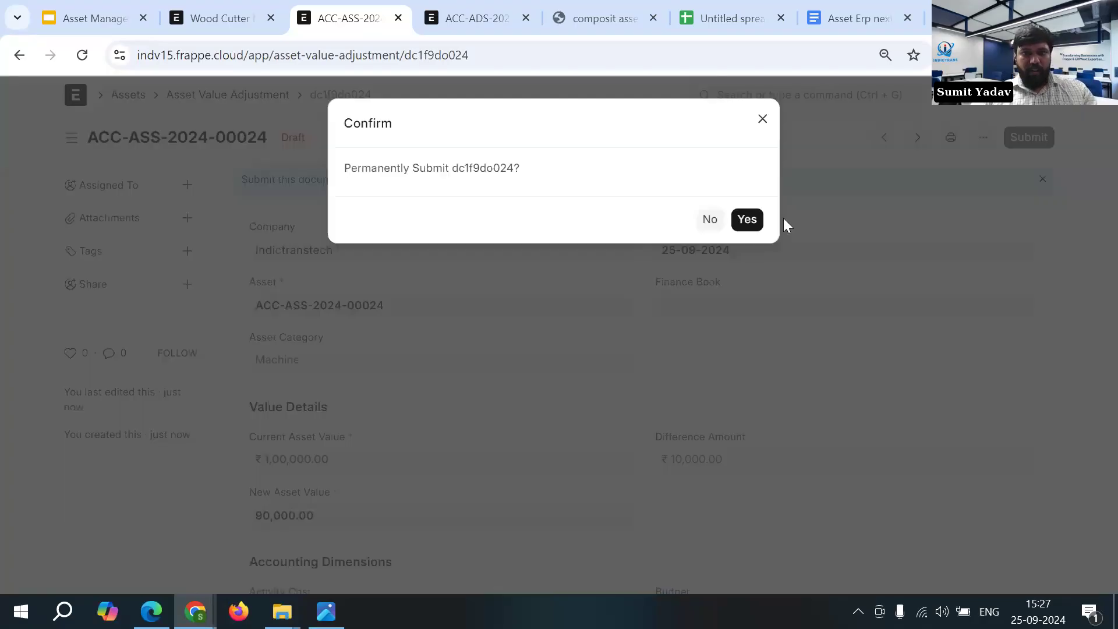
{"action": "left_click", "coordinate": [744, 219]}
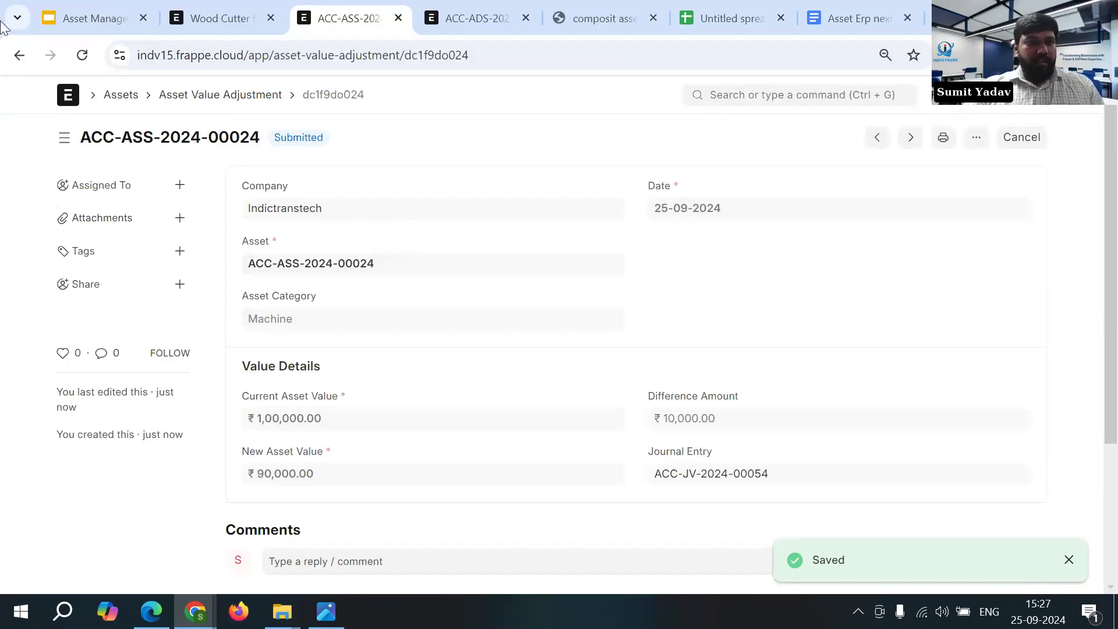
- Return to the Wood Cutter Machine asset and open the list of its depreciation schedules
{"action": "left_click", "coordinate": [19, 56]}
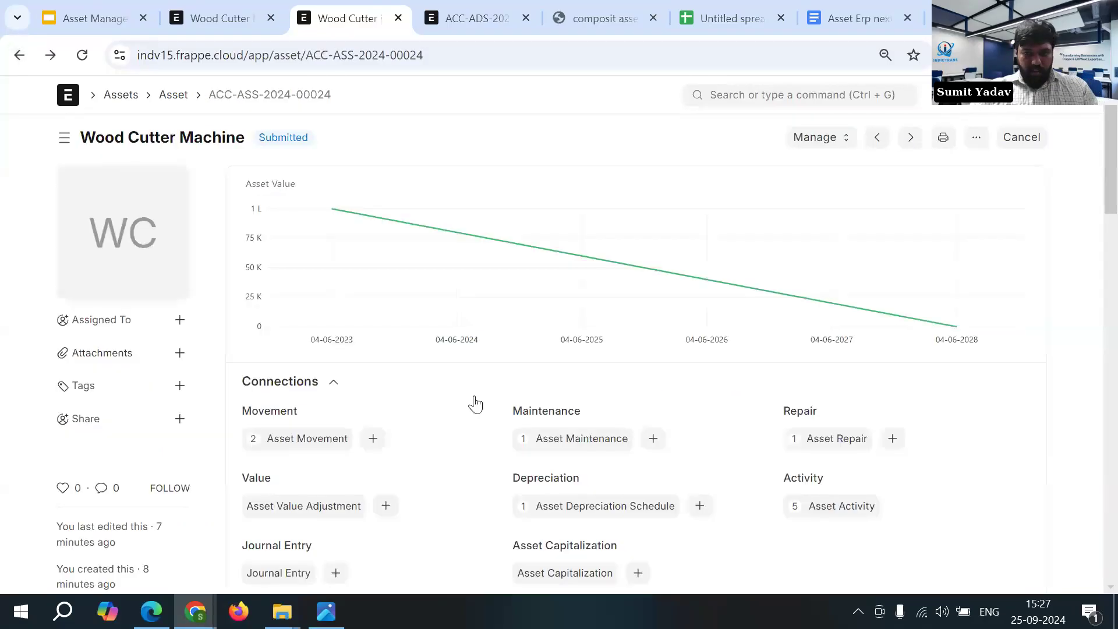
{"action": "scroll", "coordinate": [637, 423], "scroll_direction": "down", "scroll_amount": 1}
{"action": "left_click", "coordinate": [636, 420]}
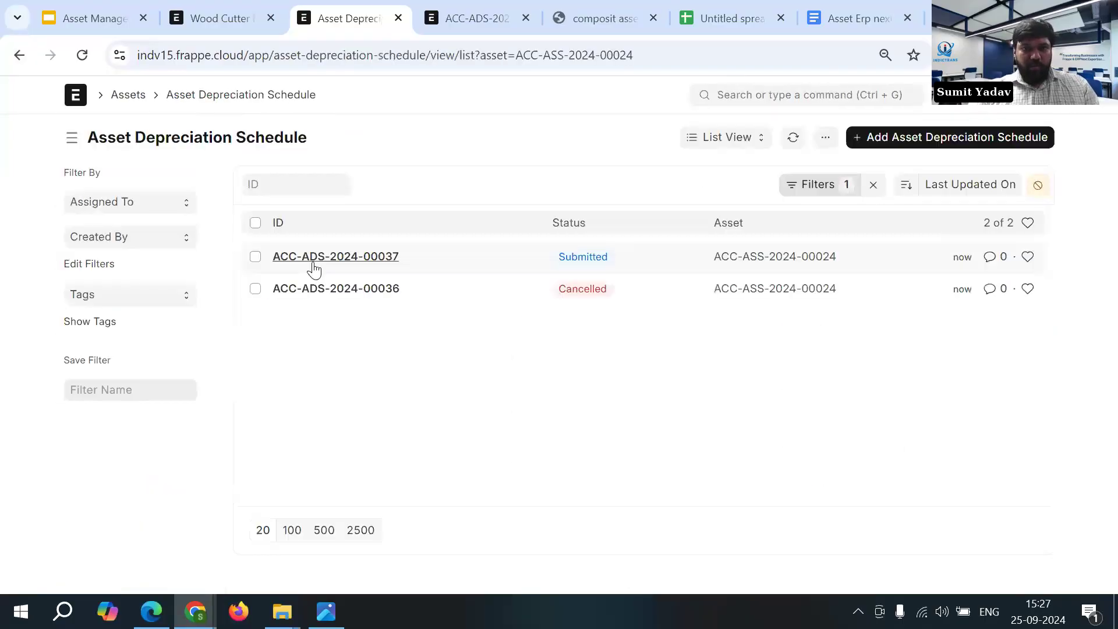
- Review the asset's cancelled depreciation schedule ACC-ADS-2024-00036 and submitted schedule ACC-ADS-2024-00037, and clear the asset filter from the schedule list
{"action": "left_click", "coordinate": [357, 289]}
{"action": "scroll", "coordinate": [443, 373], "scroll_direction": "down", "scroll_amount": 2}
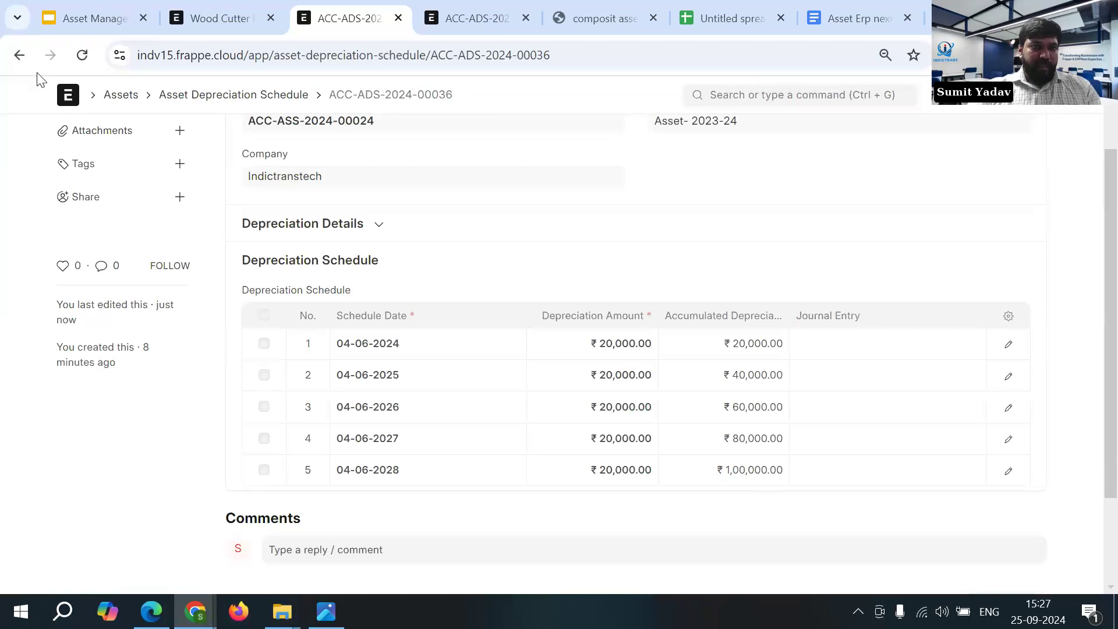
{"action": "left_click", "coordinate": [19, 55]}
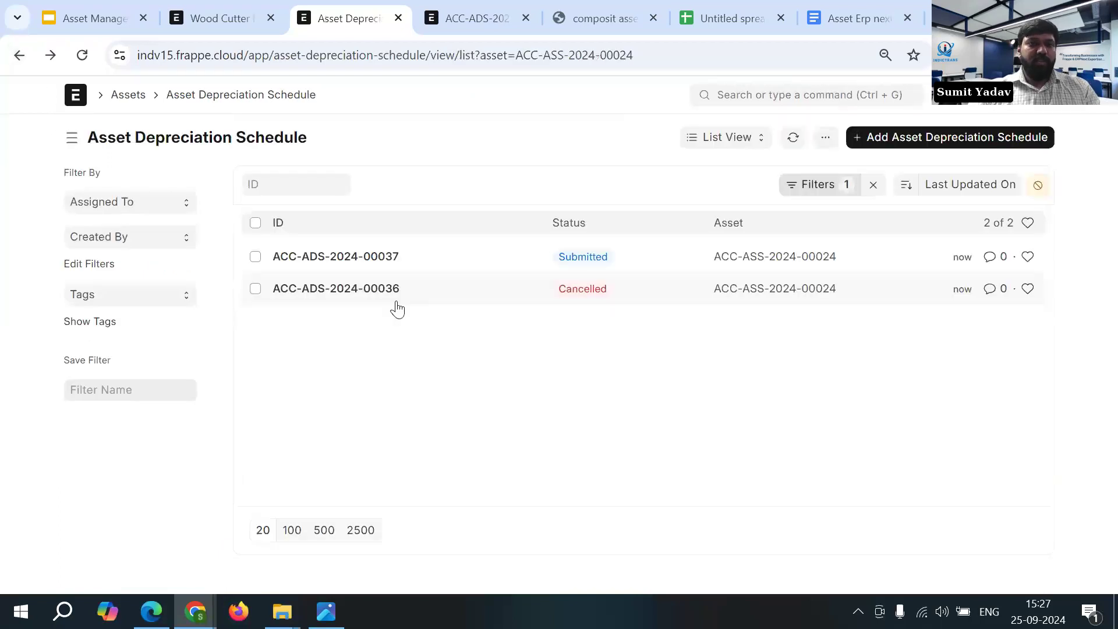
{"action": "left_click", "coordinate": [373, 262]}
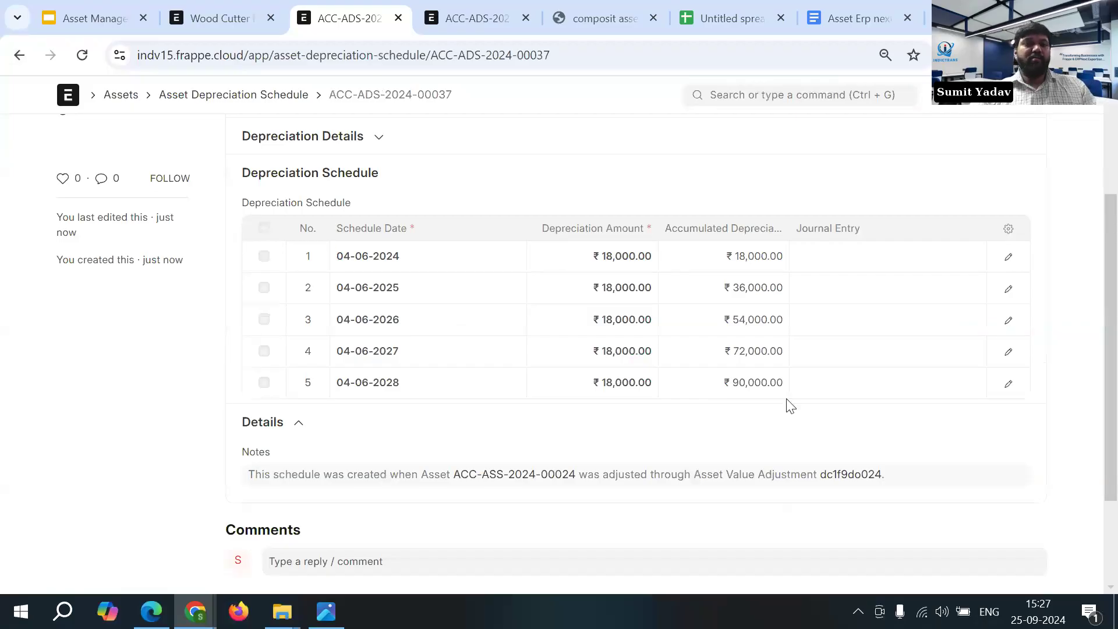
{"action": "scroll", "coordinate": [629, 373], "scroll_direction": "up", "scroll_amount": 1}
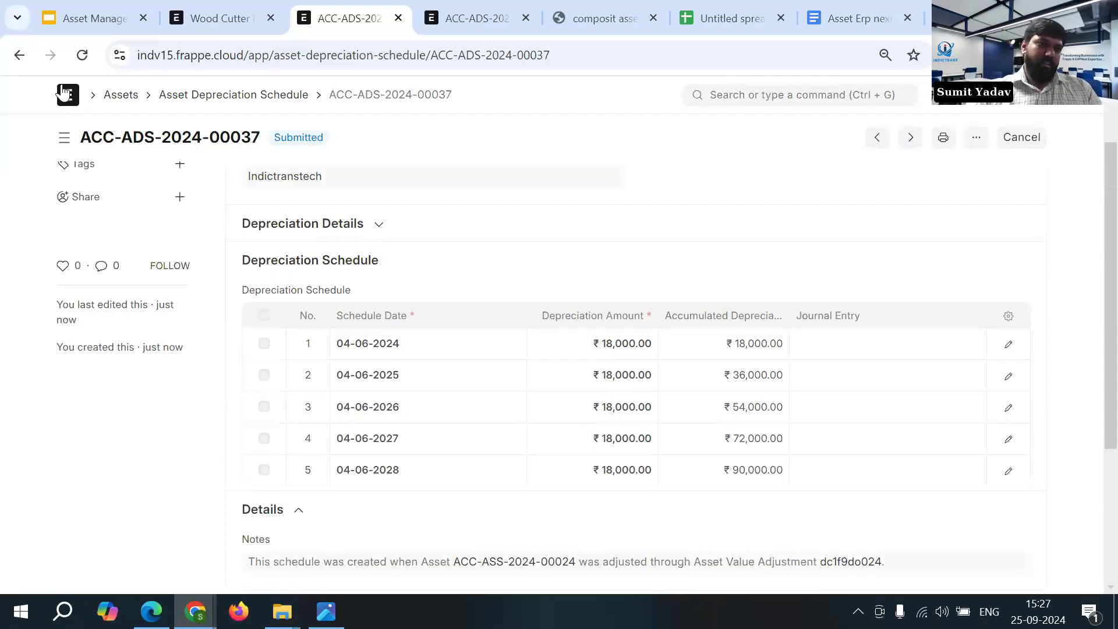
{"action": "left_click", "coordinate": [19, 56]}
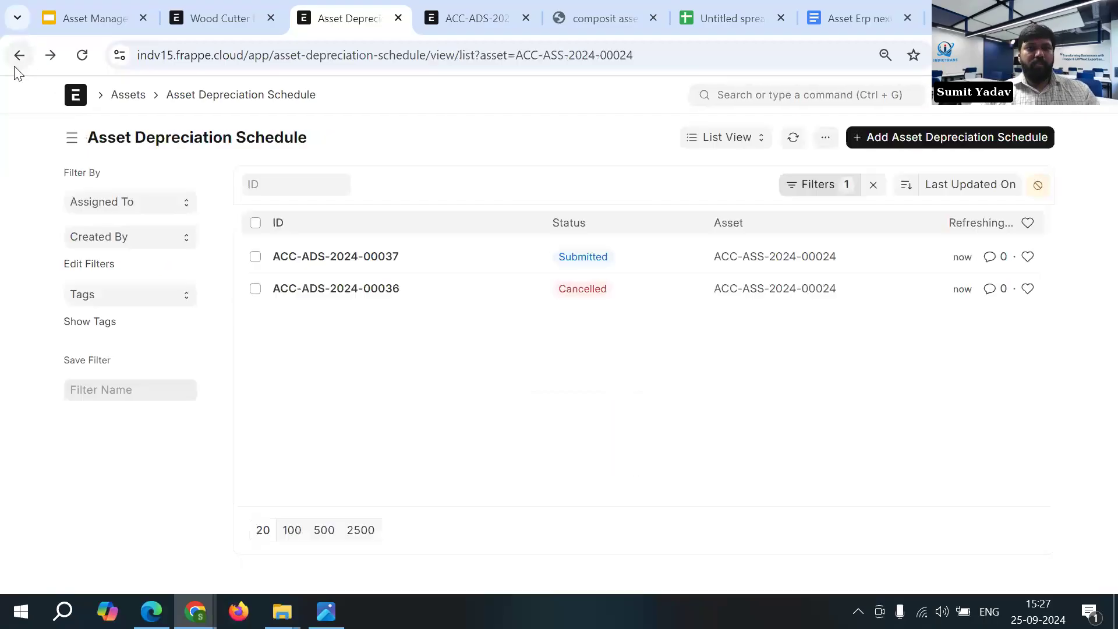
{"action": "left_click", "coordinate": [873, 186]}
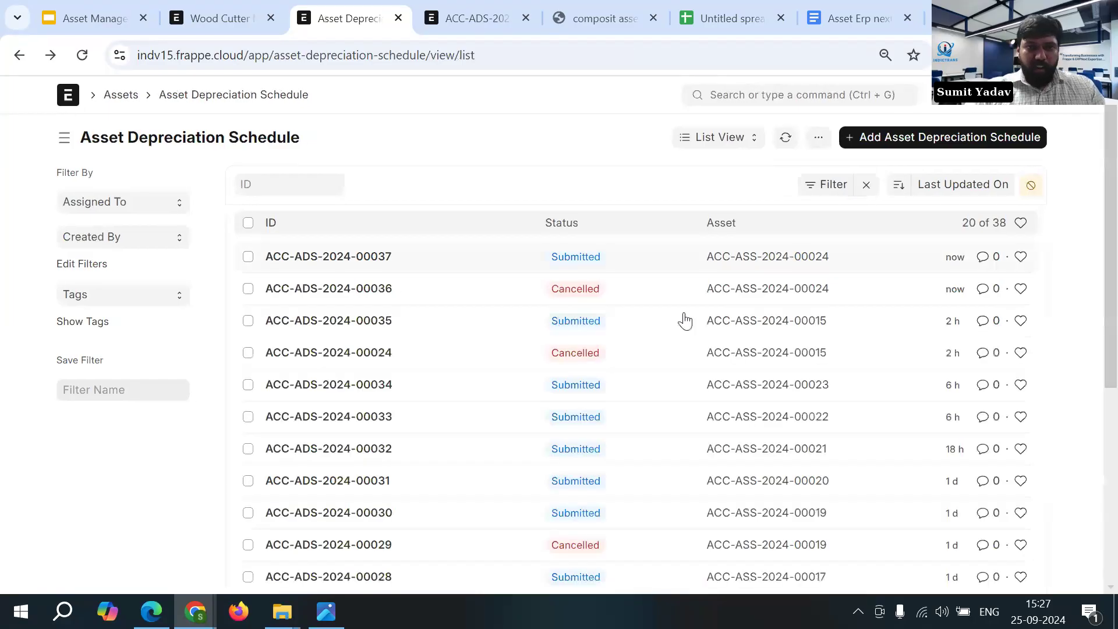
- Return to the Wood Cutter Machine asset and start a new asset capitalization from its connections
{"action": "left_click", "coordinate": [19, 55]}
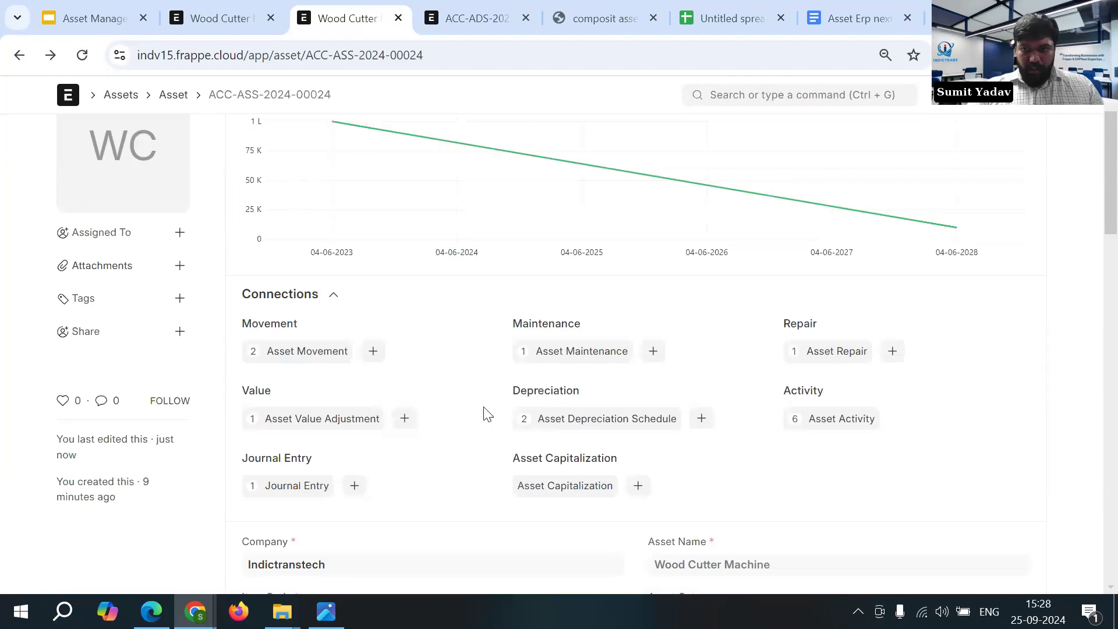
{"action": "scroll", "coordinate": [483, 407], "scroll_direction": "up", "scroll_amount": 1}
{"action": "scroll", "coordinate": [488, 414], "scroll_direction": "down", "scroll_amount": 1}
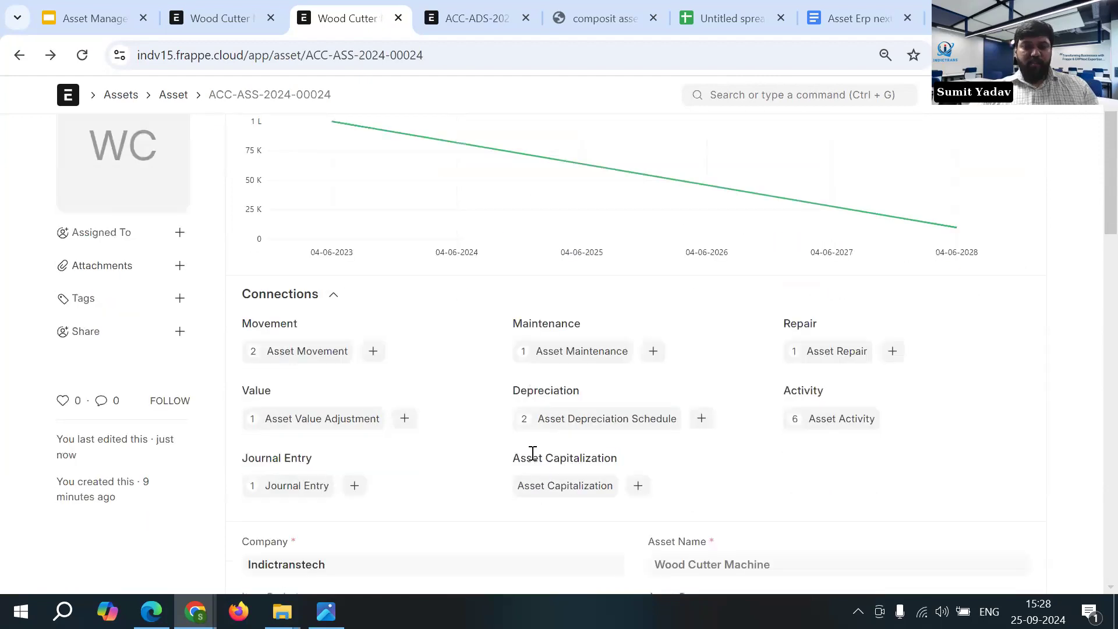
{"action": "left_click_drag", "start_coordinate": [511, 458], "coordinate": [614, 460]}
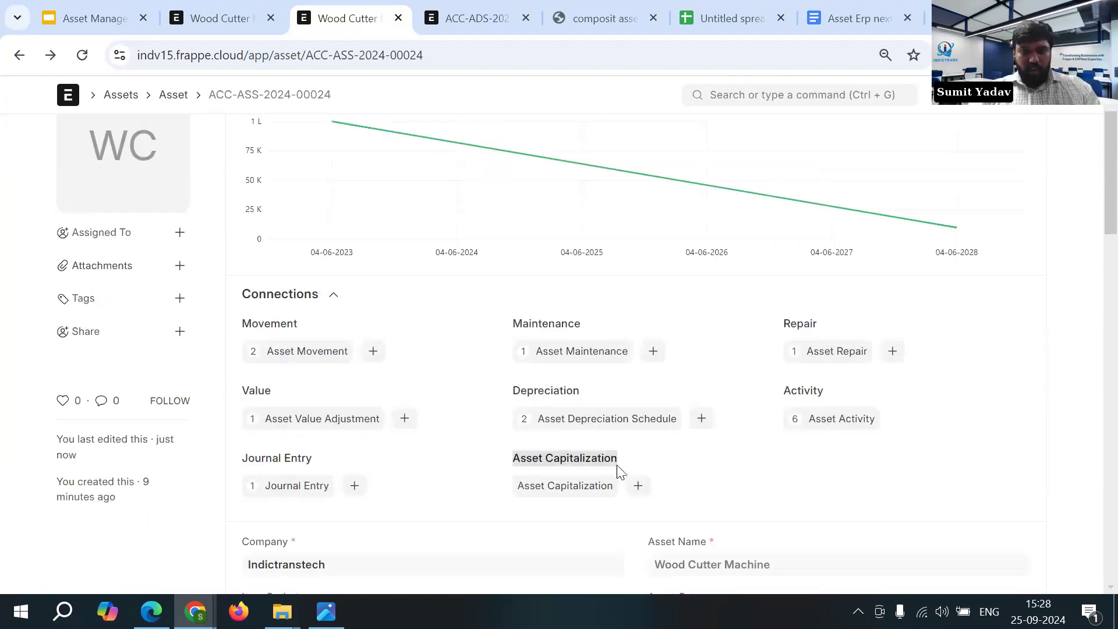
{"action": "scroll", "coordinate": [696, 475], "scroll_direction": "down", "scroll_amount": 1}
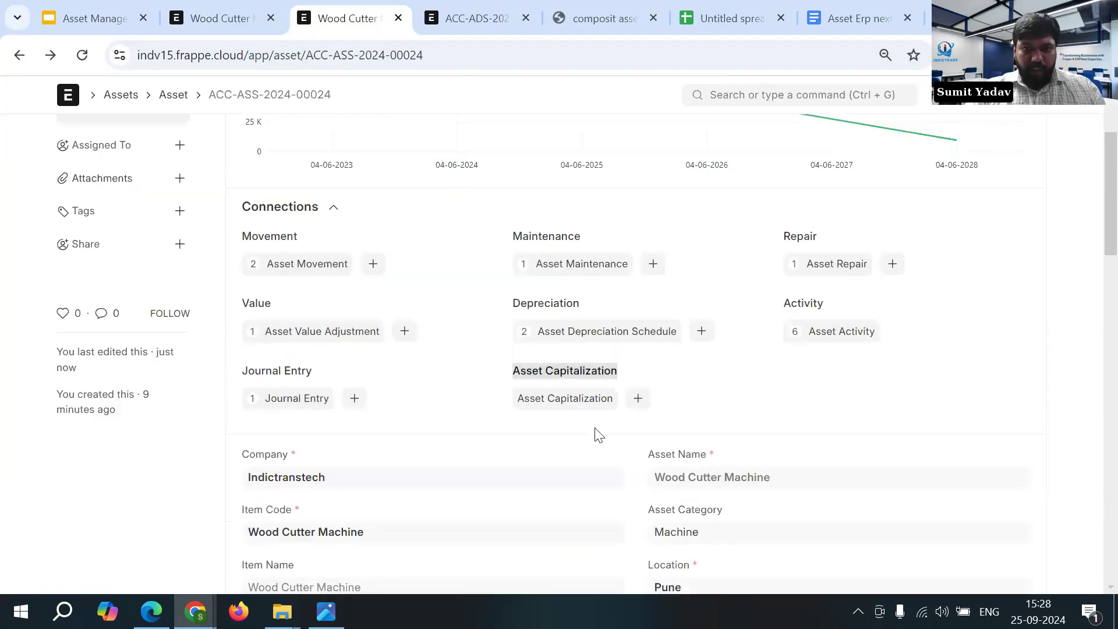
{"action": "left_click", "coordinate": [639, 399]}
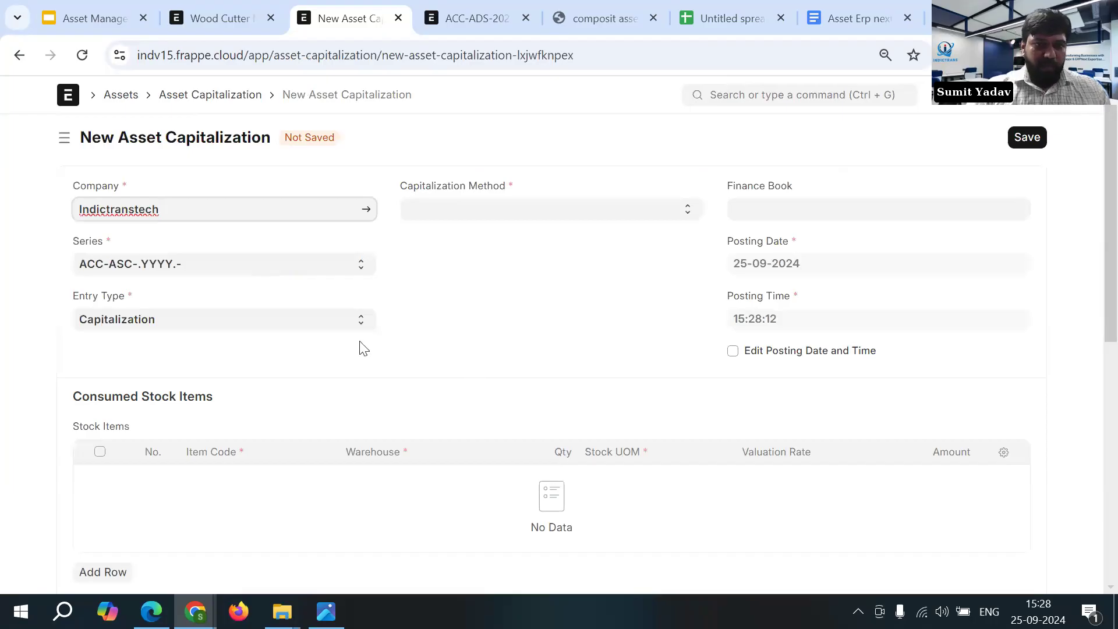
- Keep Capitalization as the entry type and set the capitalization method to Create a new composite asset
{"action": "left_click", "coordinate": [280, 324]}
{"action": "left_click", "coordinate": [279, 323]}
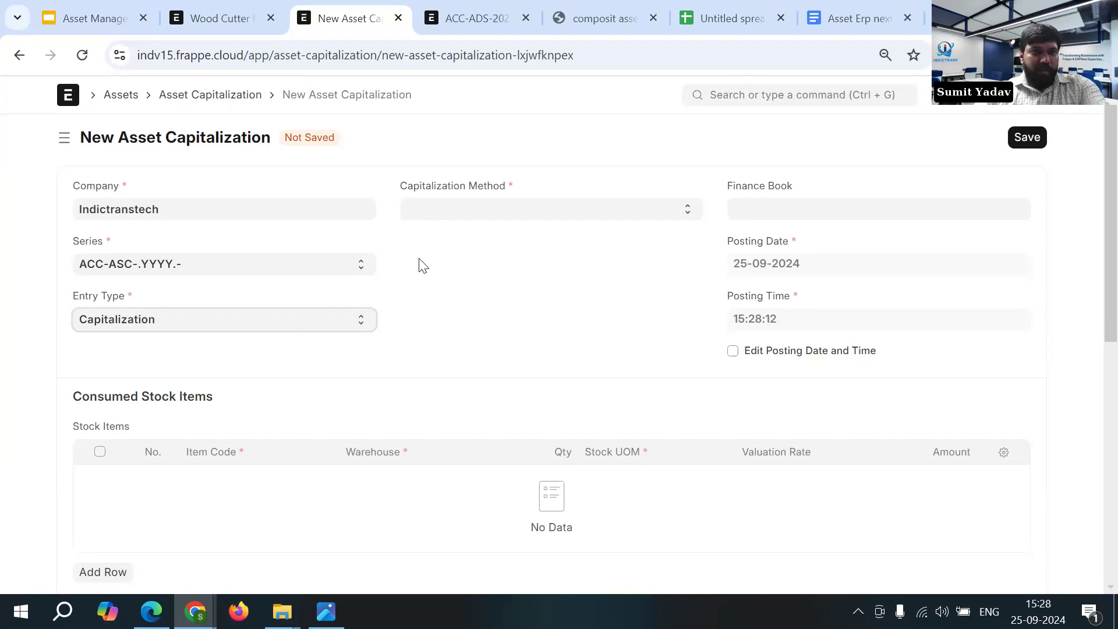
{"action": "left_click", "coordinate": [492, 211]}
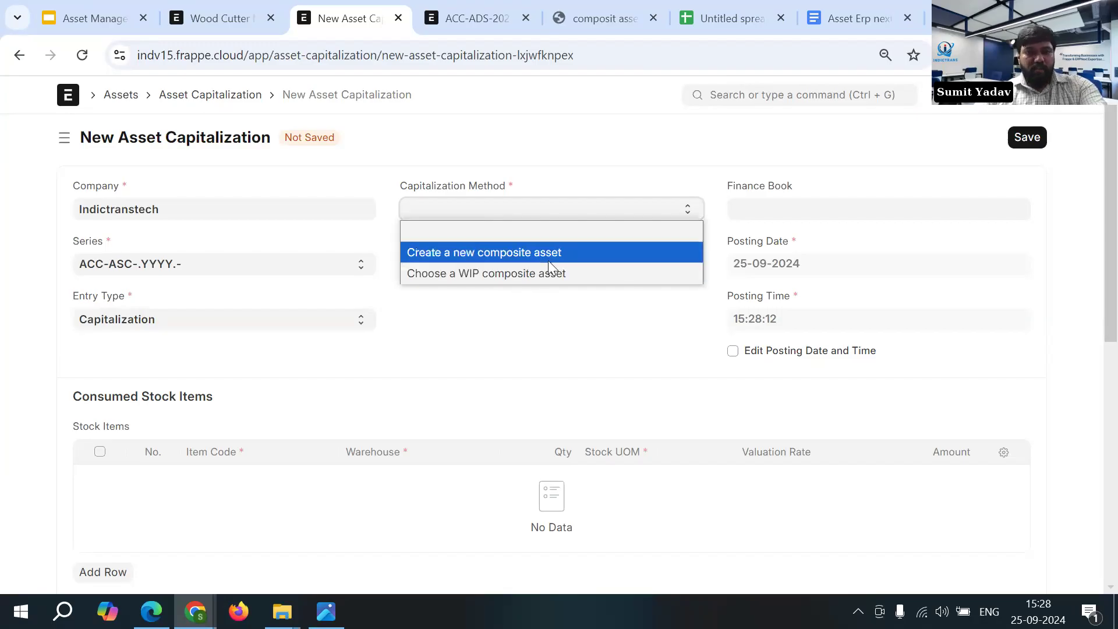
{"action": "left_click", "coordinate": [515, 256]}
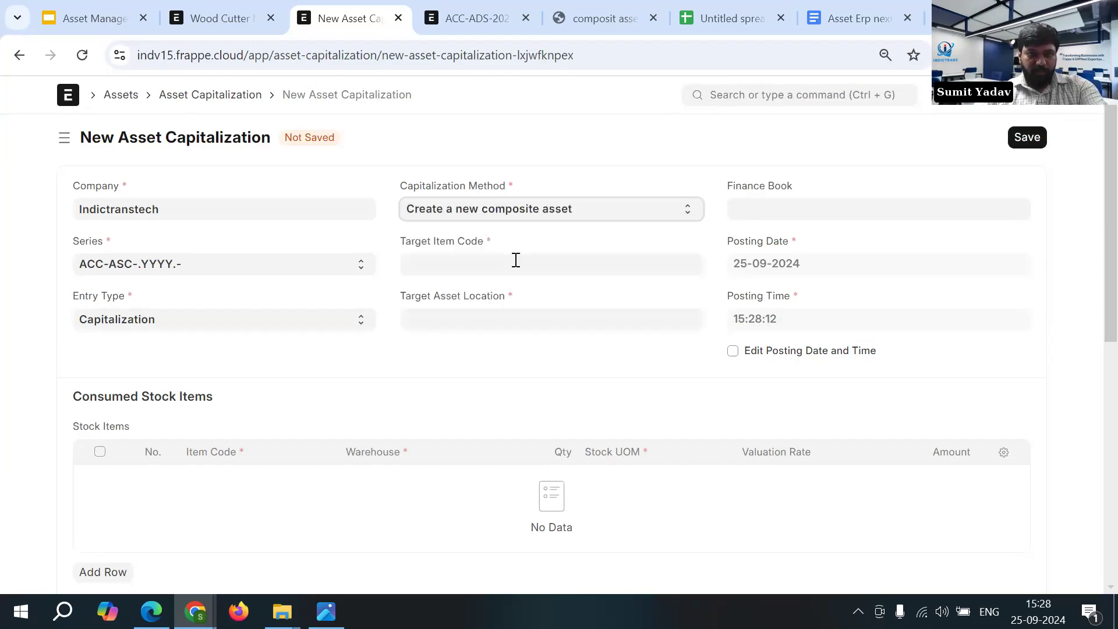
- Examine the composite asset example image of the system server and return to the new asset capitalization
{"action": "left_click", "coordinate": [604, 19]}
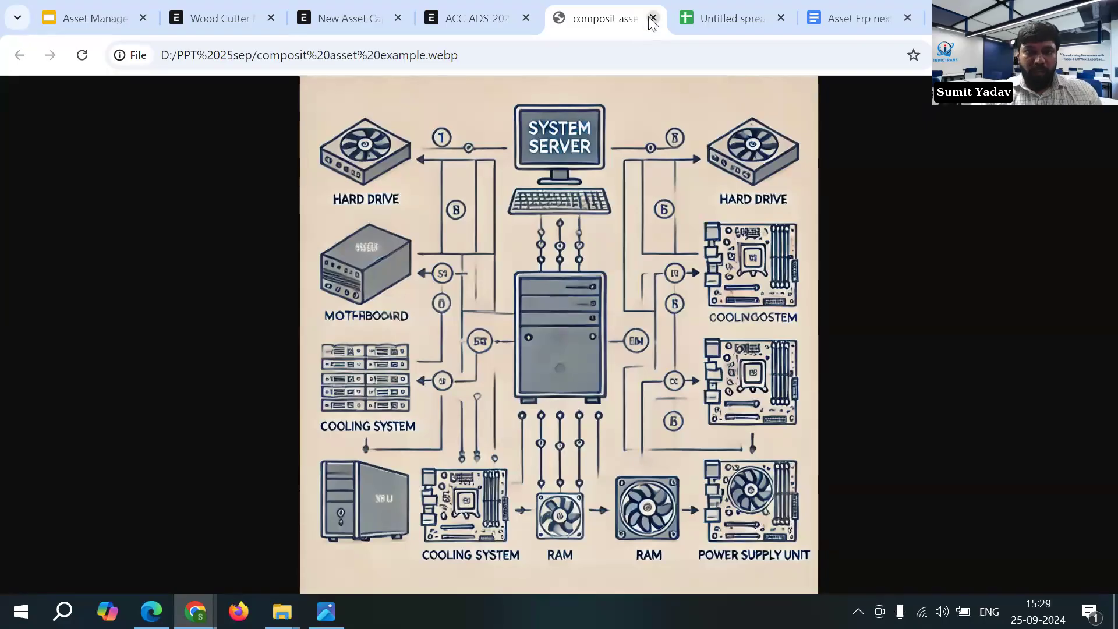
{"action": "left_click", "coordinate": [531, 10]}
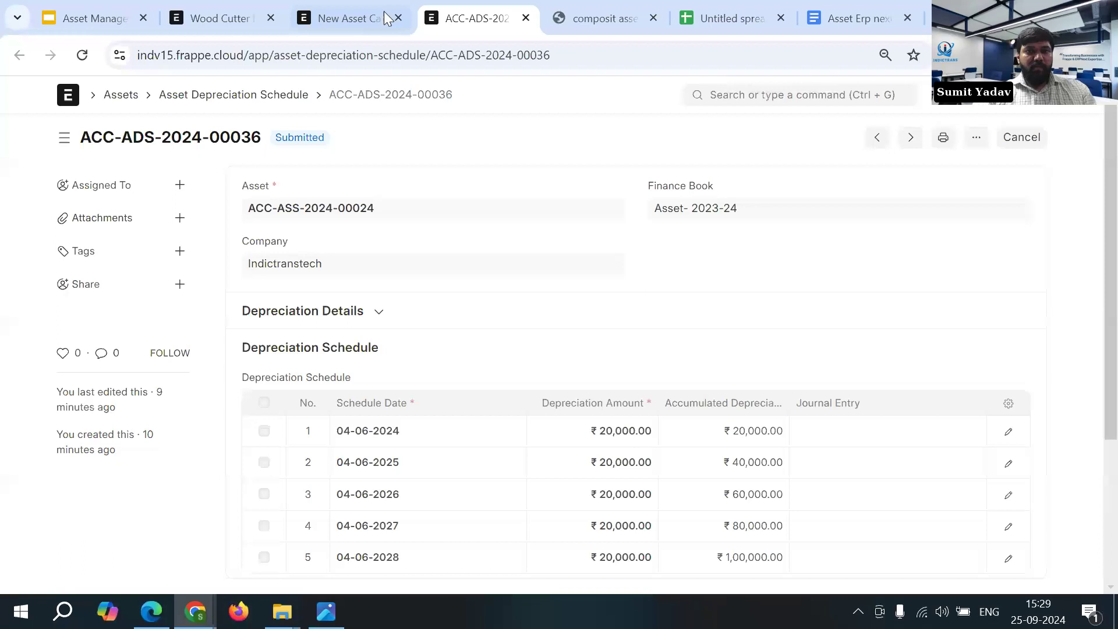
{"action": "left_click", "coordinate": [367, 15]}
- Set the capitalization method to Choose a WIP composite asset
{"action": "left_click", "coordinate": [489, 208]}
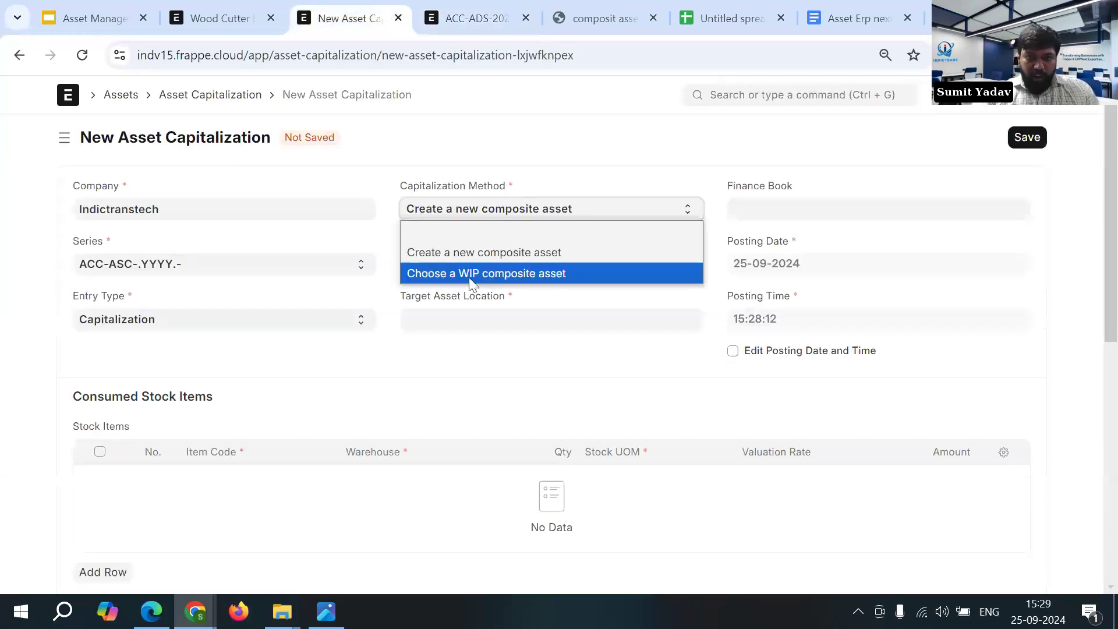
{"action": "left_click", "coordinate": [470, 273]}
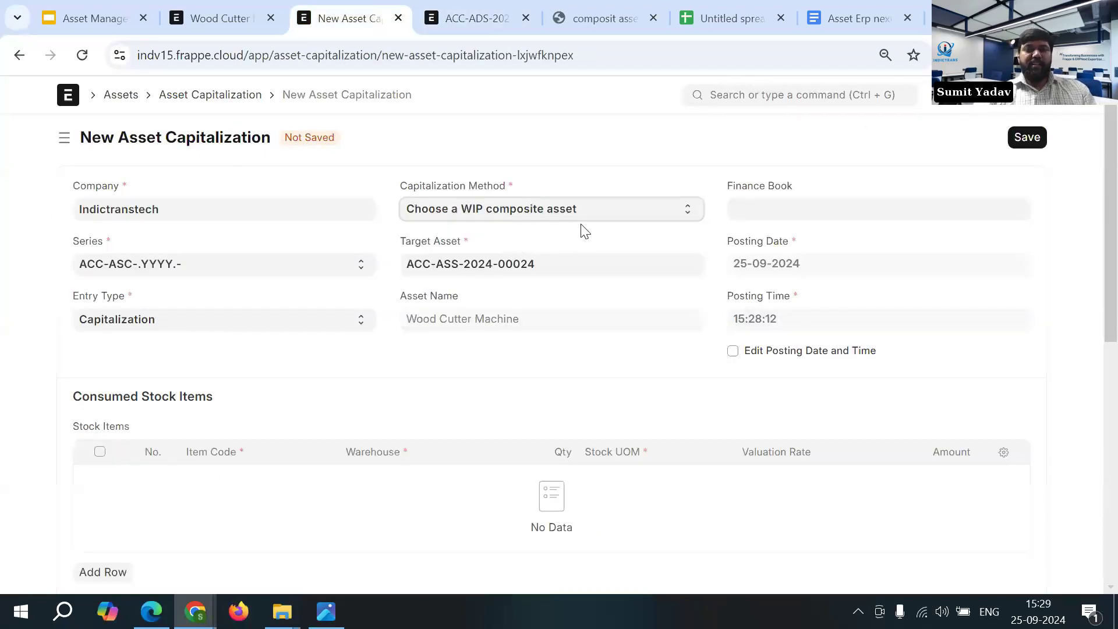
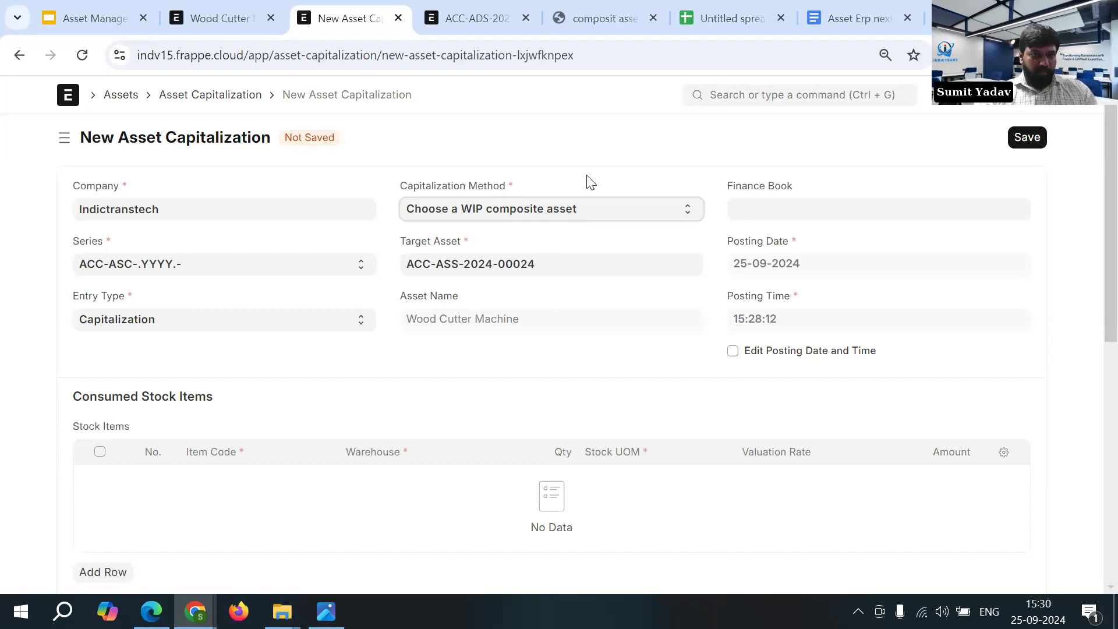
- Check the entry types offered for the asset capitalization and return to the Wood Cutter Machine asset
{"action": "left_click", "coordinate": [310, 319]}
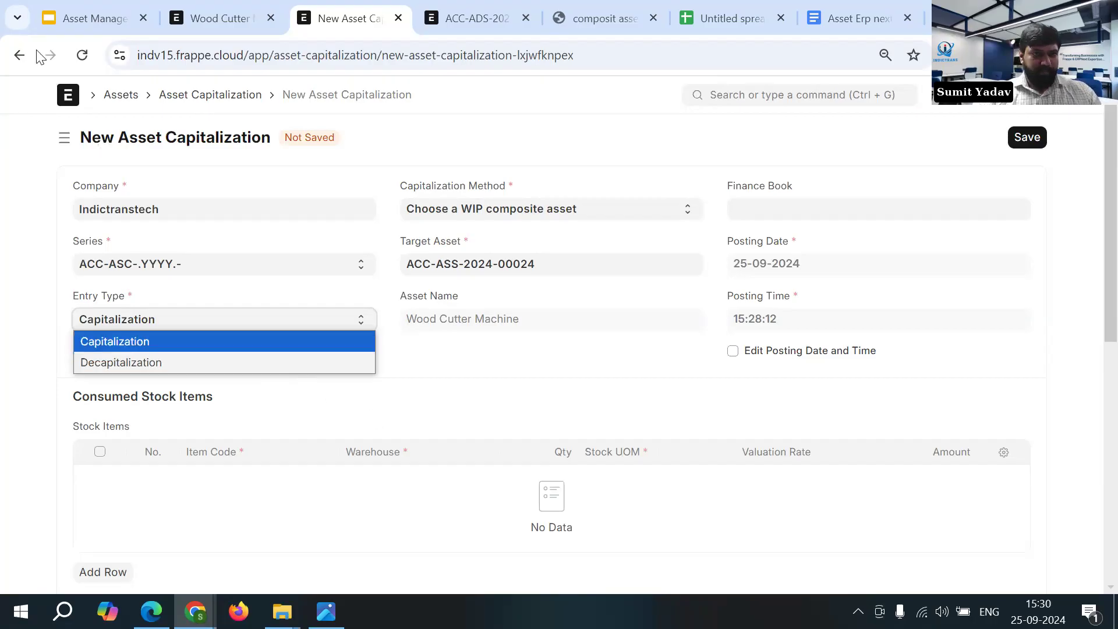
{"action": "left_click", "coordinate": [20, 60]}
{"action": "left_click", "coordinate": [18, 60]}
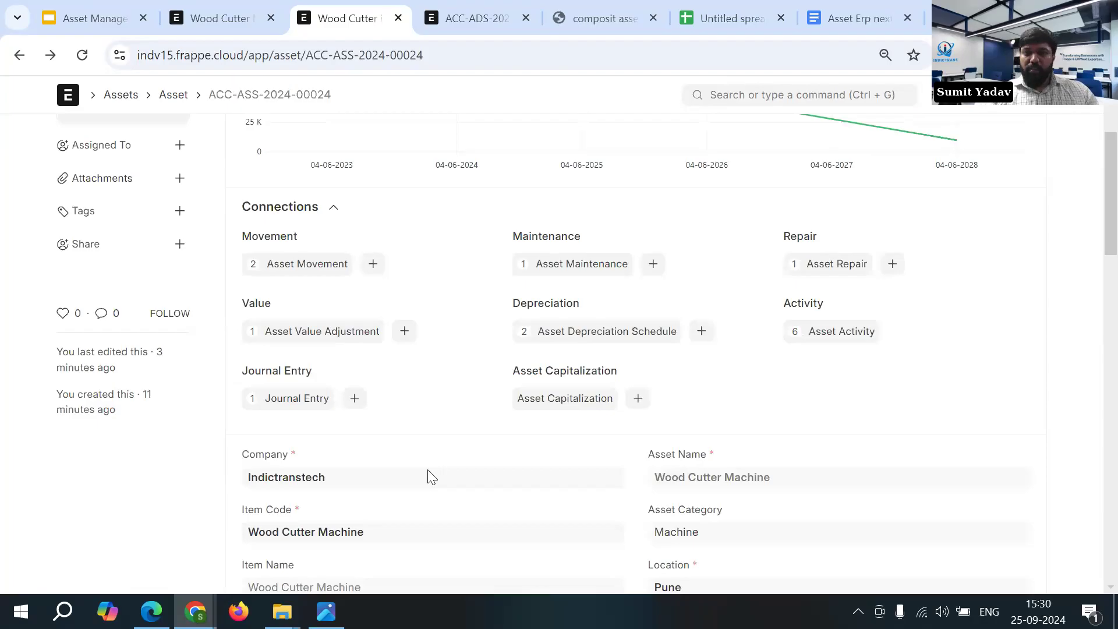
- Start scrapping the Wood Cutter Machine asset and dismiss the confirmation without scrapping it
{"action": "scroll", "coordinate": [430, 476], "scroll_direction": "up", "scroll_amount": 3}
{"action": "left_click", "coordinate": [838, 137]}
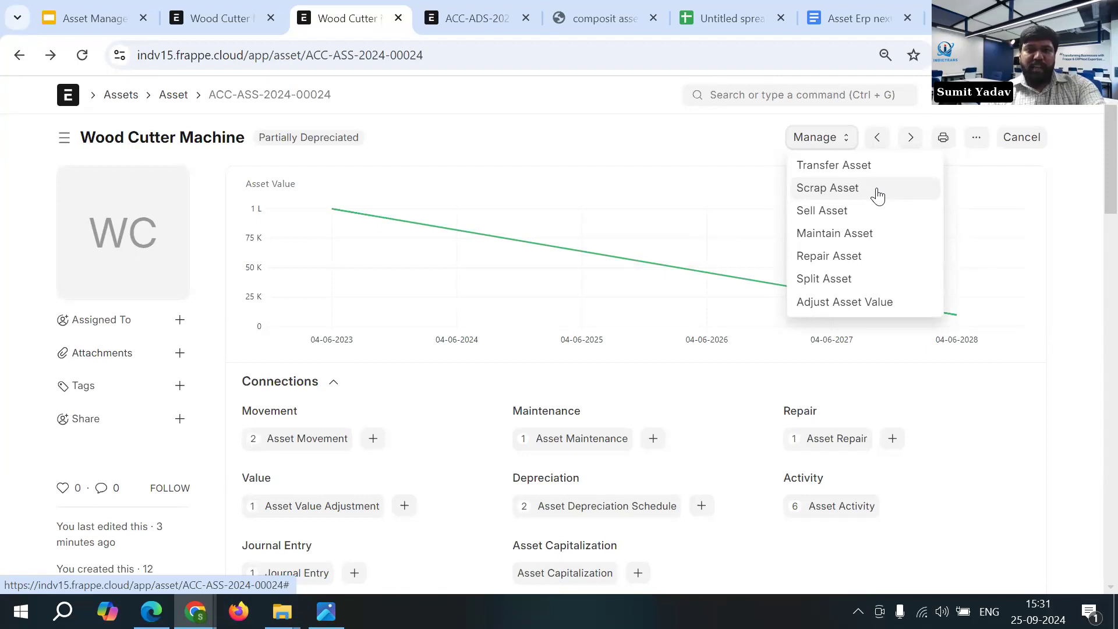
{"action": "left_click", "coordinate": [865, 198]}
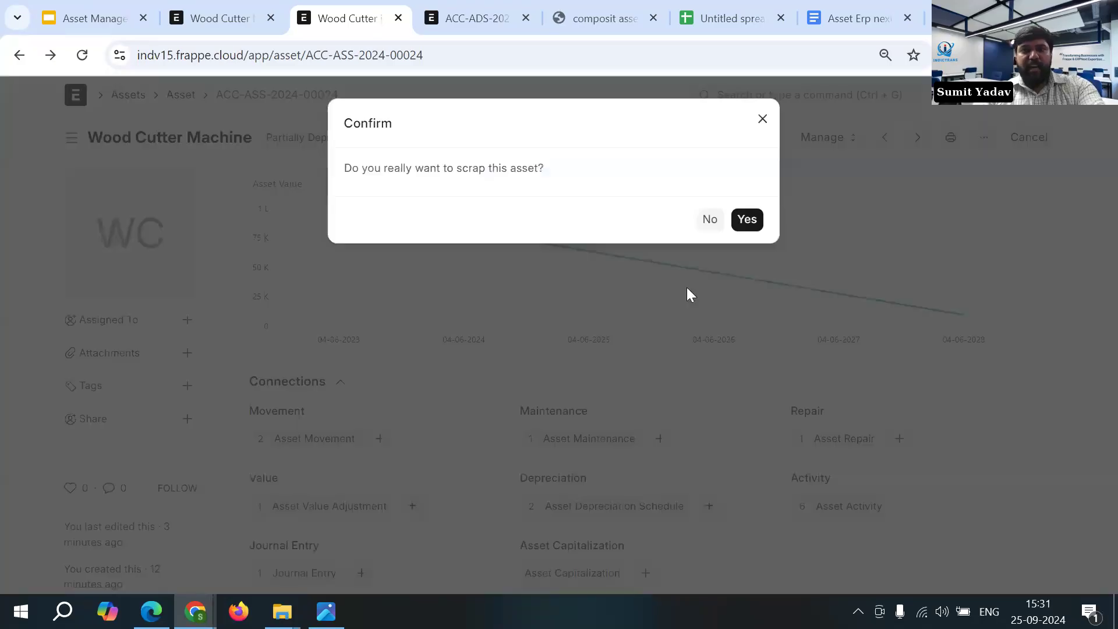
{"action": "left_click", "coordinate": [757, 120]}
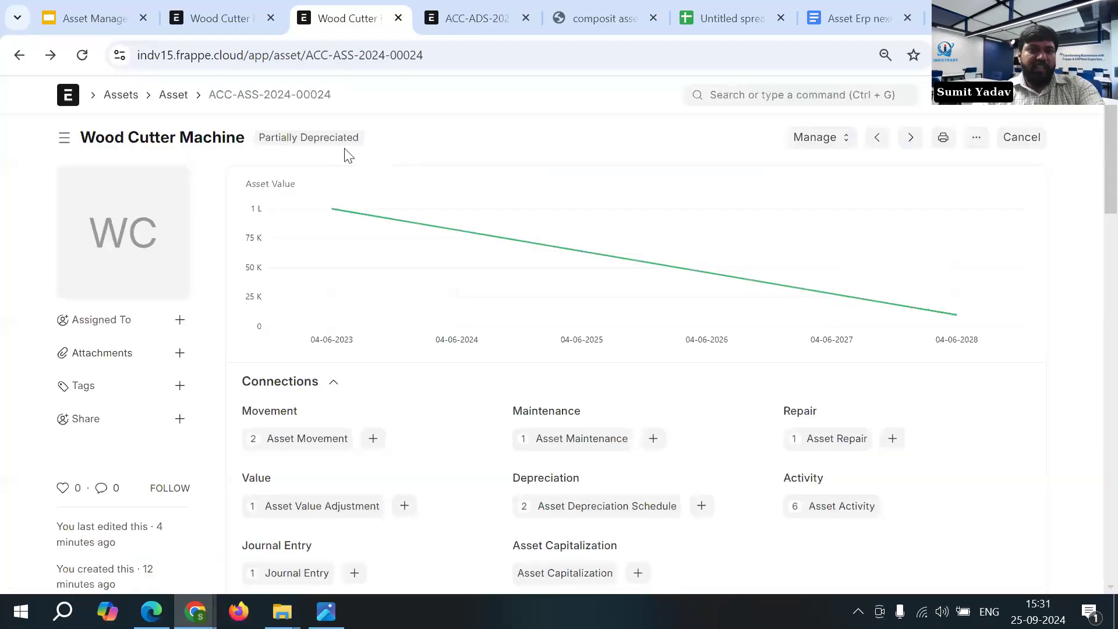
- Start selling the Wood Cutter Machine through a new sales invoice and return to the asset without saving
{"action": "left_click", "coordinate": [818, 138]}
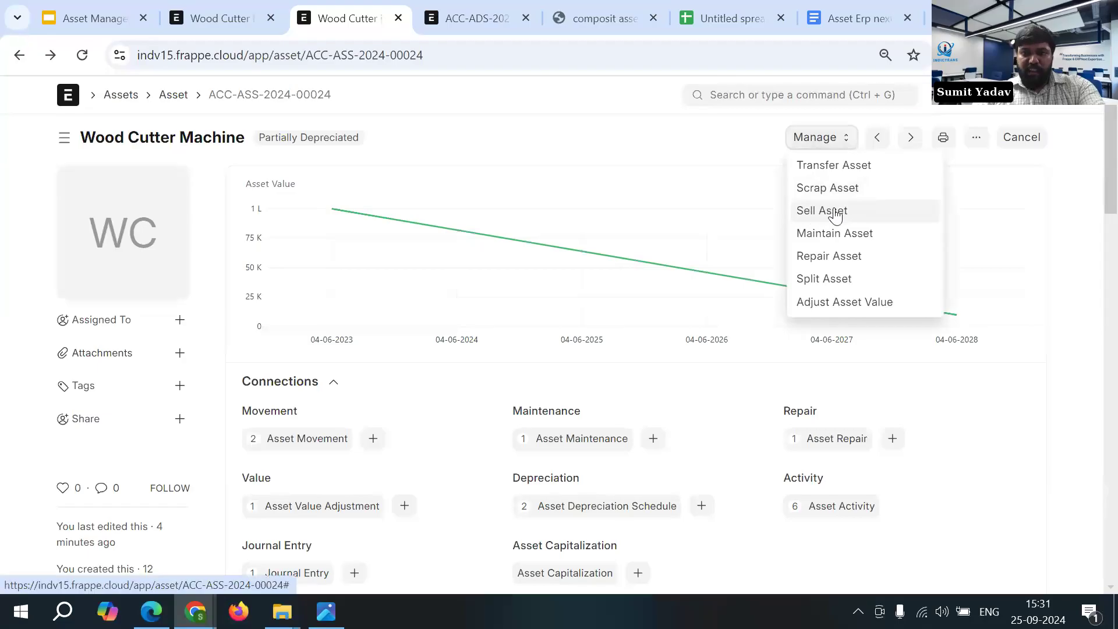
{"action": "left_click", "coordinate": [868, 213]}
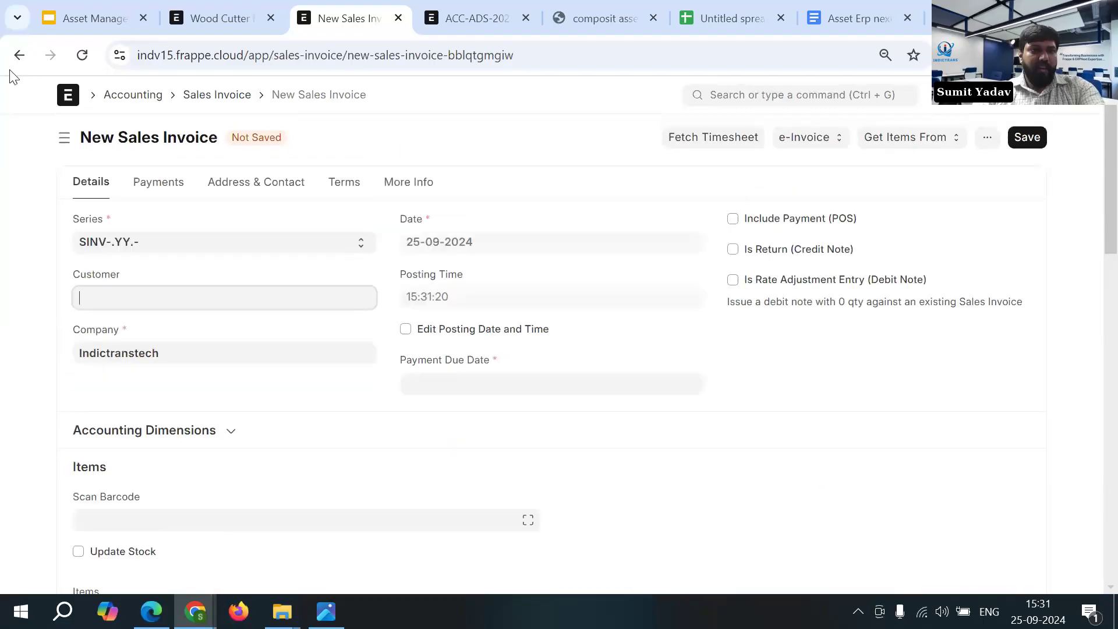
{"action": "left_click", "coordinate": [20, 54]}
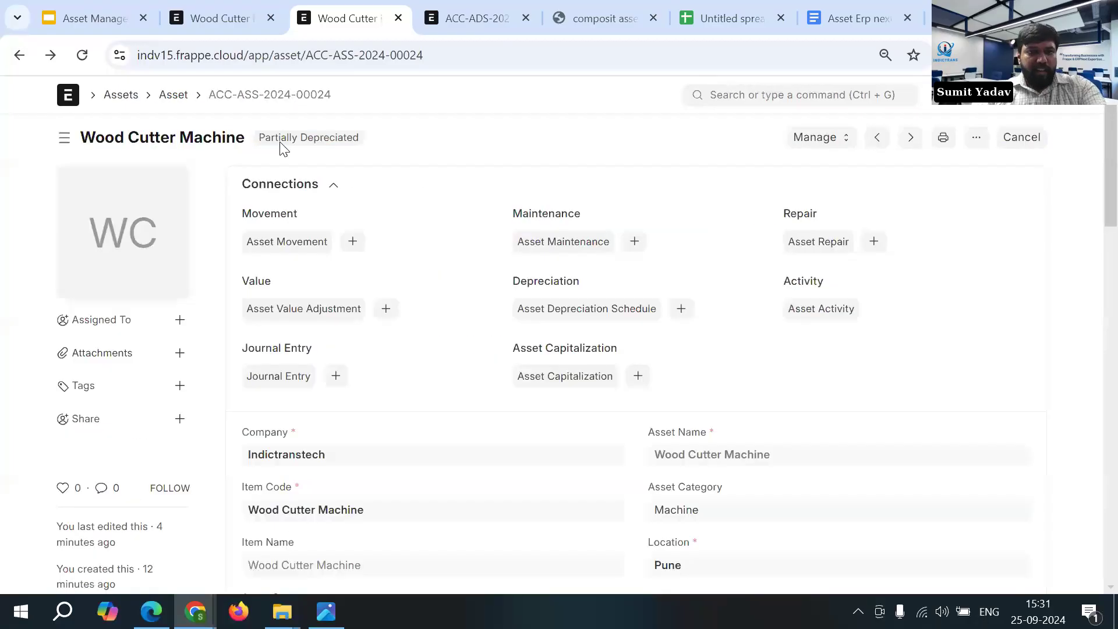
- Return to the asset list, discarding unsaved changes, filter it by the Scrapped status and open Laptop_Thinkpad
{"action": "left_click", "coordinate": [20, 58]}
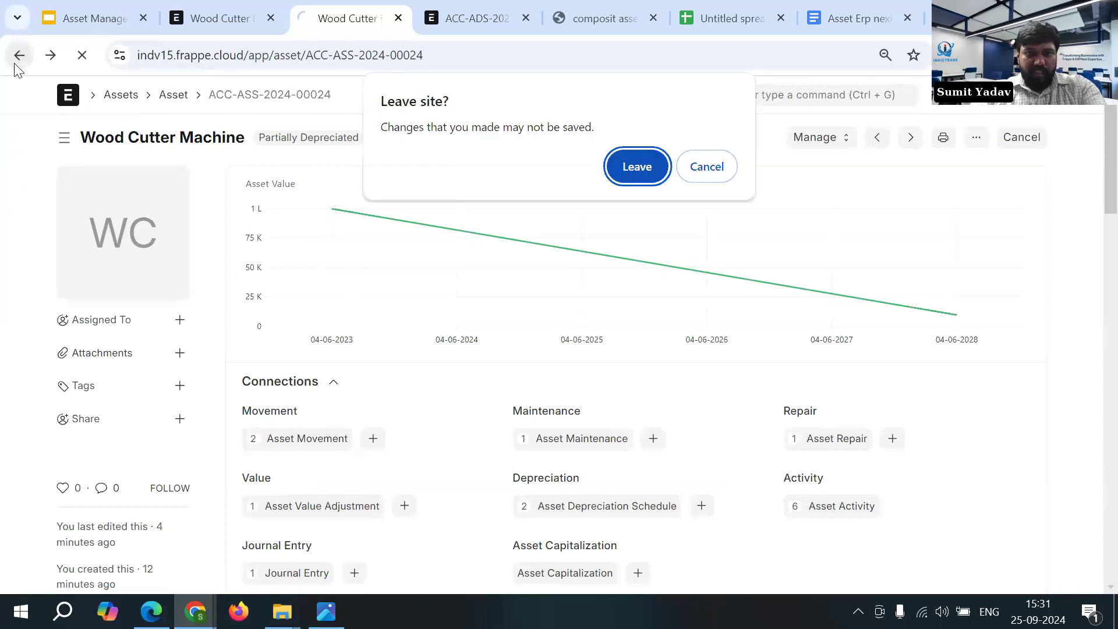
{"action": "left_click", "coordinate": [635, 166]}
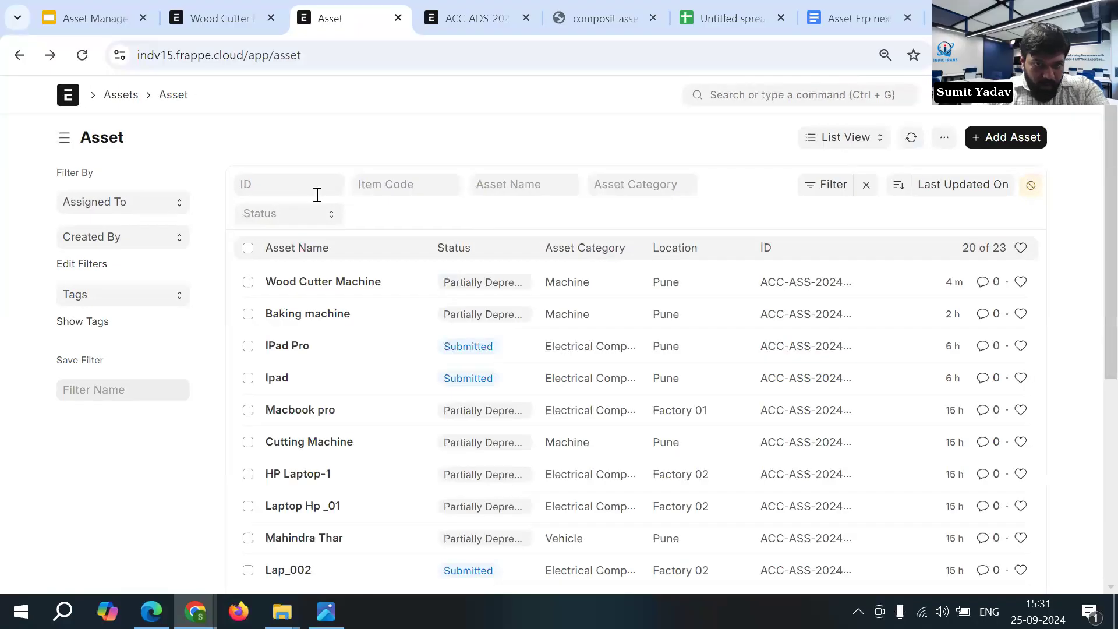
{"action": "left_click", "coordinate": [289, 214]}
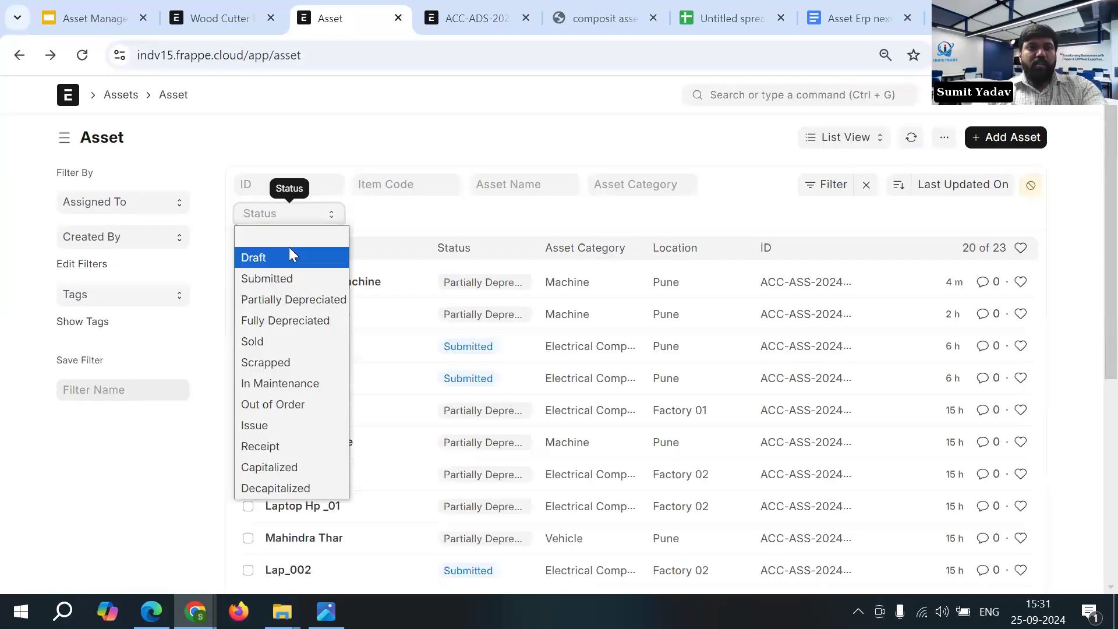
{"action": "left_click", "coordinate": [277, 363]}
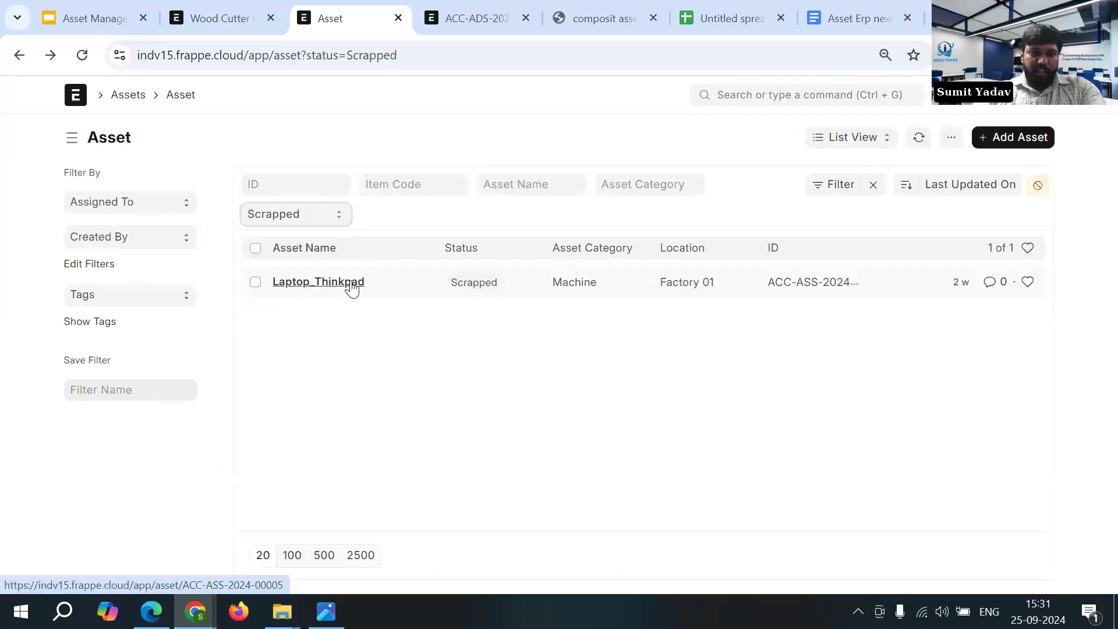
{"action": "left_click", "coordinate": [341, 284]}
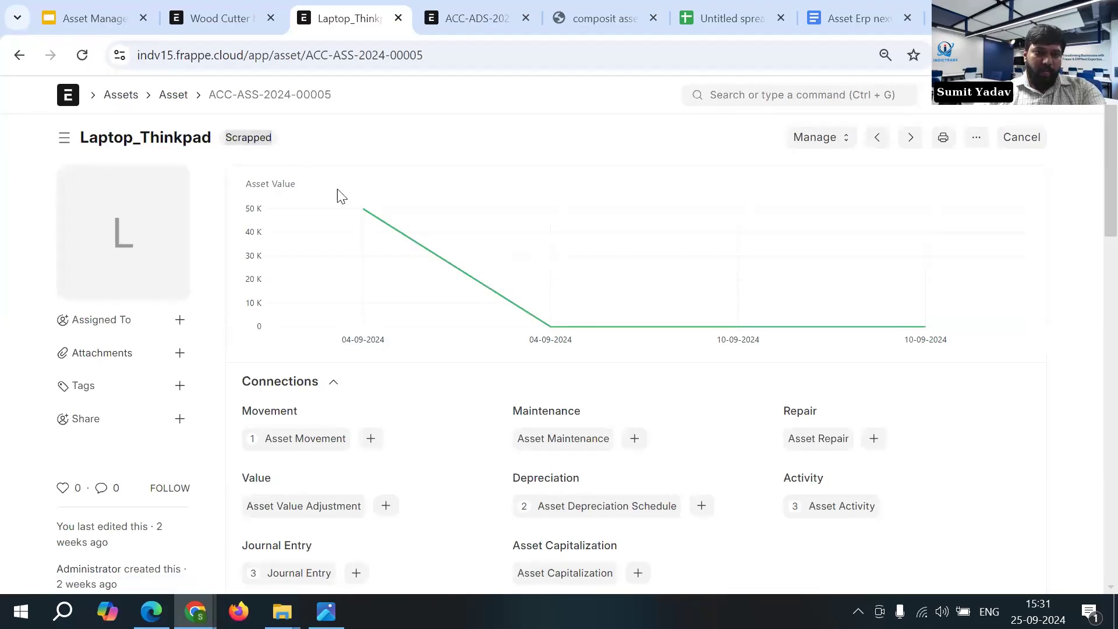
- Filter the asset list by the Sold status, view the Lap001 asset and leave it
{"action": "left_click", "coordinate": [19, 58]}
{"action": "left_click", "coordinate": [291, 215]}
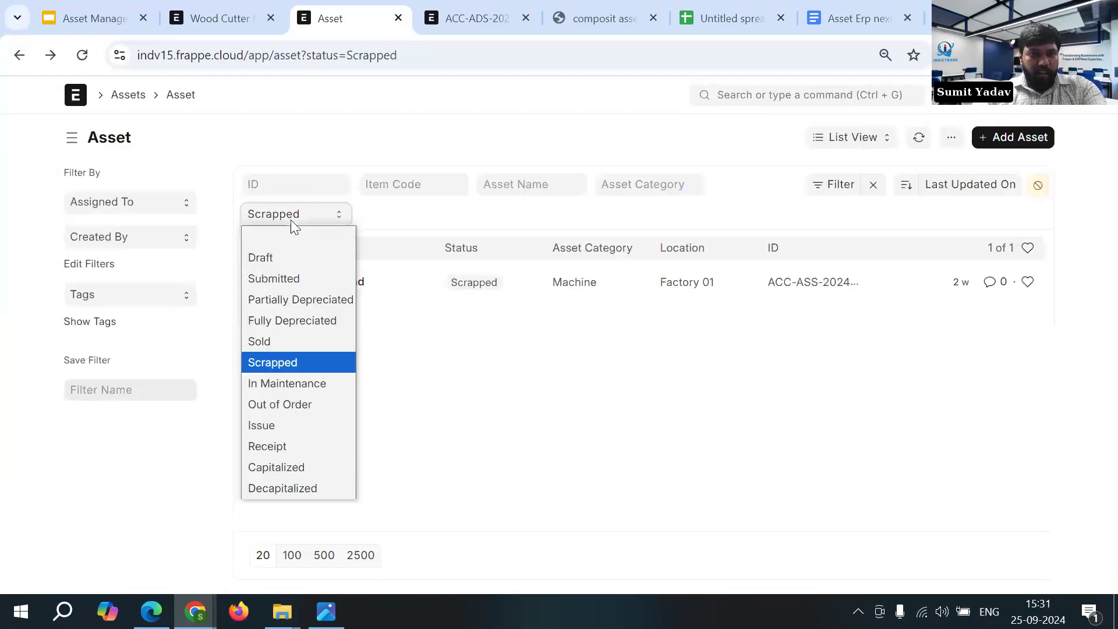
{"action": "left_click", "coordinate": [297, 343]}
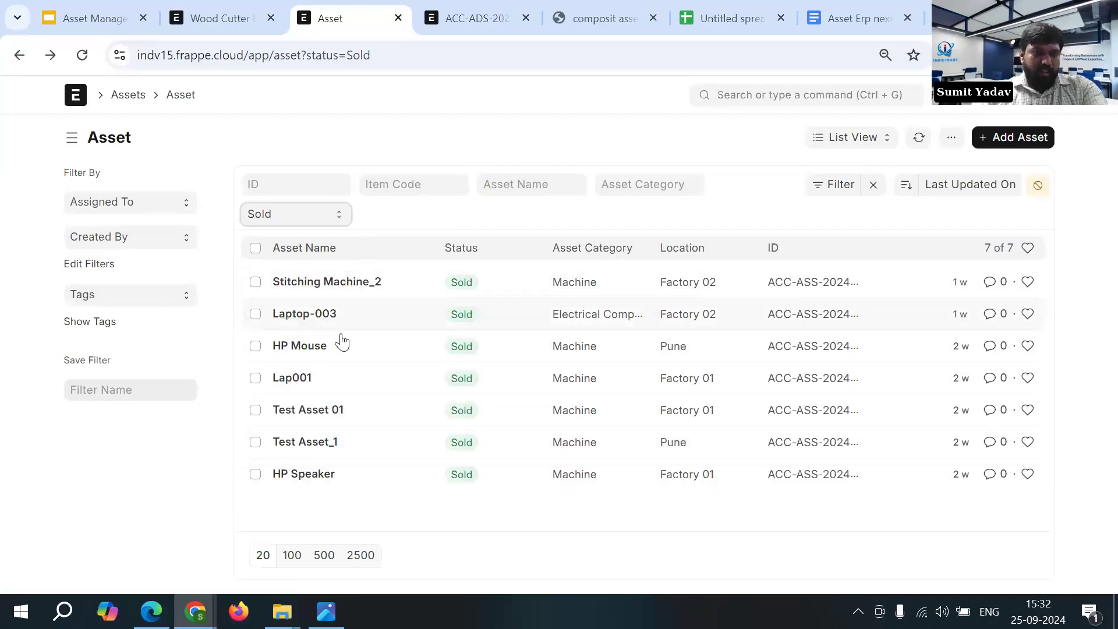
{"action": "left_click", "coordinate": [305, 385]}
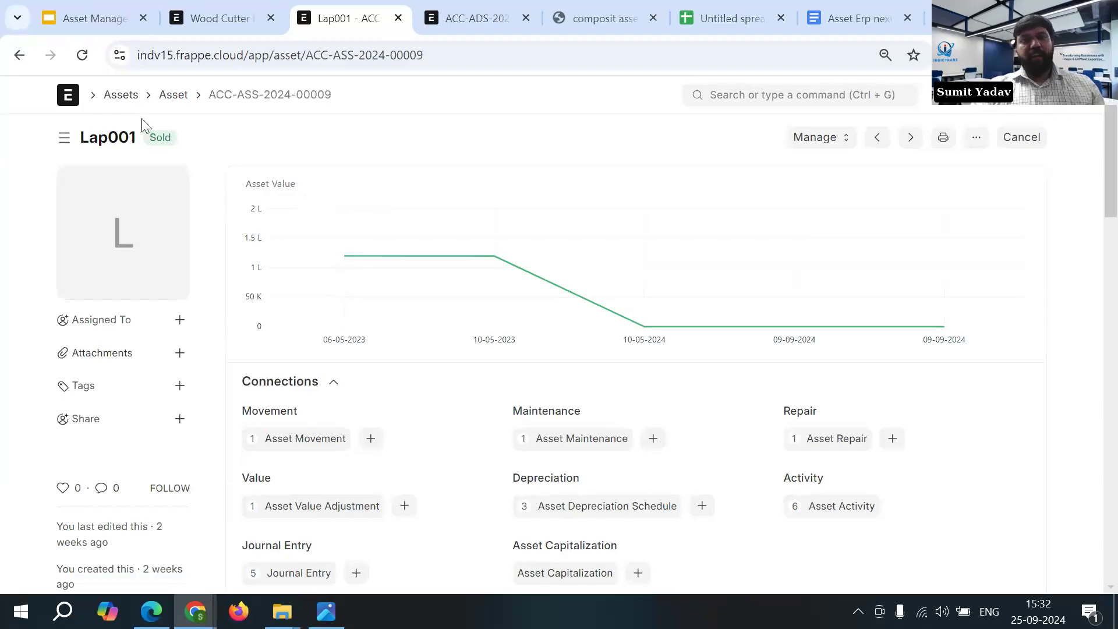
{"action": "mouse_move", "coordinate": [309, 263]}
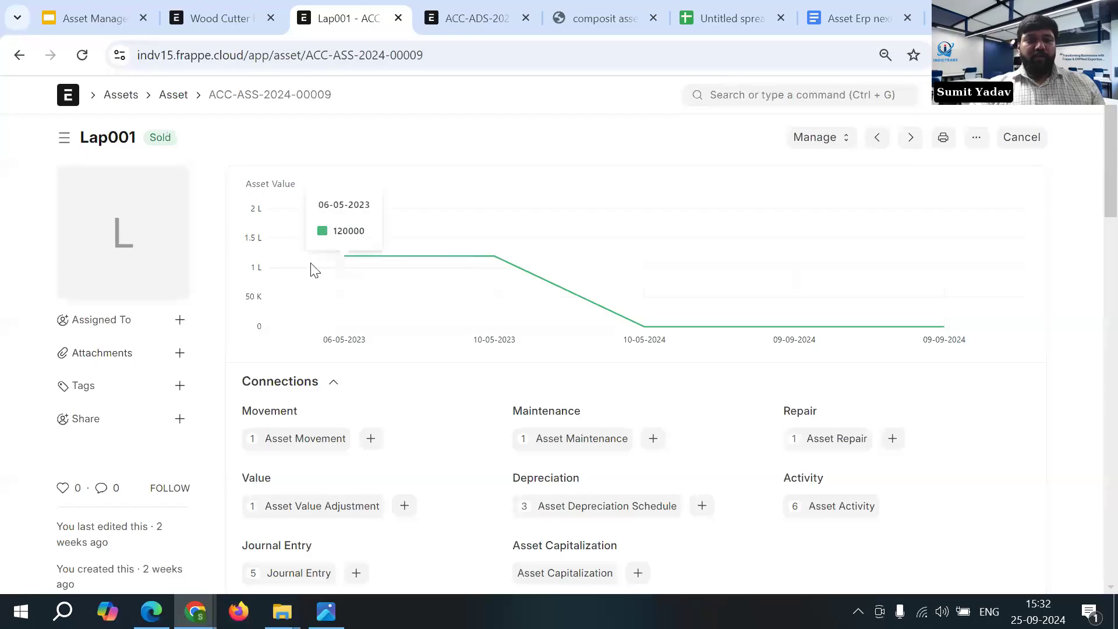
{"action": "left_click", "coordinate": [18, 57]}
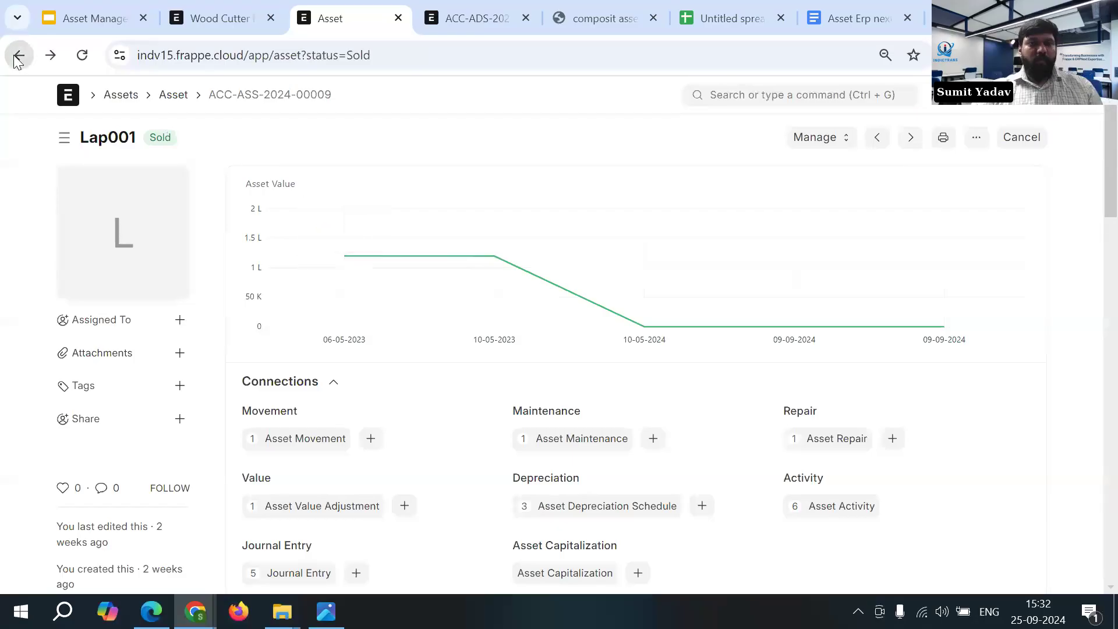
{"action": "left_click", "coordinate": [19, 56]}
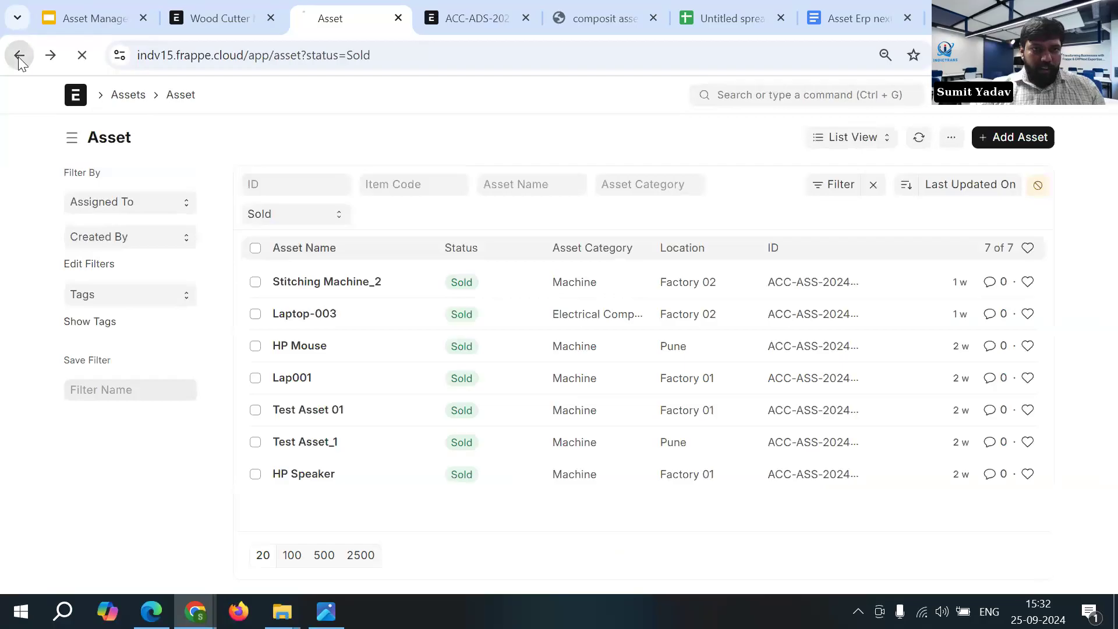
- Go to the Item list and start a new item
{"action": "left_click", "coordinate": [226, 22]}
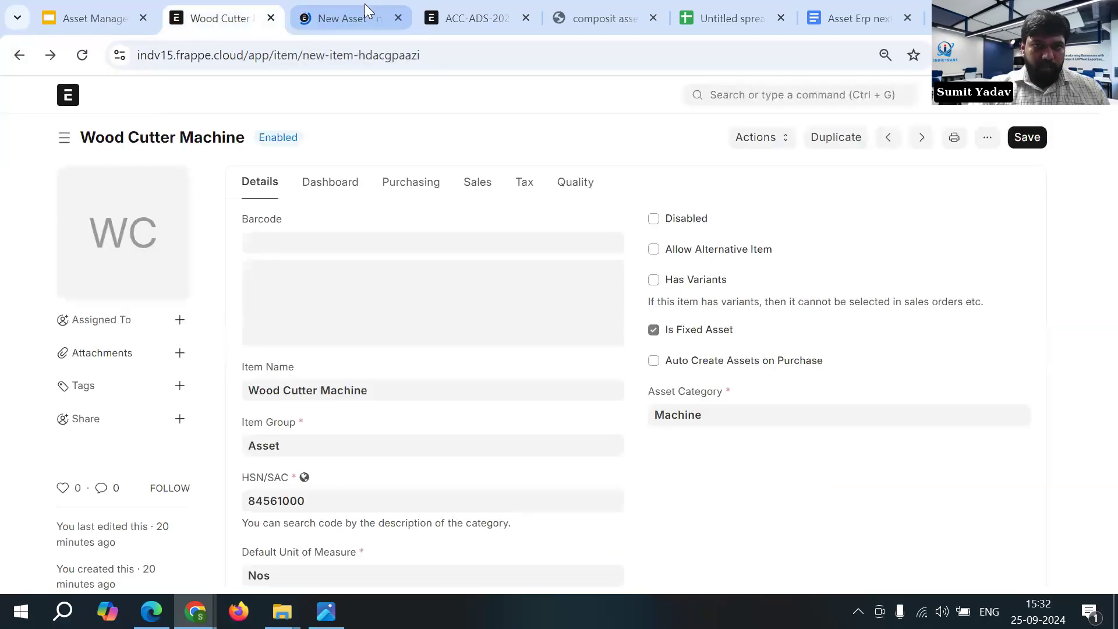
{"action": "left_click", "coordinate": [366, 7]}
{"action": "left_click", "coordinate": [762, 93]}
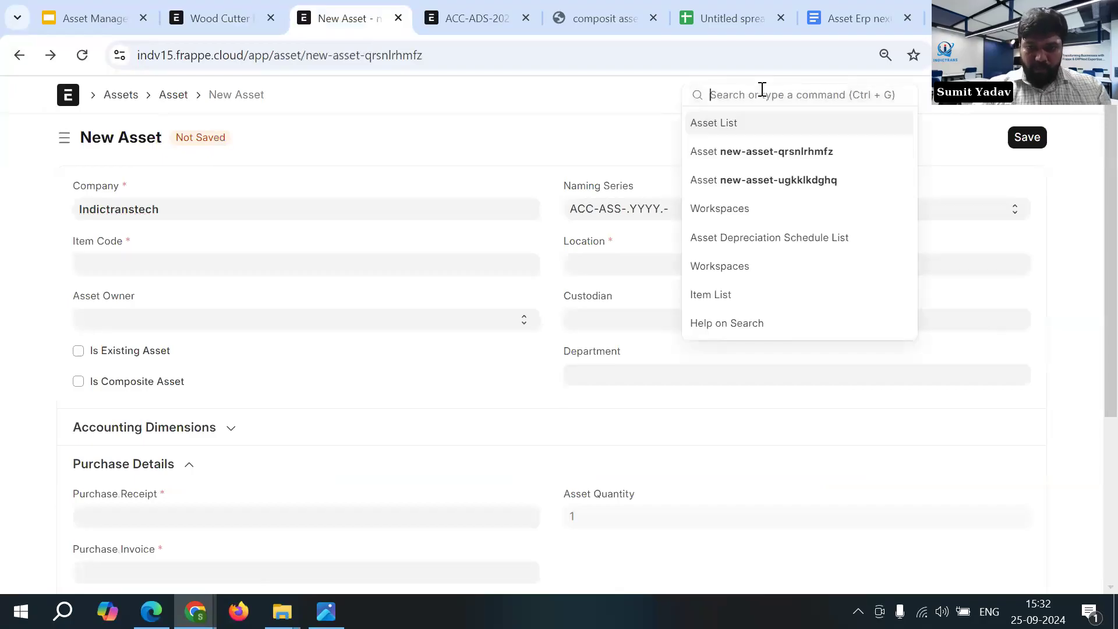
{"action": "type", "text": "Item"}
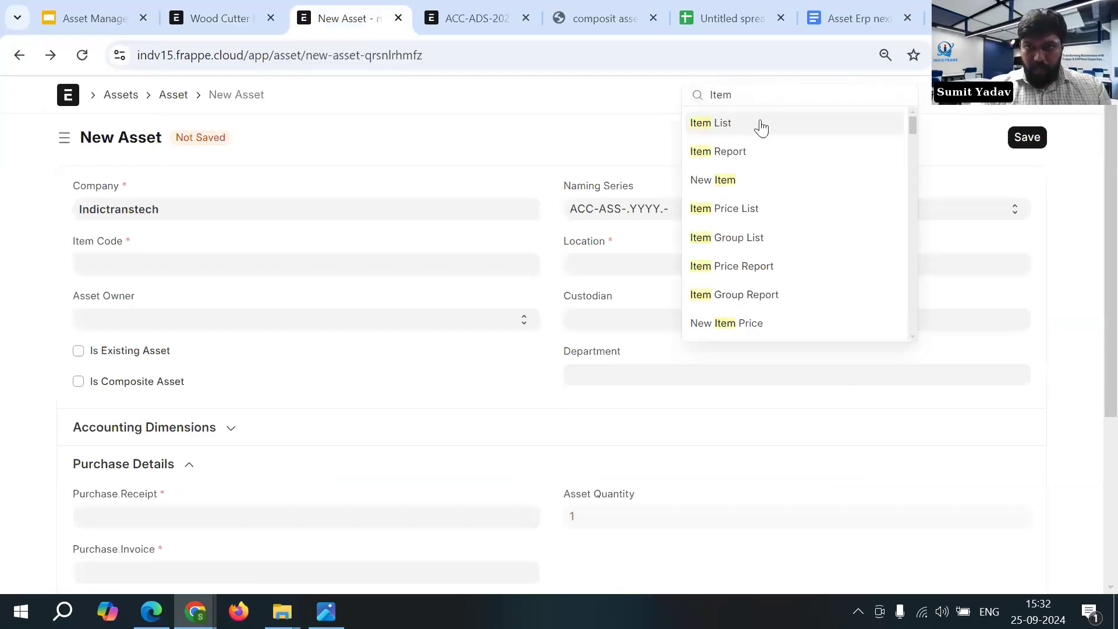
{"action": "left_click", "coordinate": [761, 141]}
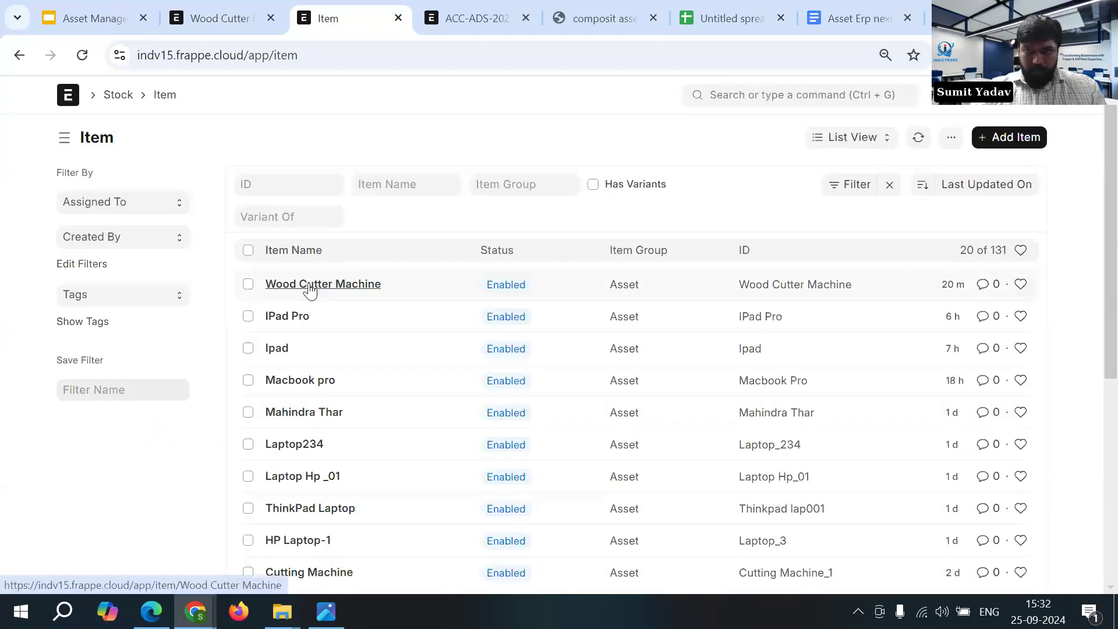
{"action": "left_click", "coordinate": [1001, 143]}
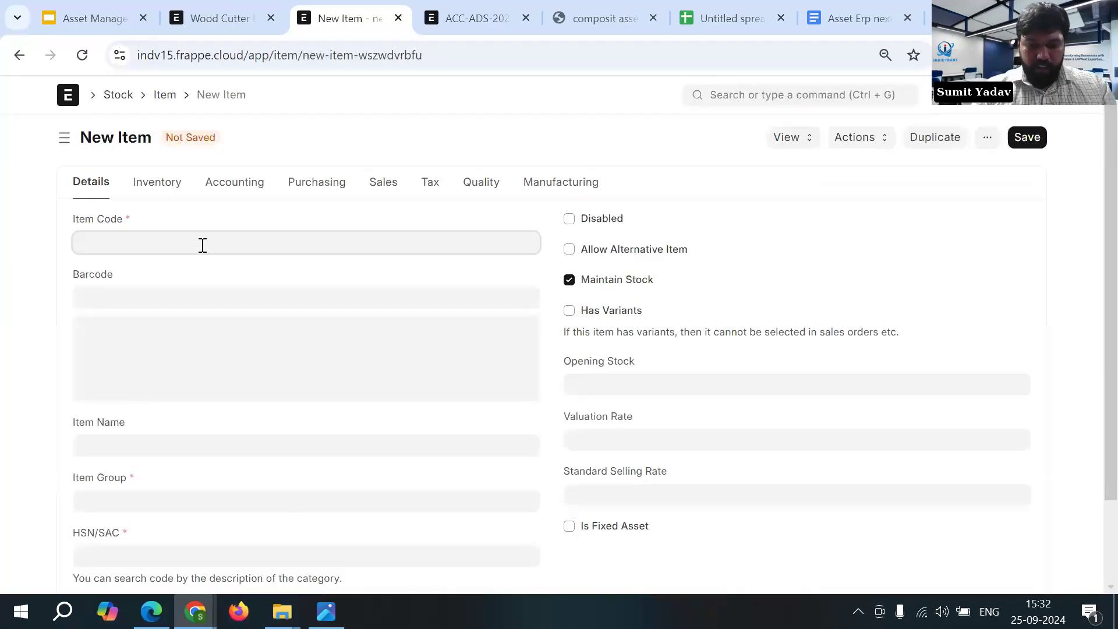
- Enter Laptop_112 as both the item code and the item name
{"action": "type", "text": "La"}
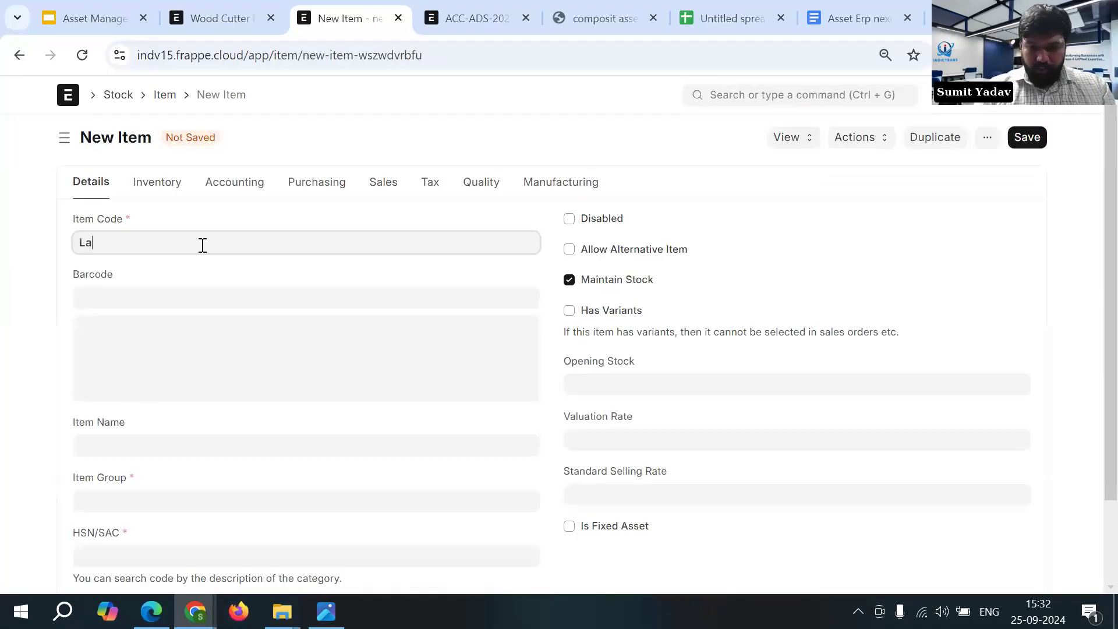
{"action": "type", "text": "ptop"}
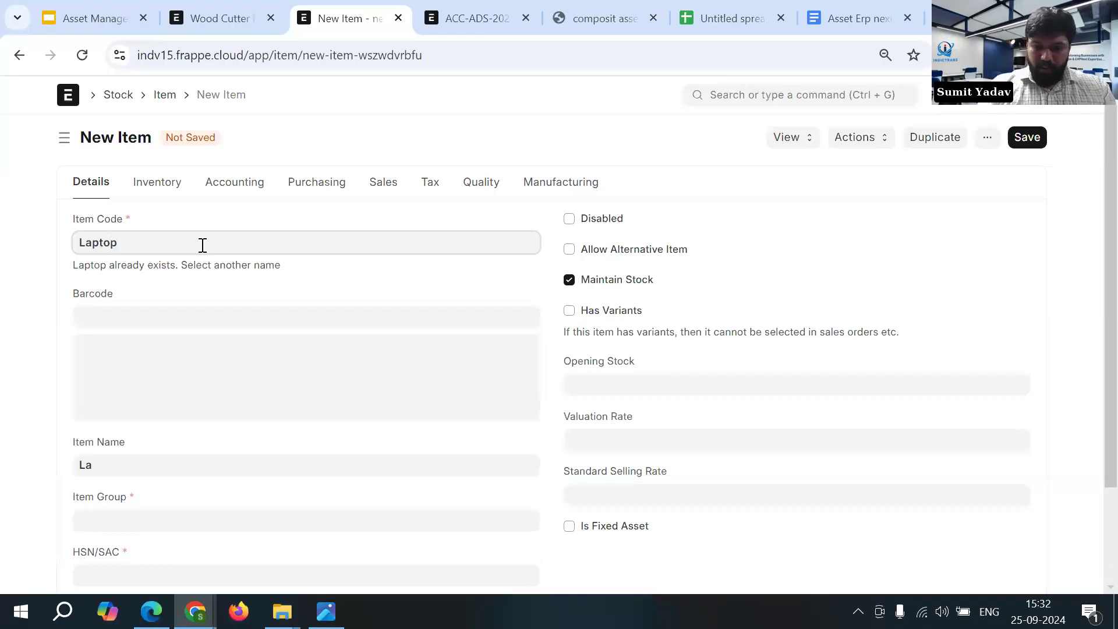
{"action": "type", "text": "_112"}
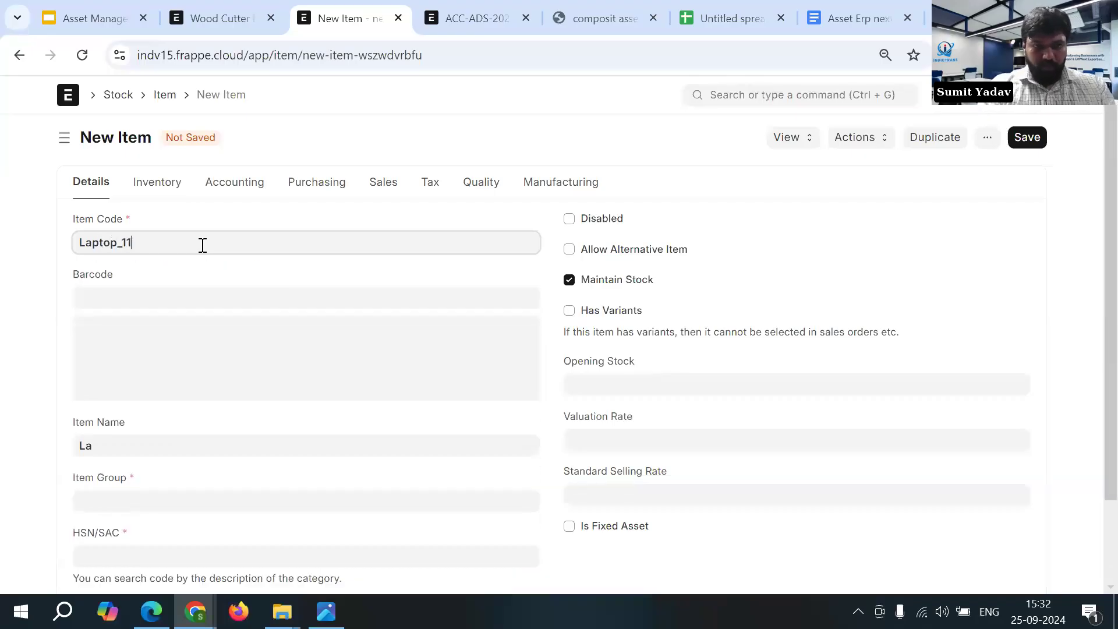
{"action": "left_click", "coordinate": [122, 442]}
{"action": "key", "text": "BackSpace"}
{"action": "key", "text": "BackSpace"}
{"action": "left_click", "coordinate": [152, 243]}
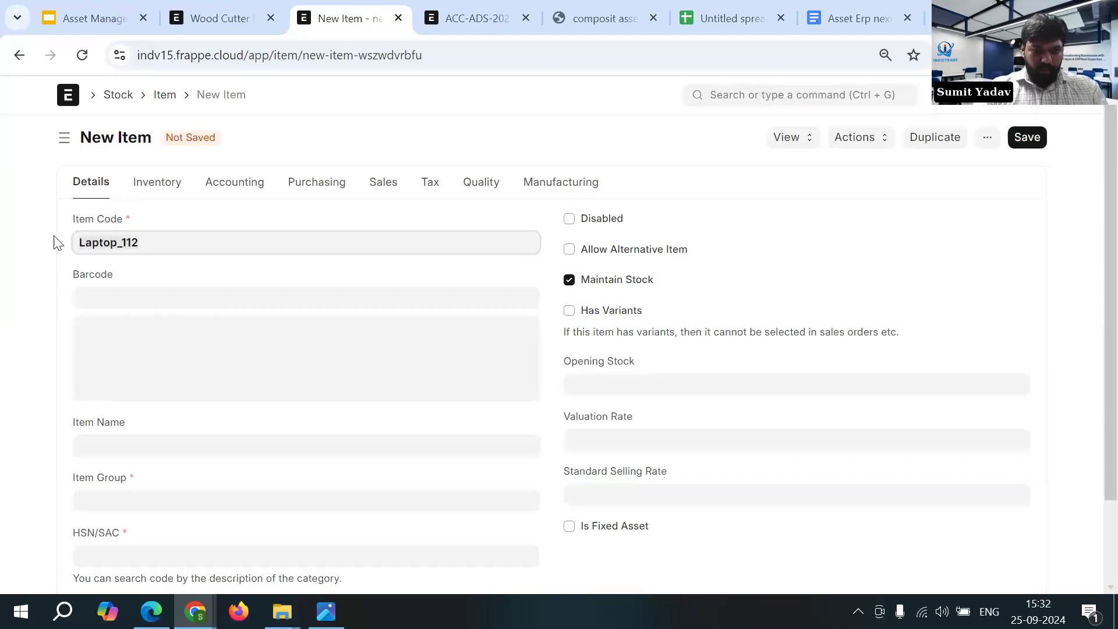
{"action": "left_click", "coordinate": [112, 444]}
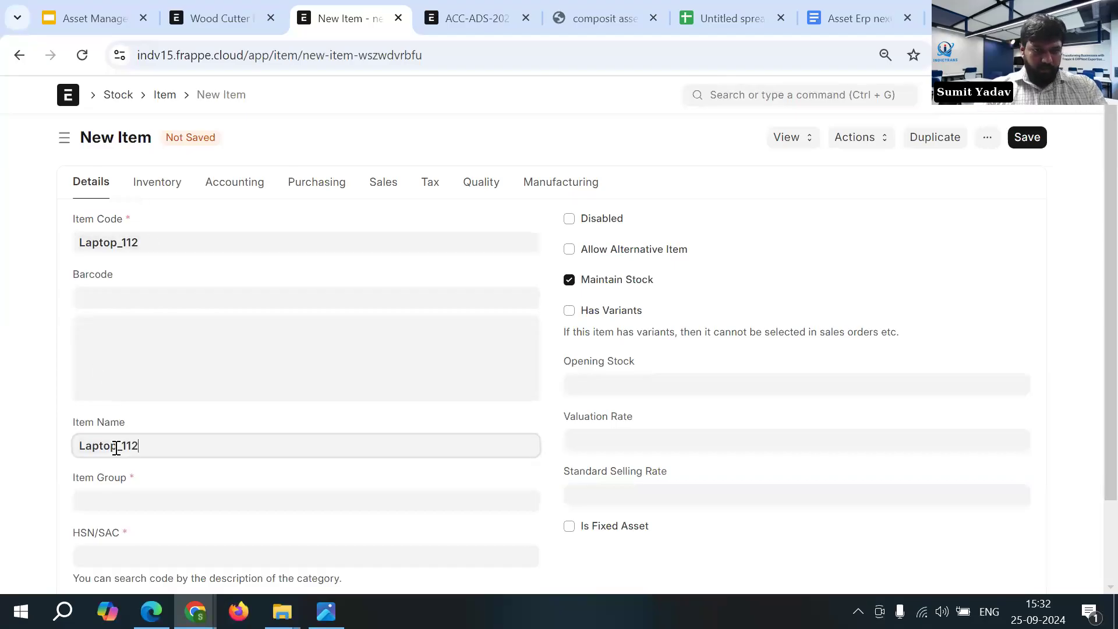
- Set the item group to Asset and enter Laptop as the HSN/SAC search text
{"action": "left_click", "coordinate": [125, 496]}
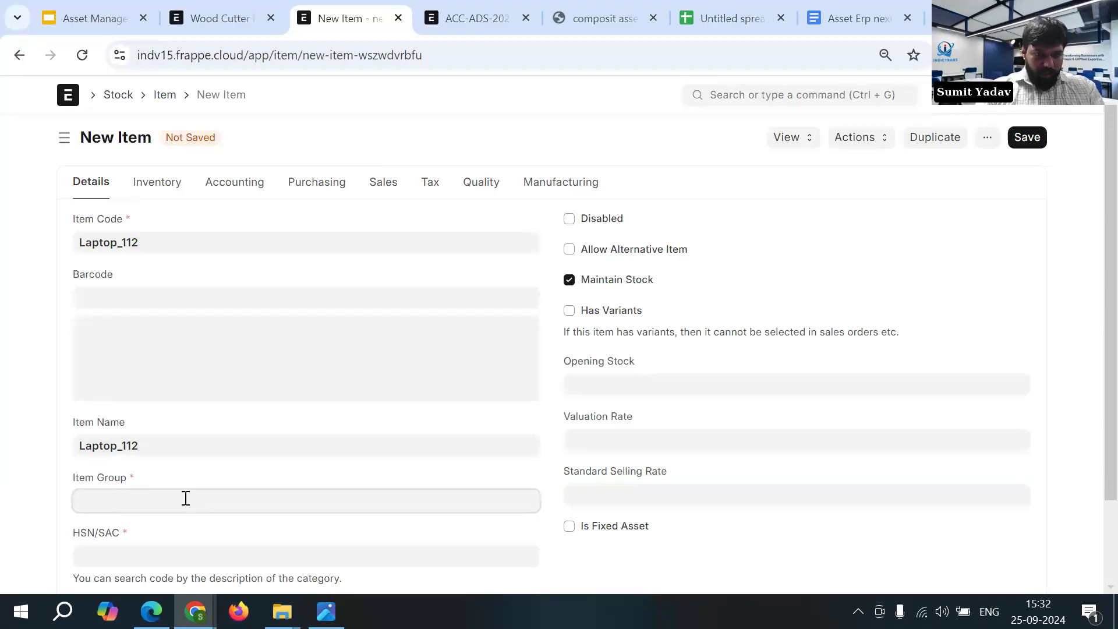
{"action": "scroll", "coordinate": [175, 494], "scroll_direction": "down", "scroll_amount": 2}
{"action": "left_click", "coordinate": [162, 487]}
{"action": "left_click", "coordinate": [150, 470]}
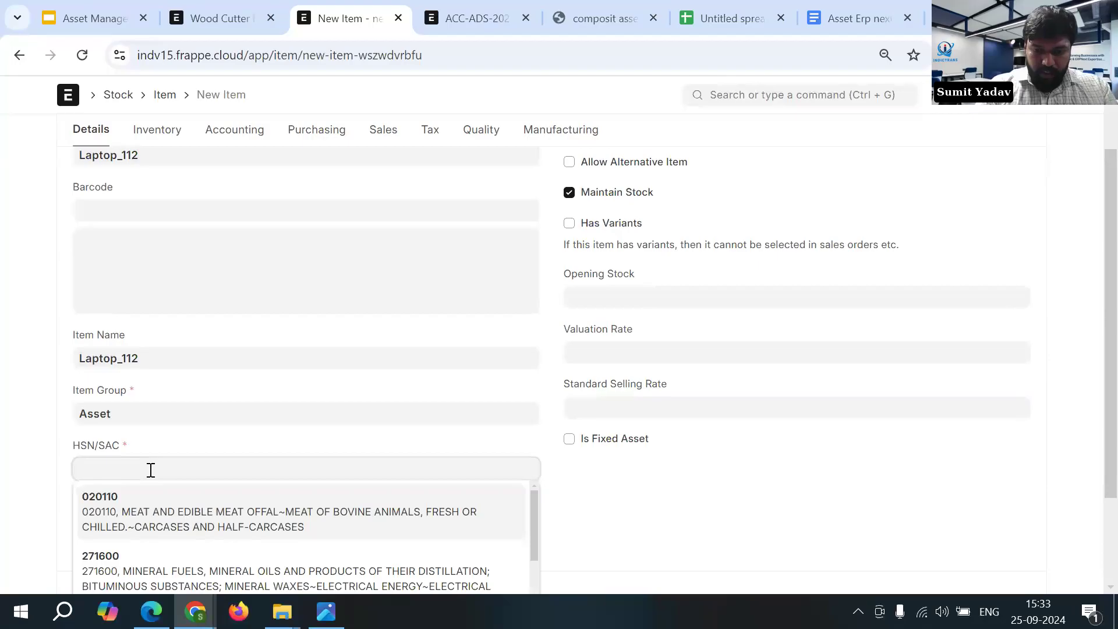
{"action": "type", "text": "Laptop"}
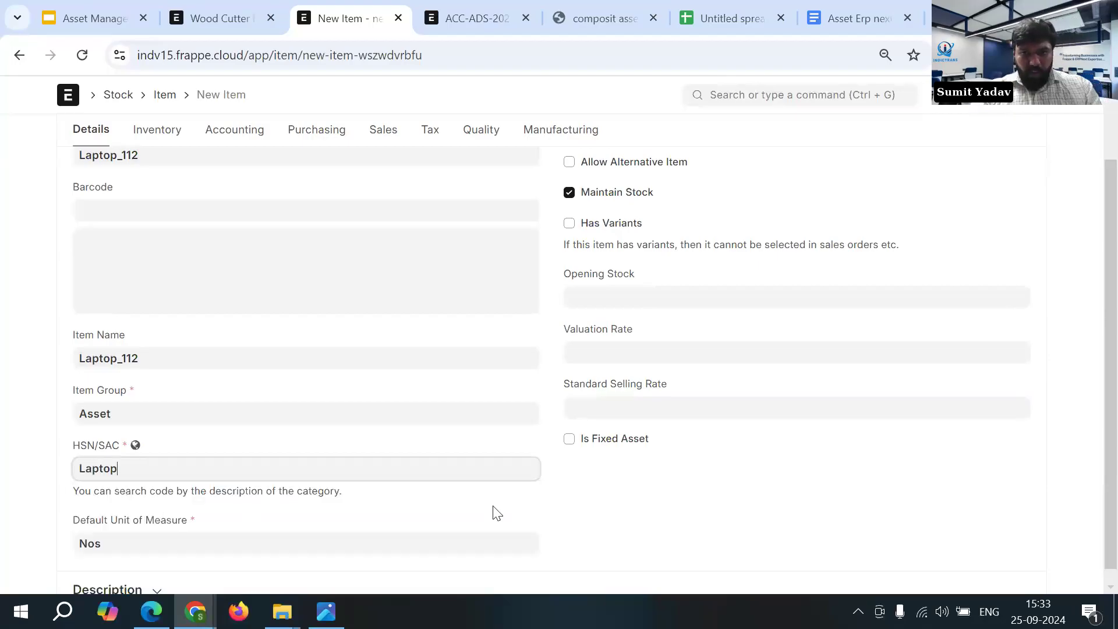
- Mark the item as a fixed asset and enable automatic asset creation on purchase
{"action": "scroll", "coordinate": [497, 512], "scroll_direction": "up", "scroll_amount": 2}
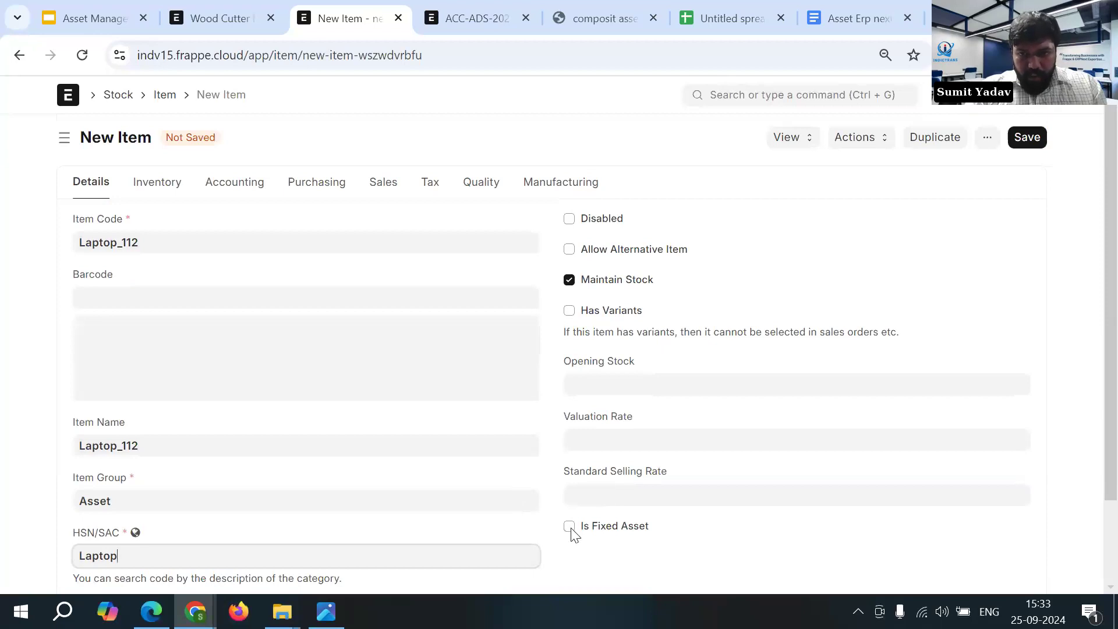
{"action": "left_click", "coordinate": [569, 528]}
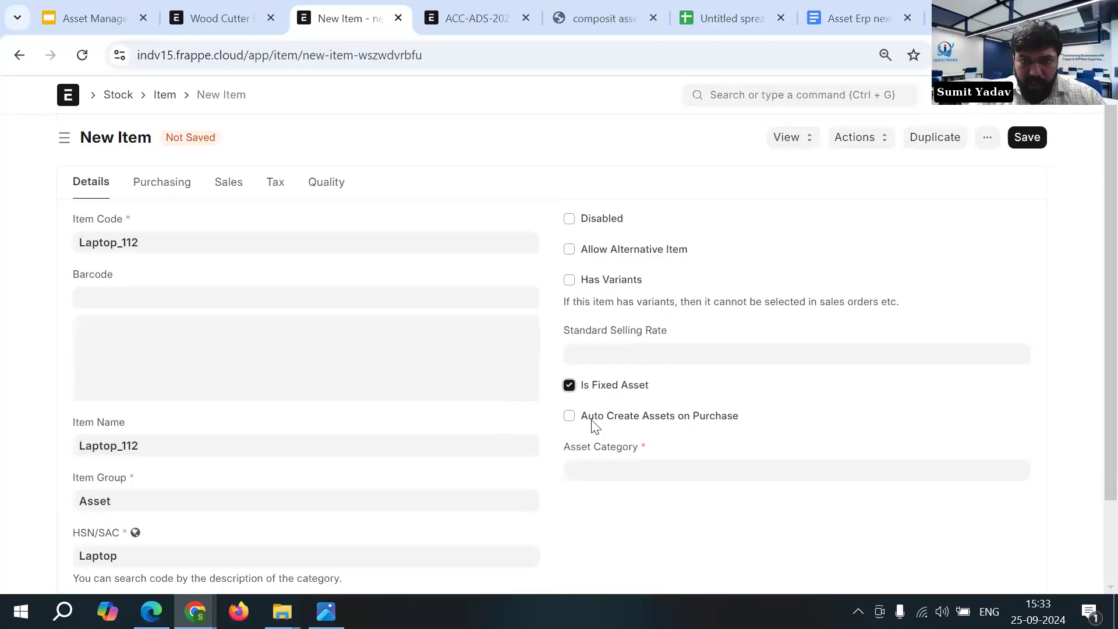
{"action": "left_click", "coordinate": [570, 417]}
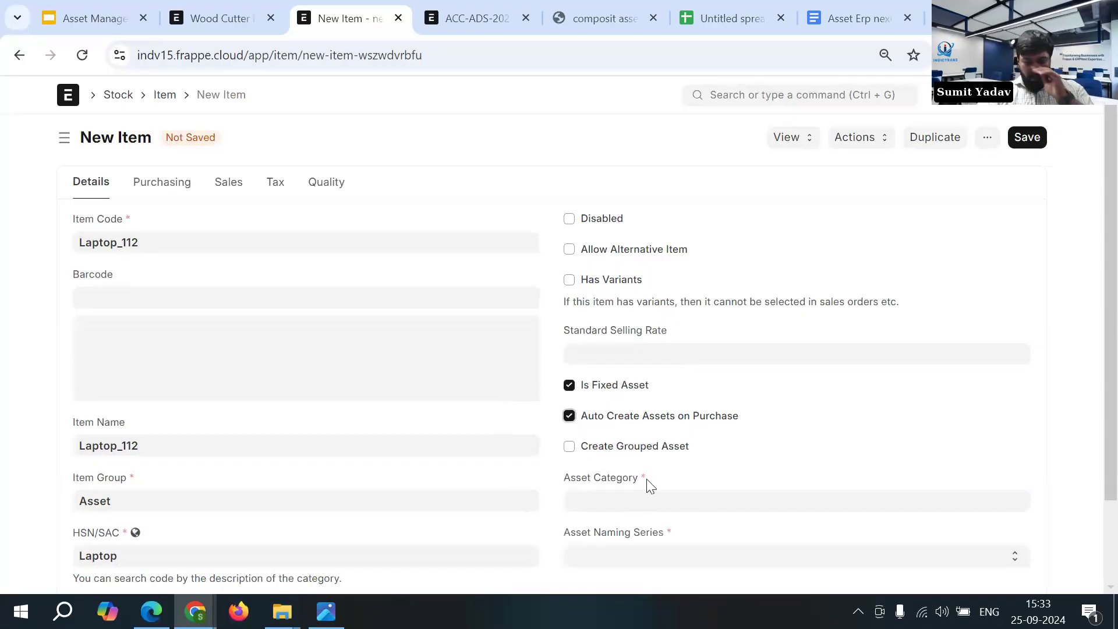
- Set the asset category to Electrical Component and the asset naming series to ACC-ASS-.YYYY.-, and save the item
{"action": "scroll", "coordinate": [652, 452], "scroll_direction": "down", "scroll_amount": 1}
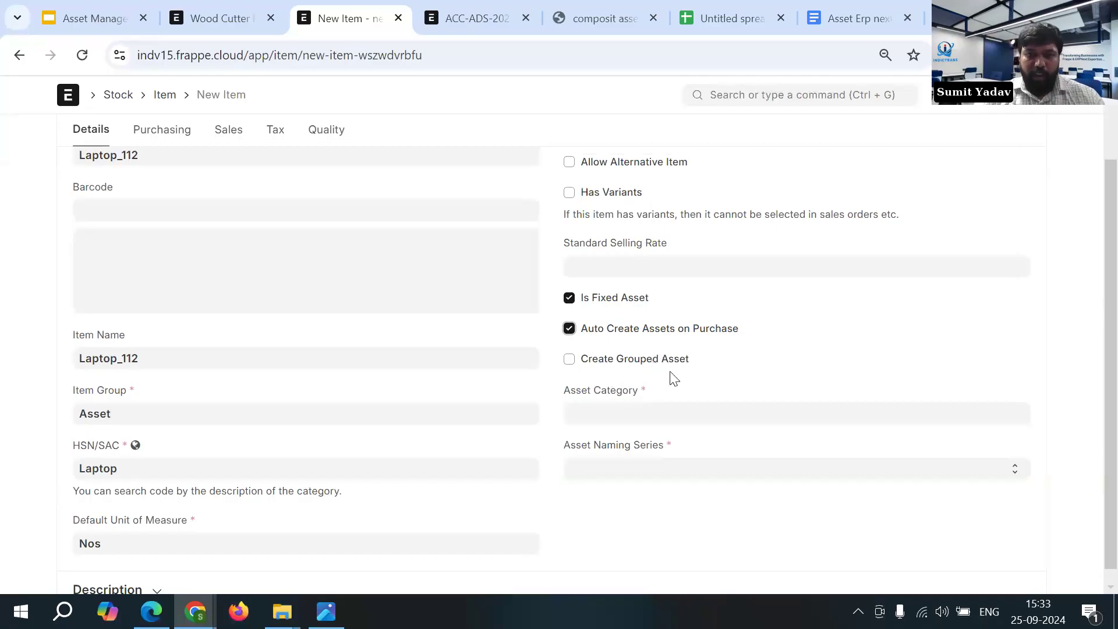
{"action": "left_click", "coordinate": [627, 415]}
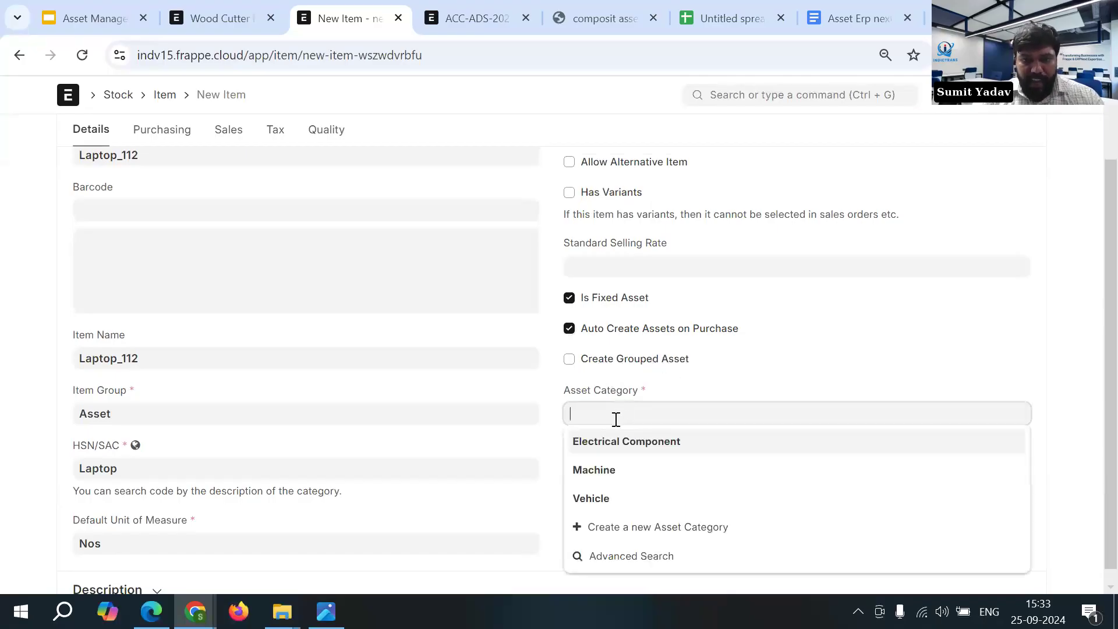
{"action": "left_click", "coordinate": [641, 446]}
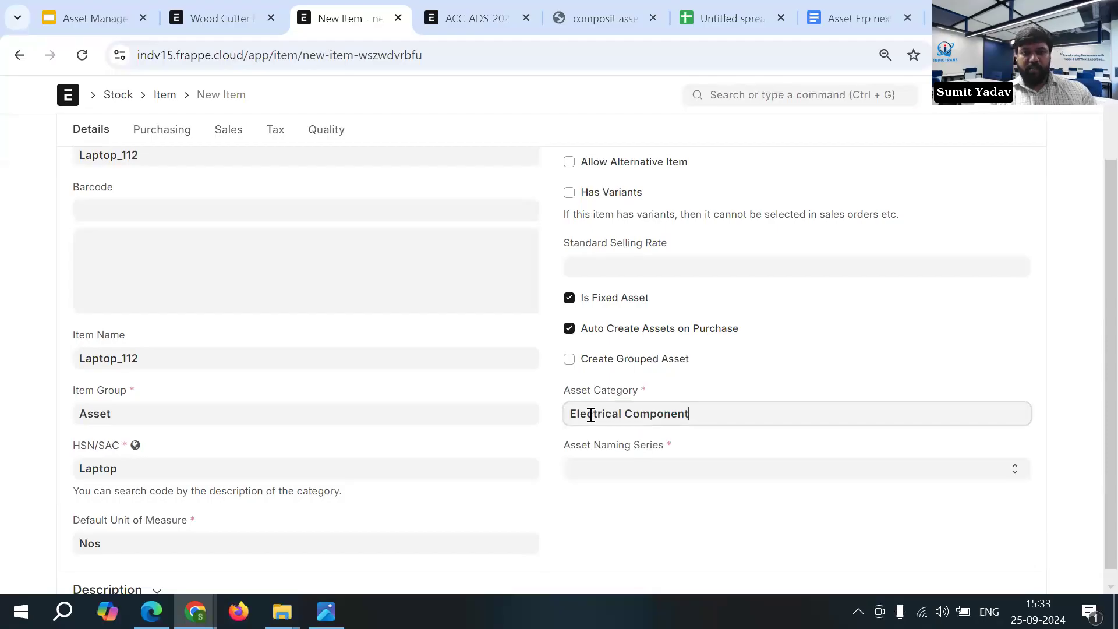
{"action": "left_click", "coordinate": [670, 471]}
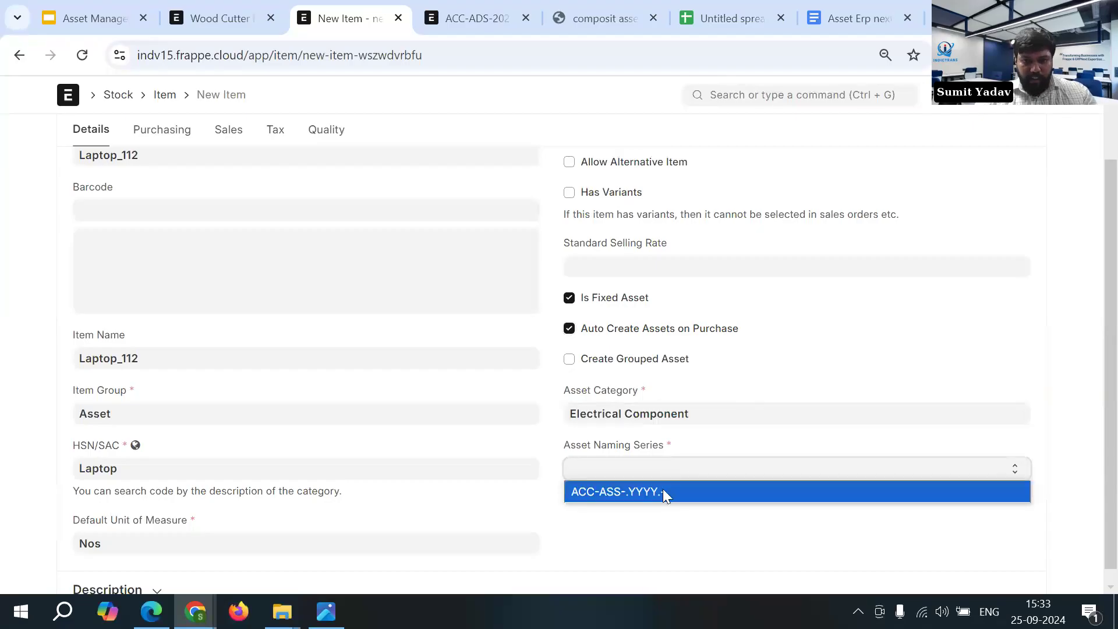
{"action": "left_click", "coordinate": [664, 494]}
{"action": "scroll", "coordinate": [780, 468], "scroll_direction": "up", "scroll_amount": 2}
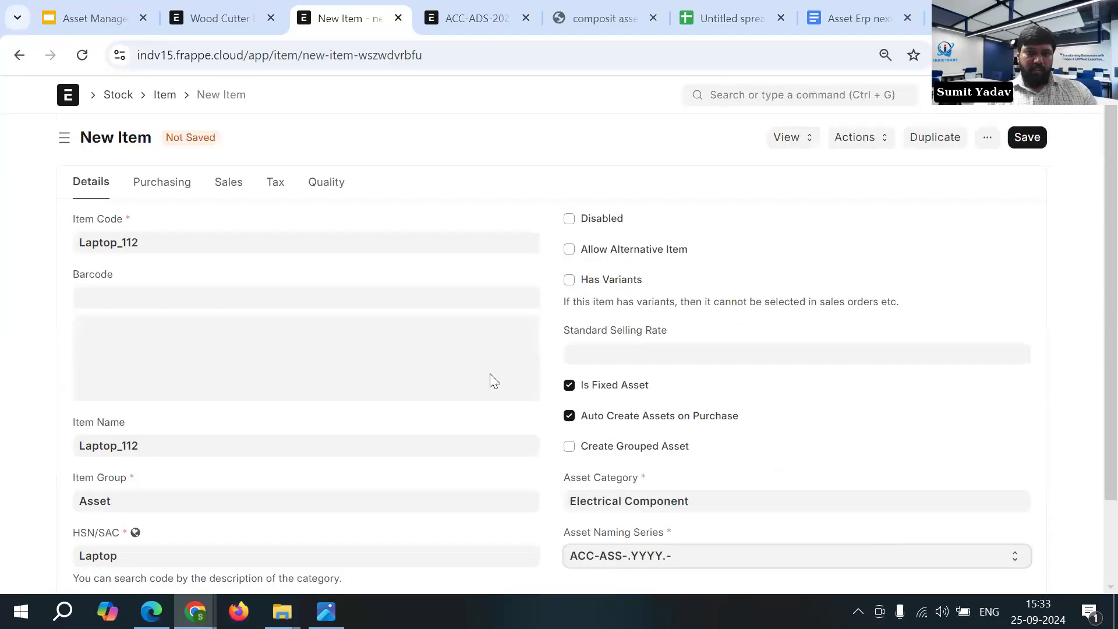
{"action": "left_click", "coordinate": [1025, 139]}
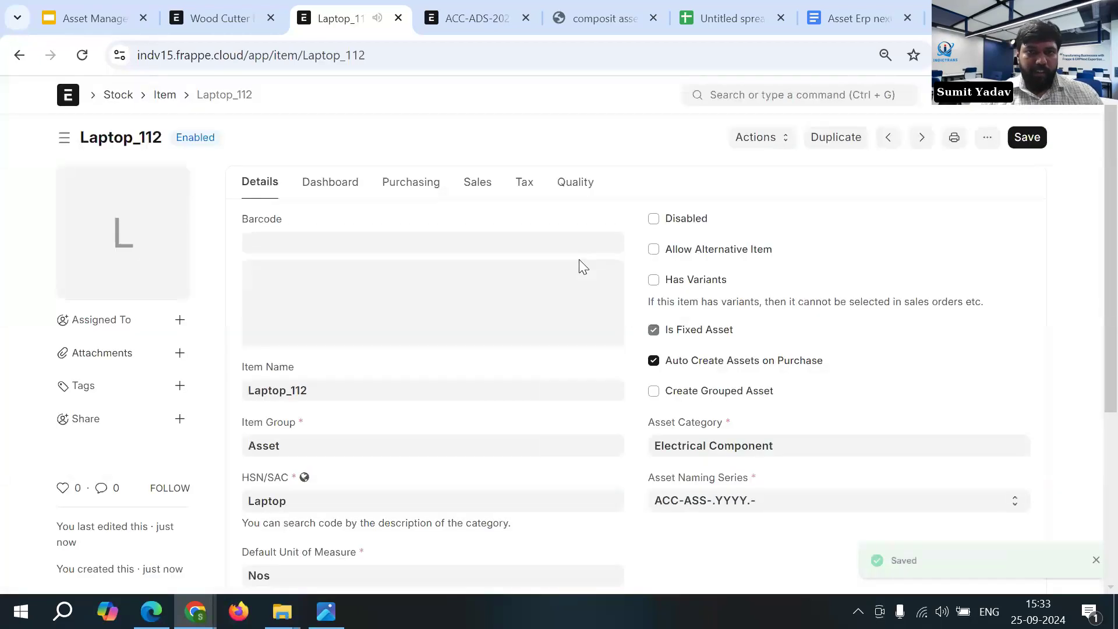
- Duplicate the item's browser tab and start a new purchase order from the Purchase Order list there
{"action": "right_click", "coordinate": [350, 18]}
{"action": "left_click", "coordinate": [437, 186]}
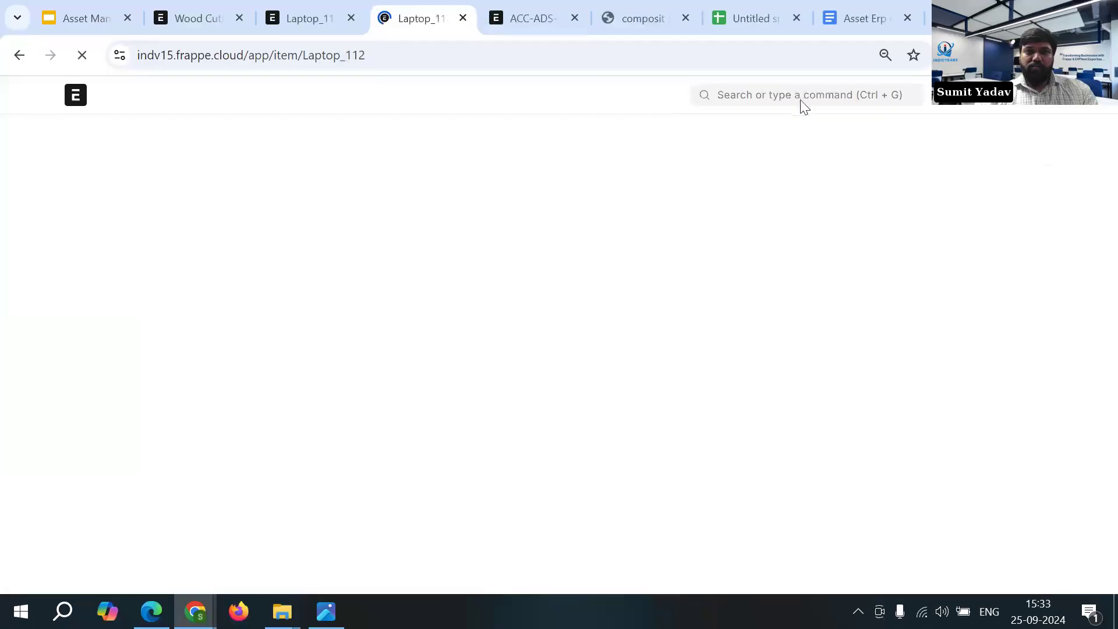
{"action": "left_click", "coordinate": [794, 95]}
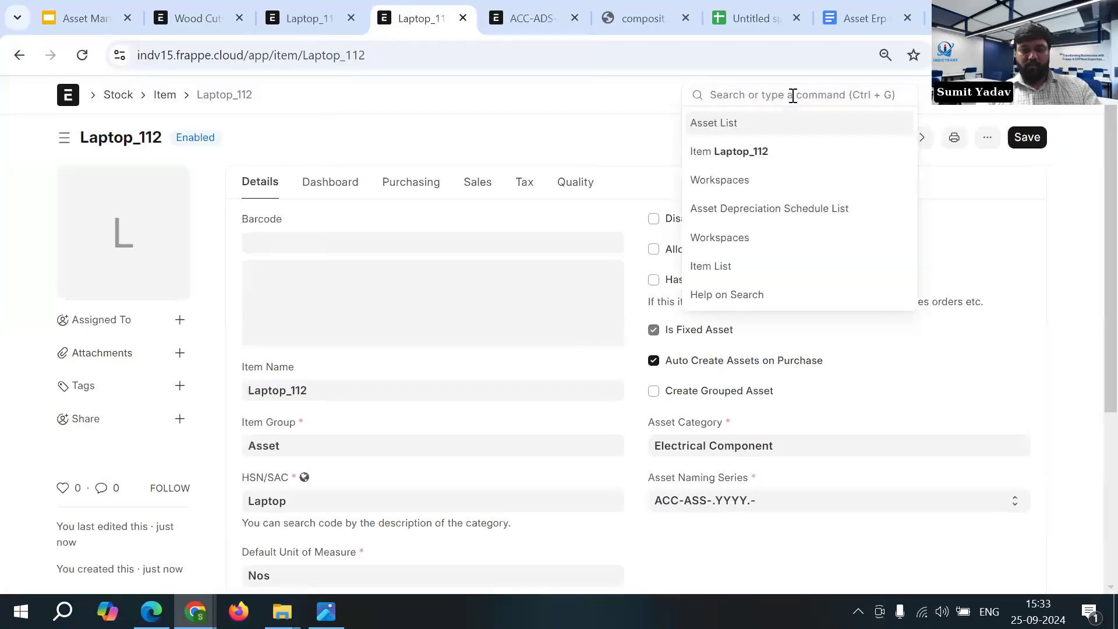
{"action": "type", "text": "Purc"}
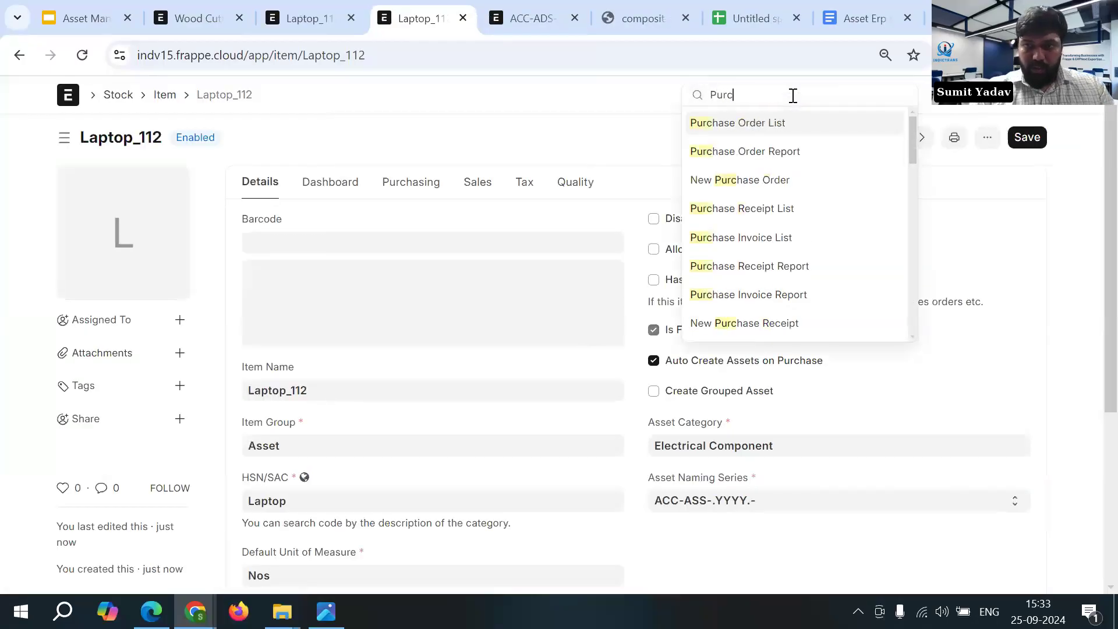
{"action": "left_click", "coordinate": [761, 123]}
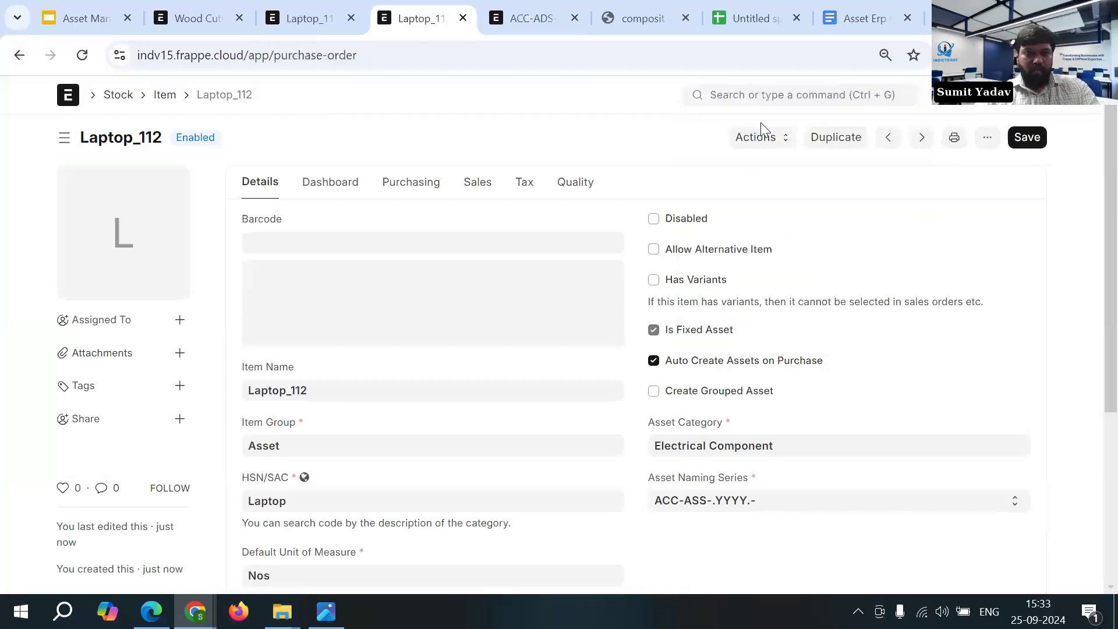
{"action": "left_click", "coordinate": [976, 140]}
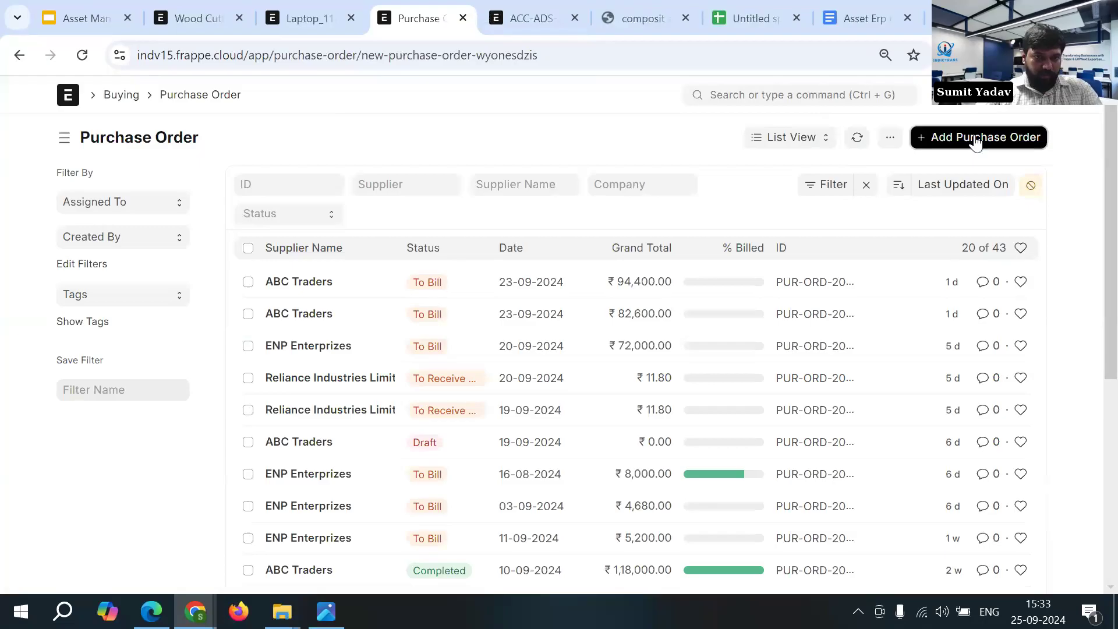
- Set the purchase order's supplier to ABC Traders and its required-by date to 25-09-2024
{"action": "left_click", "coordinate": [220, 300]}
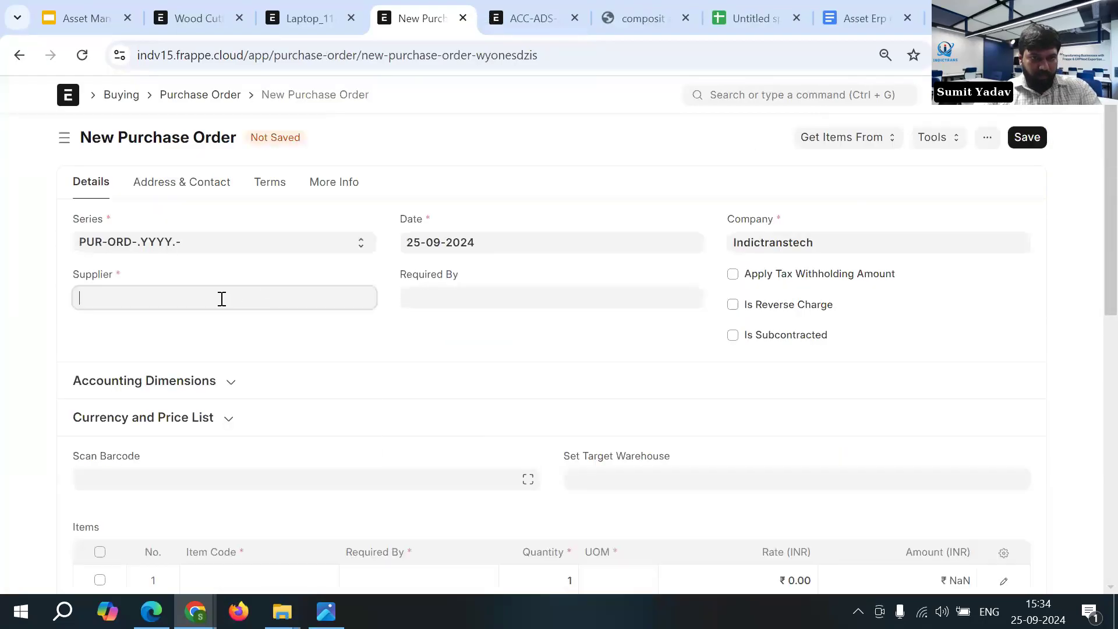
{"action": "left_click", "coordinate": [180, 338]}
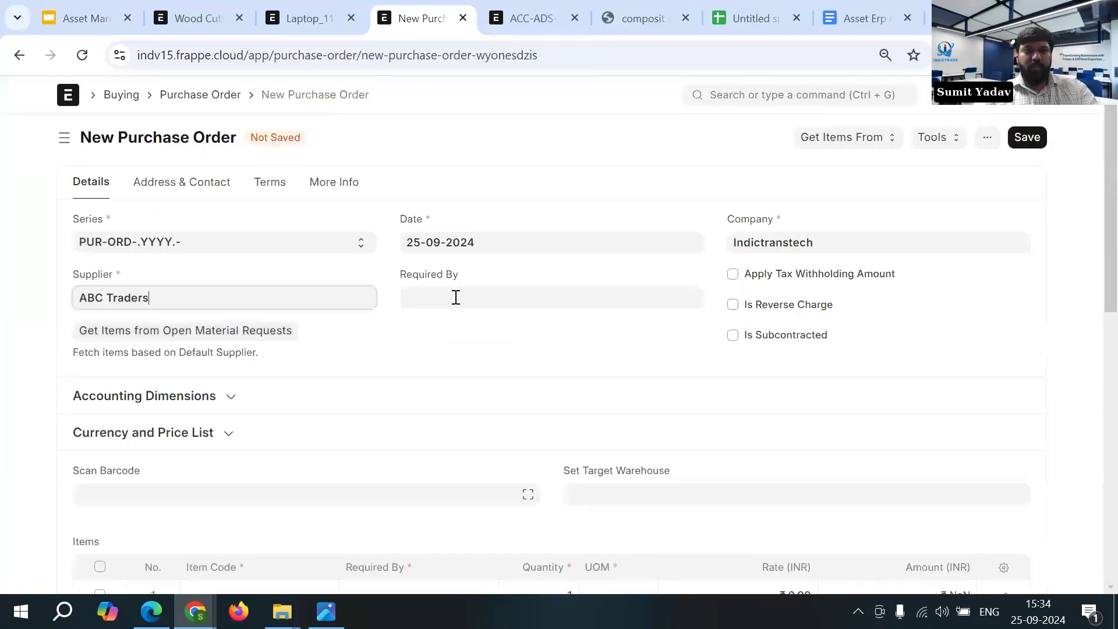
{"action": "left_click", "coordinate": [456, 297]}
{"action": "left_click", "coordinate": [498, 464]}
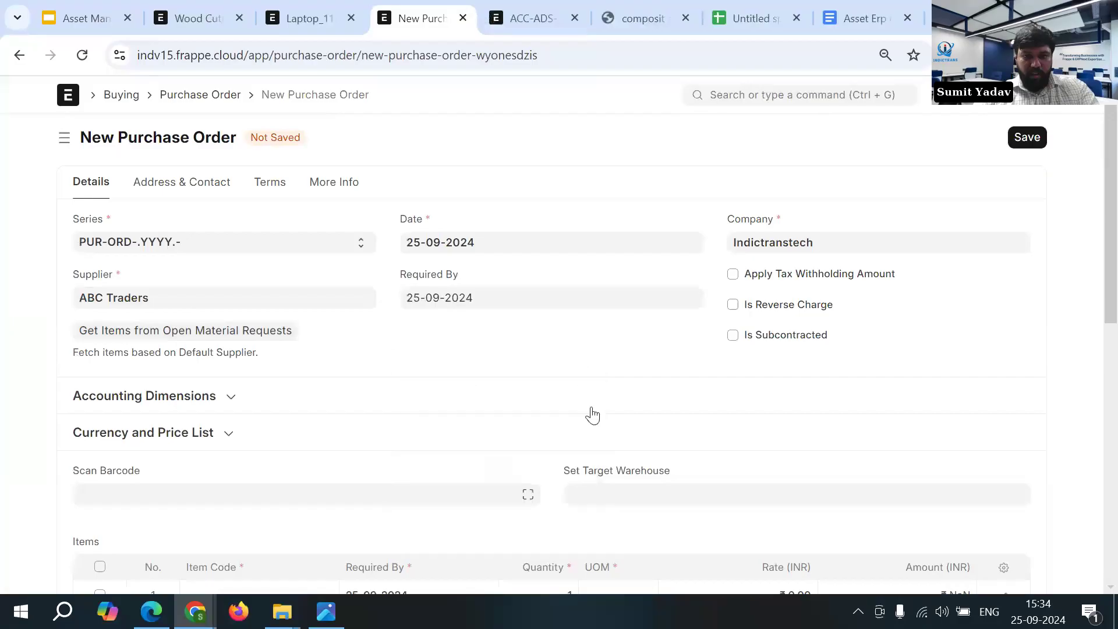
- Enter Laptop_112 as the item code in the first row of the order's items table
{"action": "scroll", "coordinate": [592, 414], "scroll_direction": "down", "scroll_amount": 3}
{"action": "left_click", "coordinate": [254, 421]}
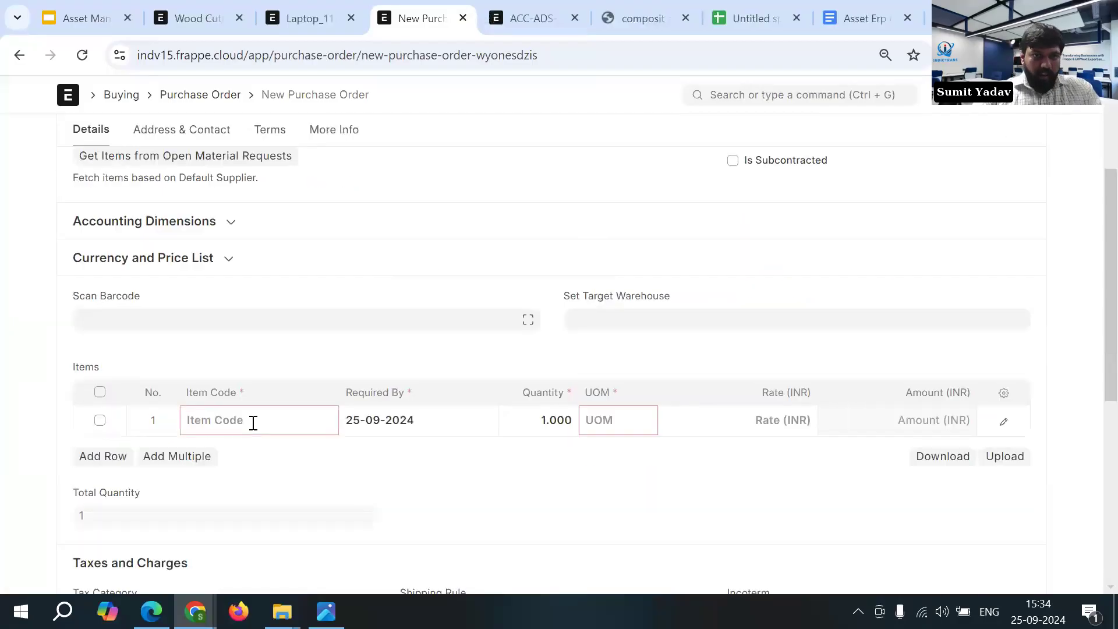
{"action": "left_click", "coordinate": [310, 19]}
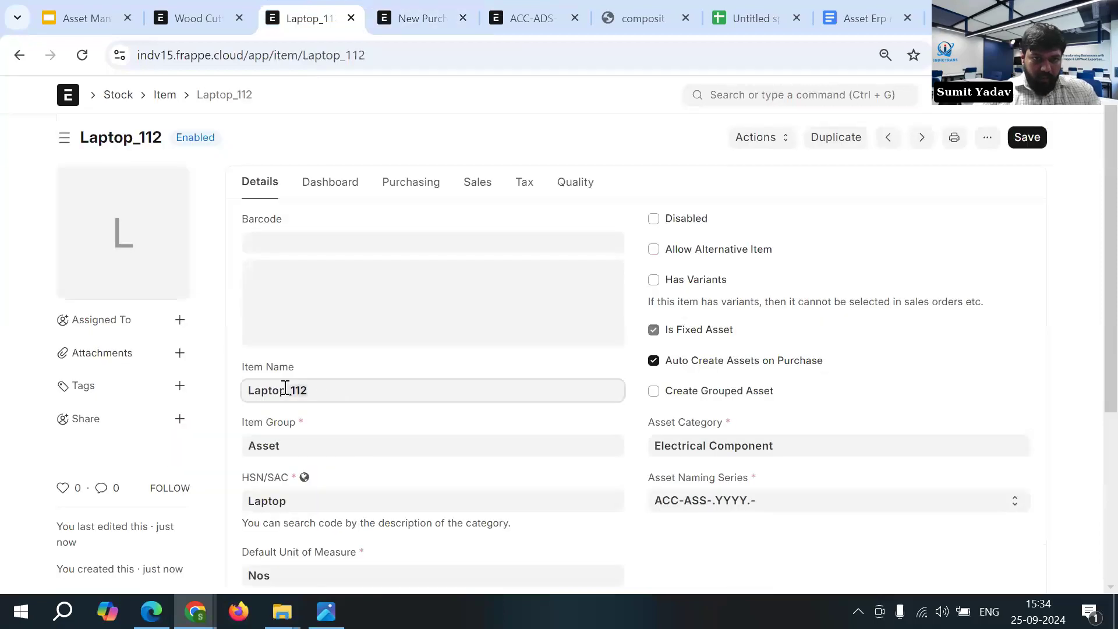
{"action": "left_click", "coordinate": [392, 19]}
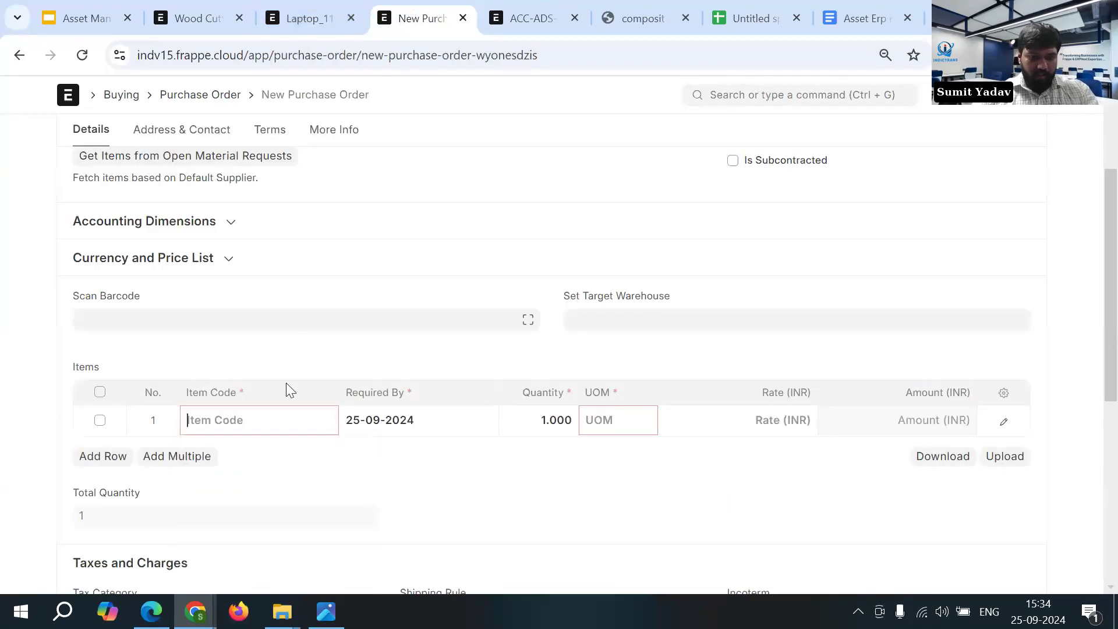
{"action": "type", "text": "Laptop_112"}
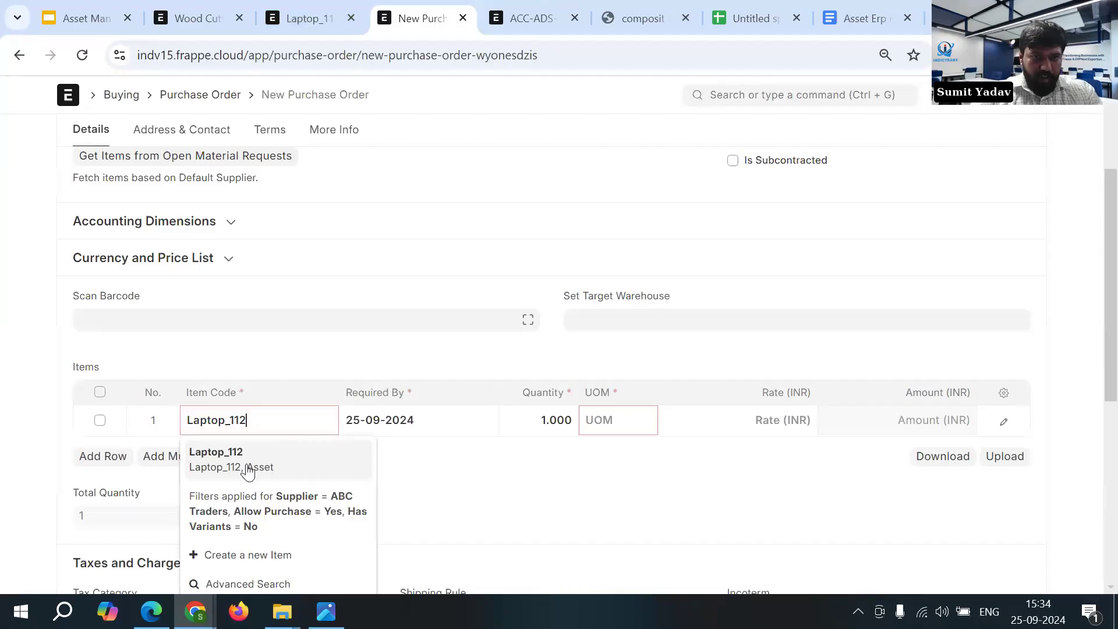
{"action": "left_click", "coordinate": [246, 462]}
- Set the Laptop_112 rate to 80000 INR and save the purchase order
{"action": "left_click", "coordinate": [792, 412]}
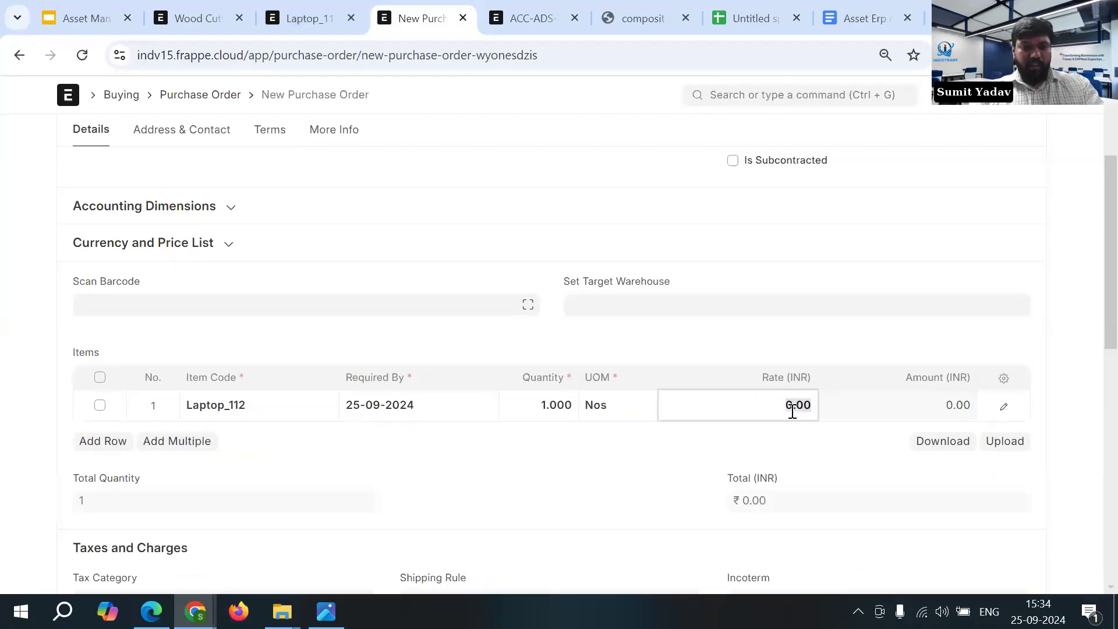
{"action": "type", "text": "80000"}
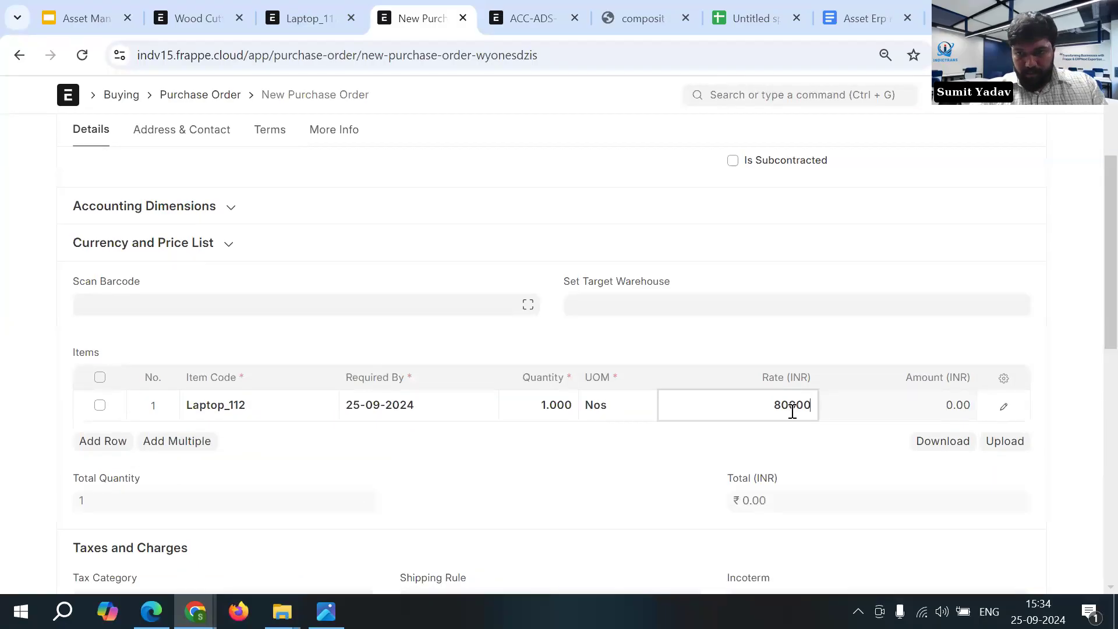
{"action": "type", "text": "0"}
{"action": "key", "text": "BackSpace"}
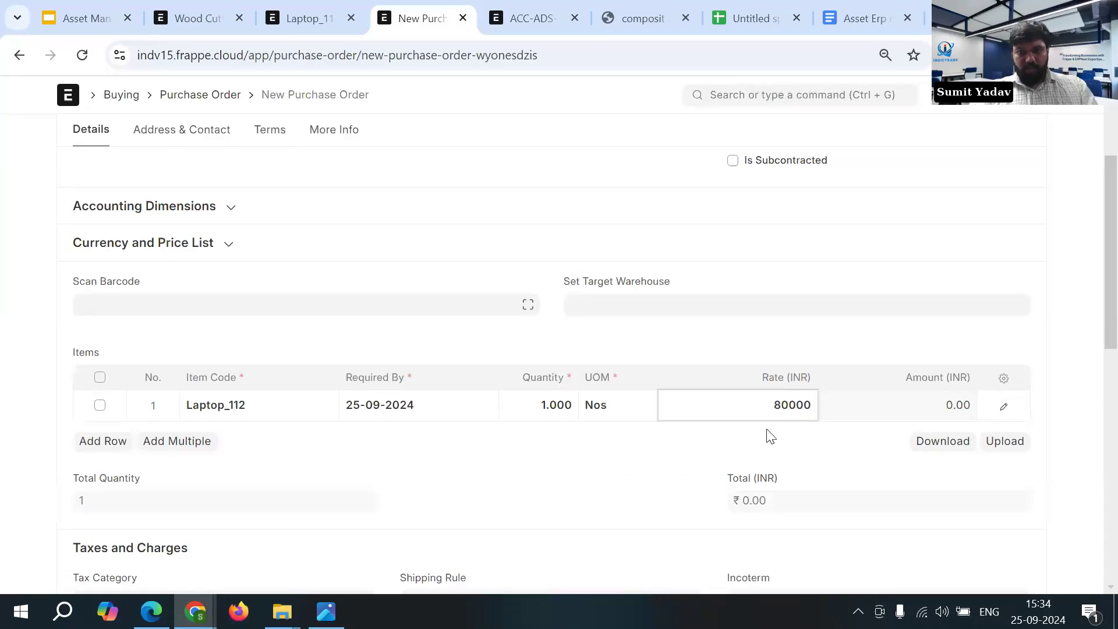
{"action": "left_click", "coordinate": [735, 448]}
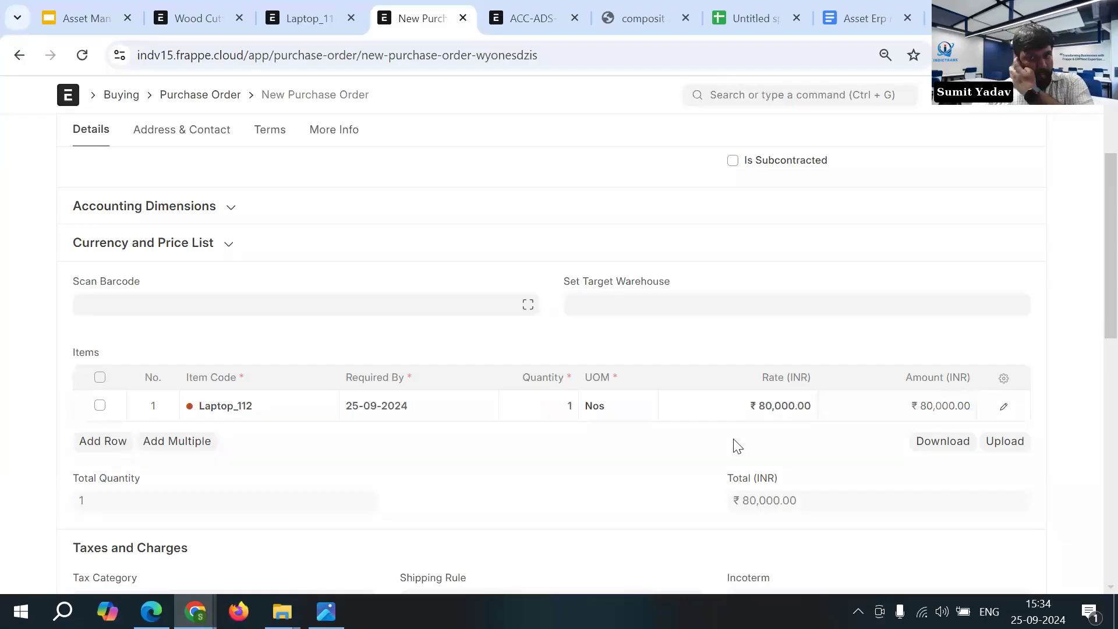
{"action": "key", "text": "ctrl+s"}
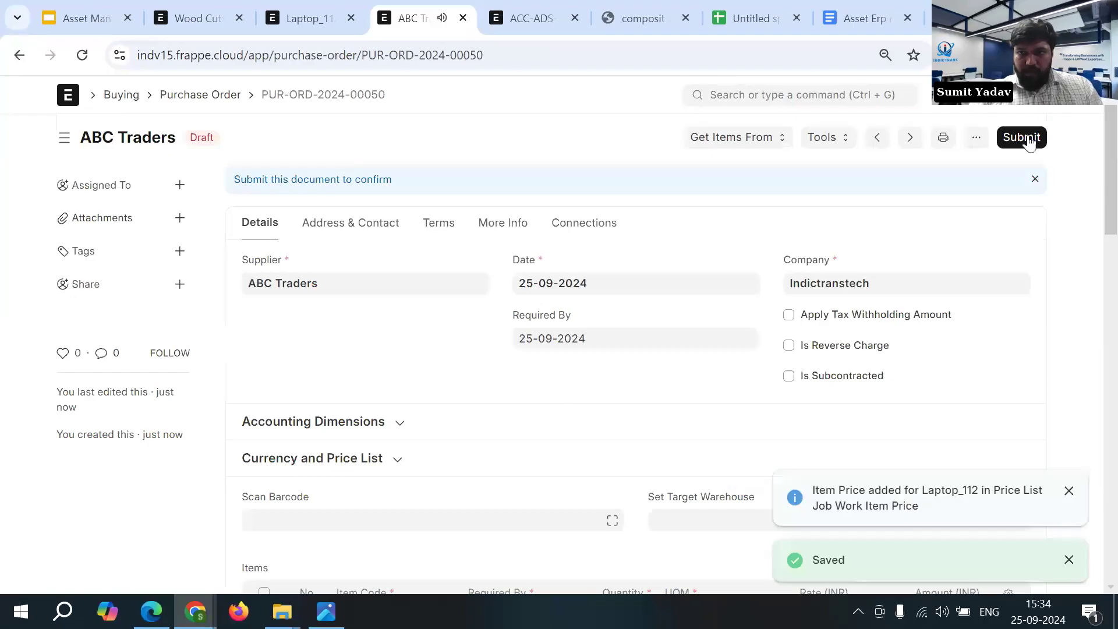
- Submit the purchase order and create a purchase receipt from it
{"action": "left_click", "coordinate": [1021, 138]}
{"action": "left_click", "coordinate": [750, 223]}
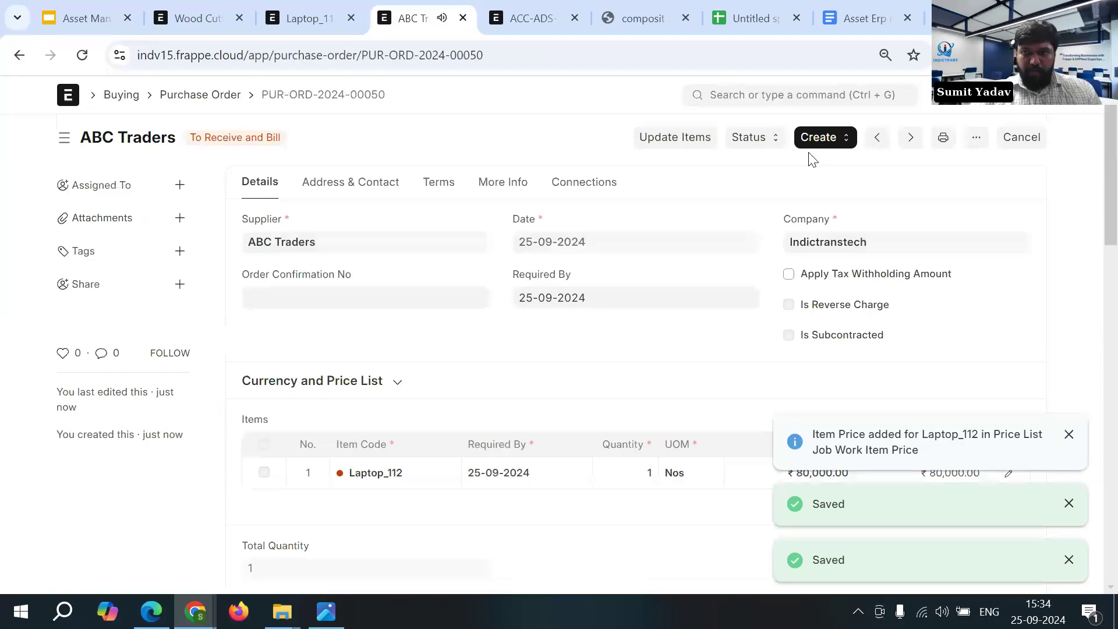
{"action": "left_click", "coordinate": [816, 143]}
{"action": "left_click", "coordinate": [834, 169]}
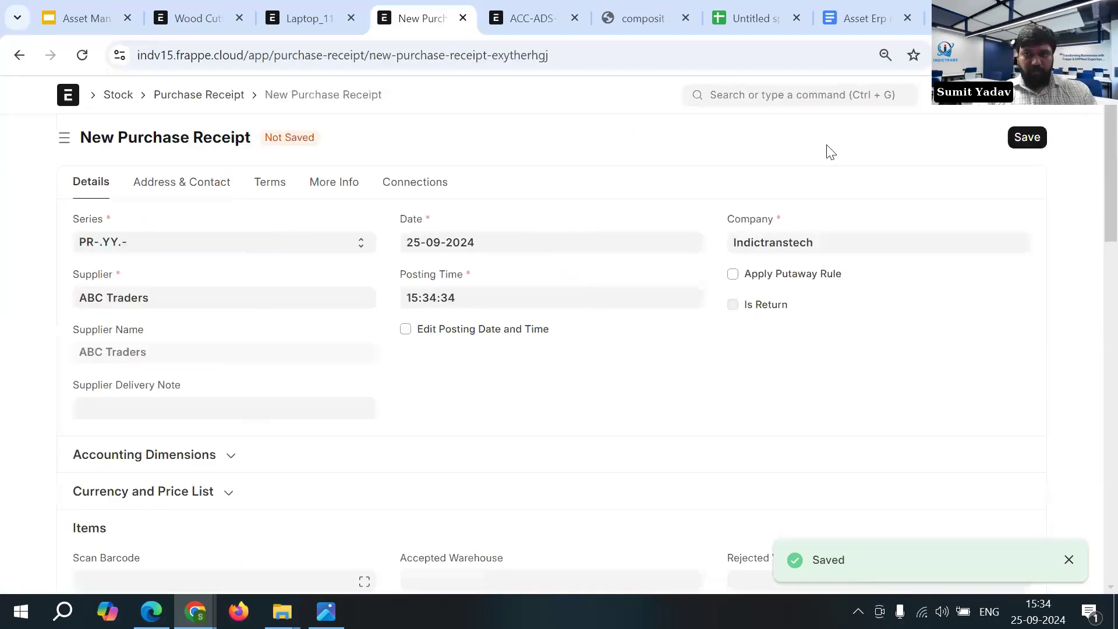
- Set the asset location of the Laptop_112 row to Factory 02 and save the purchase receipt
{"action": "scroll", "coordinate": [333, 383], "scroll_direction": "down", "scroll_amount": 2}
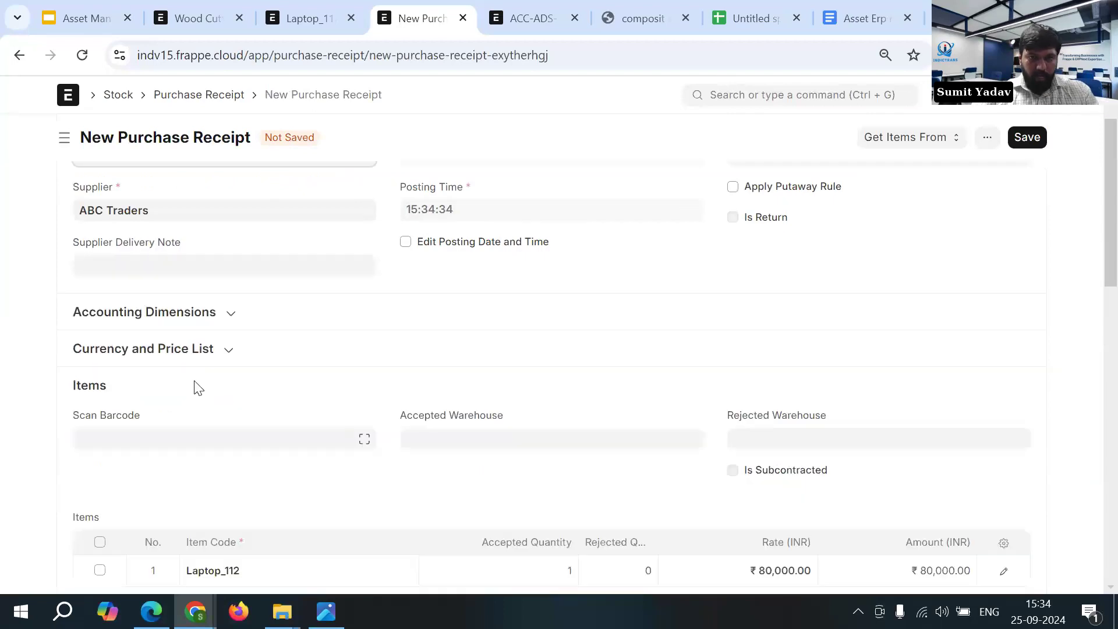
{"action": "scroll", "coordinate": [198, 387], "scroll_direction": "down", "scroll_amount": 3}
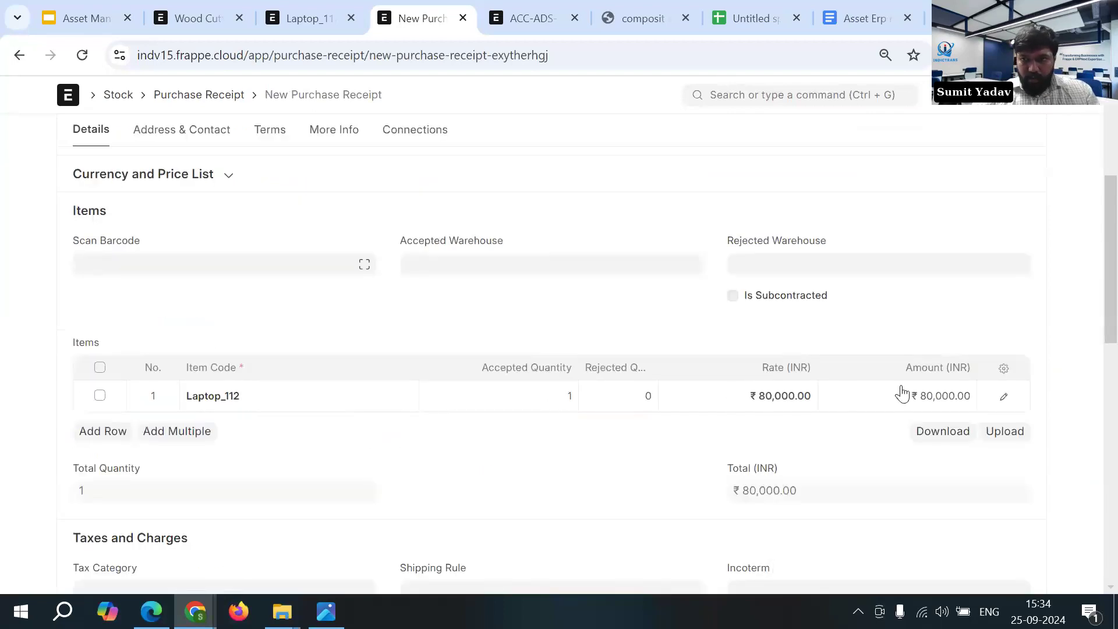
{"action": "left_click", "coordinate": [1007, 400]}
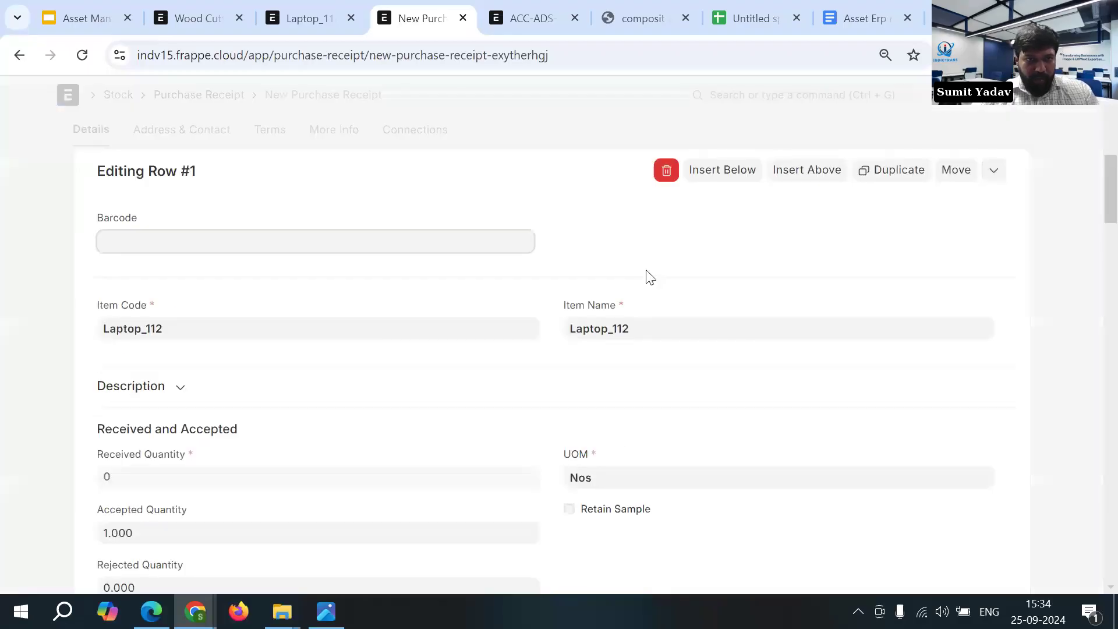
{"action": "scroll", "coordinate": [635, 295], "scroll_direction": "down", "scroll_amount": 3}
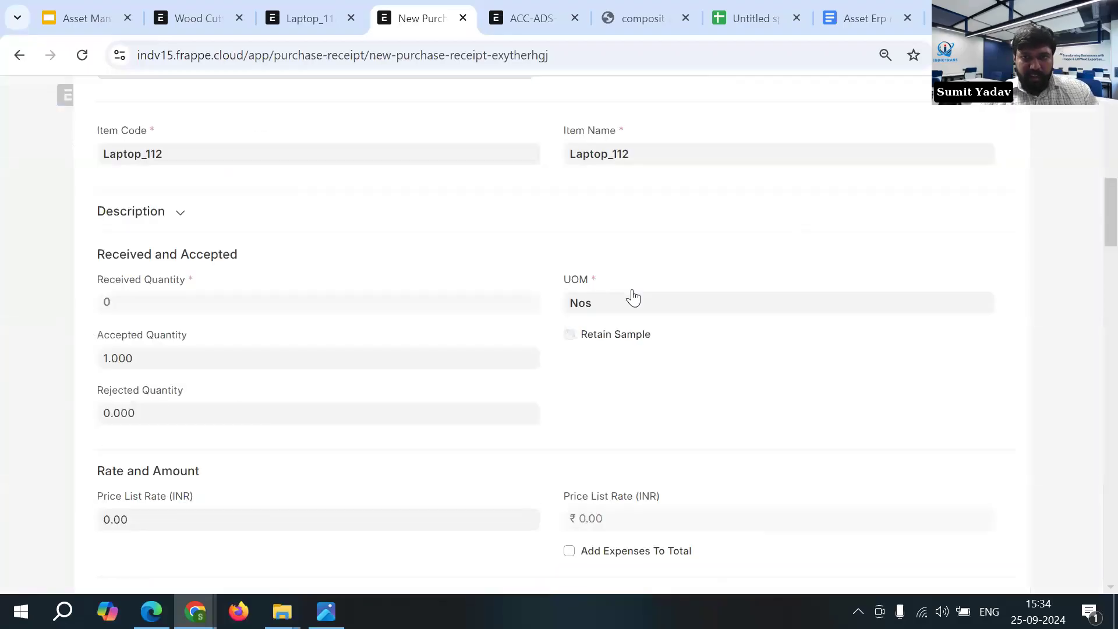
{"action": "scroll", "coordinate": [633, 297], "scroll_direction": "down", "scroll_amount": 10}
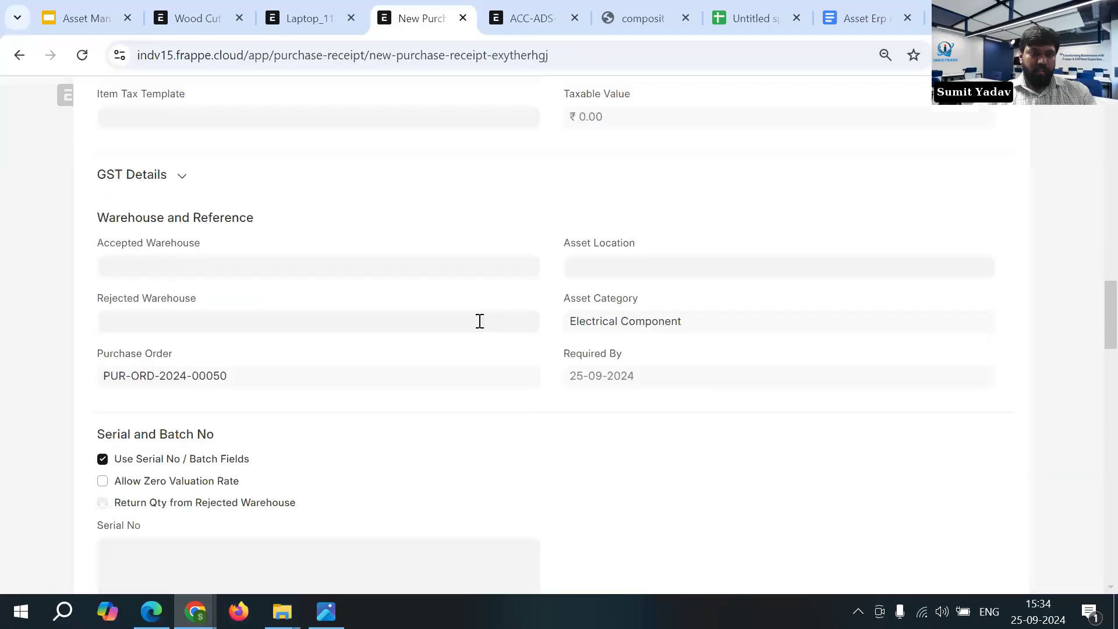
{"action": "left_click", "coordinate": [593, 265]}
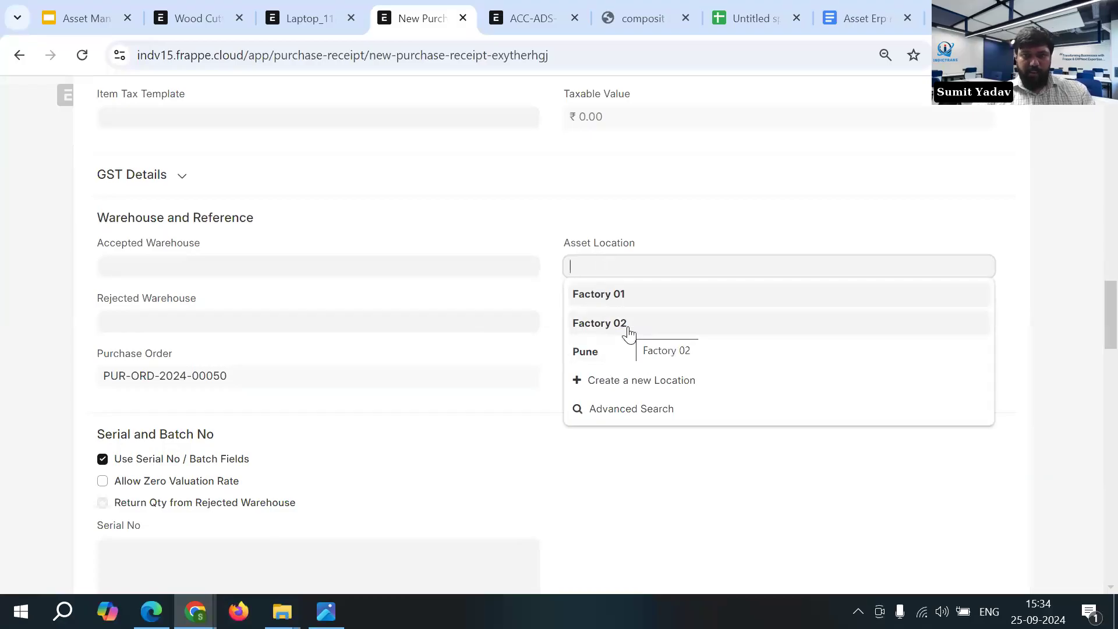
{"action": "left_click", "coordinate": [622, 333]}
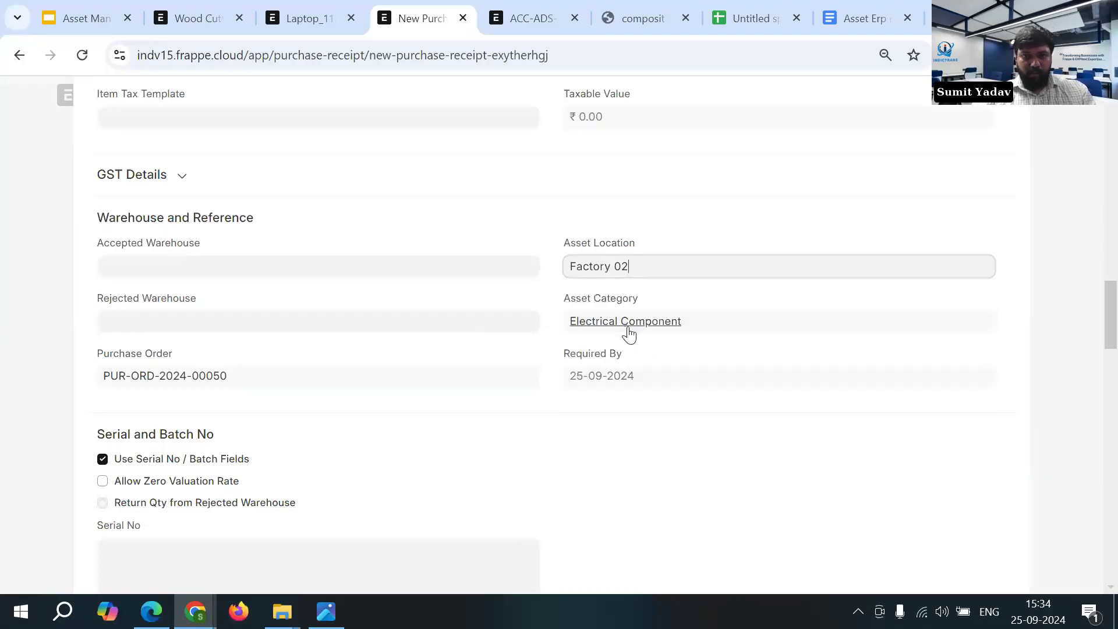
{"action": "left_click", "coordinate": [30, 333]}
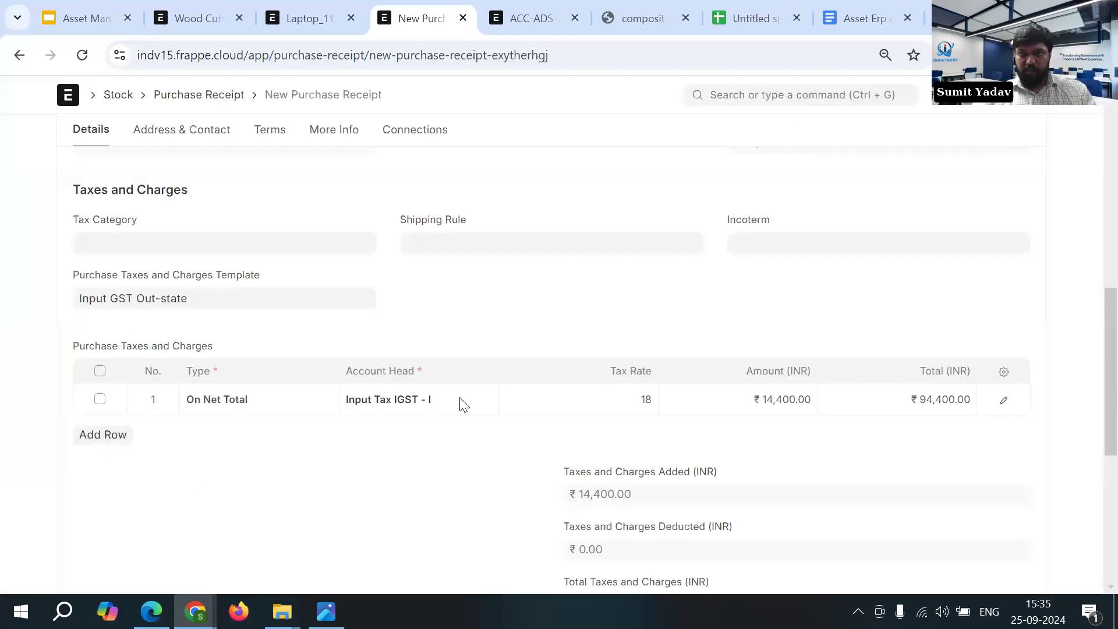
{"action": "scroll", "coordinate": [461, 399], "scroll_direction": "up", "scroll_amount": 8}
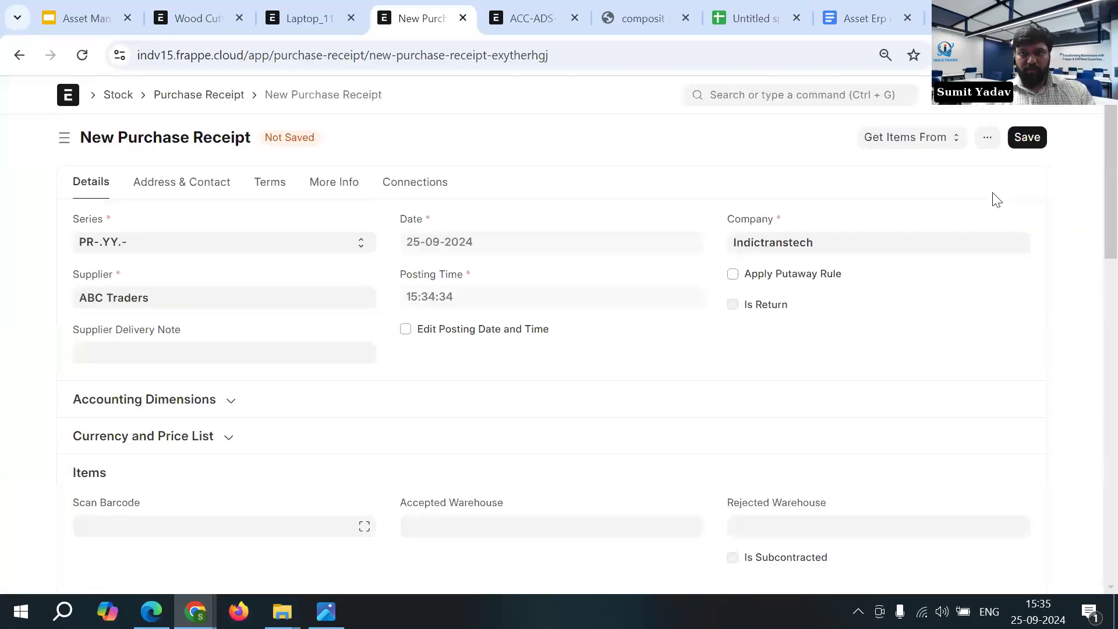
{"action": "left_click", "coordinate": [1021, 144]}
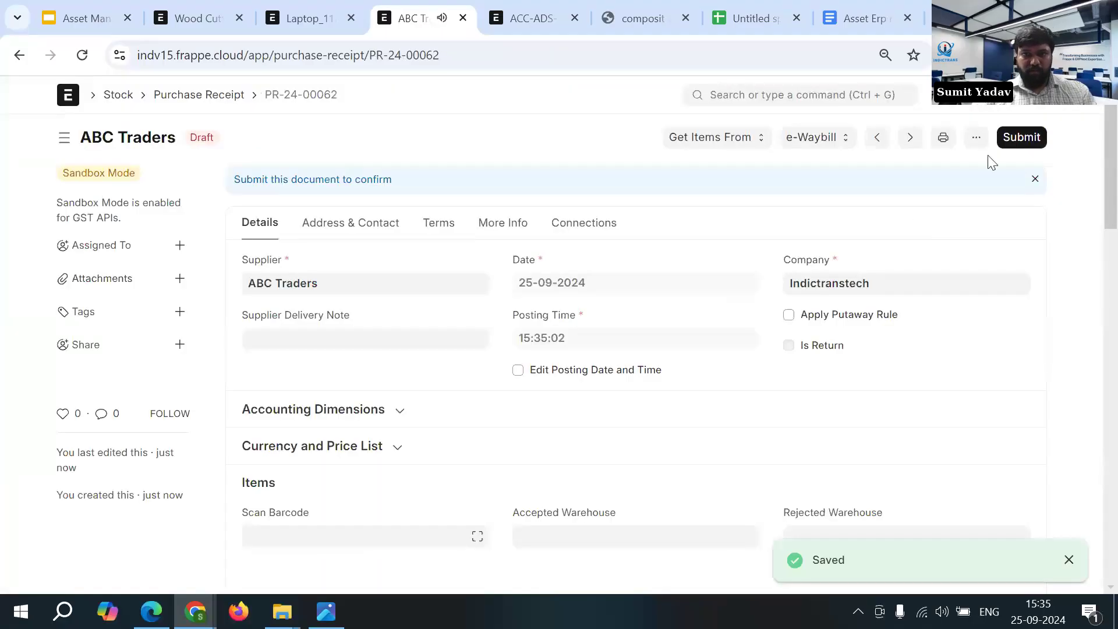
- Submit the ABC Traders purchase receipt for Laptop_112, confirm it and dismiss the asset creation message
{"action": "left_click", "coordinate": [1021, 137]}
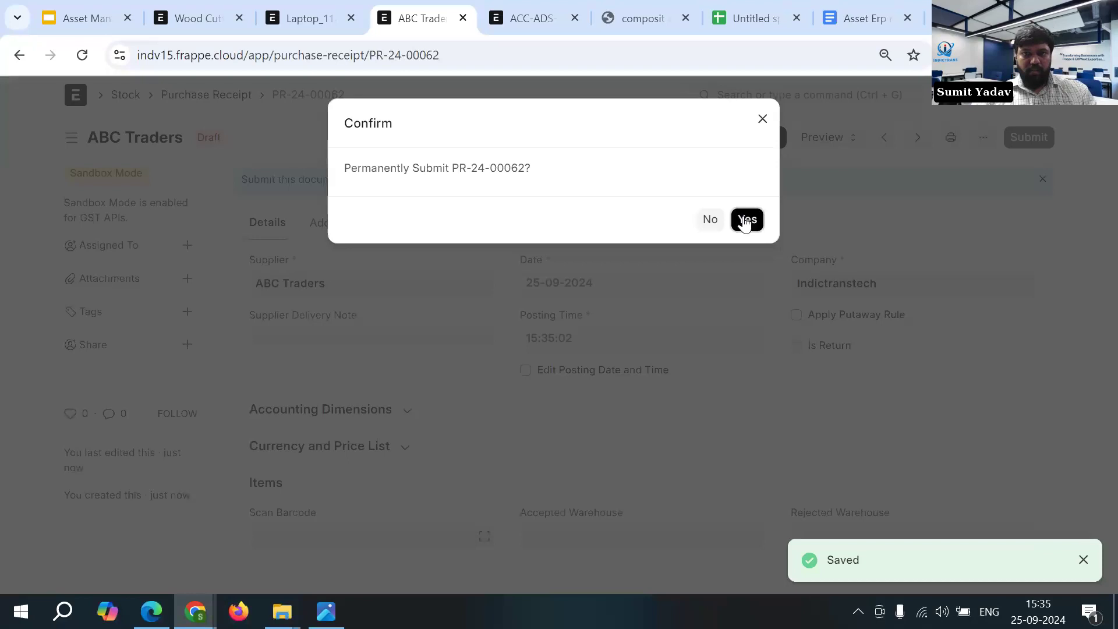
{"action": "left_click", "coordinate": [747, 221]}
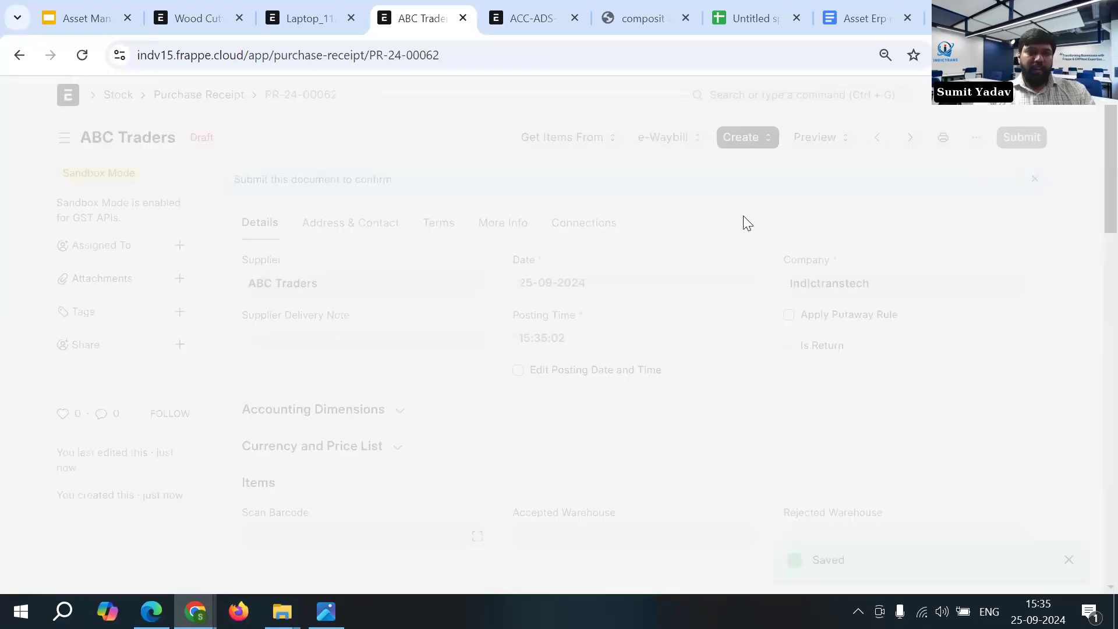
{"action": "left_click_drag", "start_coordinate": [347, 169], "coordinate": [635, 175]}
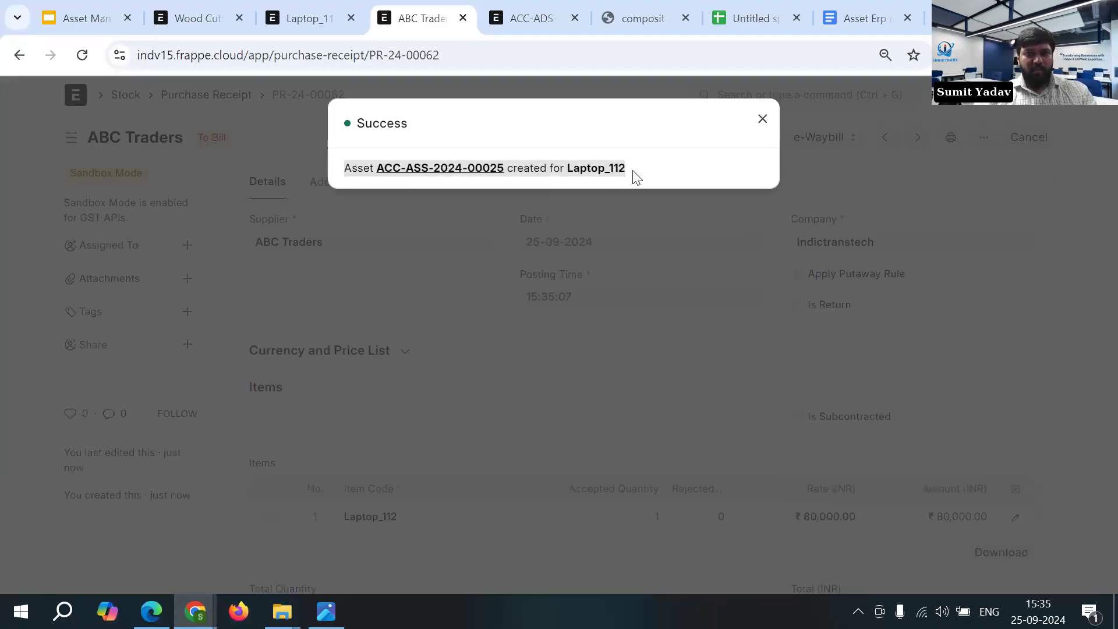
{"action": "left_click", "coordinate": [763, 120]}
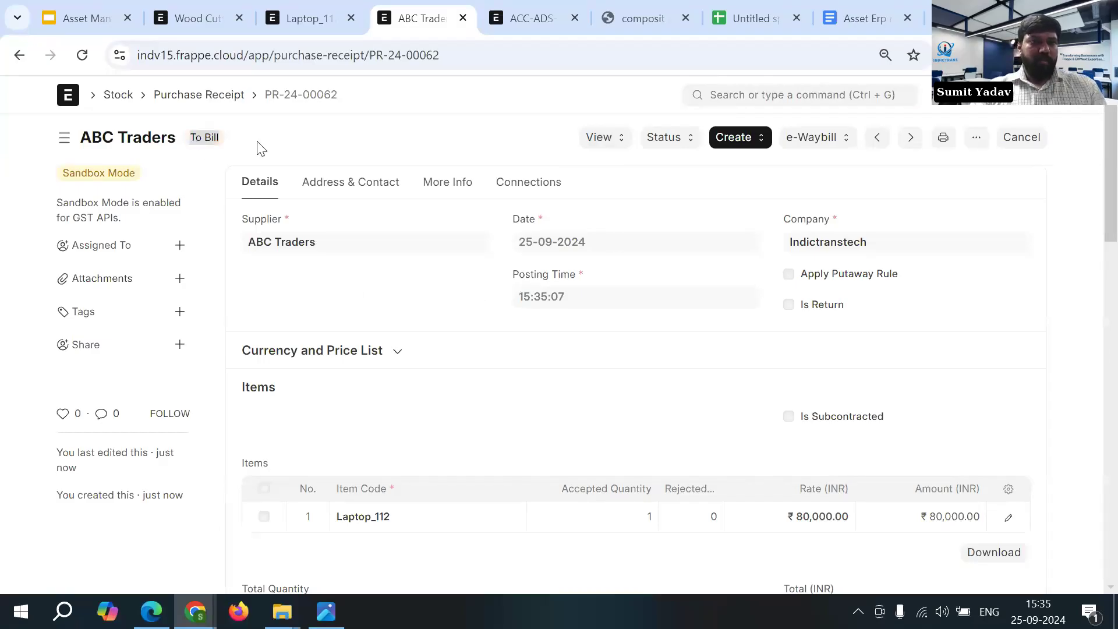
- Open the asset list, clear the Sold status filter and open the Laptop_112 asset
{"action": "left_click", "coordinate": [320, 24]}
{"action": "left_click", "coordinate": [757, 90]}
{"action": "type", "text": "ass"}
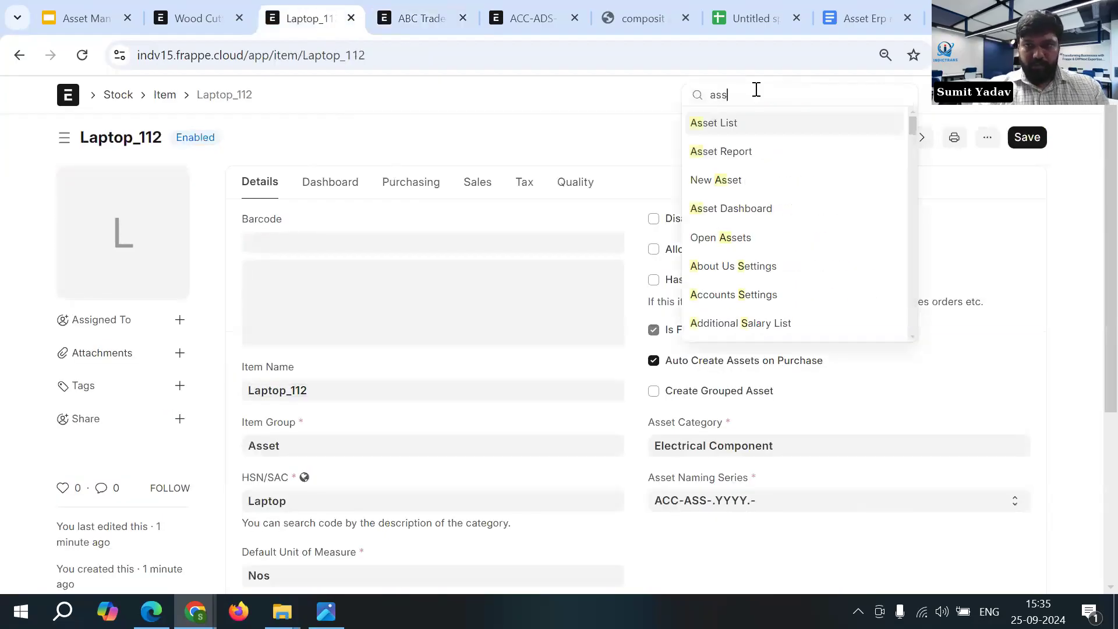
{"action": "left_click", "coordinate": [718, 128]}
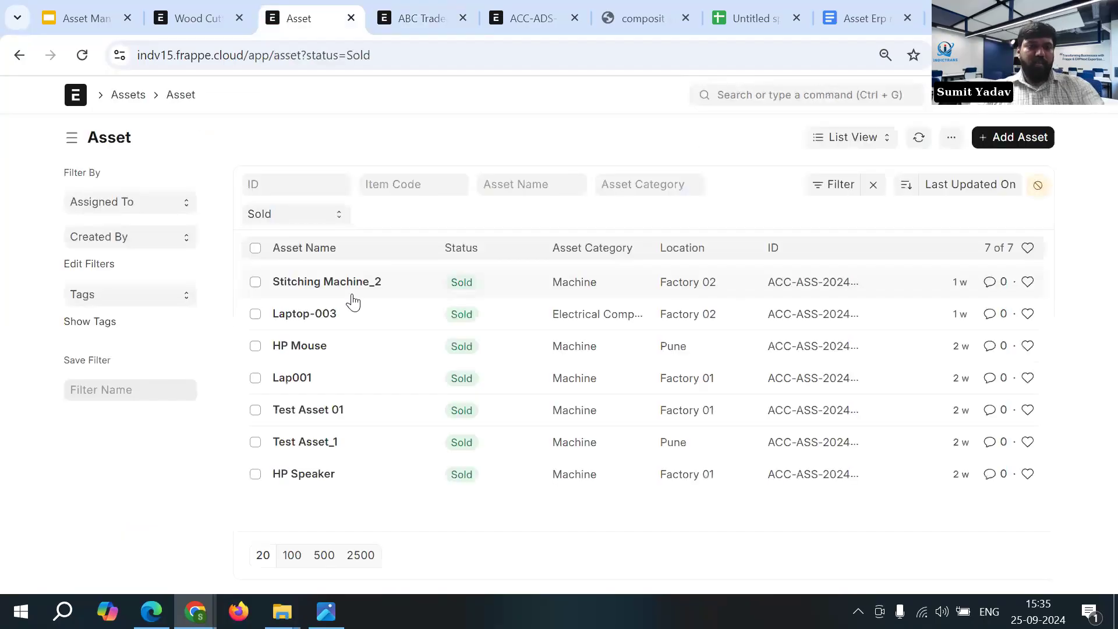
{"action": "left_click", "coordinate": [316, 214]}
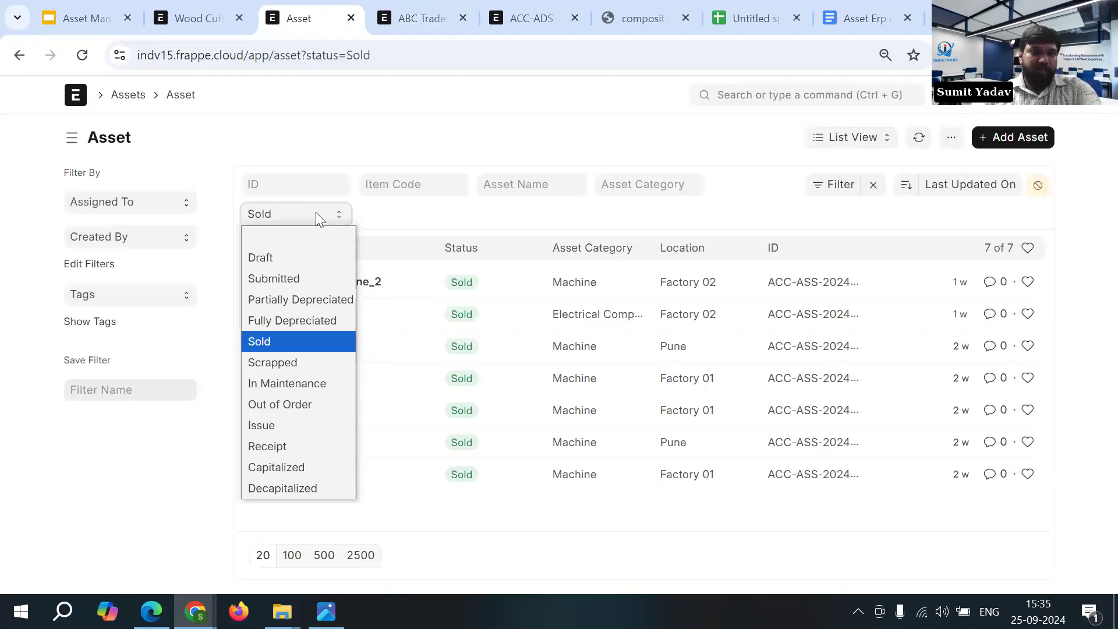
{"action": "left_click", "coordinate": [315, 233]}
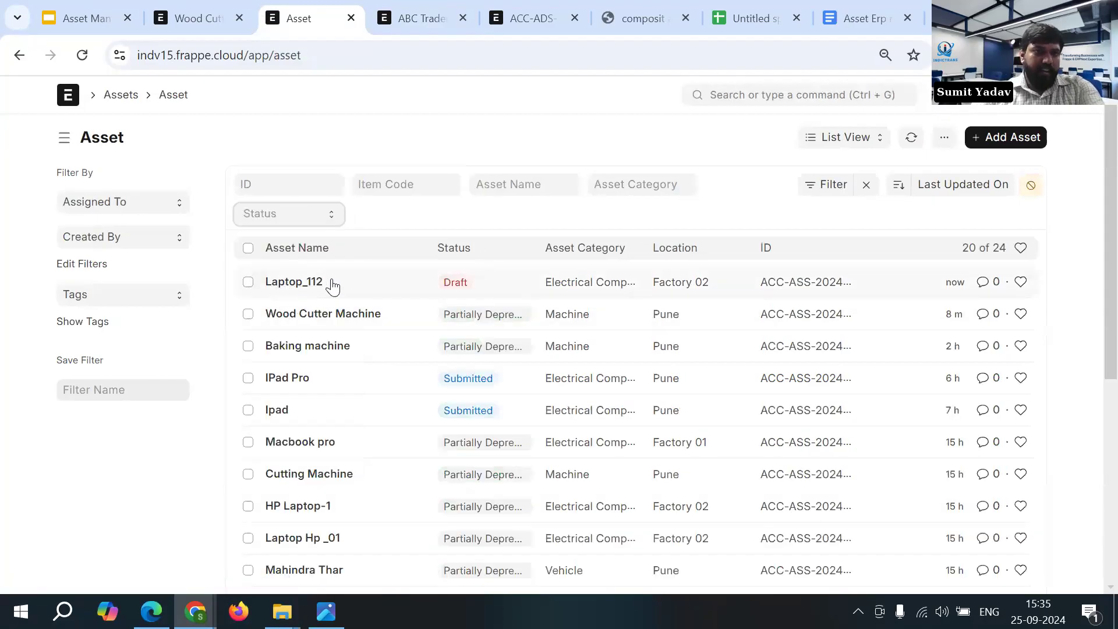
{"action": "left_click", "coordinate": [297, 286]}
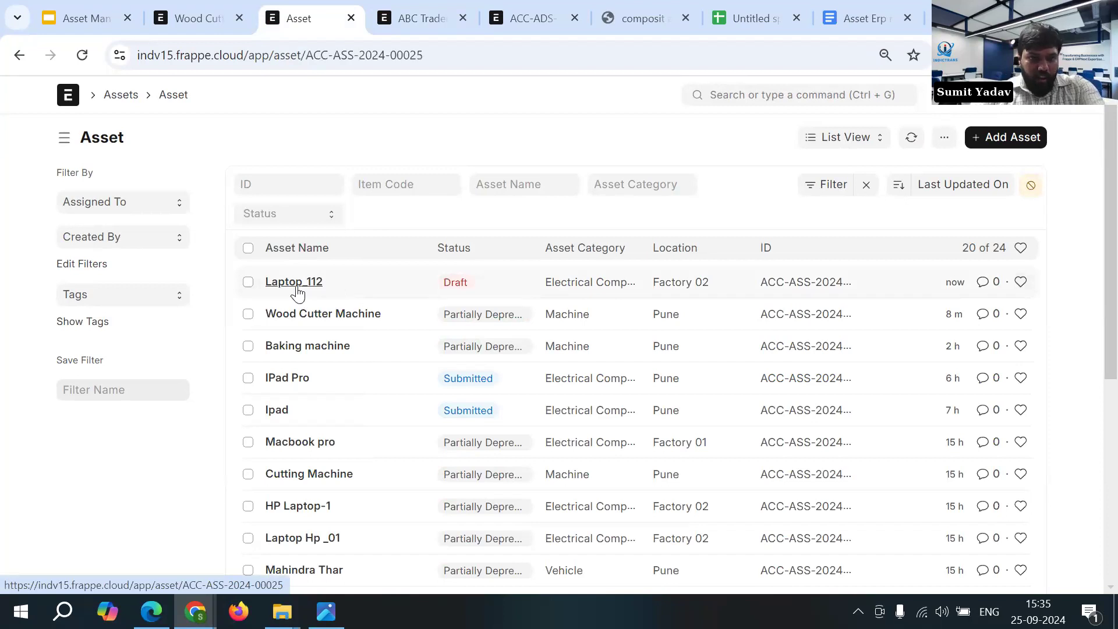
- Review the Laptop_112 asset's item details, location, purchase receipt, gross purchase amount and quantity
{"action": "scroll", "coordinate": [402, 323], "scroll_direction": "down", "scroll_amount": 4}
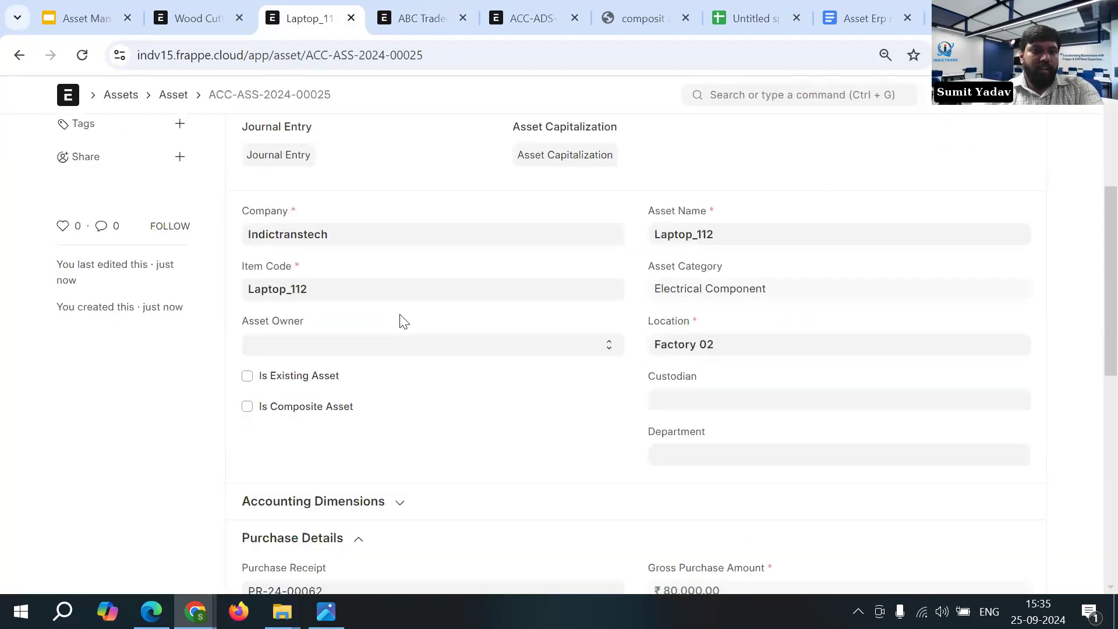
{"action": "scroll", "coordinate": [401, 322], "scroll_direction": "down", "scroll_amount": 4}
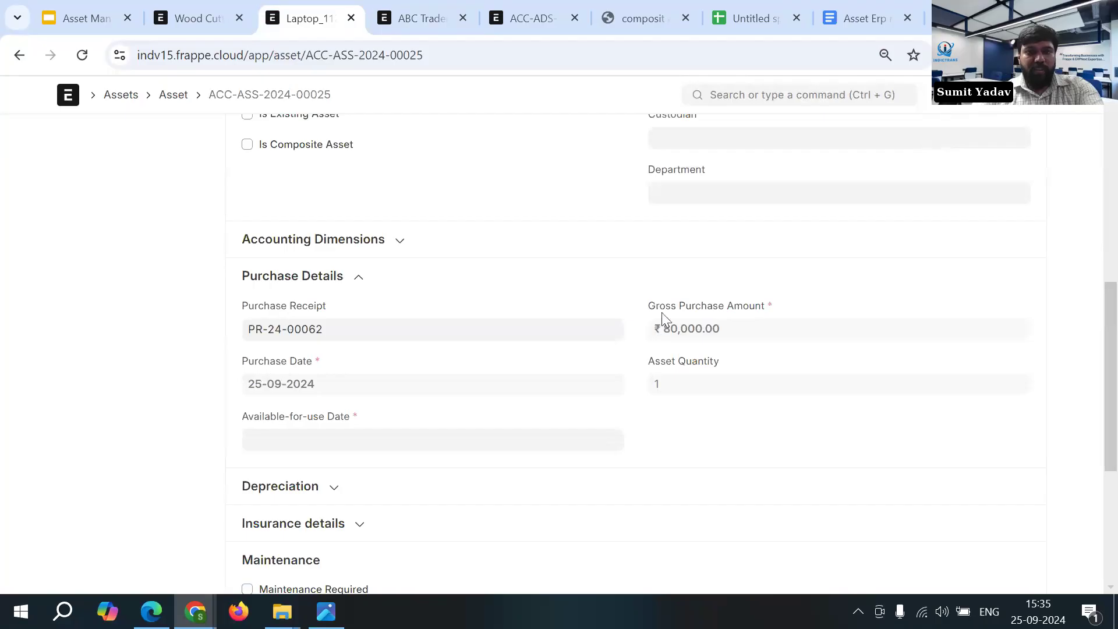
{"action": "left_click_drag", "start_coordinate": [652, 309], "coordinate": [786, 328]}
{"action": "left_click_drag", "start_coordinate": [660, 361], "coordinate": [752, 372]}
{"action": "left_click", "coordinate": [747, 366]}
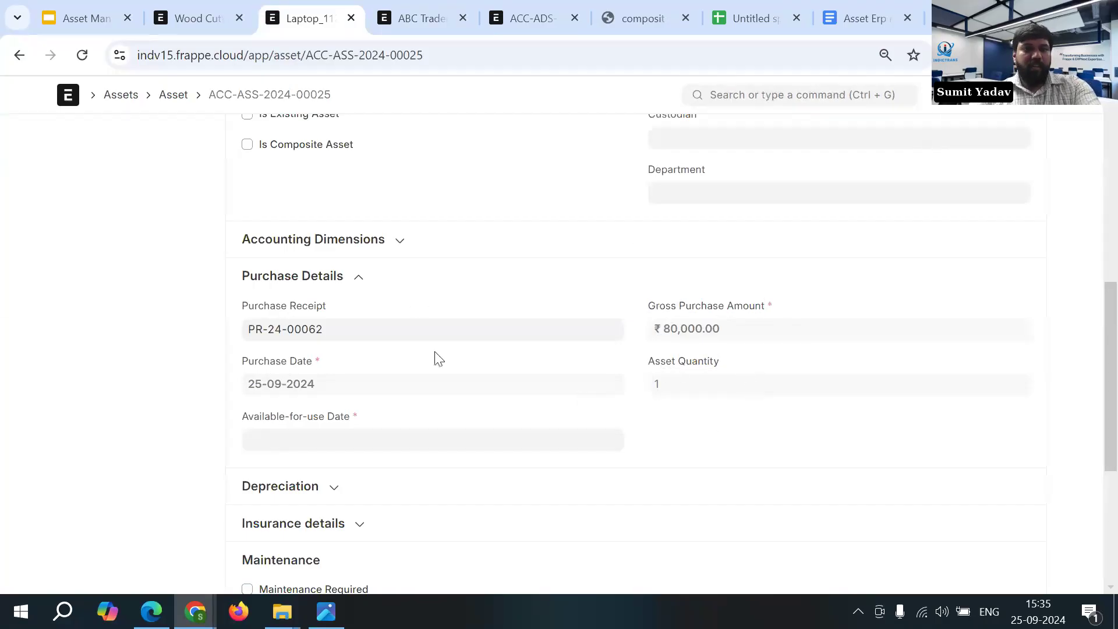
{"action": "scroll", "coordinate": [667, 368], "scroll_direction": "up", "scroll_amount": 1}
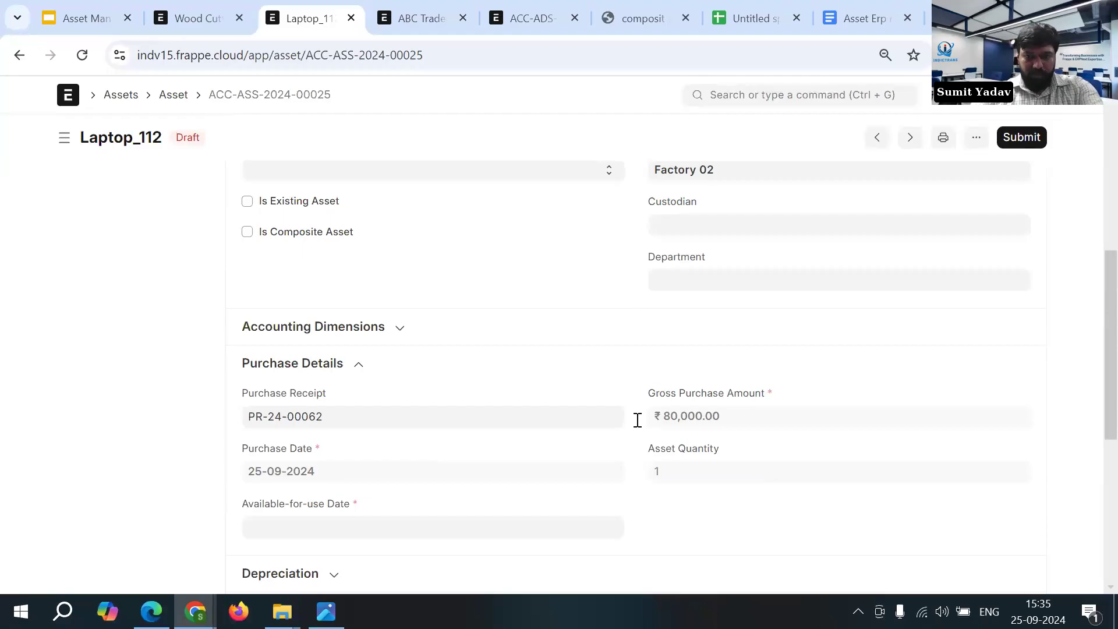
{"action": "scroll", "coordinate": [766, 448], "scroll_direction": "down", "scroll_amount": 1}
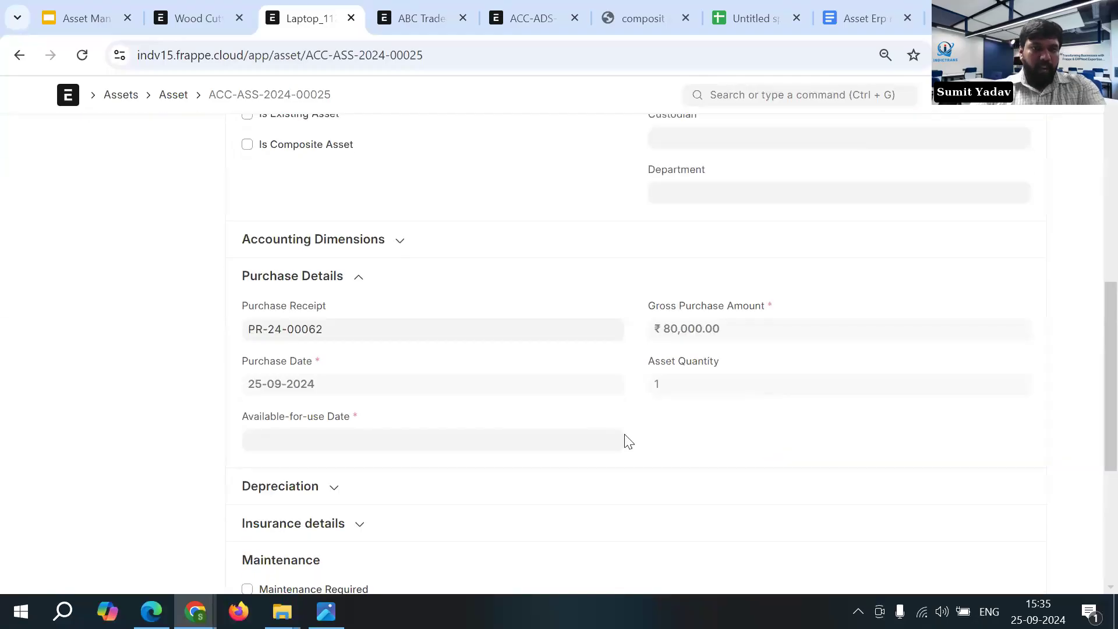
- Enable Calculate Depreciation on the Laptop_112 asset and view the depreciation methods offered in its finance book row
{"action": "scroll", "coordinate": [594, 434], "scroll_direction": "down", "scroll_amount": 2}
{"action": "left_click", "coordinate": [324, 316]}
{"action": "scroll", "coordinate": [332, 320], "scroll_direction": "down", "scroll_amount": 2}
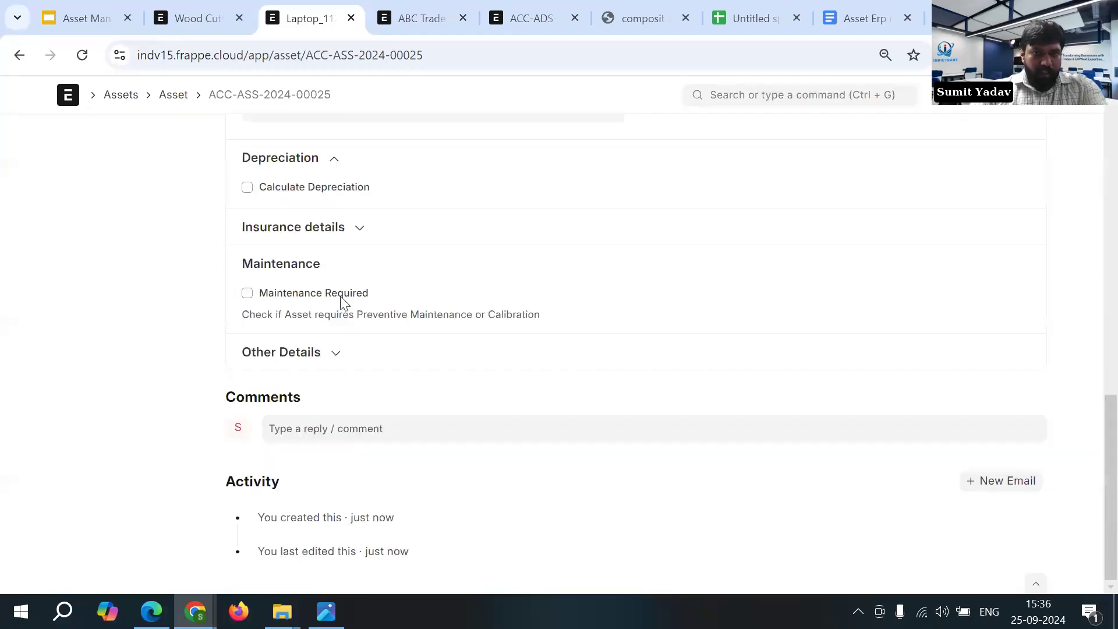
{"action": "left_click", "coordinate": [313, 188]}
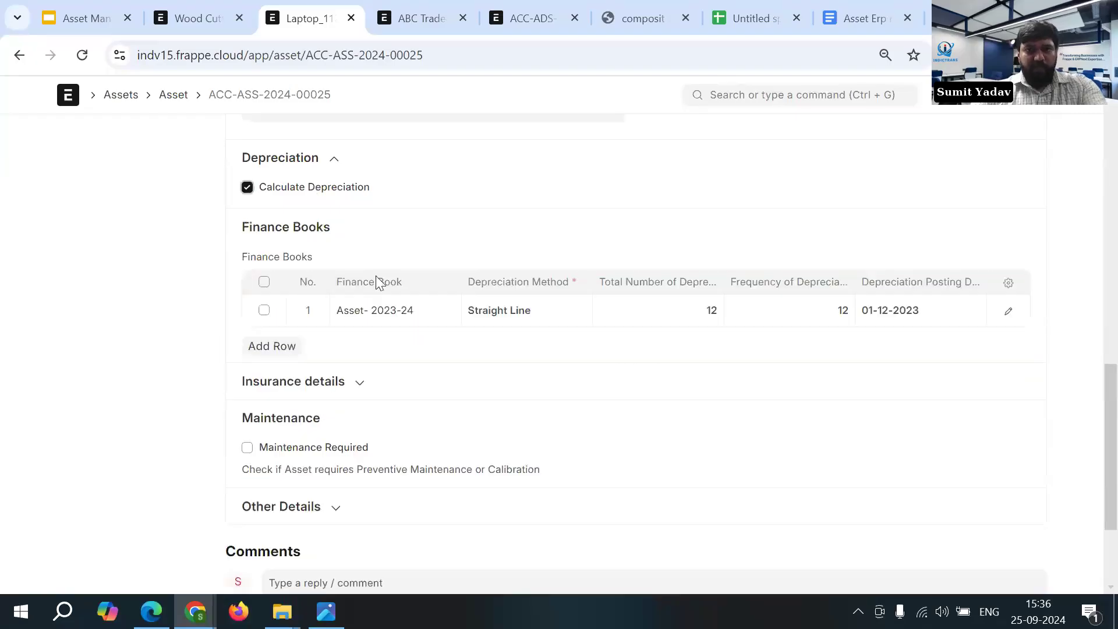
{"action": "left_click", "coordinate": [567, 310]}
{"action": "left_click", "coordinate": [553, 315]}
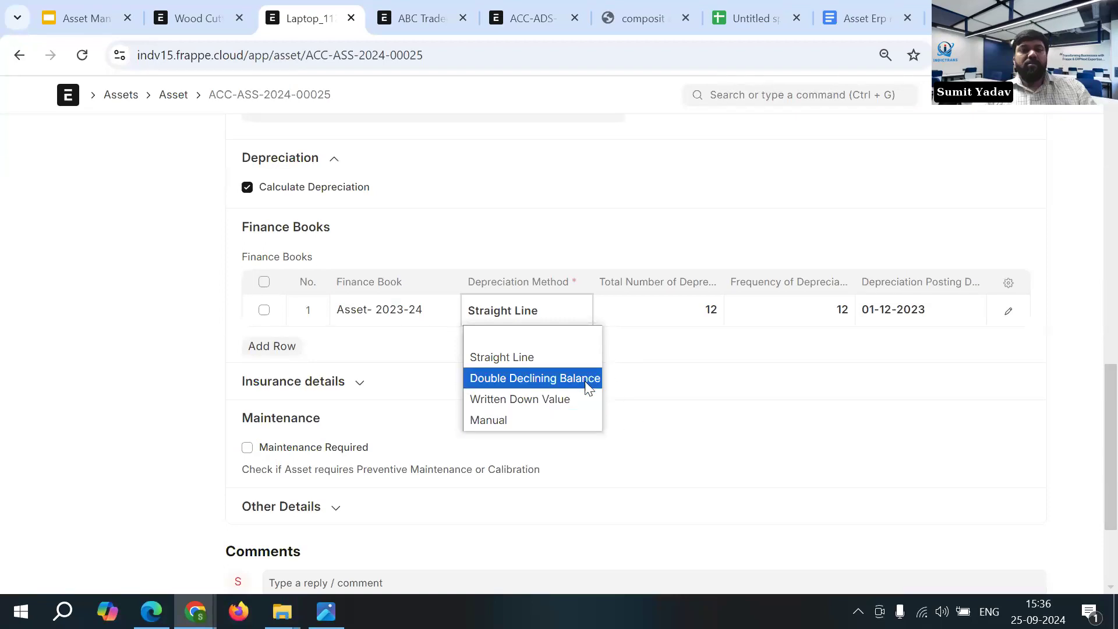
{"action": "left_click", "coordinate": [664, 354]}
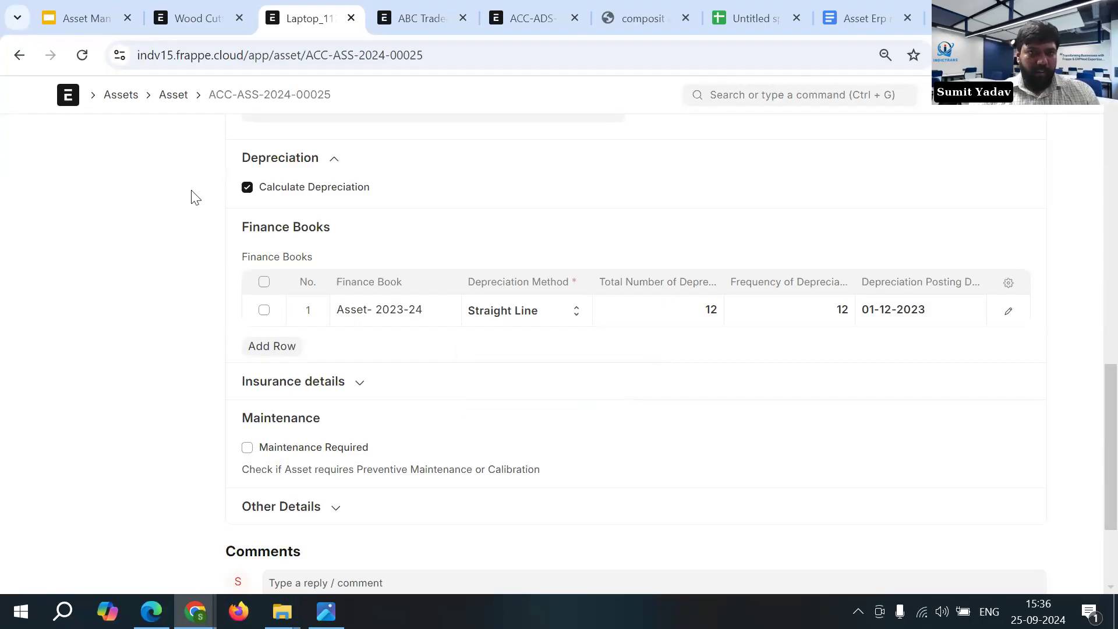
- Check the depreciation settings of the IPad Pro asset and return to the asset list
{"action": "left_click", "coordinate": [20, 56]}
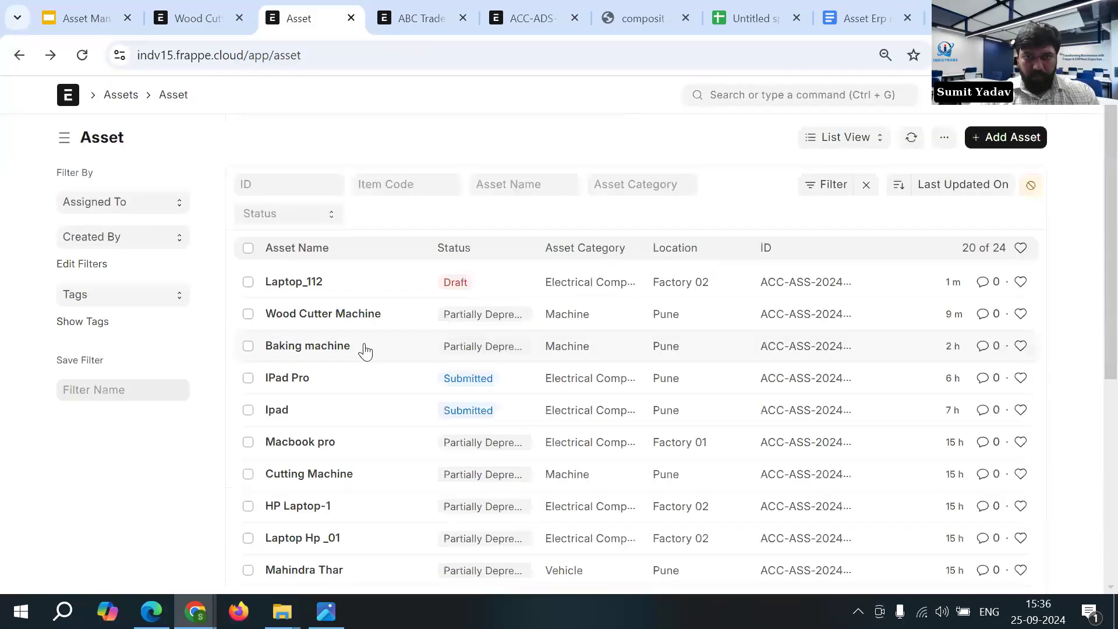
{"action": "left_click", "coordinate": [302, 380]}
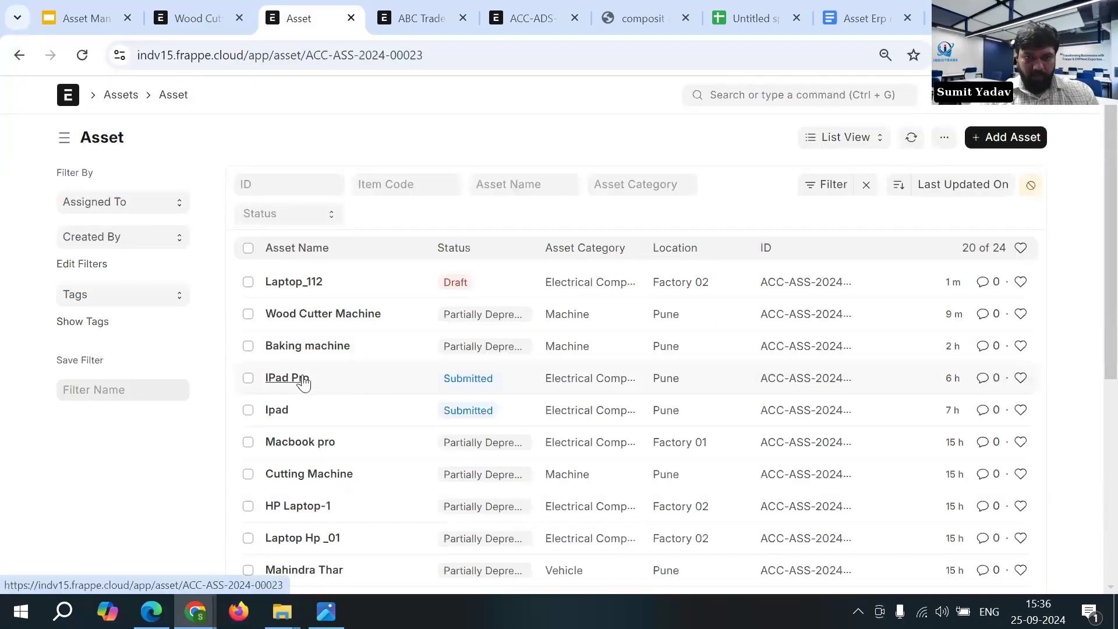
{"action": "scroll", "coordinate": [429, 379], "scroll_direction": "down", "scroll_amount": 3}
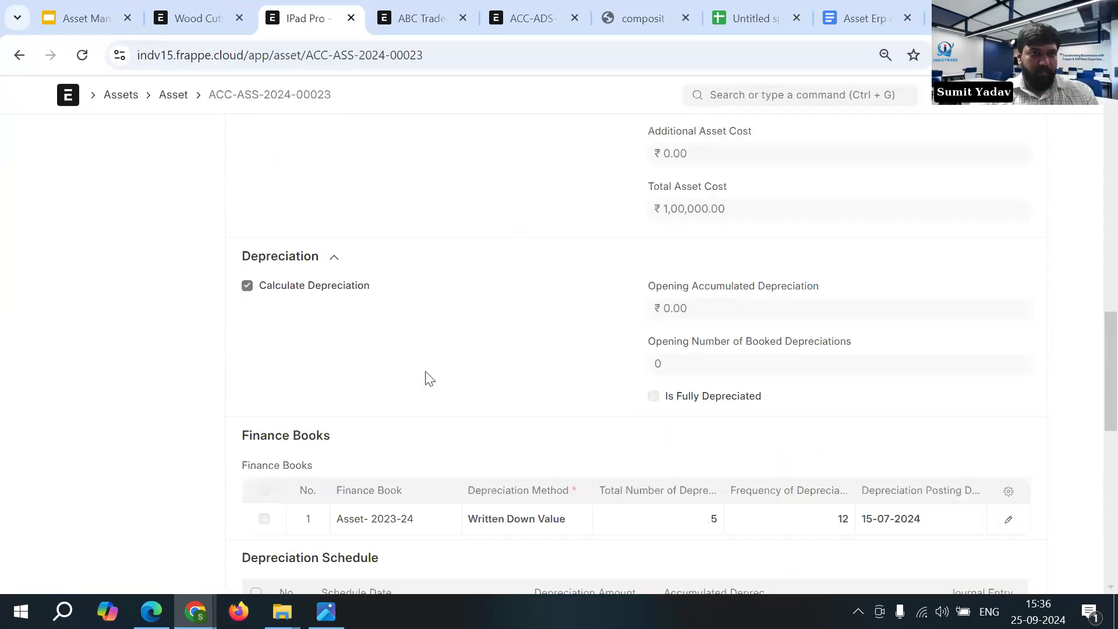
{"action": "scroll", "coordinate": [426, 373], "scroll_direction": "up", "scroll_amount": 3}
{"action": "left_click", "coordinate": [20, 56]}
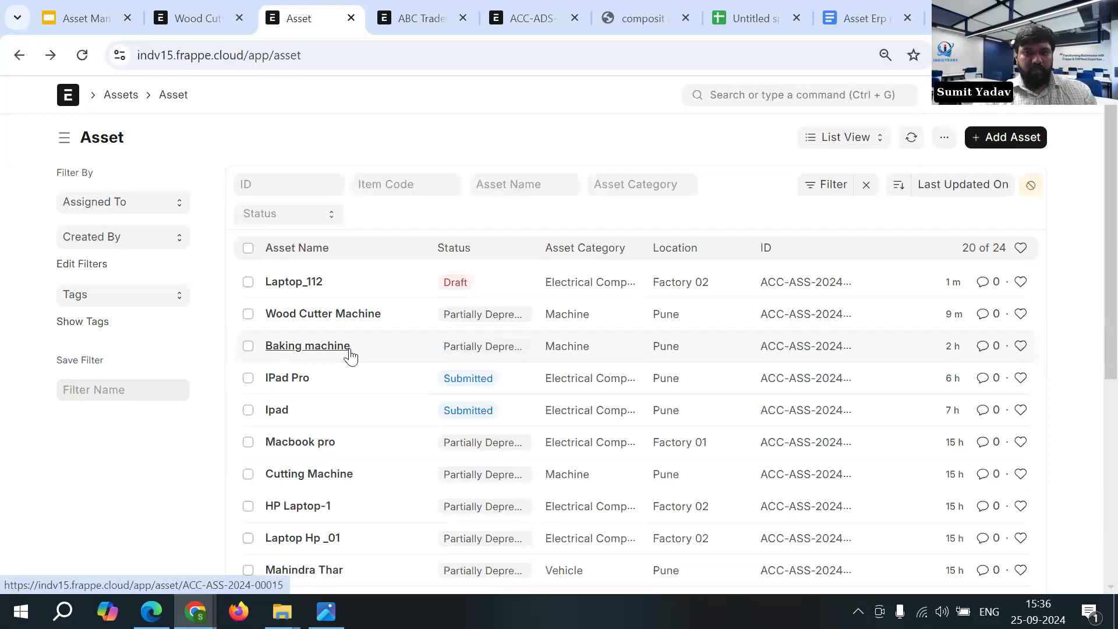
- Open the Ipad asset and examine its depreciation method and depreciation schedule
{"action": "left_click", "coordinate": [326, 408]}
{"action": "scroll", "coordinate": [466, 387], "scroll_direction": "down", "scroll_amount": 10}
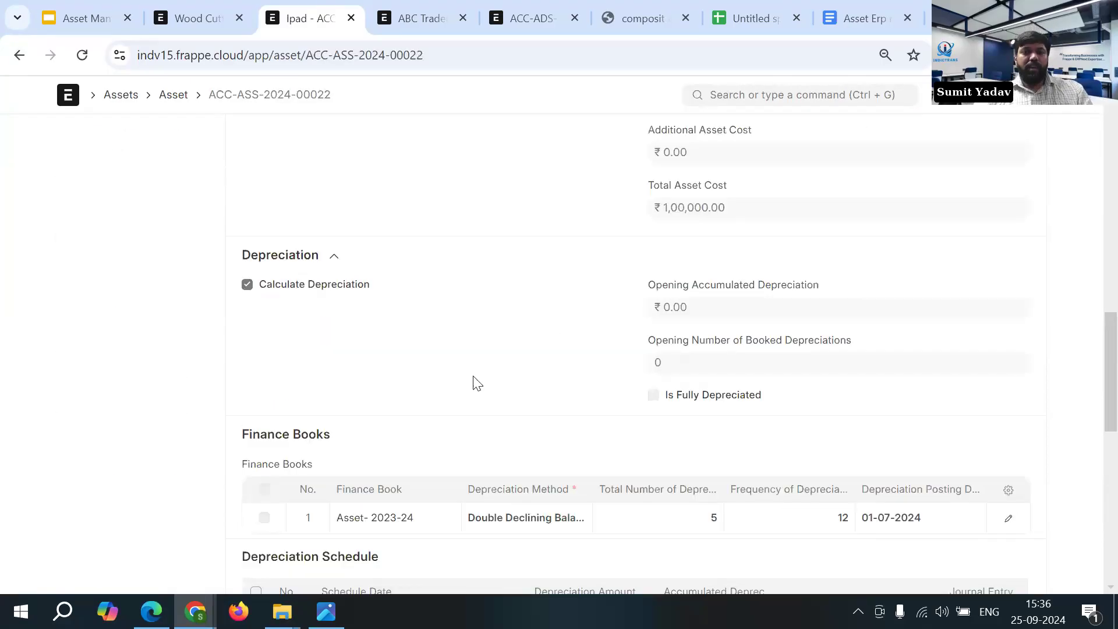
{"action": "scroll", "coordinate": [478, 384], "scroll_direction": "down", "scroll_amount": 5}
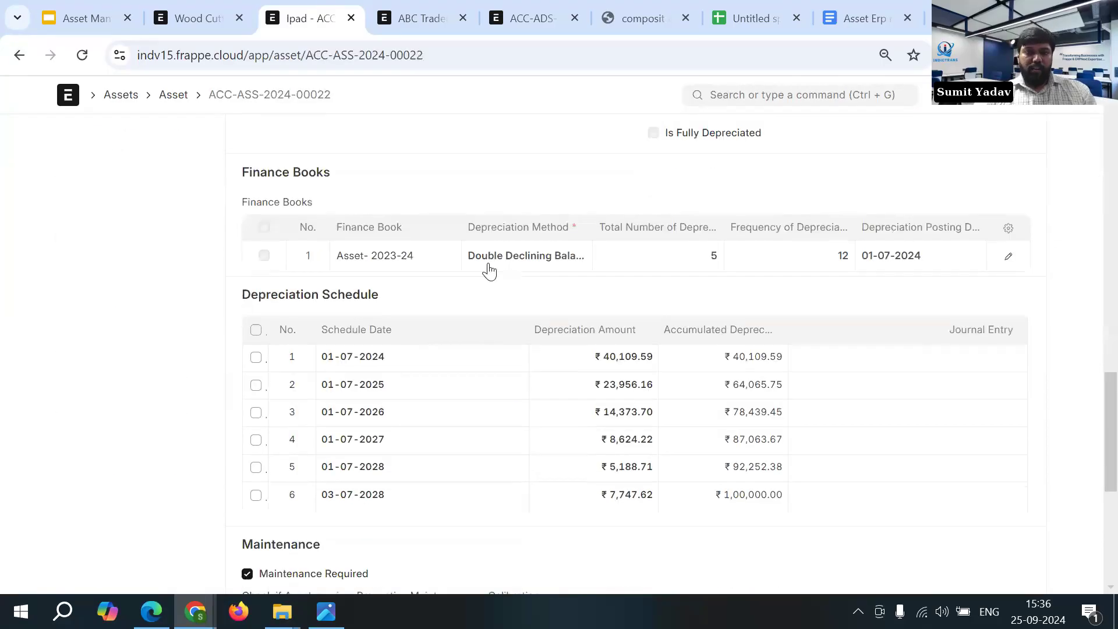
- Switch to the Asset Erp next. document in Google Docs and read the Double Declining Balance formula and example
{"action": "left_click", "coordinate": [847, 14]}
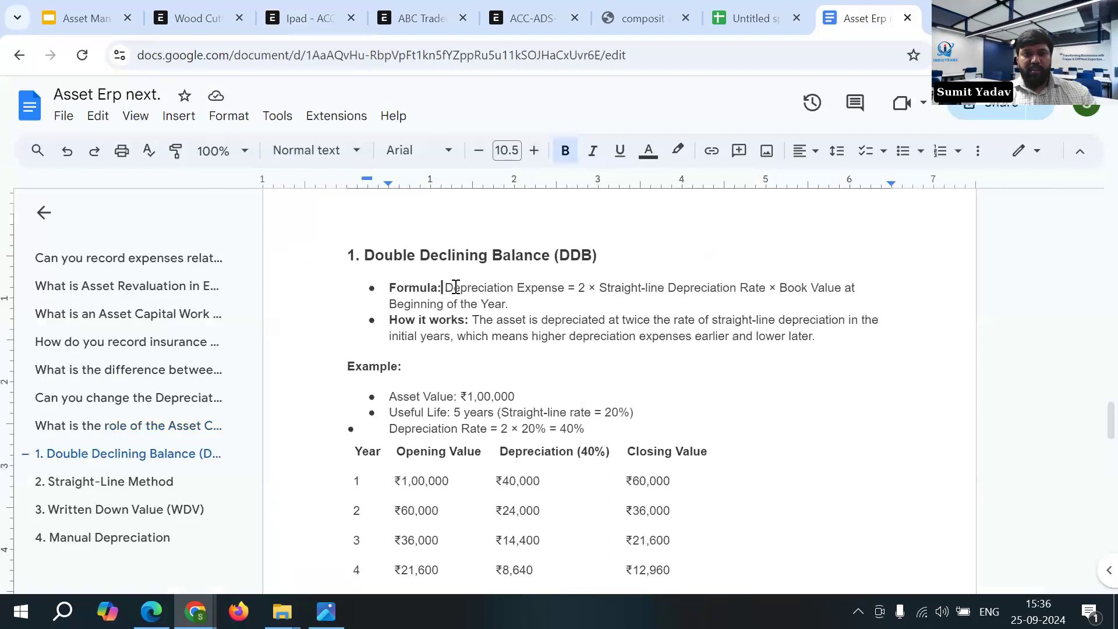
{"action": "left_click_drag", "start_coordinate": [443, 287], "coordinate": [506, 301]}
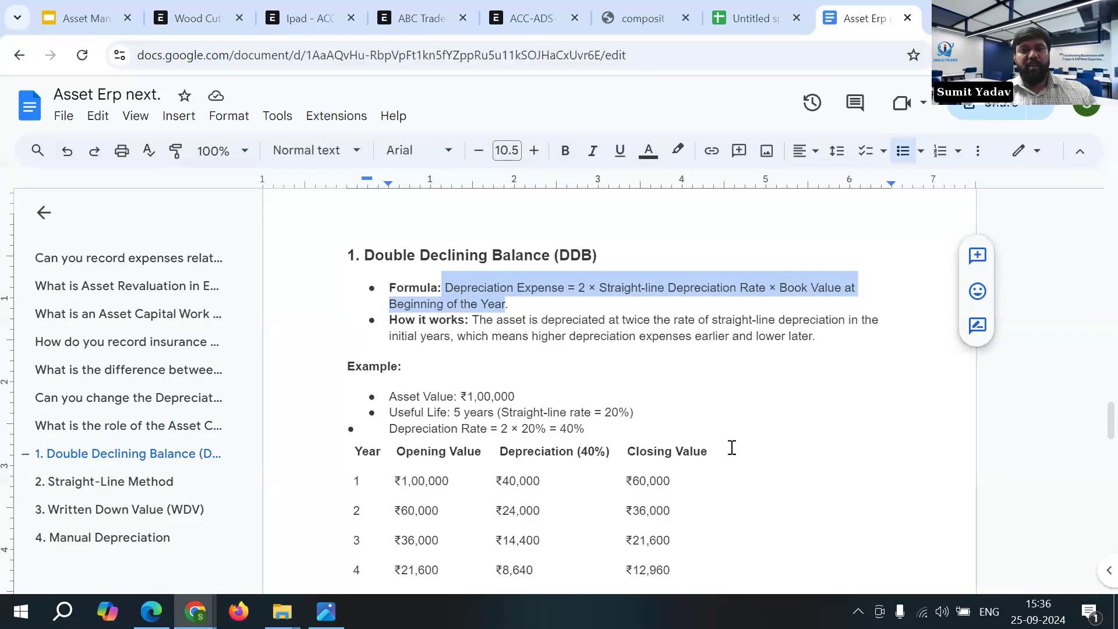
{"action": "scroll", "coordinate": [686, 462], "scroll_direction": "up", "scroll_amount": 2}
{"action": "left_click", "coordinate": [523, 482]}
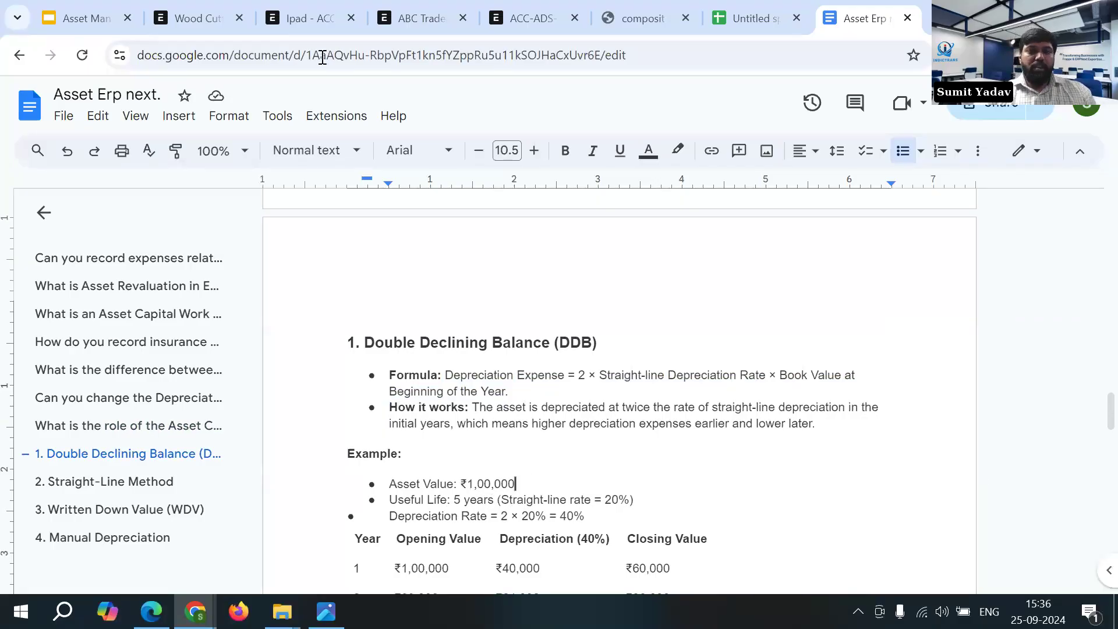
- Return to the Ipad asset in ERPNext and compare its total asset cost with the yearly and accumulated depreciation amounts
{"action": "left_click", "coordinate": [305, 24]}
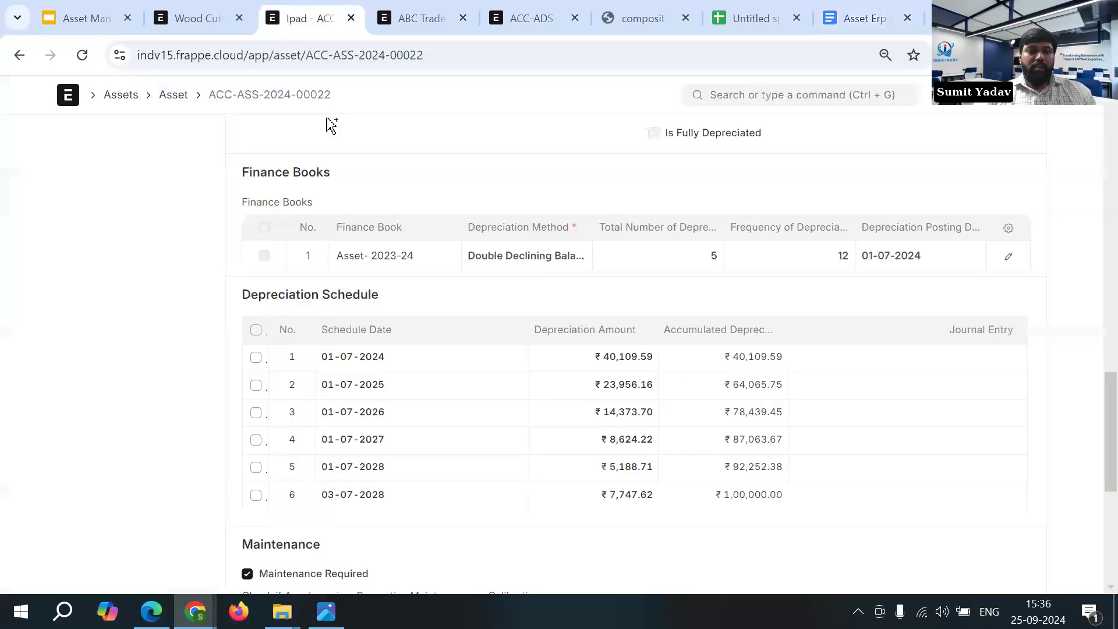
{"action": "scroll", "coordinate": [697, 346], "scroll_direction": "up", "scroll_amount": 6}
{"action": "left_click_drag", "start_coordinate": [650, 273], "coordinate": [740, 274]}
{"action": "scroll", "coordinate": [691, 309], "scroll_direction": "down", "scroll_amount": 2}
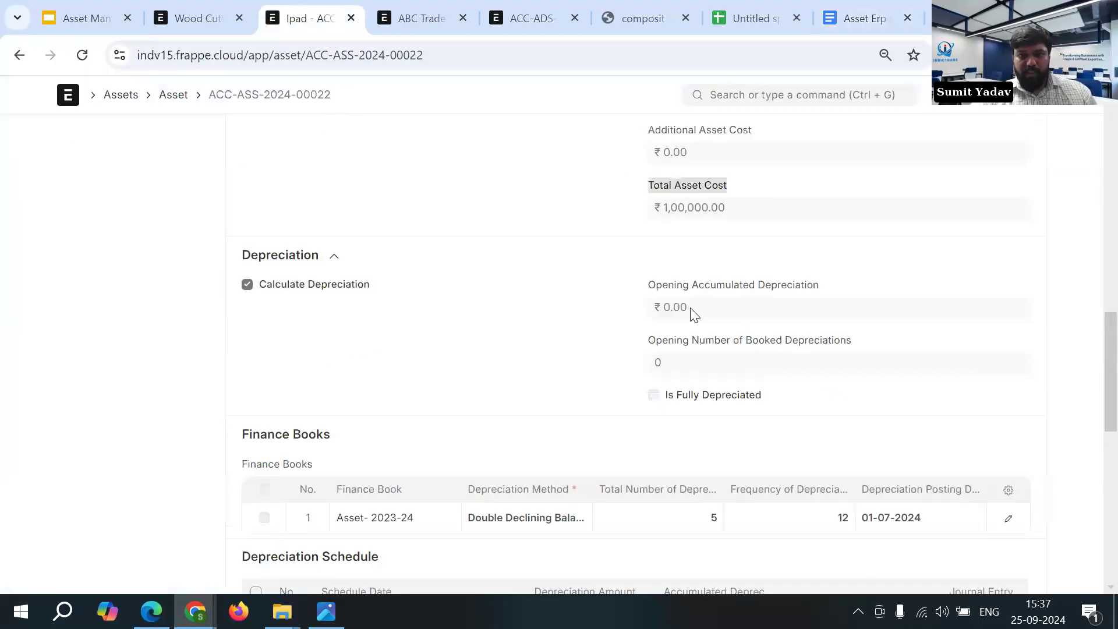
{"action": "scroll", "coordinate": [696, 322], "scroll_direction": "down", "scroll_amount": 3}
{"action": "scroll", "coordinate": [681, 428], "scroll_direction": "down", "scroll_amount": 1}
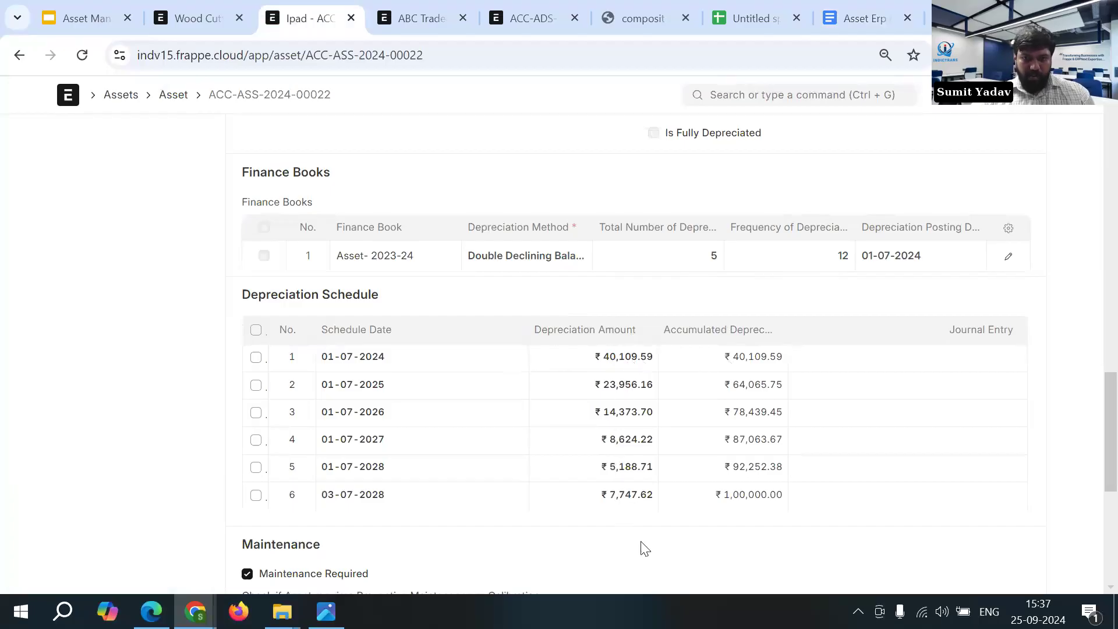
{"action": "left_click", "coordinate": [712, 504]}
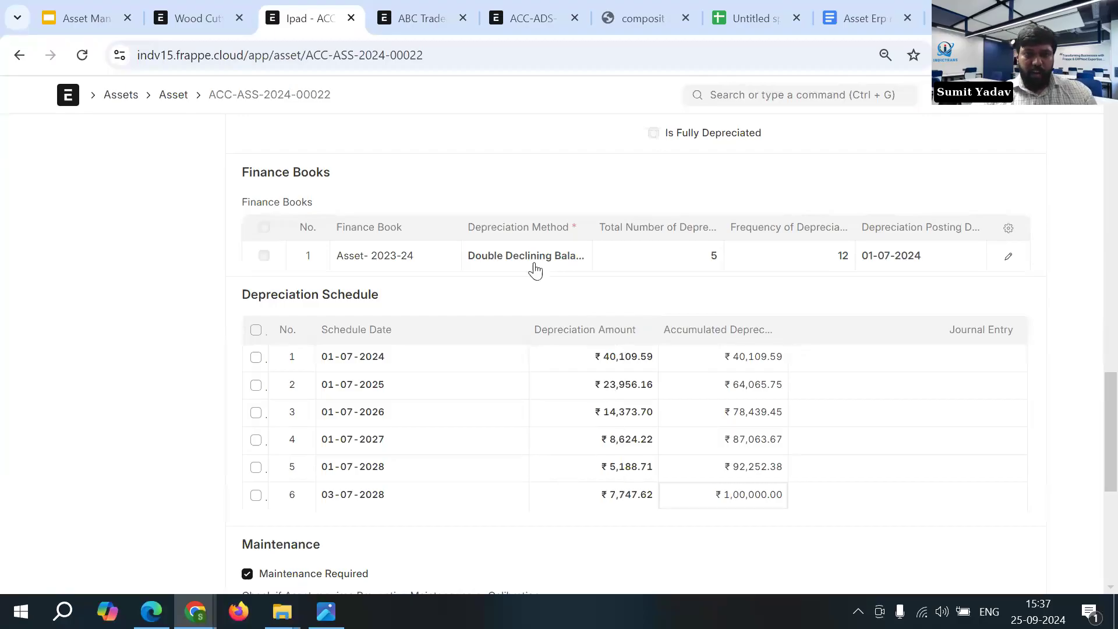
- Open the IPad Pro asset and examine its Written Down Value depreciation schedule
{"action": "left_click", "coordinate": [19, 56]}
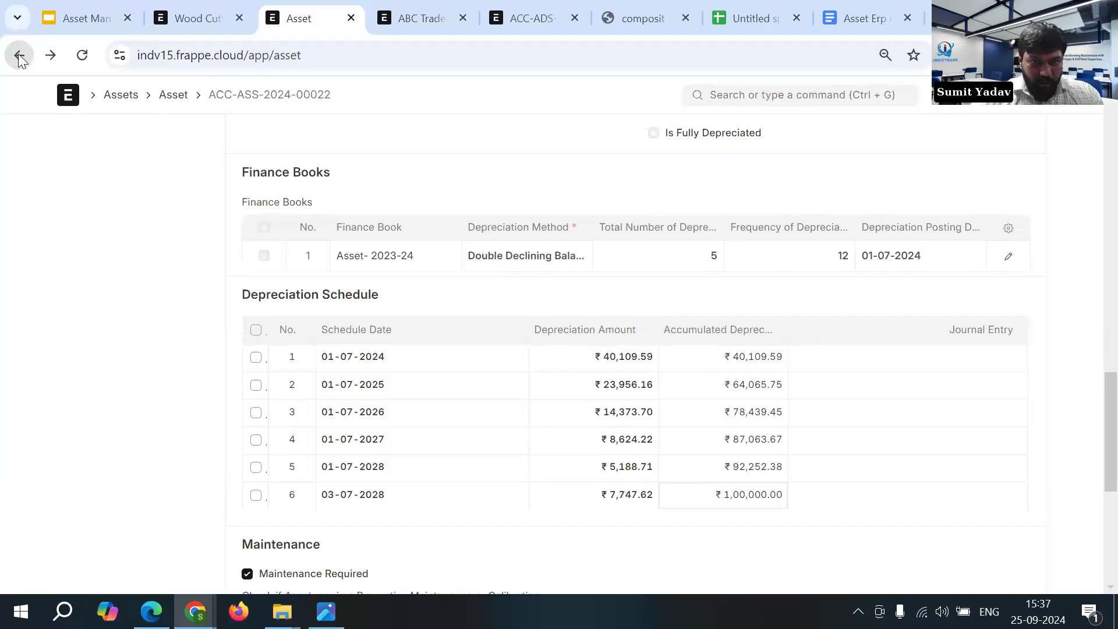
{"action": "left_click", "coordinate": [285, 380]}
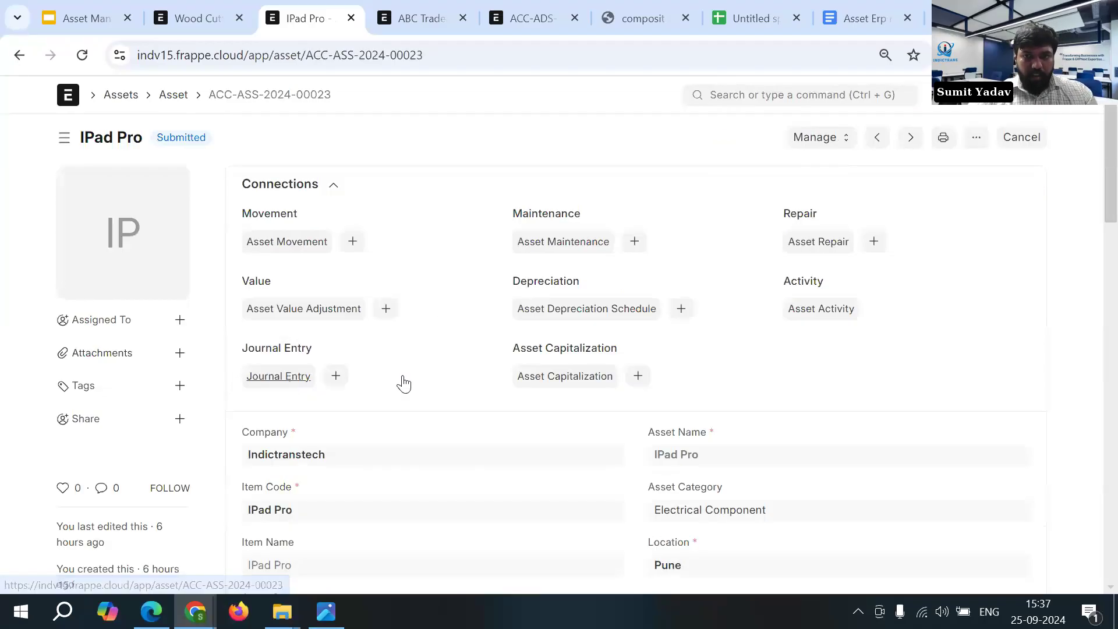
{"action": "scroll", "coordinate": [404, 384], "scroll_direction": "down", "scroll_amount": 15}
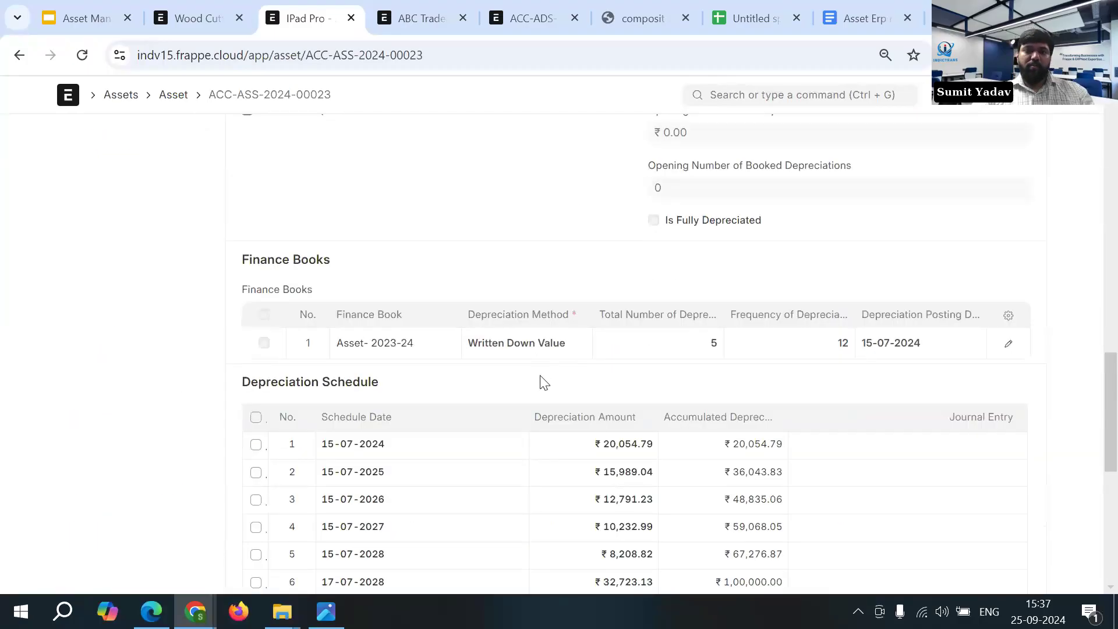
{"action": "scroll", "coordinate": [544, 383], "scroll_direction": "down", "scroll_amount": 1}
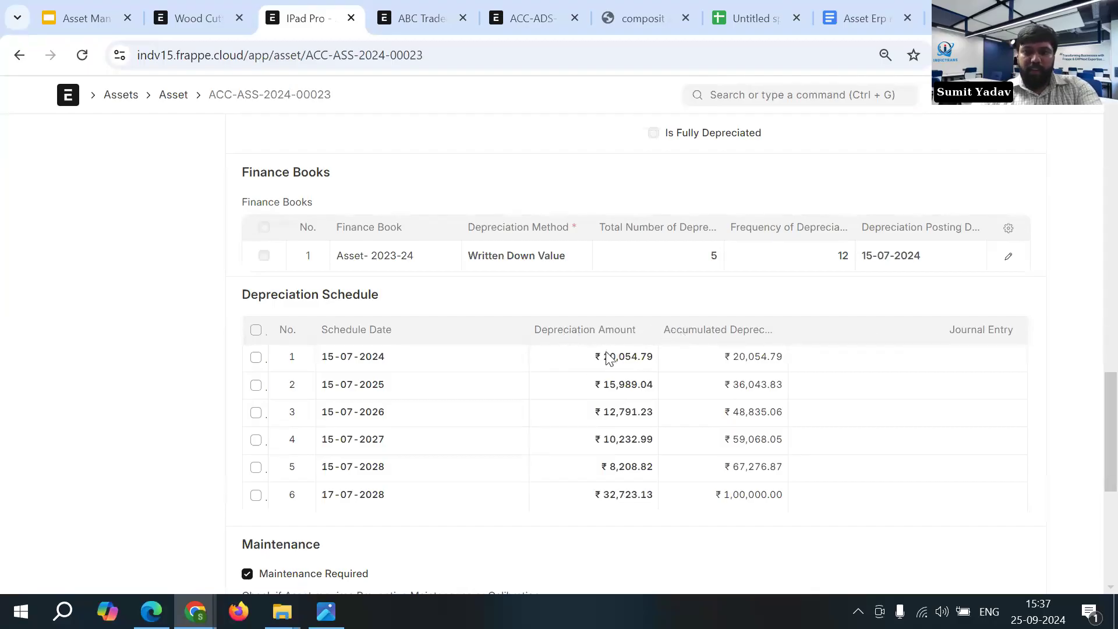
- Open the finance book row of the IPad Pro asset, check its rate of depreciation, and close the row
{"action": "left_click", "coordinate": [1009, 257]}
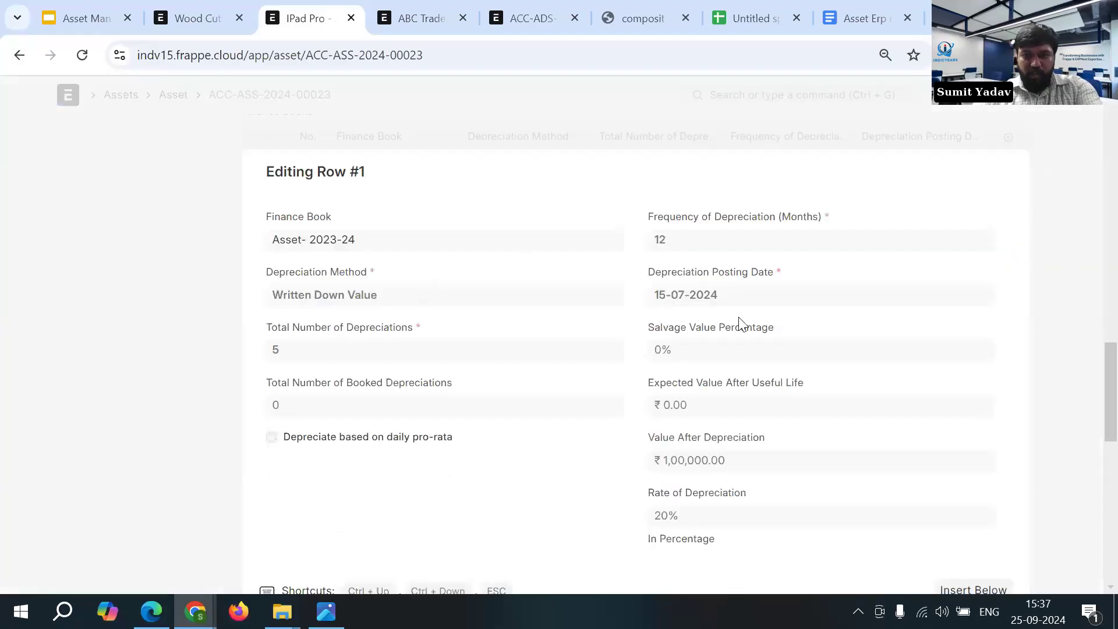
{"action": "scroll", "coordinate": [681, 393], "scroll_direction": "down", "scroll_amount": 1}
{"action": "left_click_drag", "start_coordinate": [643, 403], "coordinate": [724, 460]}
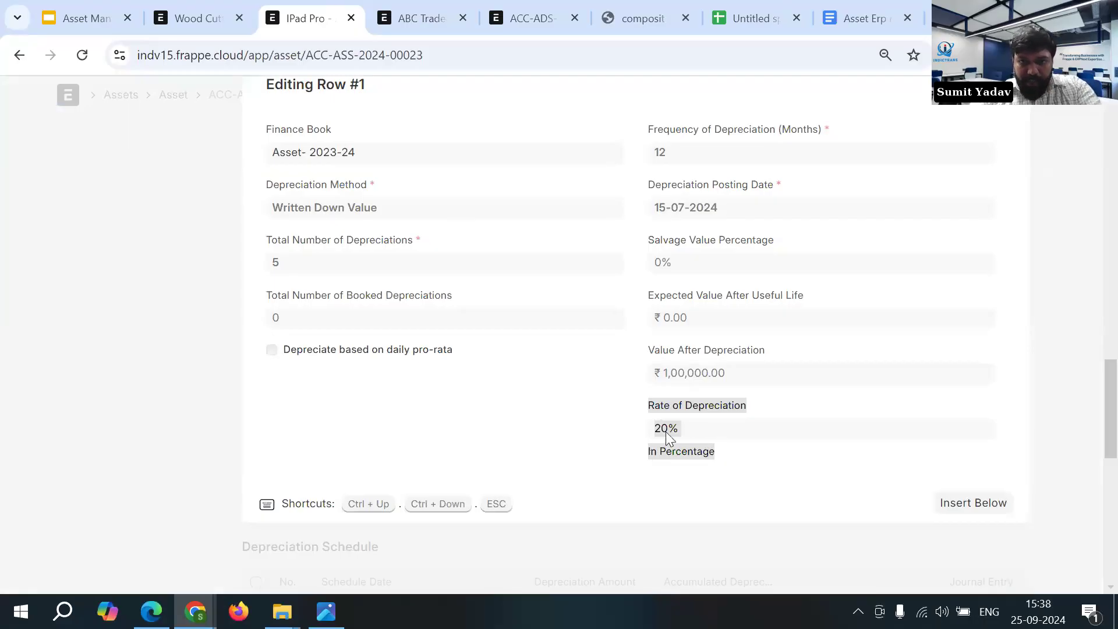
{"action": "left_click", "coordinate": [563, 432]}
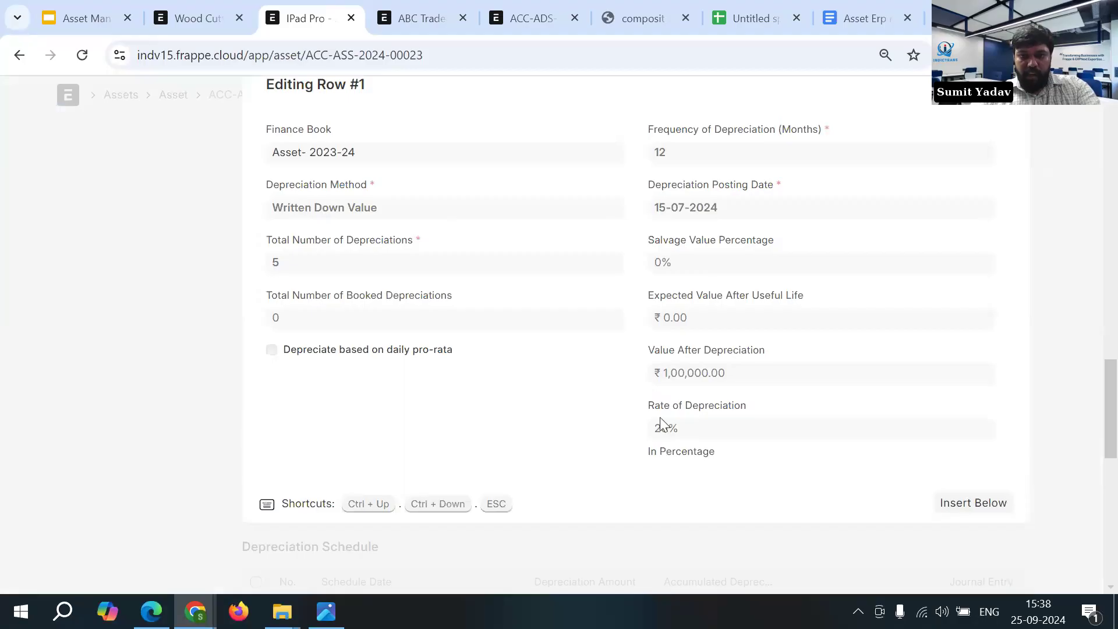
{"action": "left_click", "coordinate": [195, 303]}
{"action": "scroll", "coordinate": [771, 439], "scroll_direction": "up", "scroll_amount": 3}
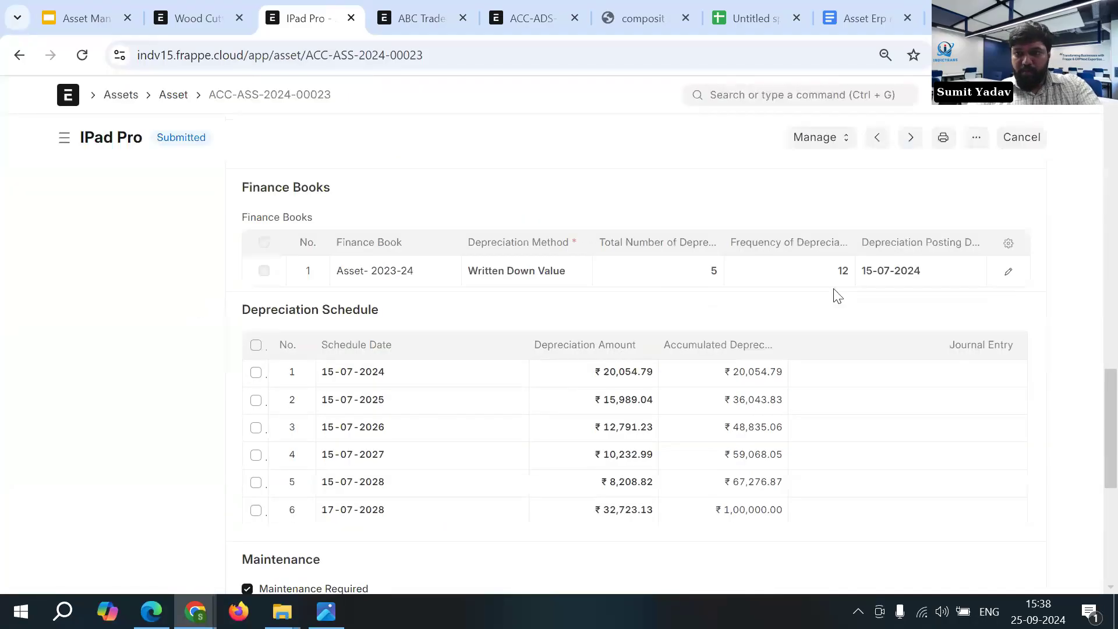
- Compare the IPad Pro depreciation schedule with the asset's purchase details and total asset cost
{"action": "scroll", "coordinate": [834, 290], "scroll_direction": "up", "scroll_amount": 2}
{"action": "scroll", "coordinate": [700, 153], "scroll_direction": "down", "scroll_amount": 2}
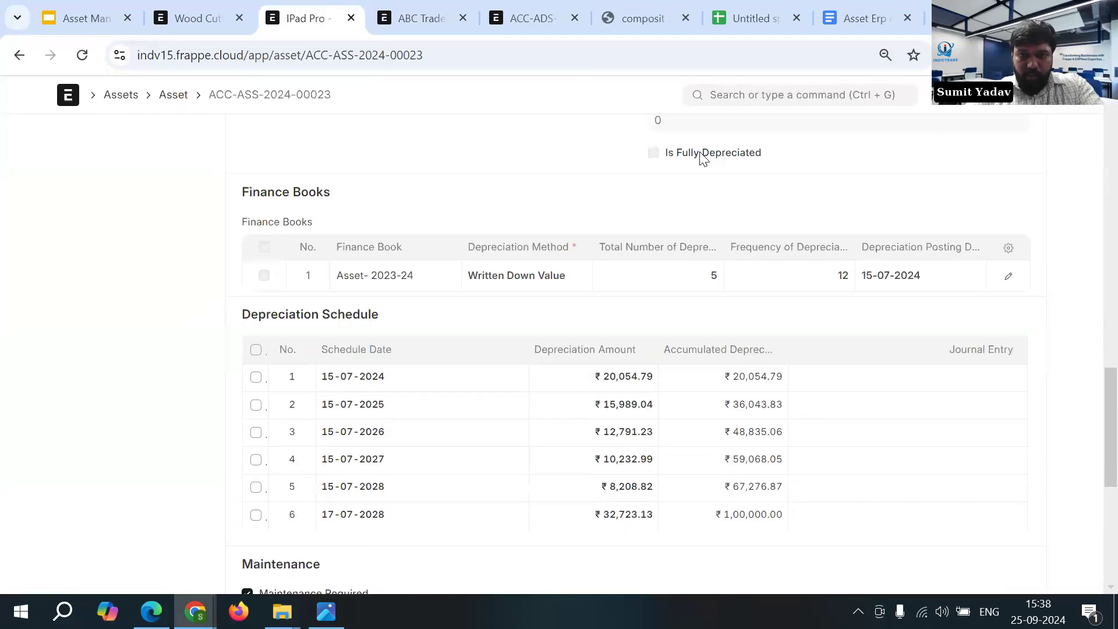
{"action": "scroll", "coordinate": [649, 422], "scroll_direction": "up", "scroll_amount": 1}
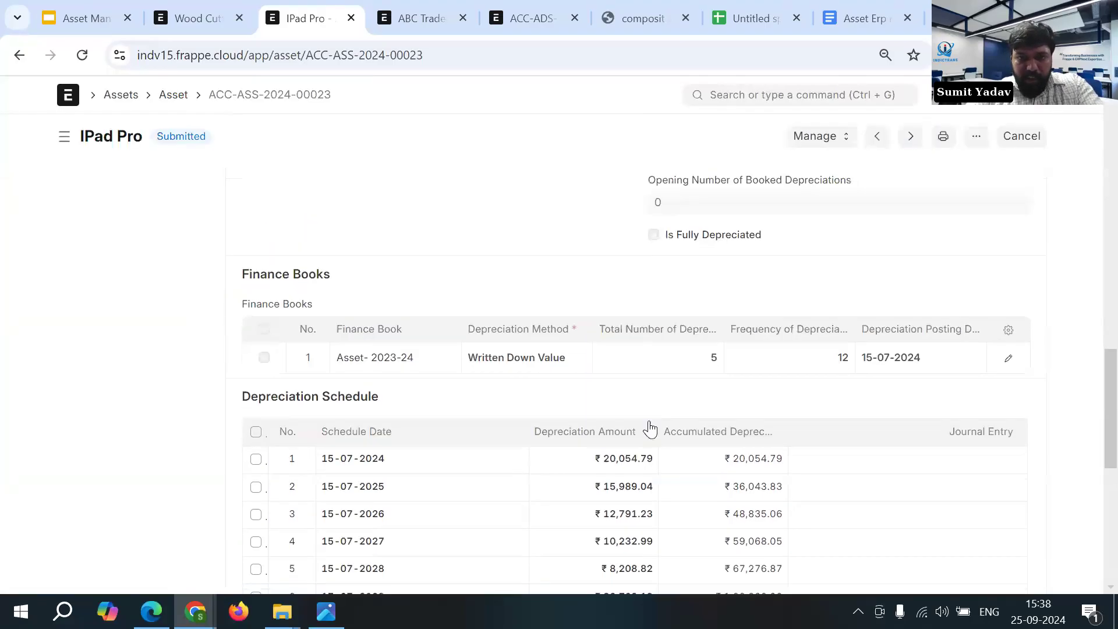
{"action": "scroll", "coordinate": [651, 429], "scroll_direction": "down", "scroll_amount": 1}
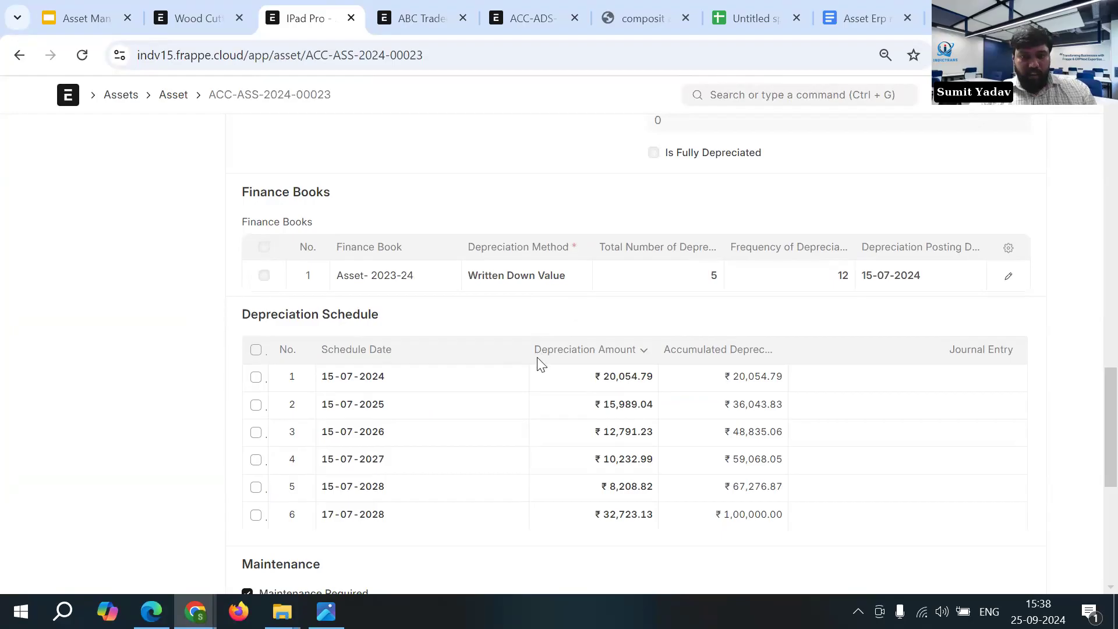
{"action": "scroll", "coordinate": [537, 364], "scroll_direction": "up", "scroll_amount": 1}
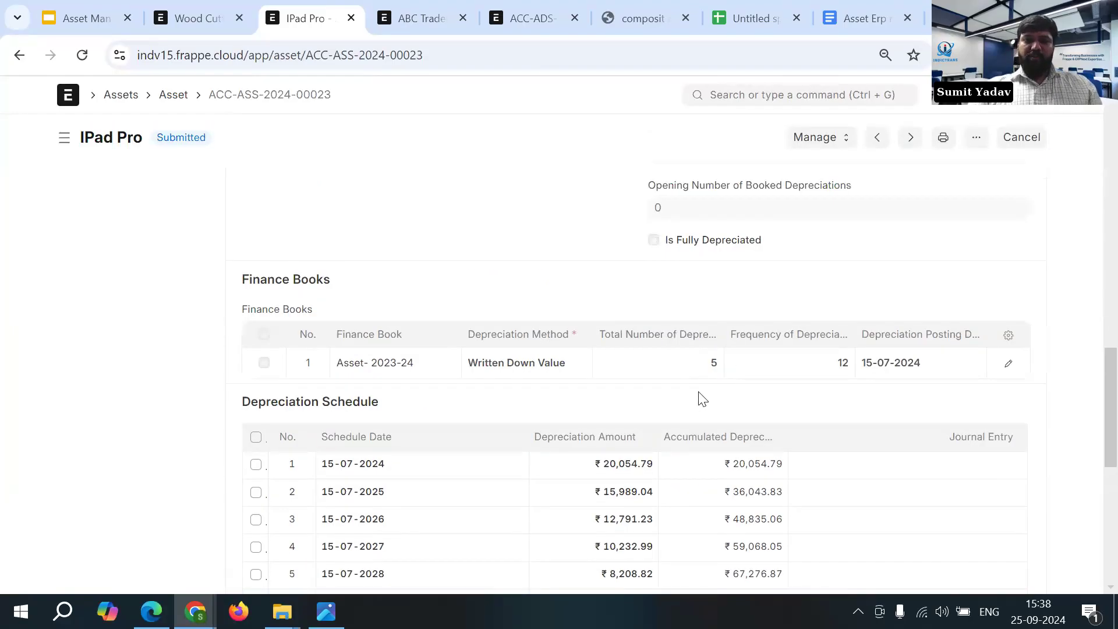
{"action": "scroll", "coordinate": [694, 400], "scroll_direction": "up", "scroll_amount": 5}
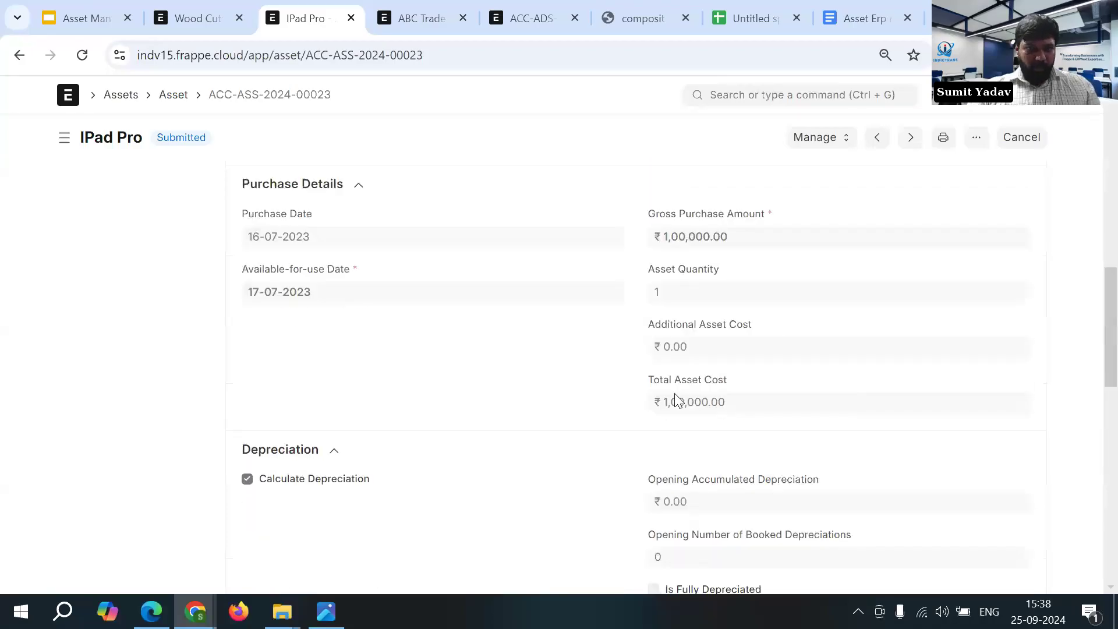
{"action": "scroll", "coordinate": [736, 407], "scroll_direction": "up", "scroll_amount": 3}
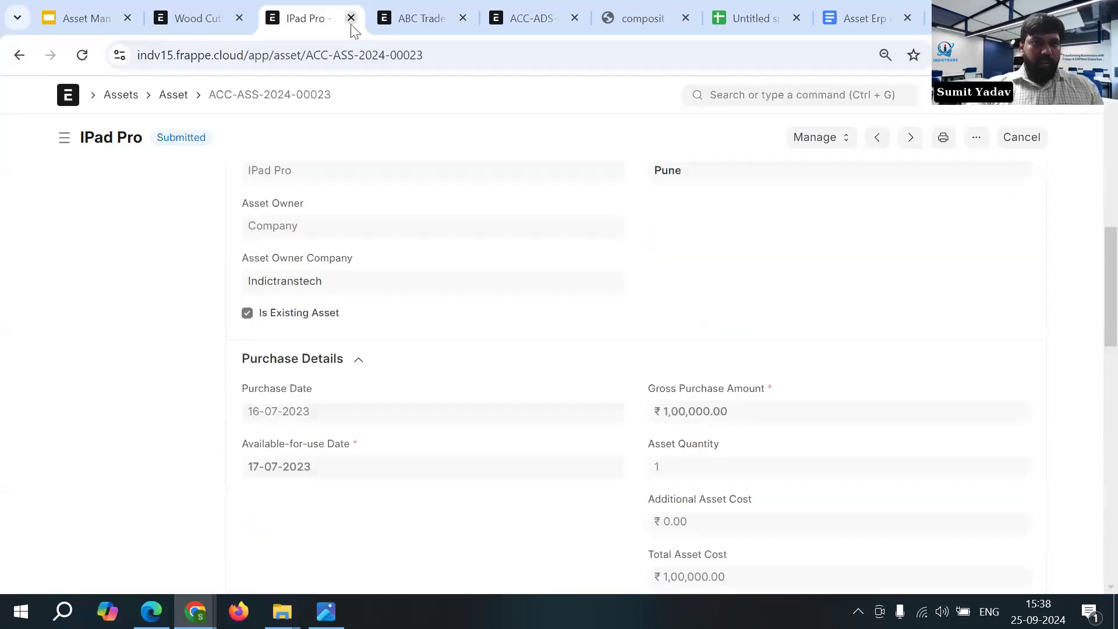
- Return to the Asset list and open the Mahindra Thar asset
{"action": "left_click", "coordinate": [204, 18]}
{"action": "key", "text": "ctrl+Tab"}
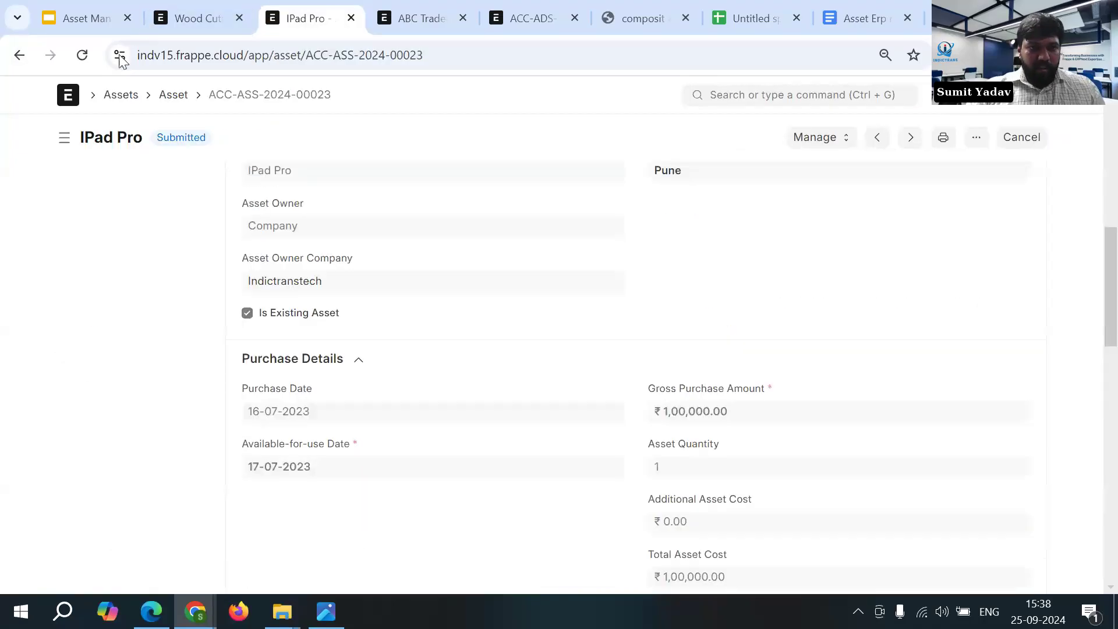
{"action": "left_click", "coordinate": [19, 55]}
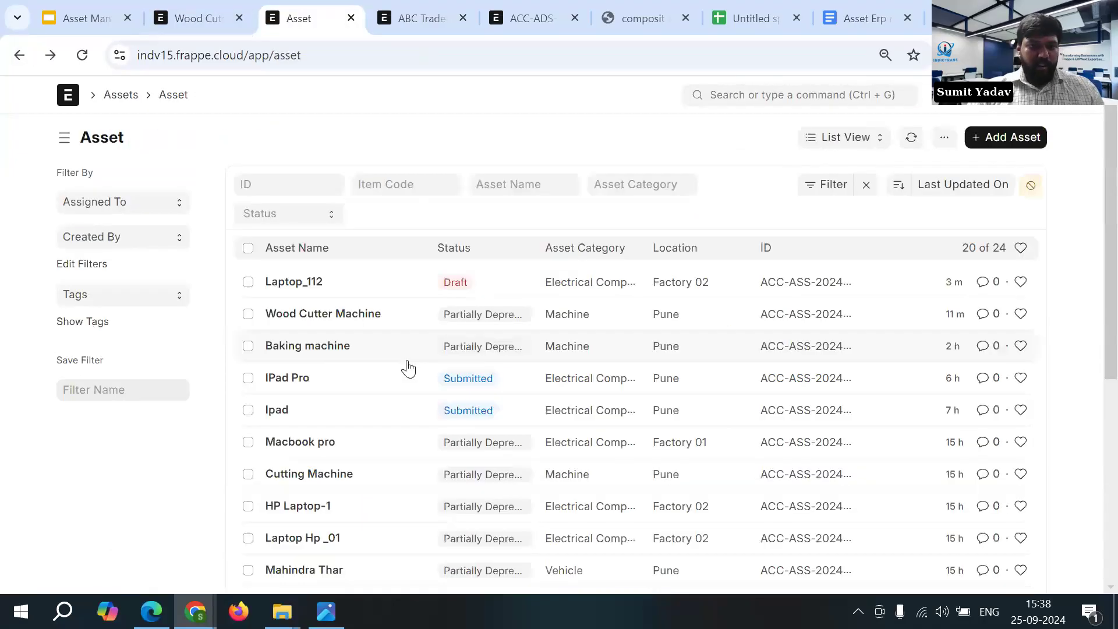
{"action": "scroll", "coordinate": [407, 367], "scroll_direction": "down", "scroll_amount": 3}
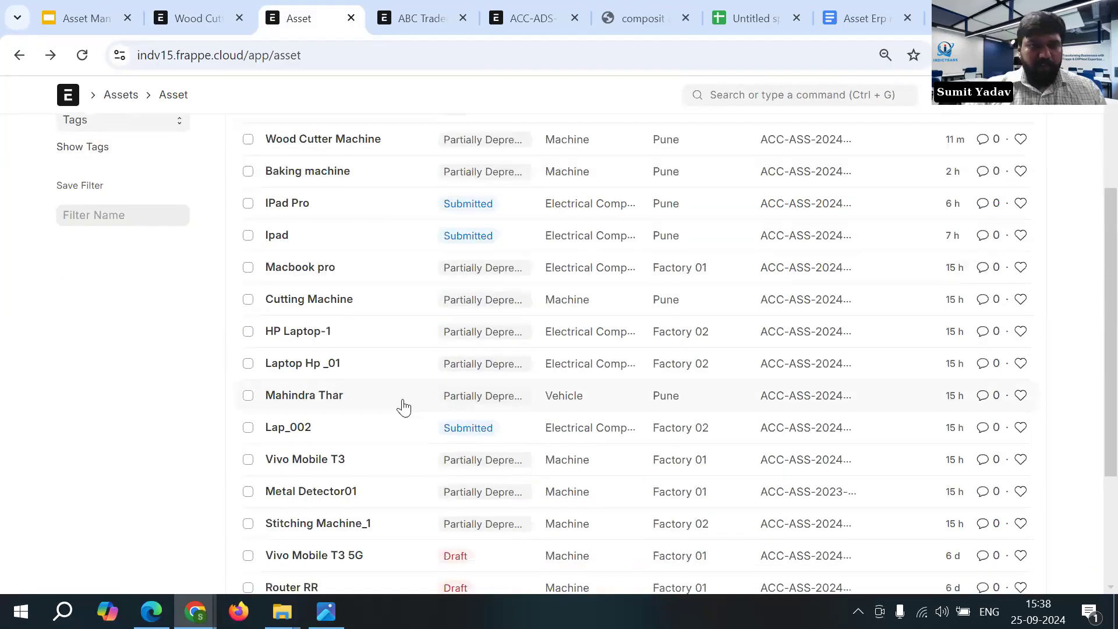
{"action": "left_click", "coordinate": [327, 400]}
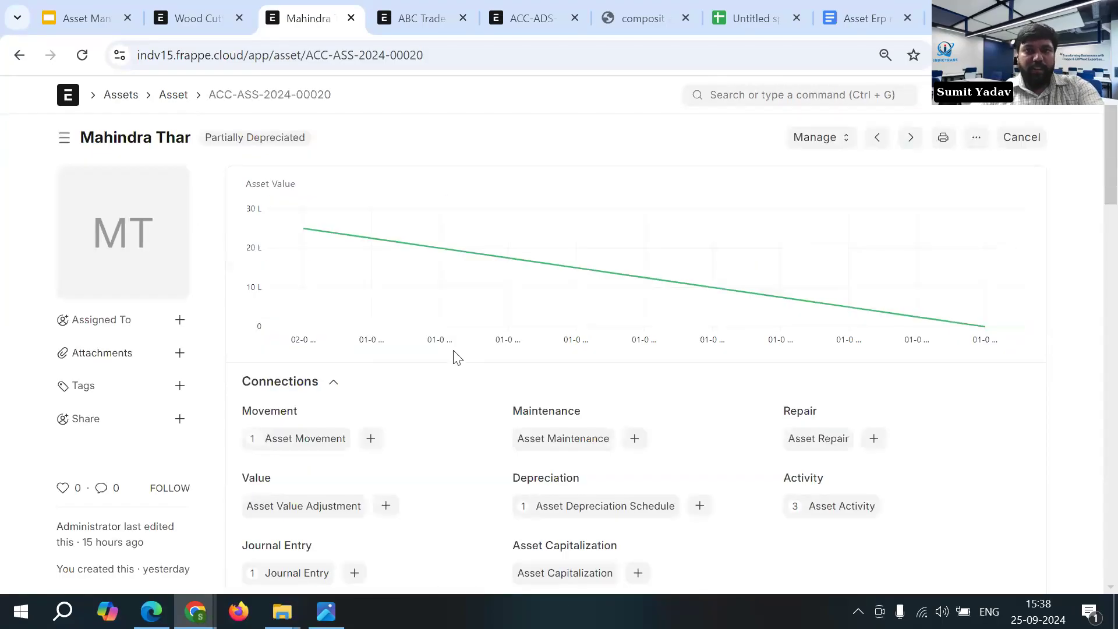
- Examine the Mahindra Thar asset's purchase details, depreciation method and full depreciation schedule
{"action": "scroll", "coordinate": [457, 357], "scroll_direction": "down", "scroll_amount": 10}
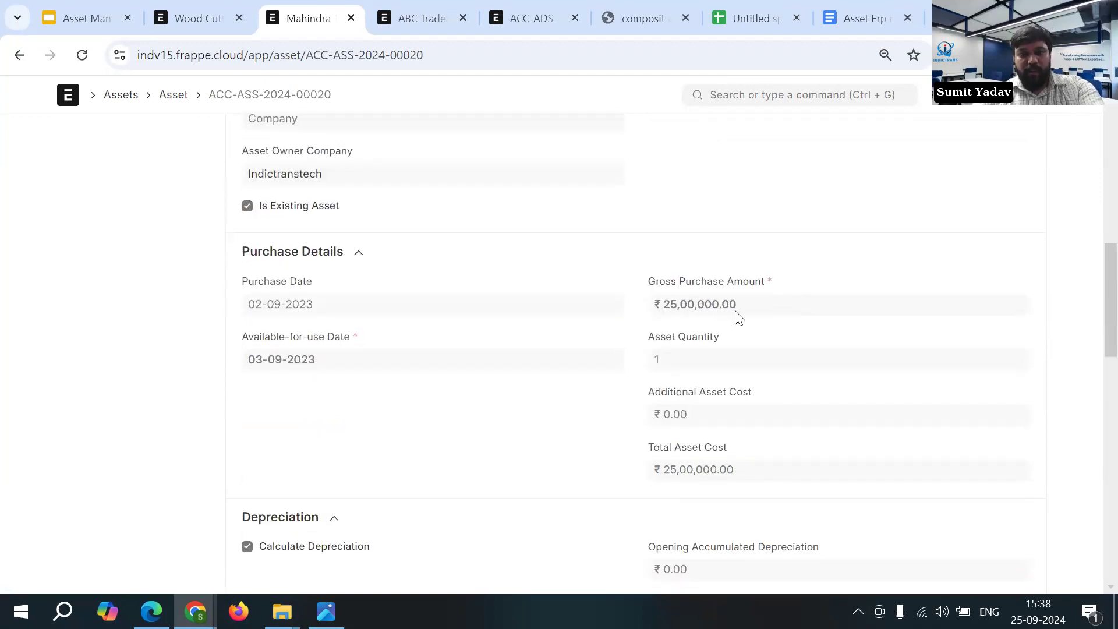
{"action": "scroll", "coordinate": [733, 333], "scroll_direction": "down", "scroll_amount": 1}
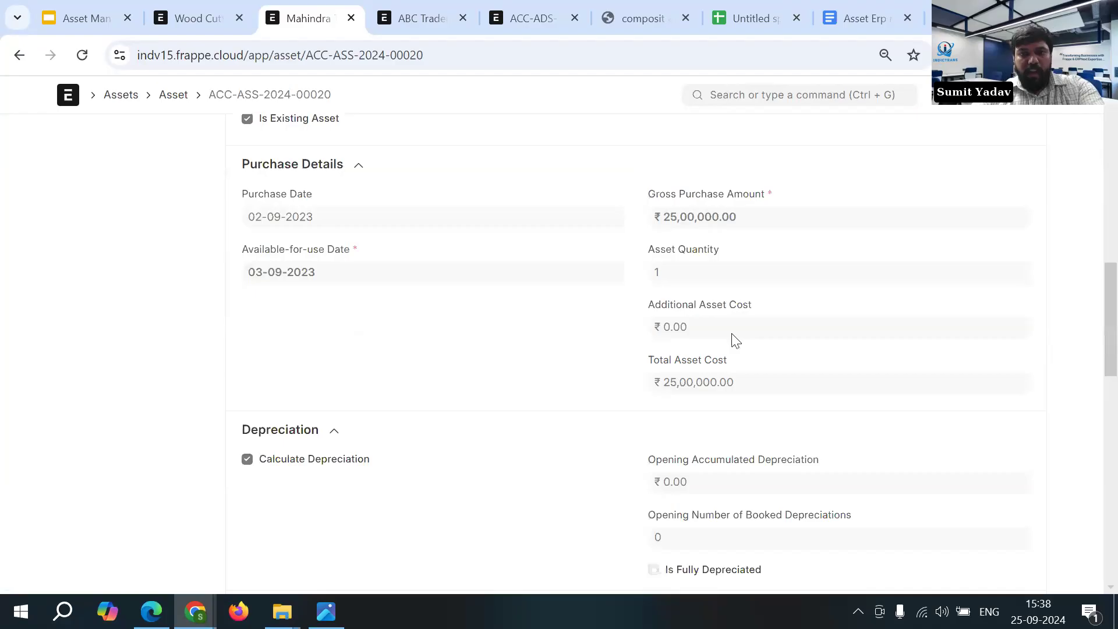
{"action": "scroll", "coordinate": [732, 333], "scroll_direction": "down", "scroll_amount": 3}
{"action": "scroll", "coordinate": [735, 343], "scroll_direction": "down", "scroll_amount": 2}
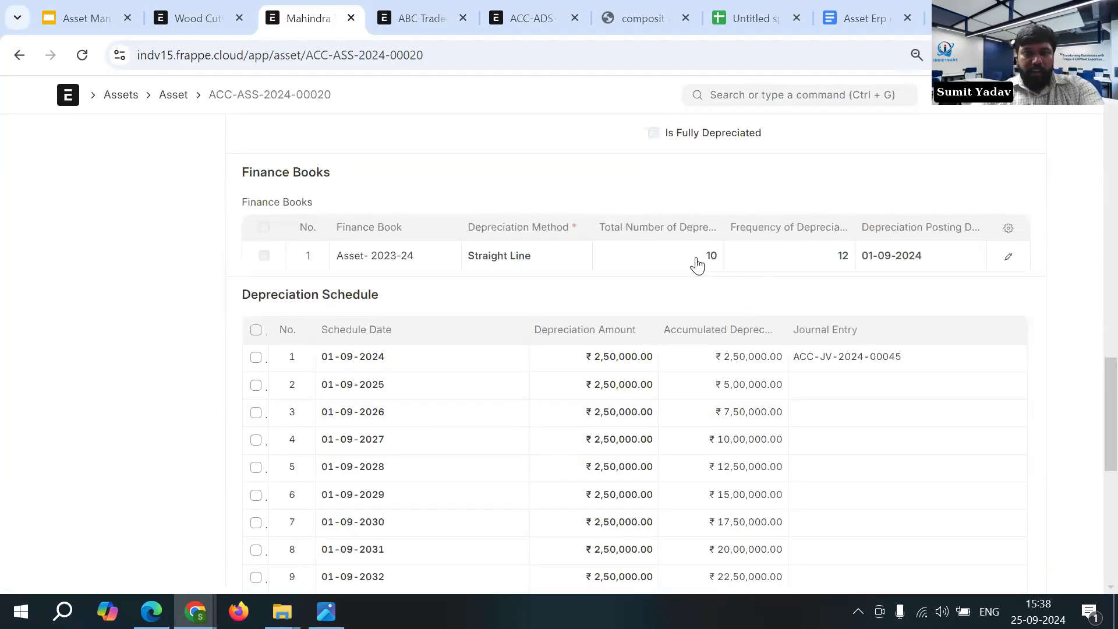
{"action": "scroll", "coordinate": [694, 320], "scroll_direction": "down", "scroll_amount": 2}
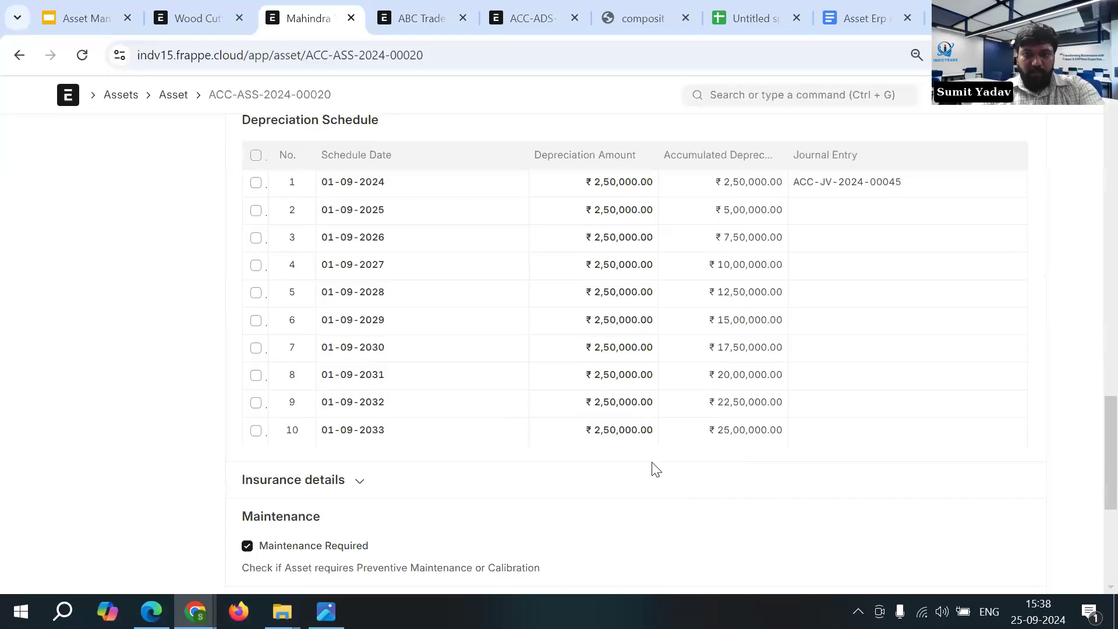
- Expand the Mahindra Thar insurance details and review the policy number, insurer, insured value, coverage dates and comprehensive insurance option
{"action": "scroll", "coordinate": [670, 471], "scroll_direction": "down", "scroll_amount": 1}
{"action": "scroll", "coordinate": [675, 472], "scroll_direction": "down", "scroll_amount": 4}
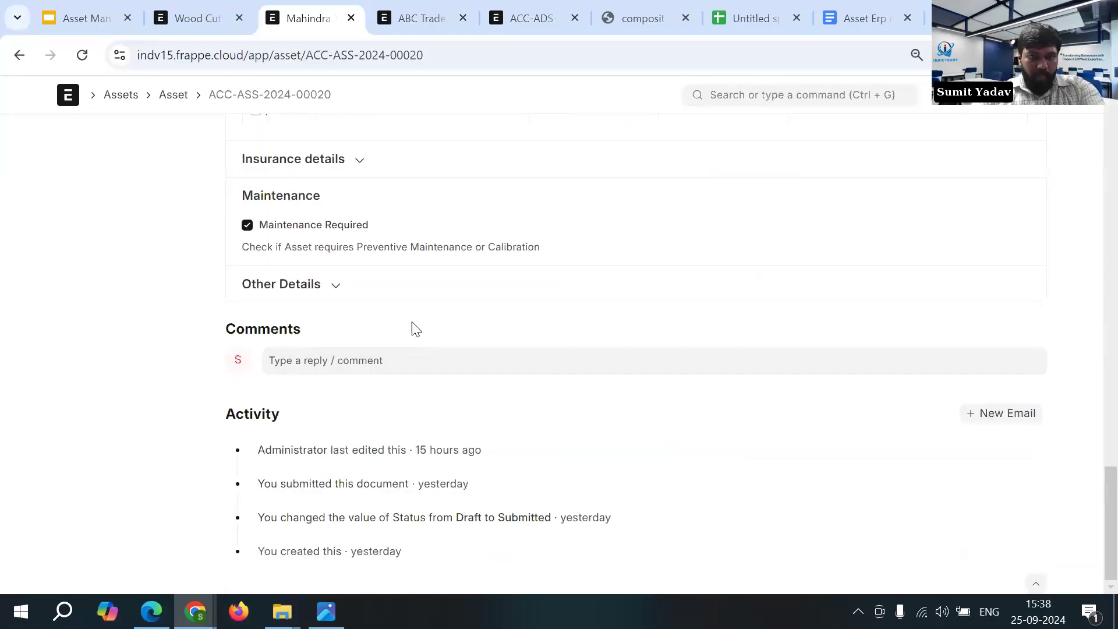
{"action": "scroll", "coordinate": [411, 321], "scroll_direction": "up", "scroll_amount": 2}
{"action": "left_click", "coordinate": [339, 334]}
{"action": "scroll", "coordinate": [399, 361], "scroll_direction": "down", "scroll_amount": 1}
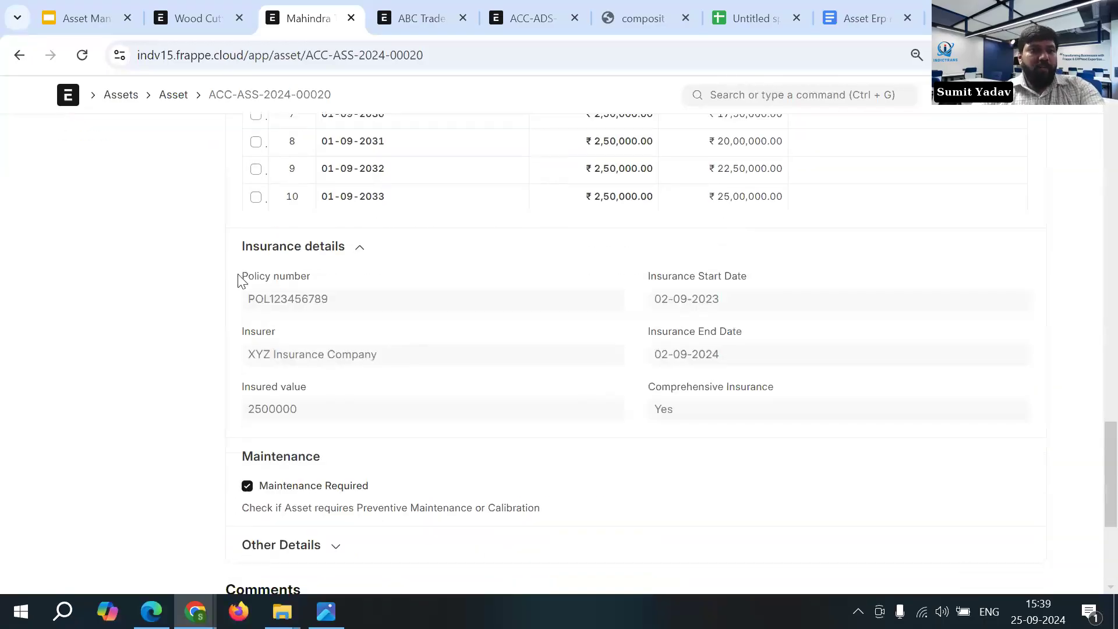
{"action": "left_click_drag", "start_coordinate": [250, 307], "coordinate": [337, 307]}
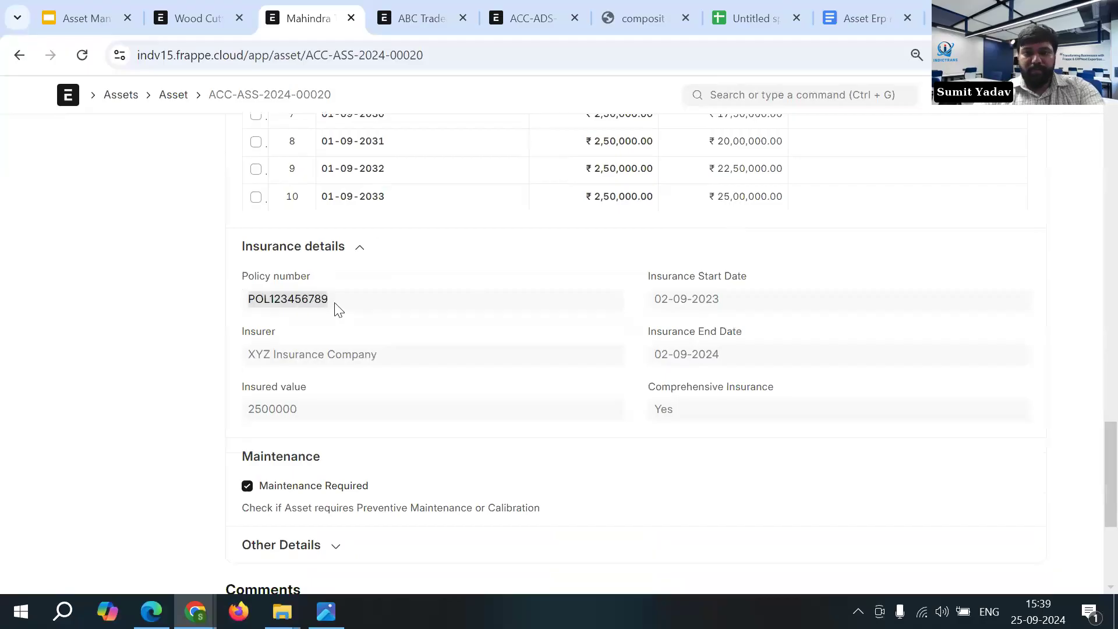
{"action": "left_click_drag", "start_coordinate": [657, 305], "coordinate": [721, 325]}
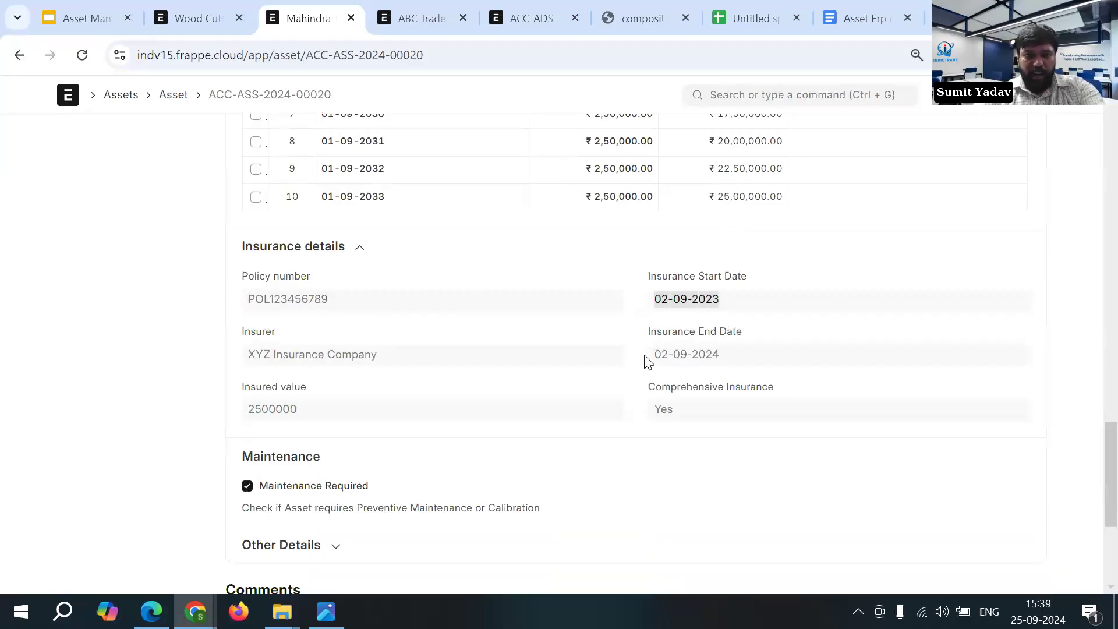
{"action": "left_click_drag", "start_coordinate": [660, 356], "coordinate": [702, 360]}
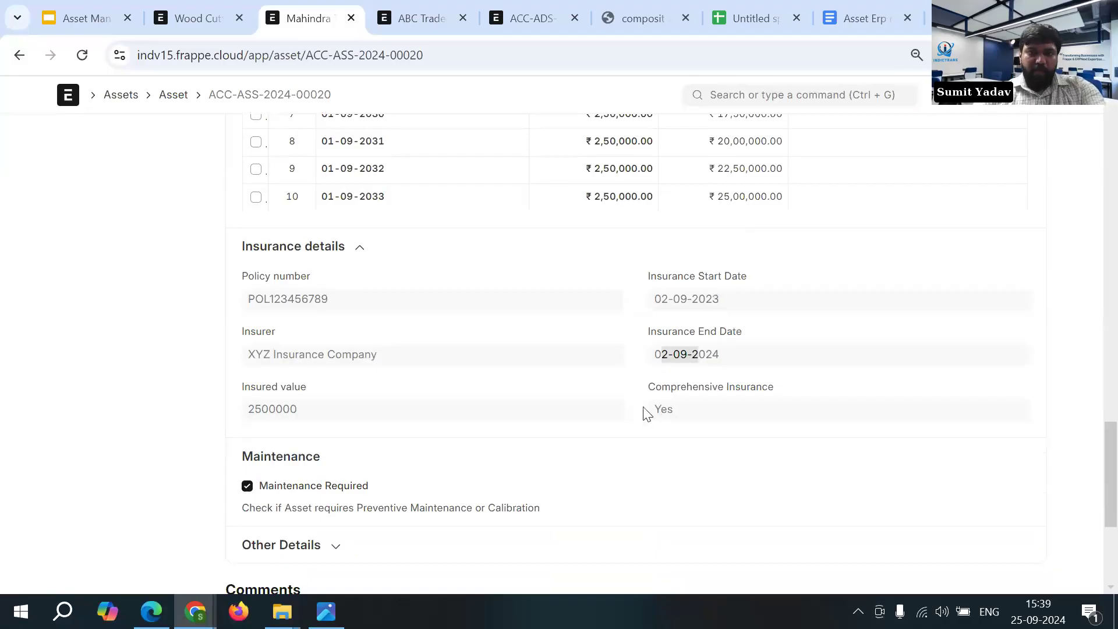
{"action": "double_click", "coordinate": [663, 410]}
{"action": "left_click", "coordinate": [295, 415]}
{"action": "left_click_drag", "start_coordinate": [294, 414], "coordinate": [250, 402]}
{"action": "left_click_drag", "start_coordinate": [250, 356], "coordinate": [435, 378]}
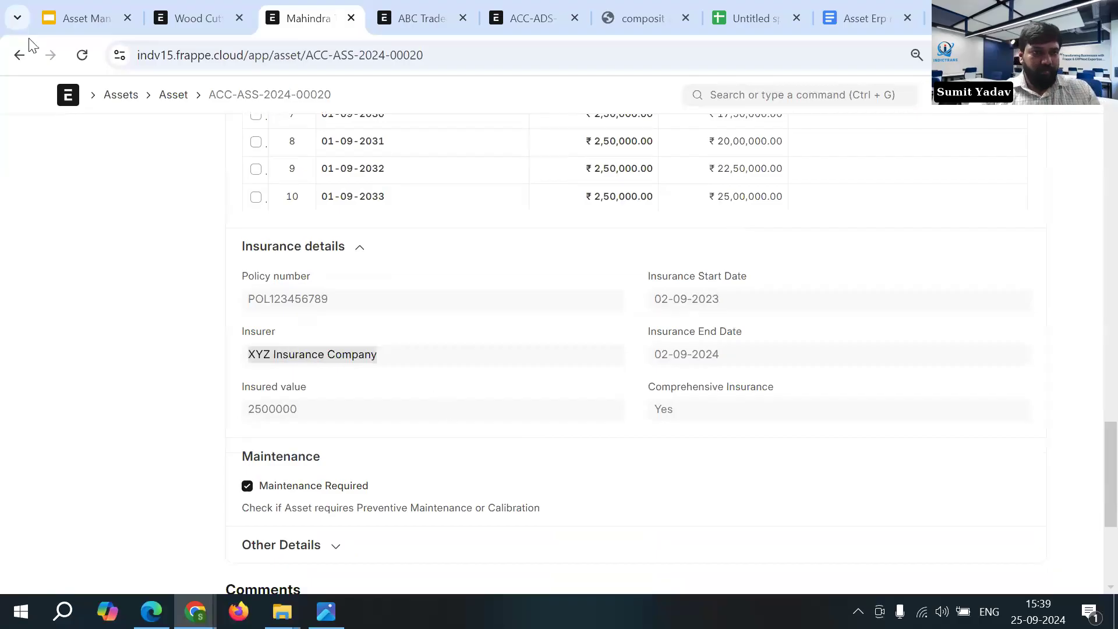
- Leave the Mahindra Thar asset, switch to the ABC Traders purchase receipt and open the Report List from there
{"action": "left_click", "coordinate": [19, 55]}
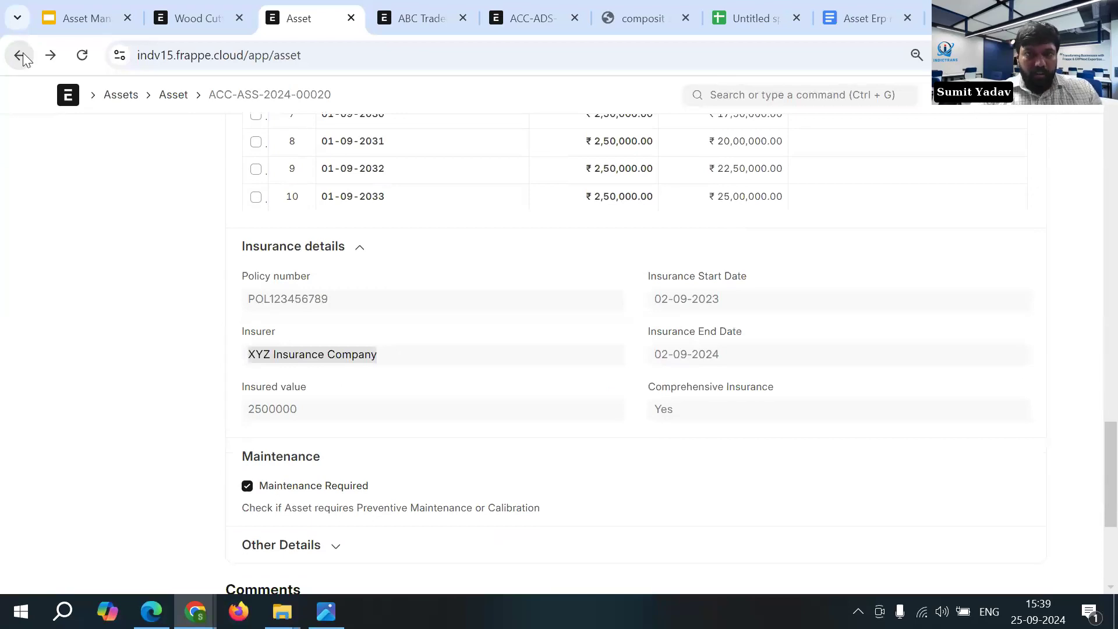
{"action": "key", "text": "ctrl+Tab"}
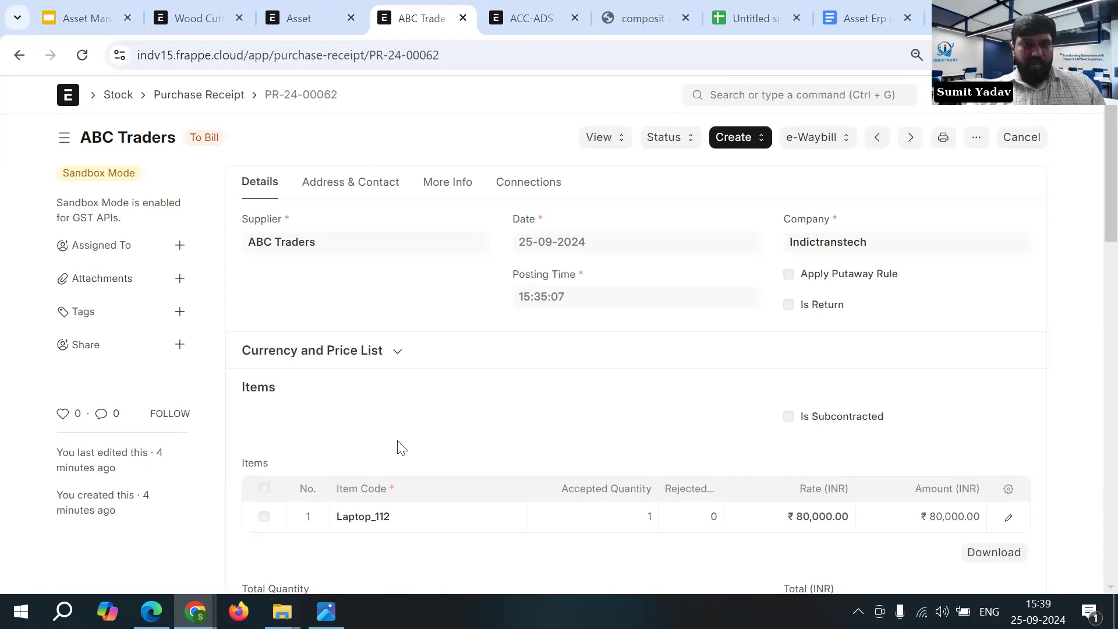
{"action": "left_click", "coordinate": [738, 95]}
{"action": "left_click", "coordinate": [630, 108]}
{"action": "left_click", "coordinate": [750, 96]}
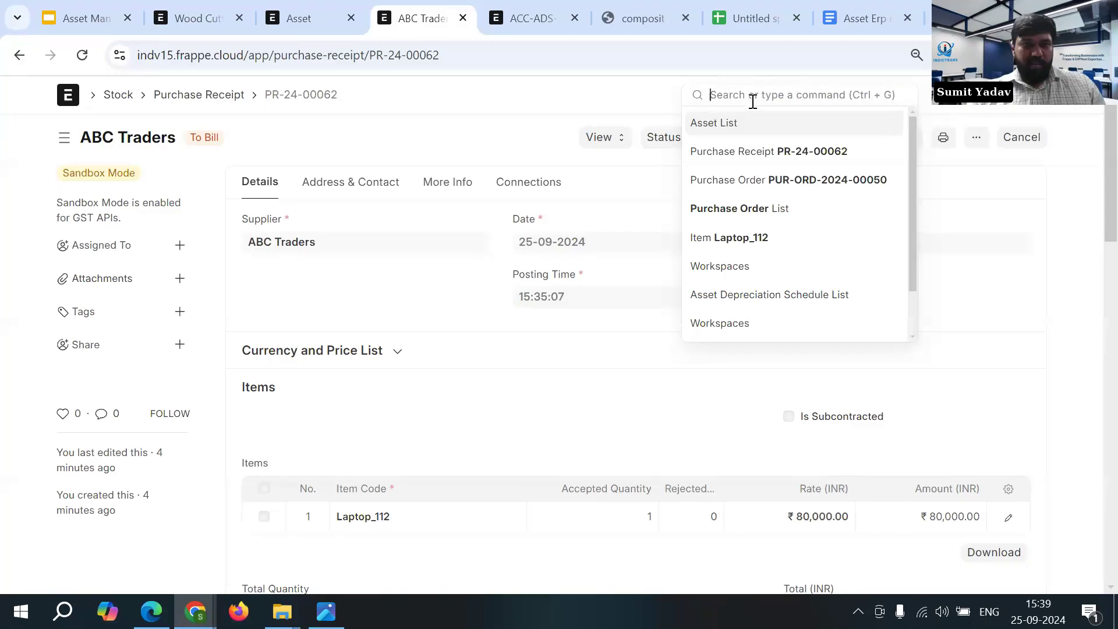
{"action": "type", "text": "Re"}
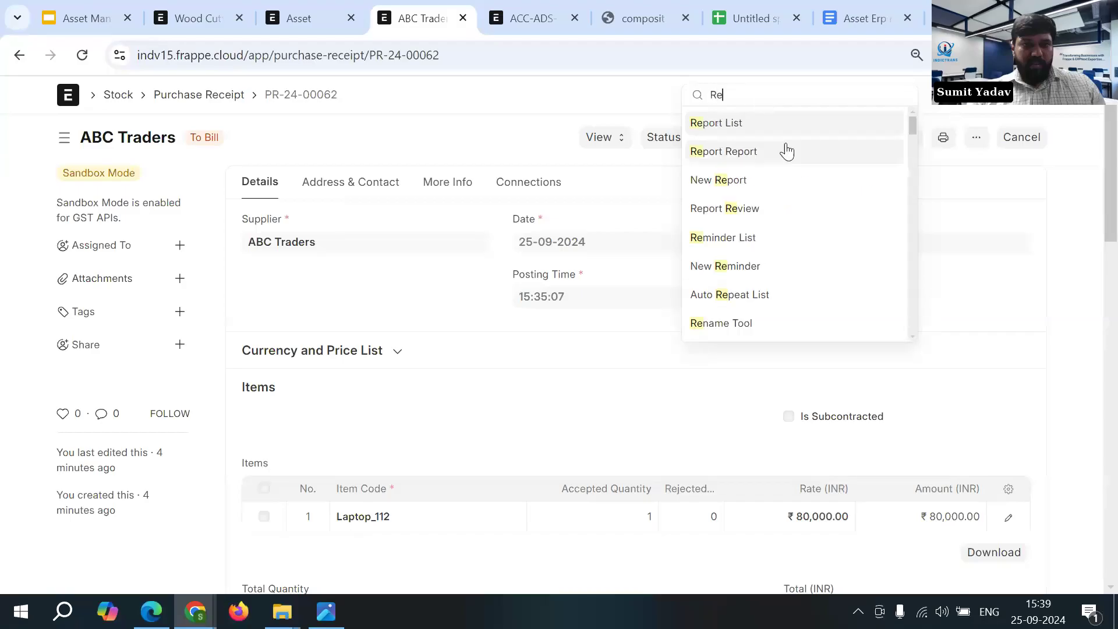
{"action": "left_click", "coordinate": [755, 127]}
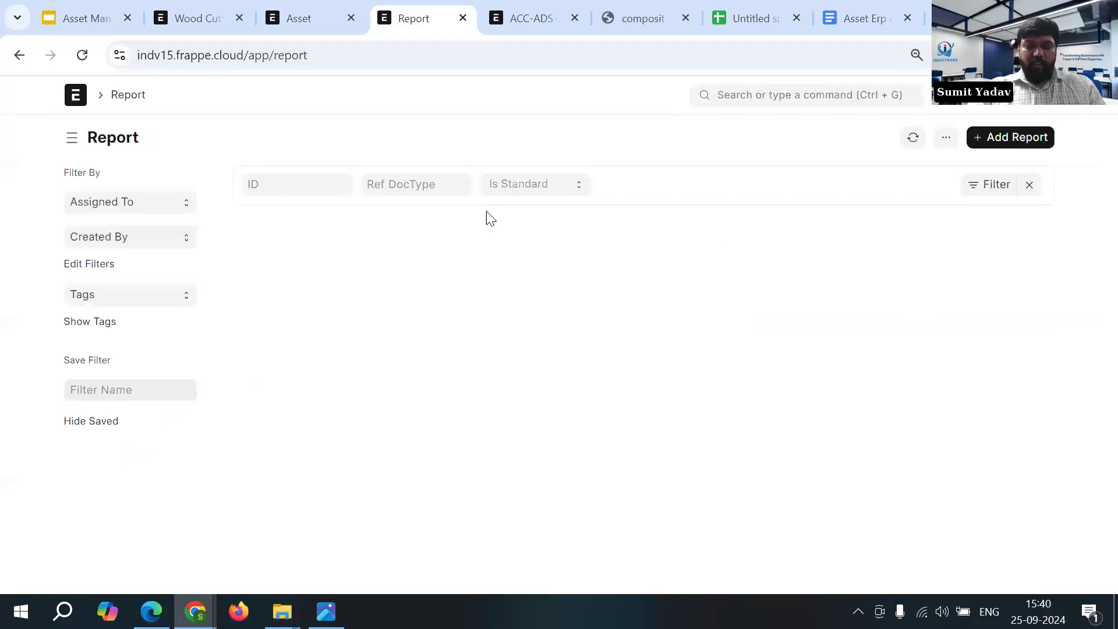
- Filter the report list by the Asset reference DocType
{"action": "left_click", "coordinate": [419, 175]}
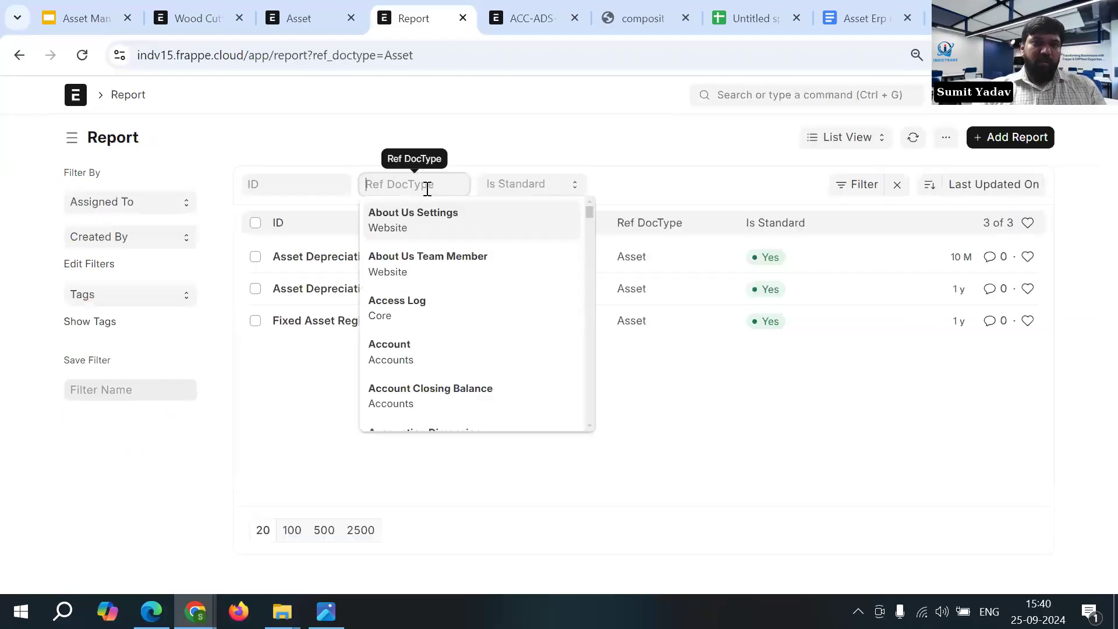
{"action": "type", "text": "Ass"}
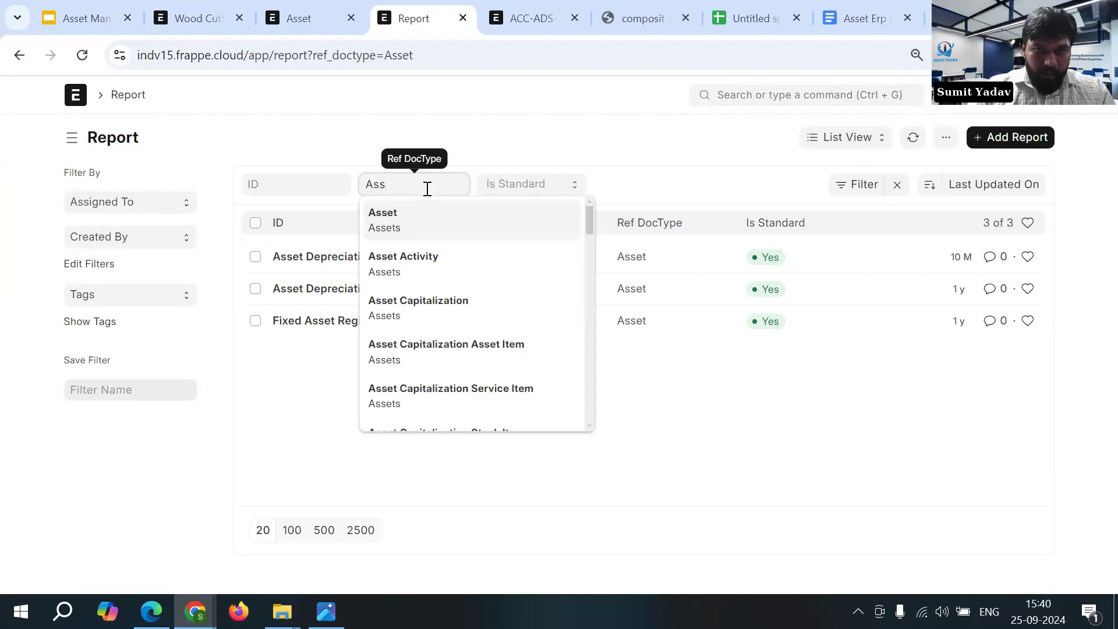
{"action": "left_click", "coordinate": [470, 220]}
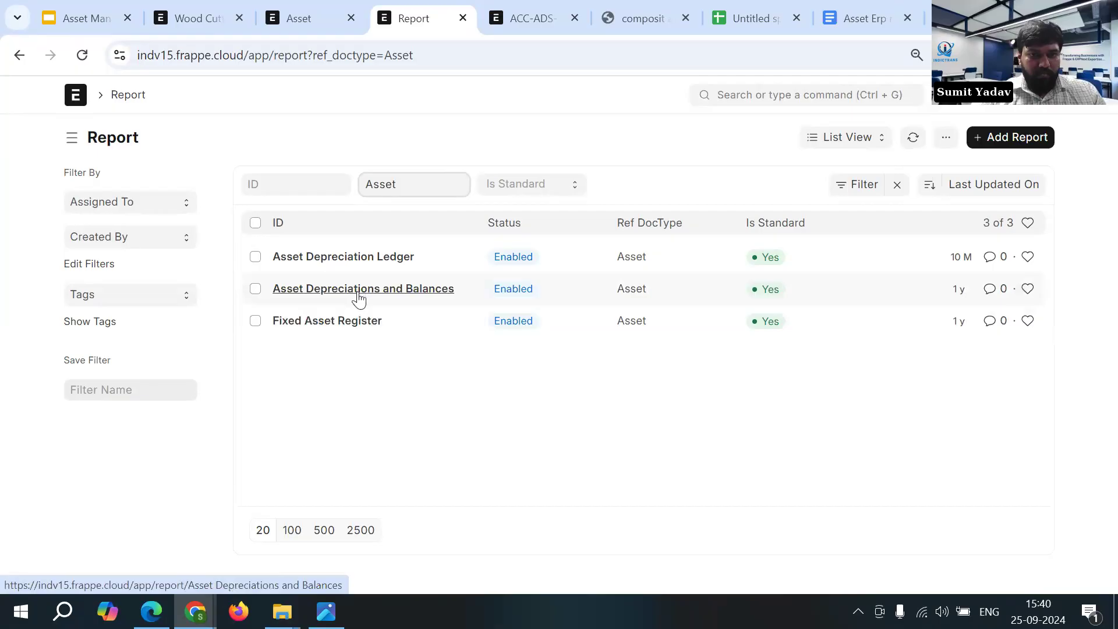
- Open the Asset Depreciation Ledger record and show its report
{"action": "left_click", "coordinate": [358, 261]}
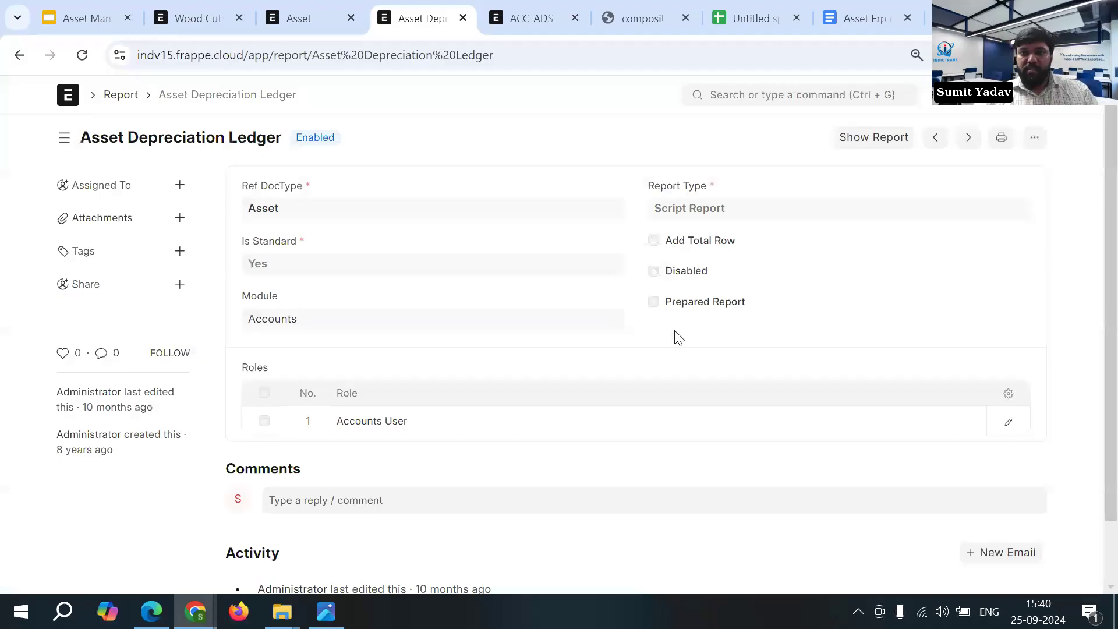
{"action": "left_click", "coordinate": [862, 139]}
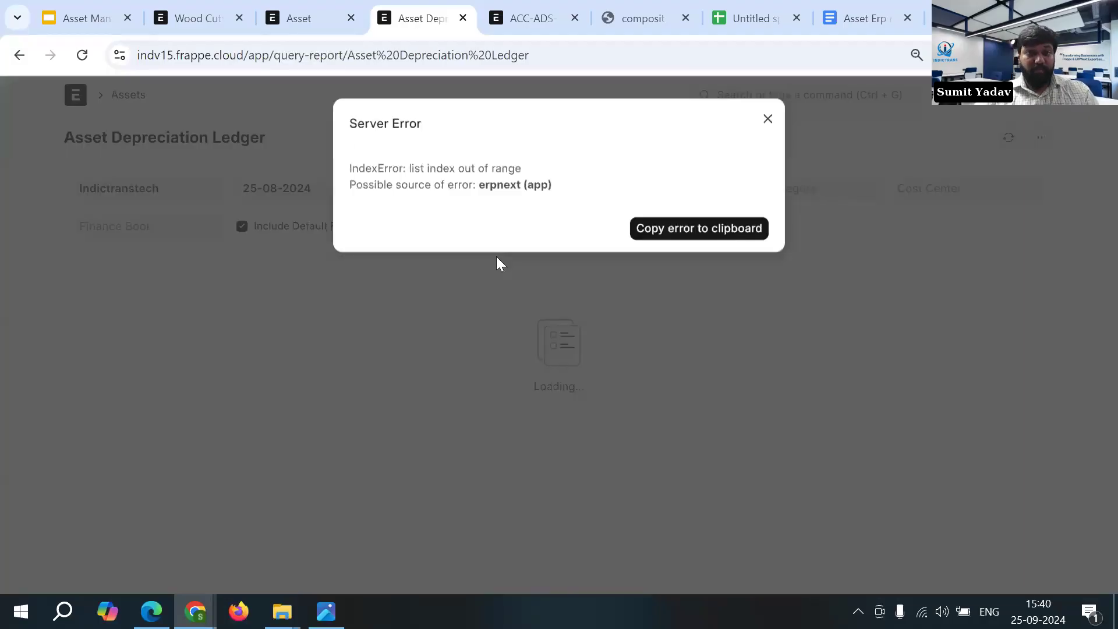
{"action": "left_click", "coordinate": [496, 256]}
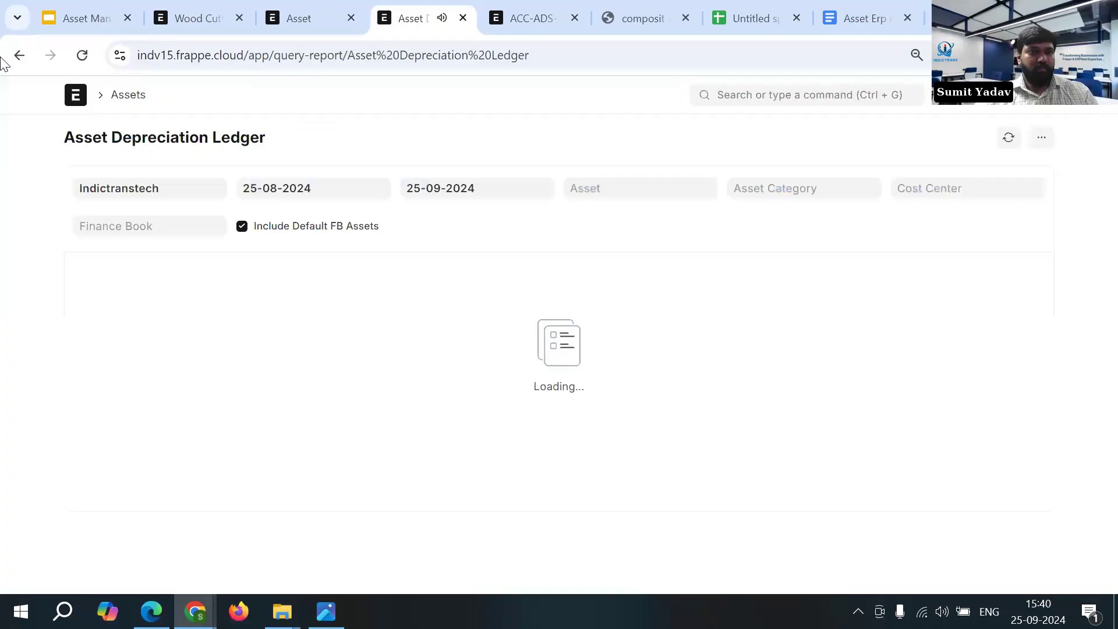
- Go back to the Asset report list, open the Asset Depreciations and Balances record and show its report
{"action": "left_click", "coordinate": [18, 63]}
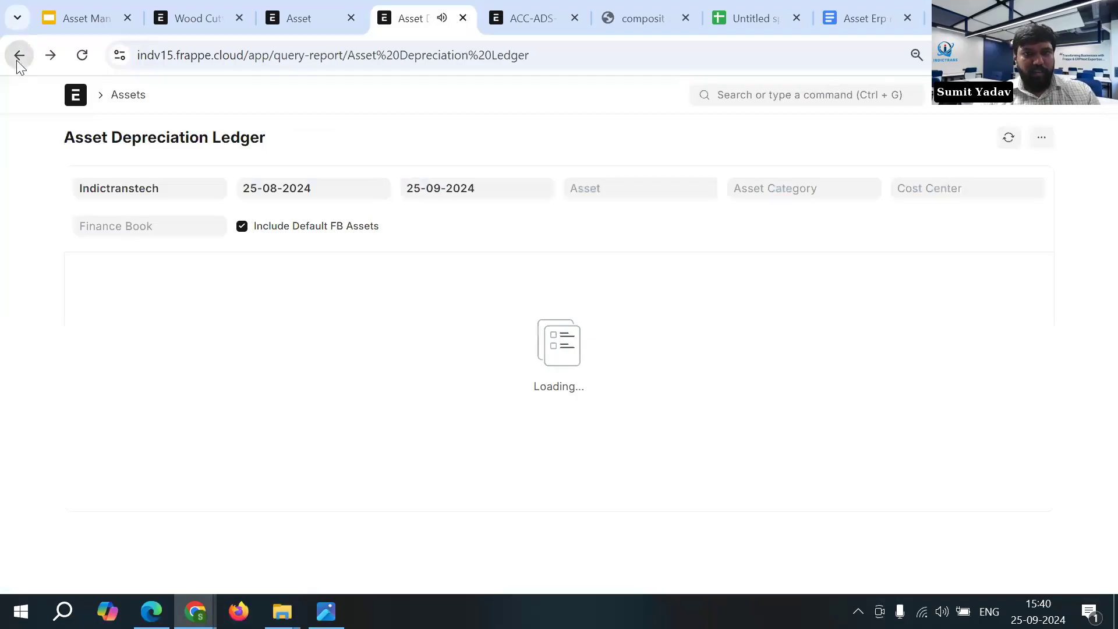
{"action": "left_click", "coordinate": [19, 55]}
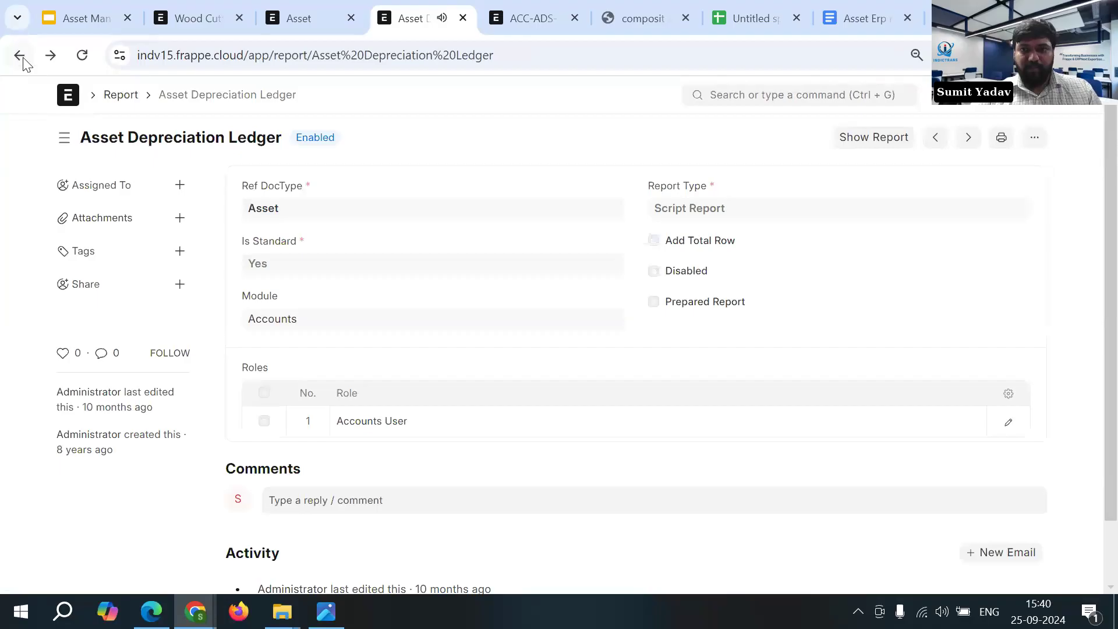
{"action": "left_click", "coordinate": [19, 56]}
{"action": "left_click", "coordinate": [863, 138]}
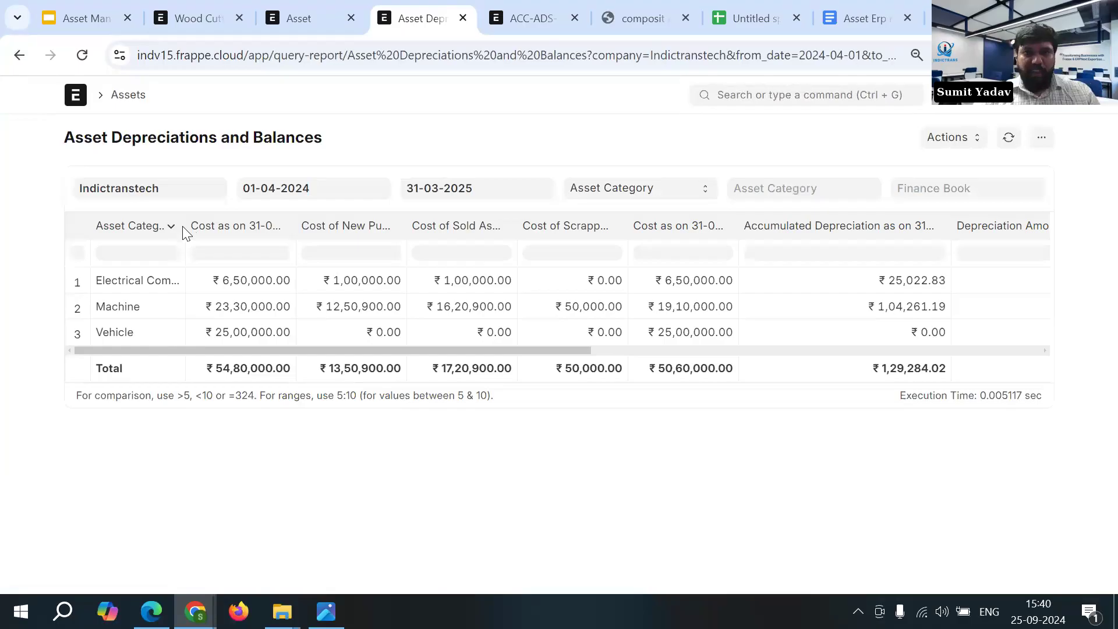
- Widen the Asset Category and opening cost columns and examine the report's figures through to the net asset values
{"action": "left_click_drag", "start_coordinate": [184, 226], "coordinate": [233, 226]}
{"action": "left_click_drag", "start_coordinate": [344, 225], "coordinate": [377, 226]}
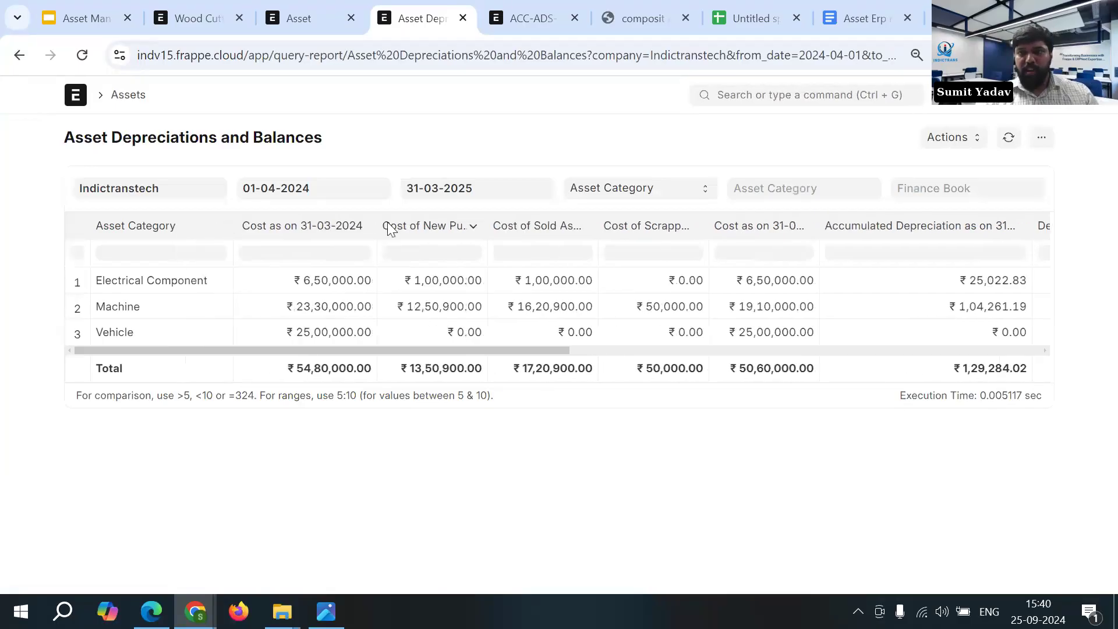
{"action": "left_click_drag", "start_coordinate": [560, 350], "coordinate": [1021, 371]}
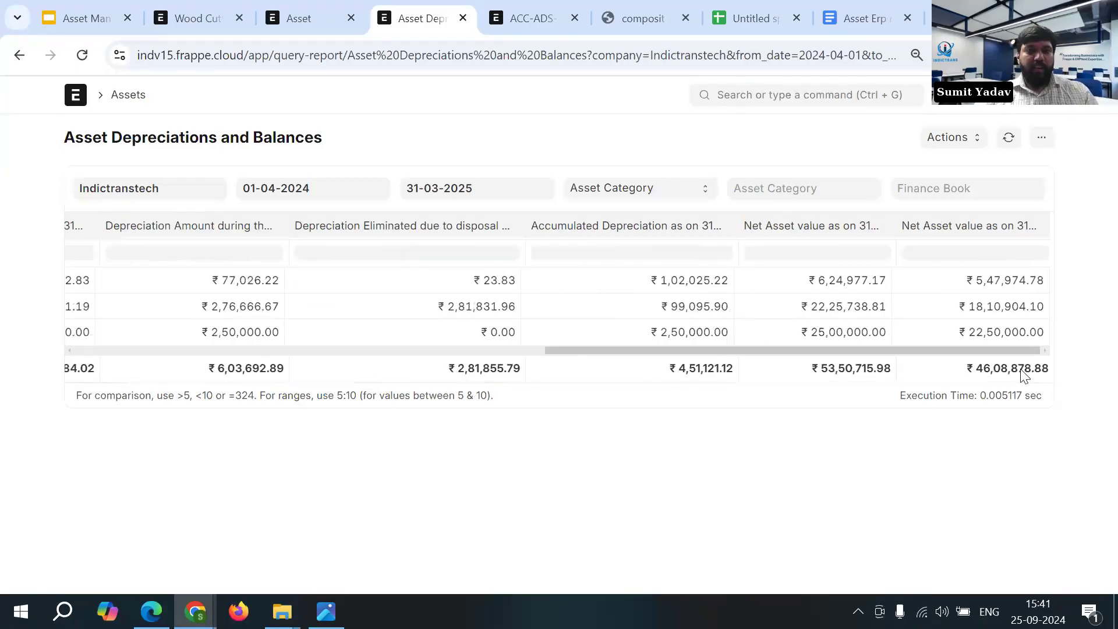
- Return to the Asset report list and switch to the Indictrans_QRCodeBasedAssetTrackingSystem PDF in Microsoft Edge
{"action": "left_click", "coordinate": [19, 55]}
{"action": "left_click", "coordinate": [19, 54]}
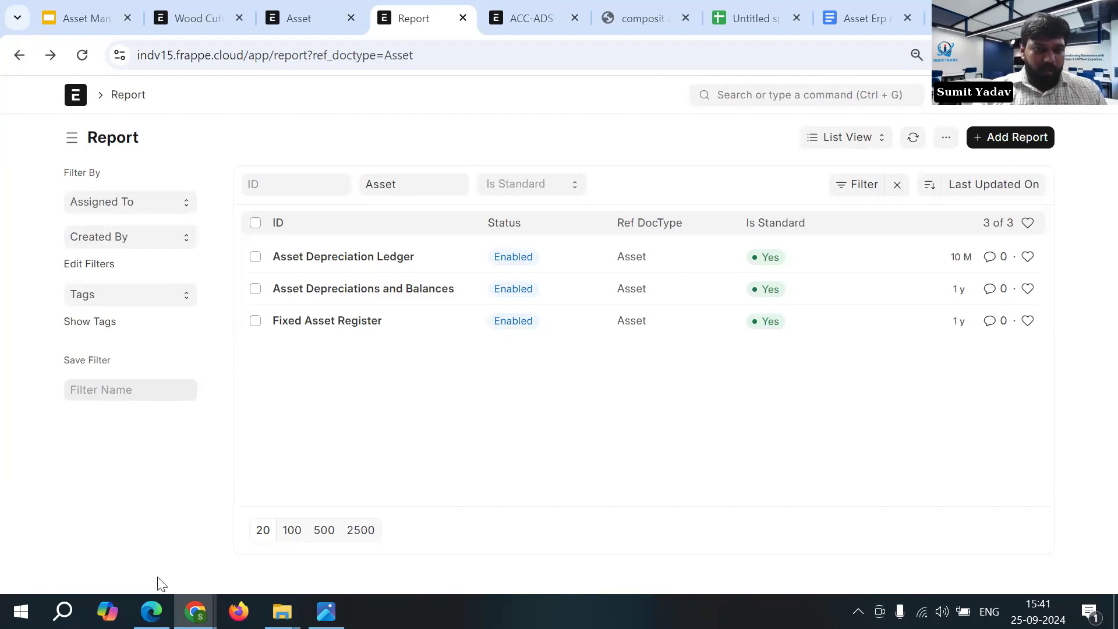
{"action": "mouse_move", "coordinate": [151, 611]}
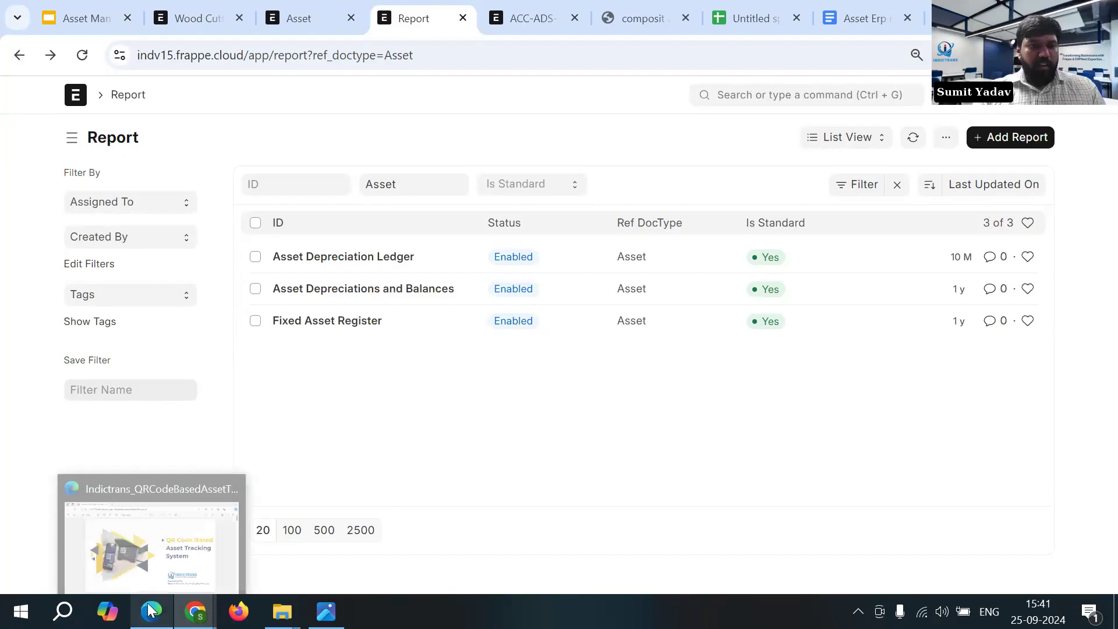
{"action": "left_click", "coordinate": [152, 615]}
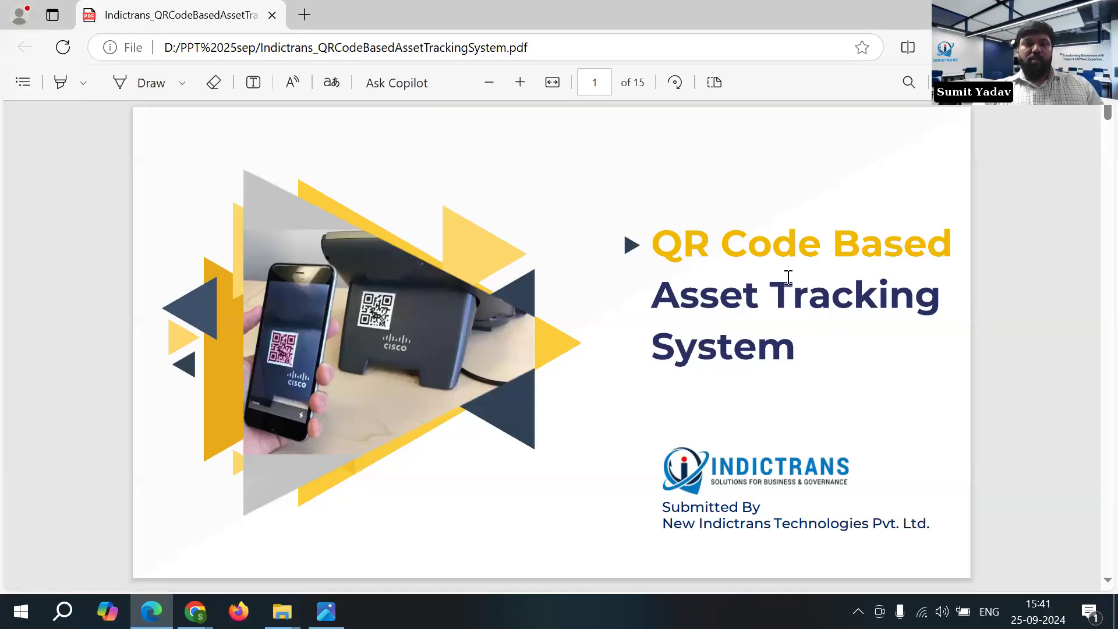
- Examine the Asset Lifecycle slide of the PDF, following the stages from procurement to retirement and disposal
{"action": "scroll", "coordinate": [812, 357], "scroll_direction": "down", "scroll_amount": 2}
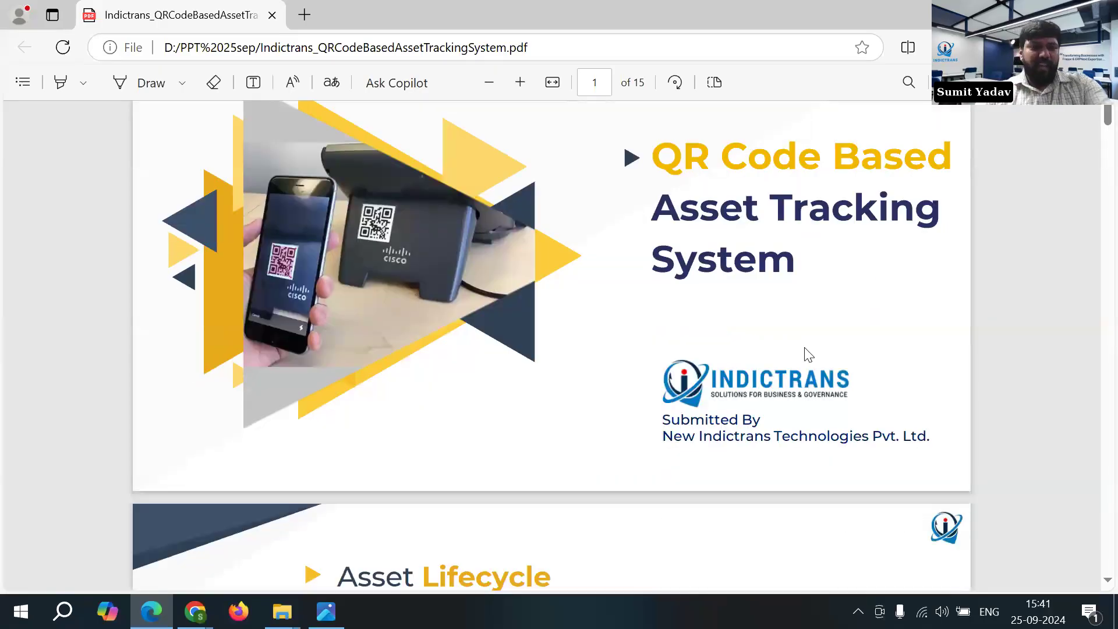
{"action": "scroll", "coordinate": [803, 357], "scroll_direction": "down", "scroll_amount": 1}
{"action": "scroll", "coordinate": [802, 357], "scroll_direction": "down", "scroll_amount": 1}
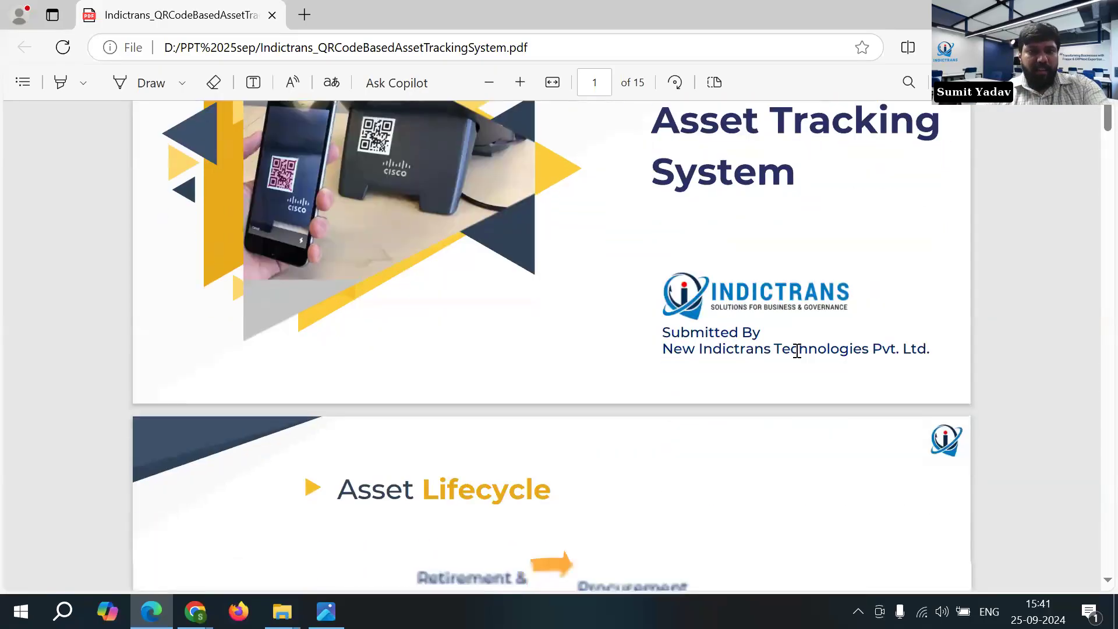
{"action": "scroll", "coordinate": [737, 353], "scroll_direction": "down", "scroll_amount": 4}
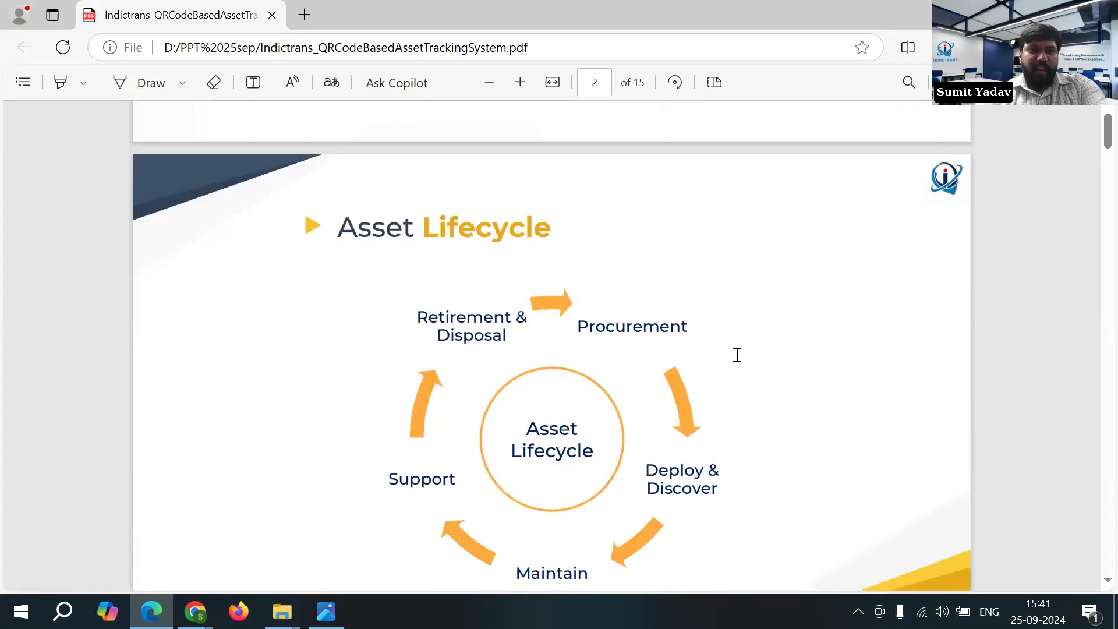
{"action": "scroll", "coordinate": [737, 354], "scroll_direction": "down", "scroll_amount": 1}
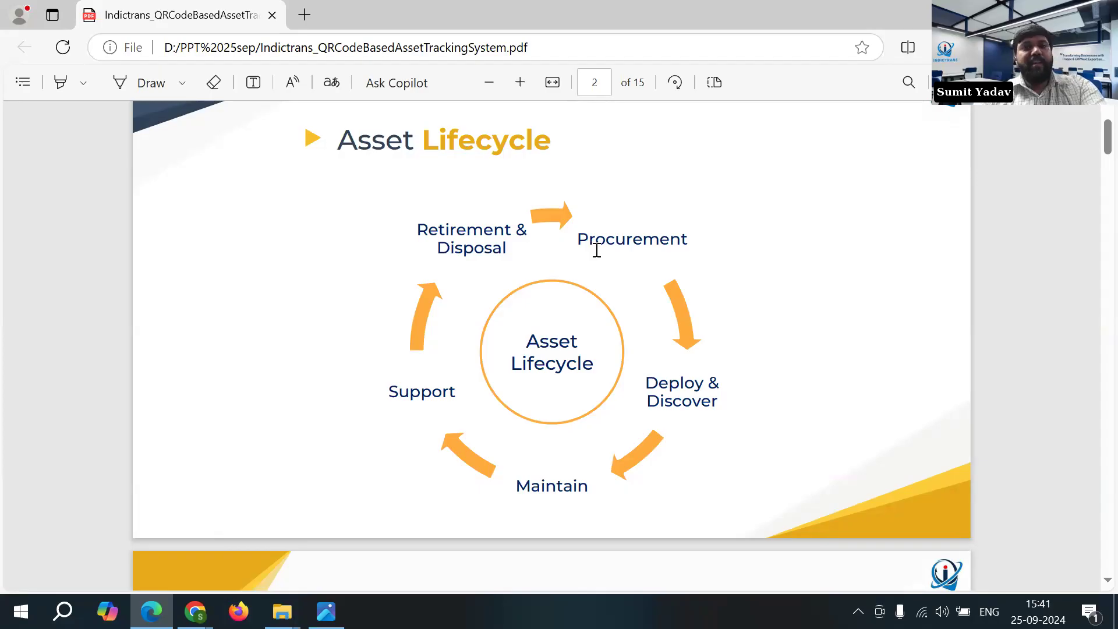
{"action": "scroll", "coordinate": [597, 262], "scroll_direction": "down", "scroll_amount": 1}
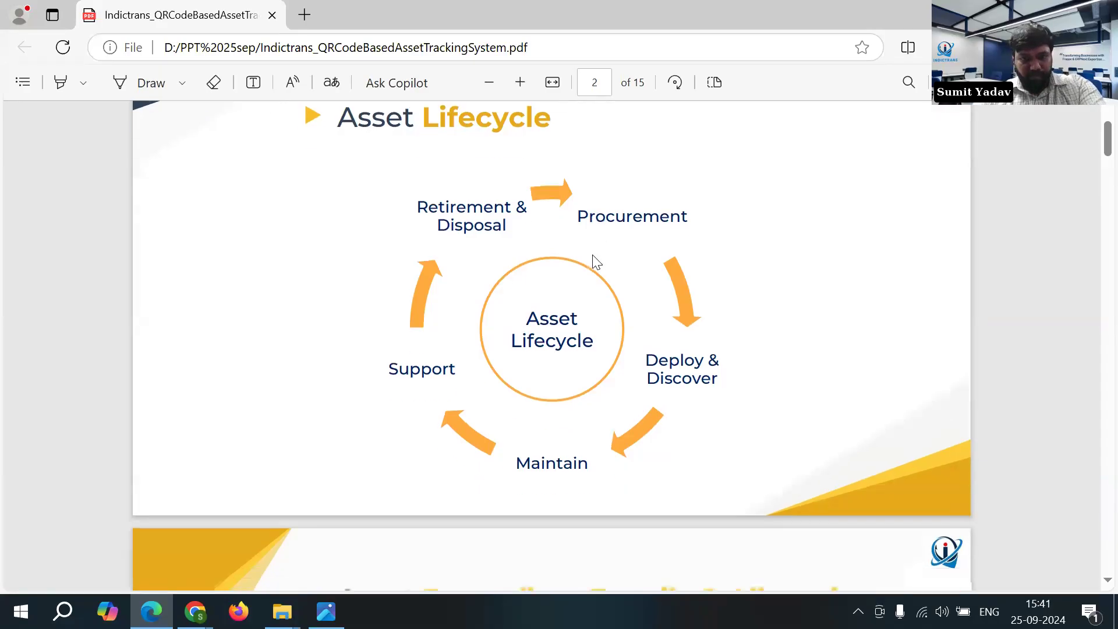
- Review the slides on asset recording, details and allocation through to asset breakdown, retirement and disposal
{"action": "scroll", "coordinate": [596, 263], "scroll_direction": "down", "scroll_amount": 5}
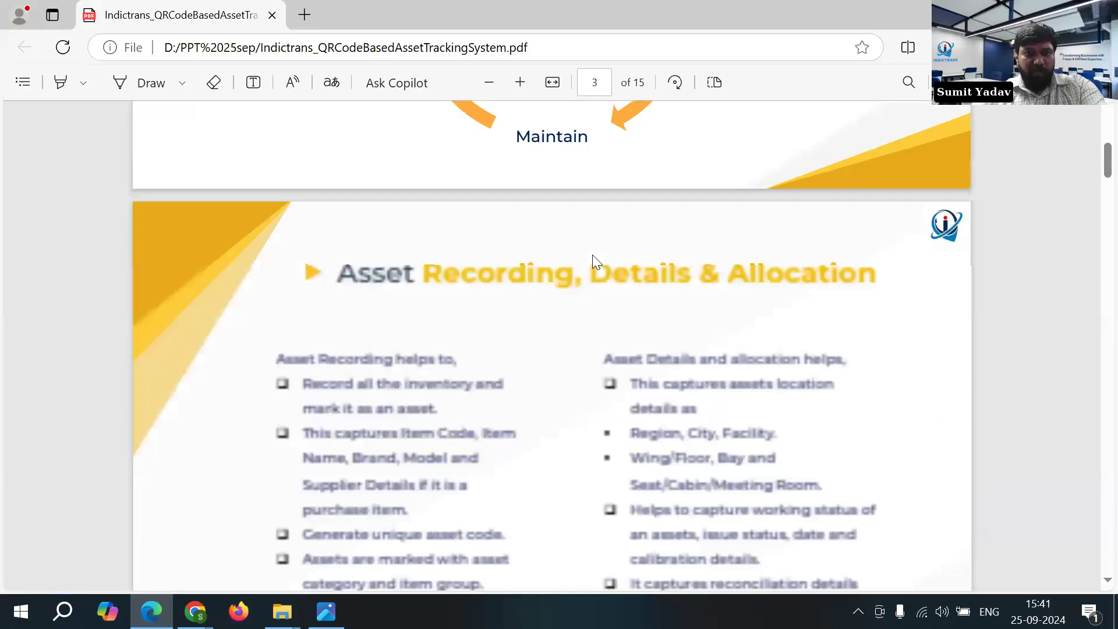
{"action": "scroll", "coordinate": [593, 255], "scroll_direction": "down", "scroll_amount": 1}
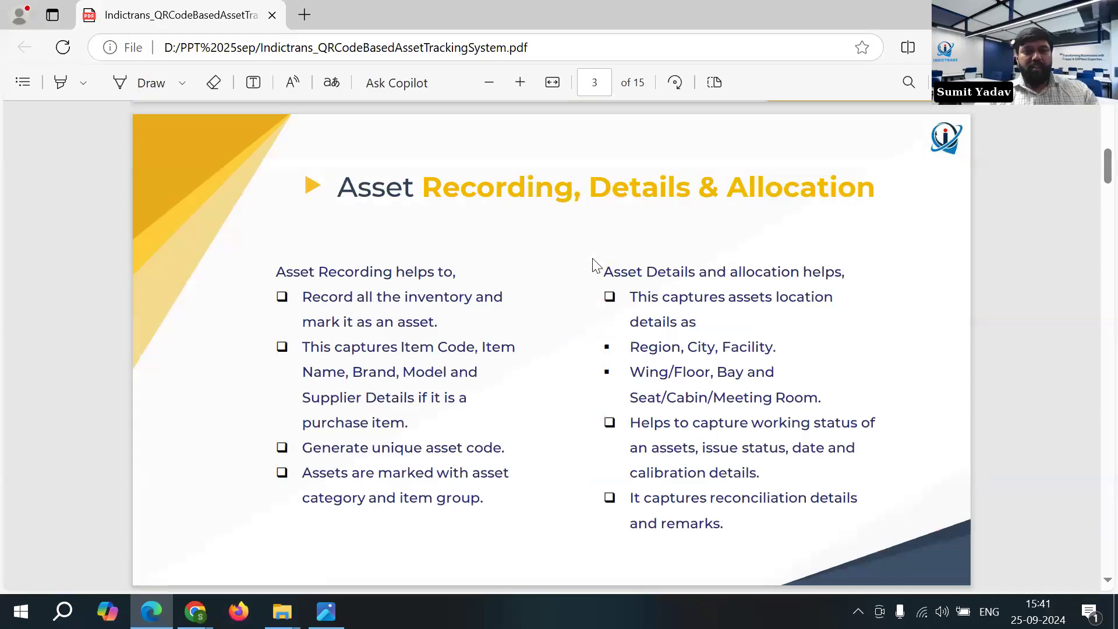
{"action": "scroll", "coordinate": [592, 261], "scroll_direction": "up", "scroll_amount": 1}
{"action": "scroll", "coordinate": [594, 256], "scroll_direction": "down", "scroll_amount": 1}
{"action": "scroll", "coordinate": [597, 255], "scroll_direction": "down", "scroll_amount": 20}
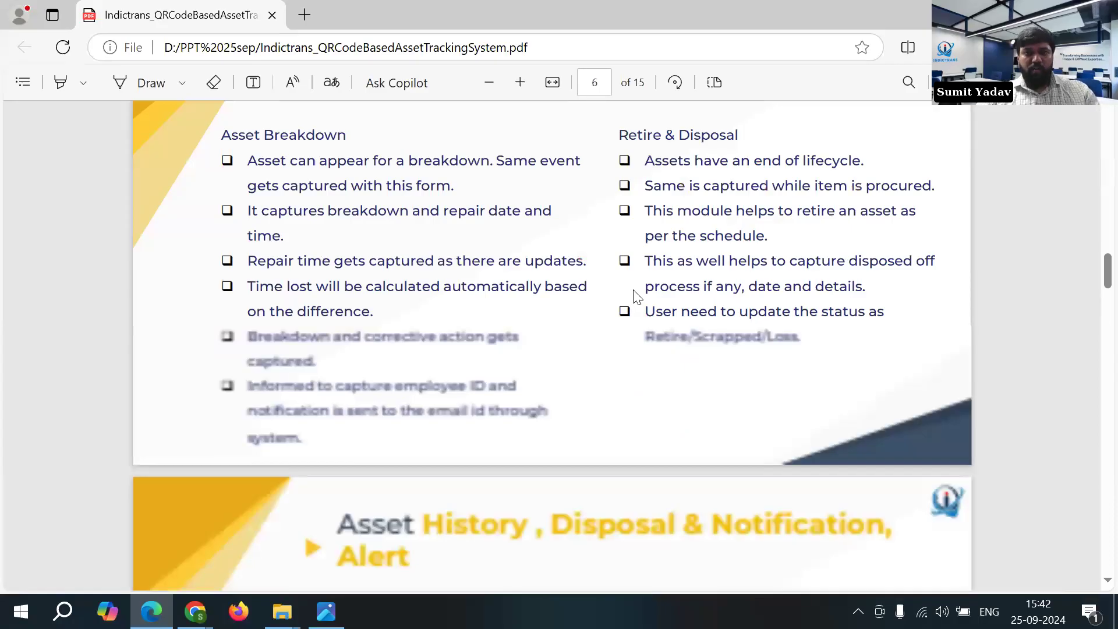
- Review the Mobile Login & Dashboard and Mobile Asset Fetch slides of the presentation
{"action": "scroll", "coordinate": [635, 296], "scroll_direction": "down", "scroll_amount": 12}
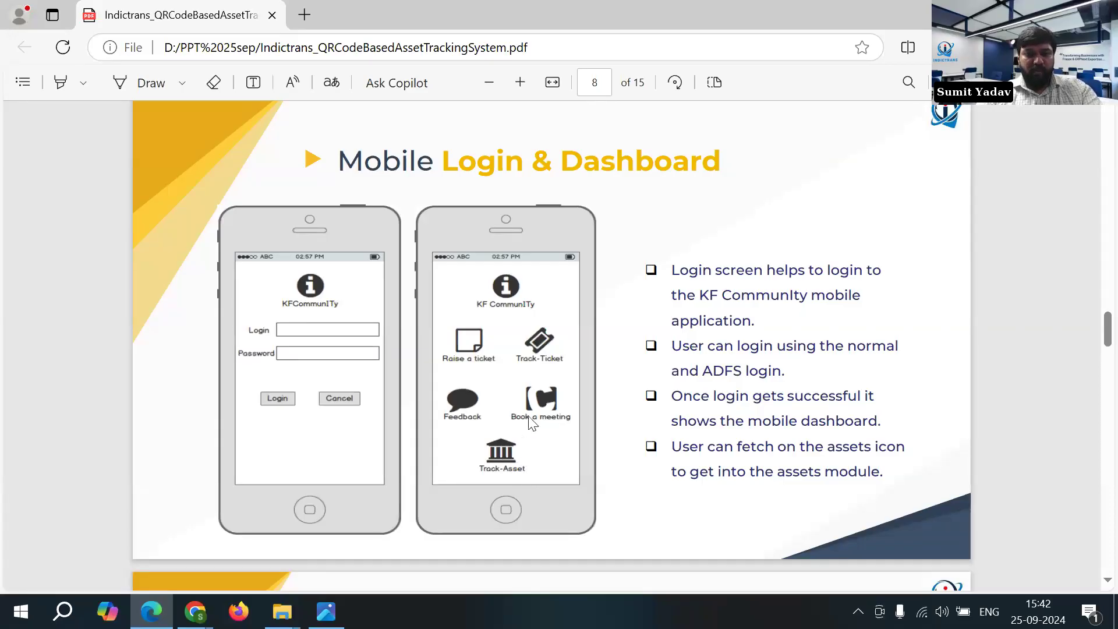
{"action": "scroll", "coordinate": [530, 420], "scroll_direction": "down", "scroll_amount": 2}
{"action": "scroll", "coordinate": [522, 418], "scroll_direction": "down", "scroll_amount": 2}
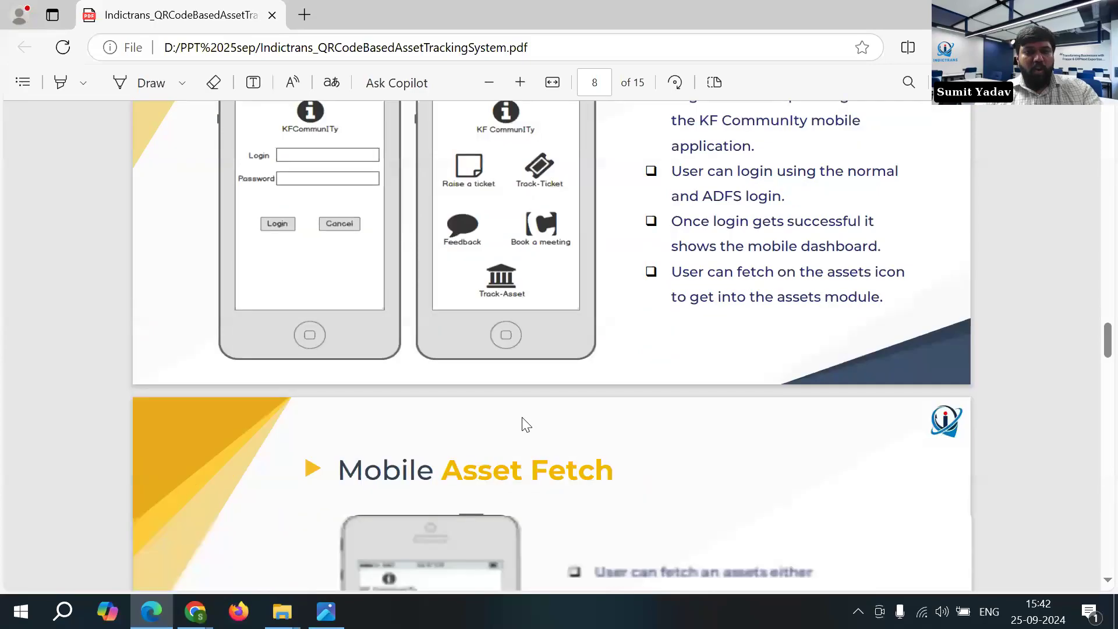
{"action": "scroll", "coordinate": [526, 424], "scroll_direction": "down", "scroll_amount": 4}
{"action": "scroll", "coordinate": [523, 421], "scroll_direction": "down", "scroll_amount": 3}
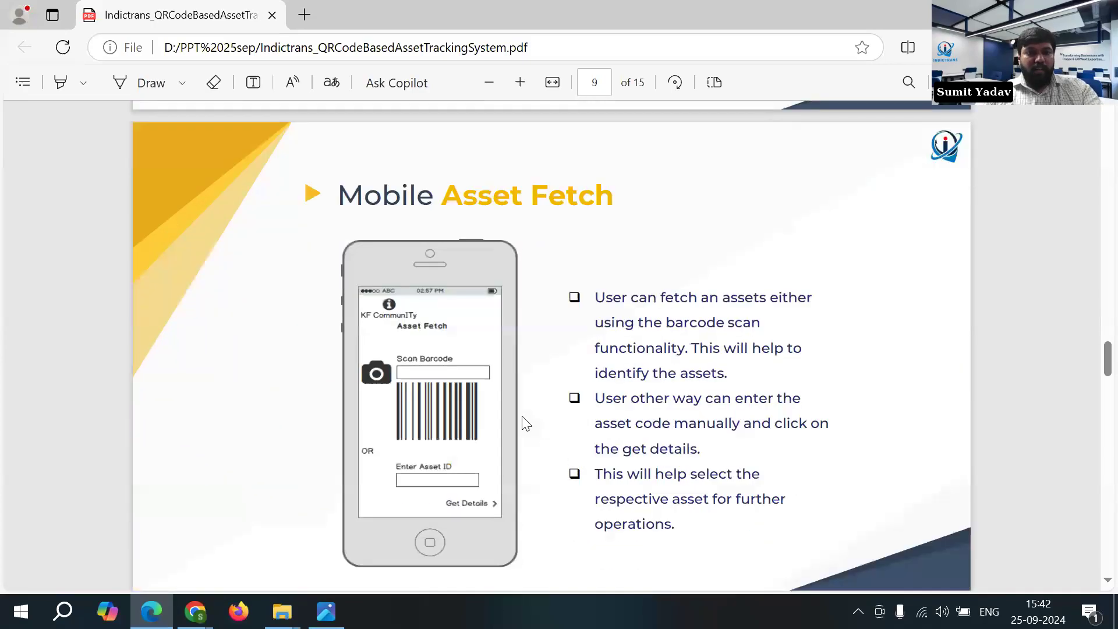